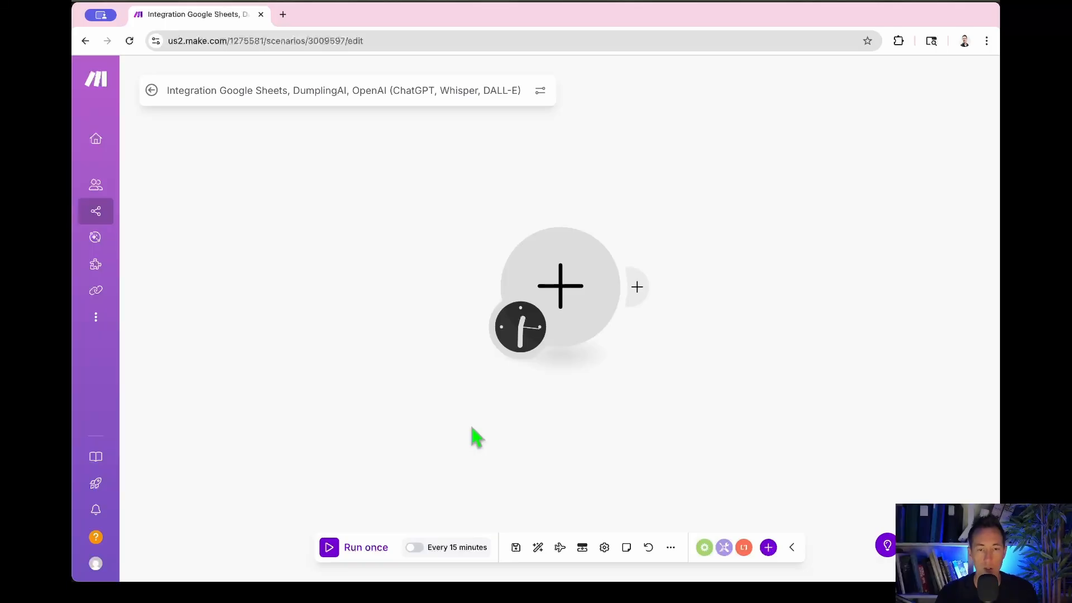
Add the Google Sheets Watch New Rows module as the scenario's trigger.
click(546, 282)
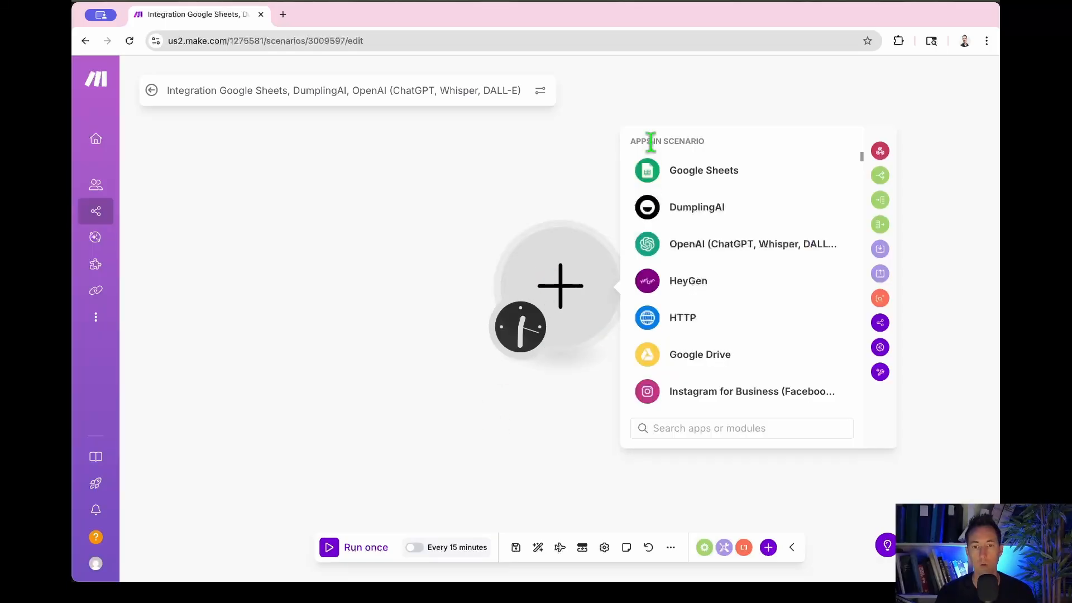
click(659, 171)
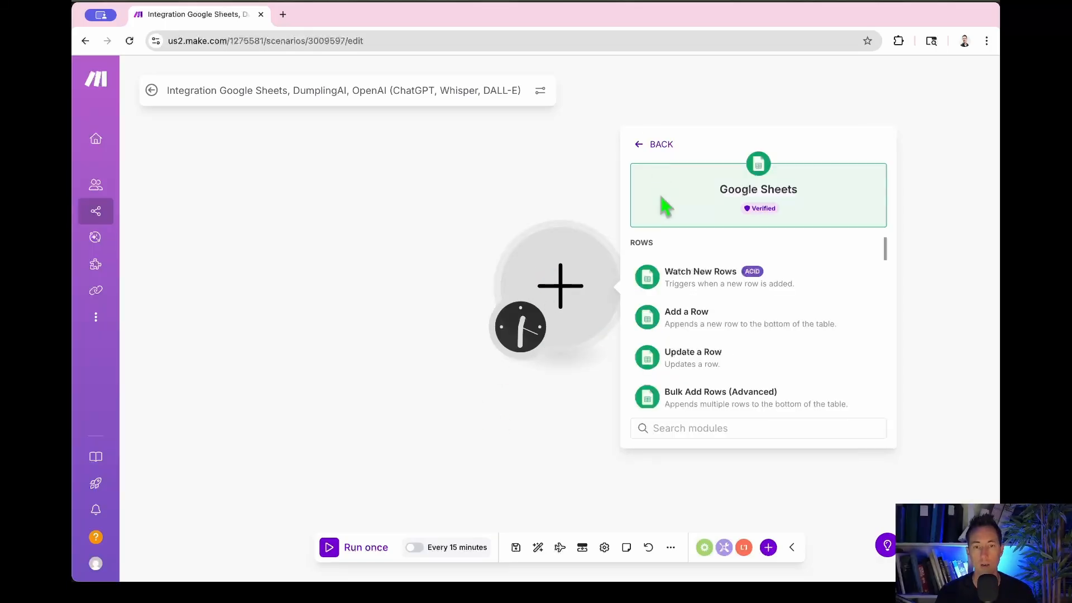
click(669, 279)
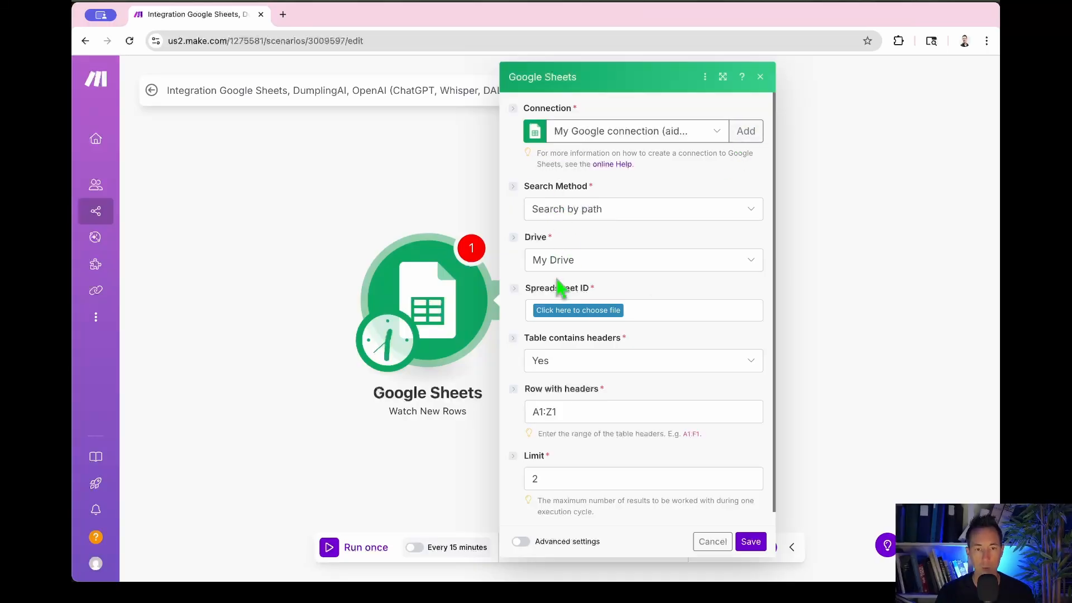
Point the Google Sheets trigger to the Daily Social Posts spreadsheet and its Video Posts sheet.
click(608, 310)
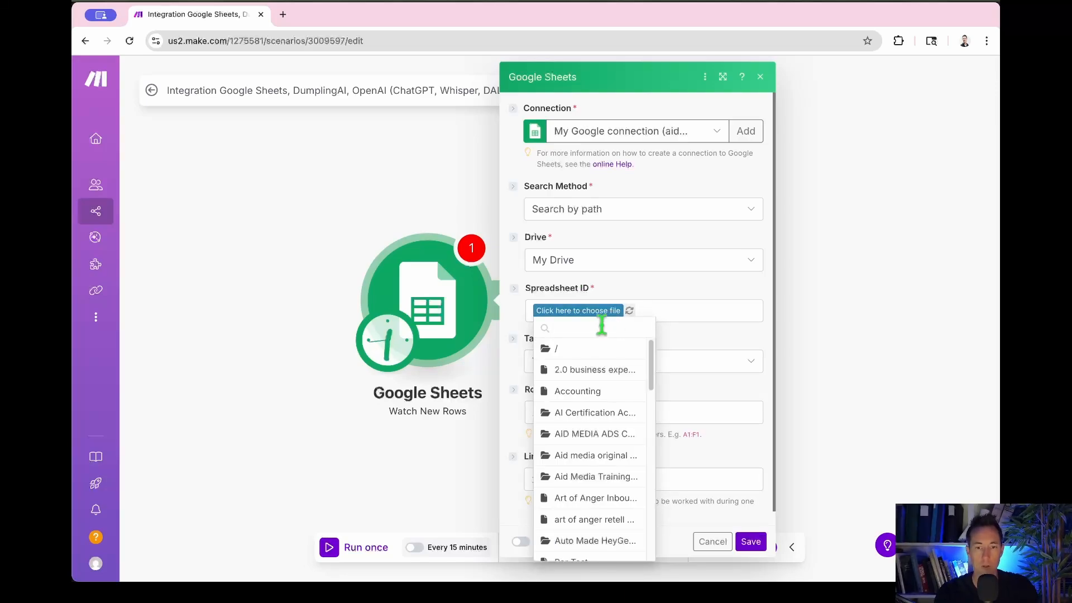
text(dai)
click(598, 350)
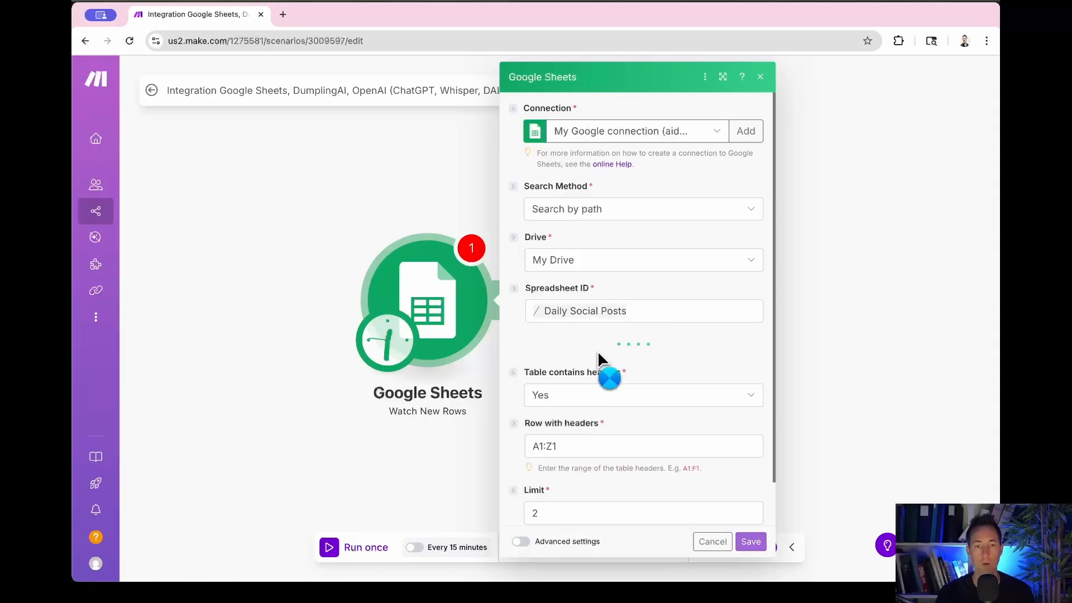
click(575, 366)
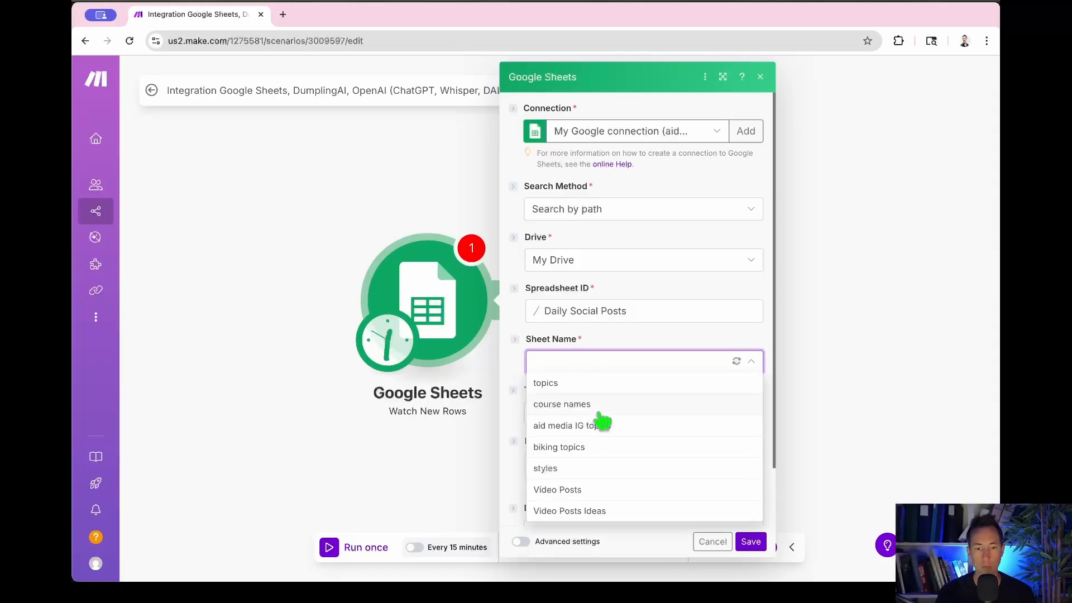
click(561, 491)
Set the trigger's limit to 1, save the module and choose All as the starting point for rows.
scroll(670, 391, down, 2)
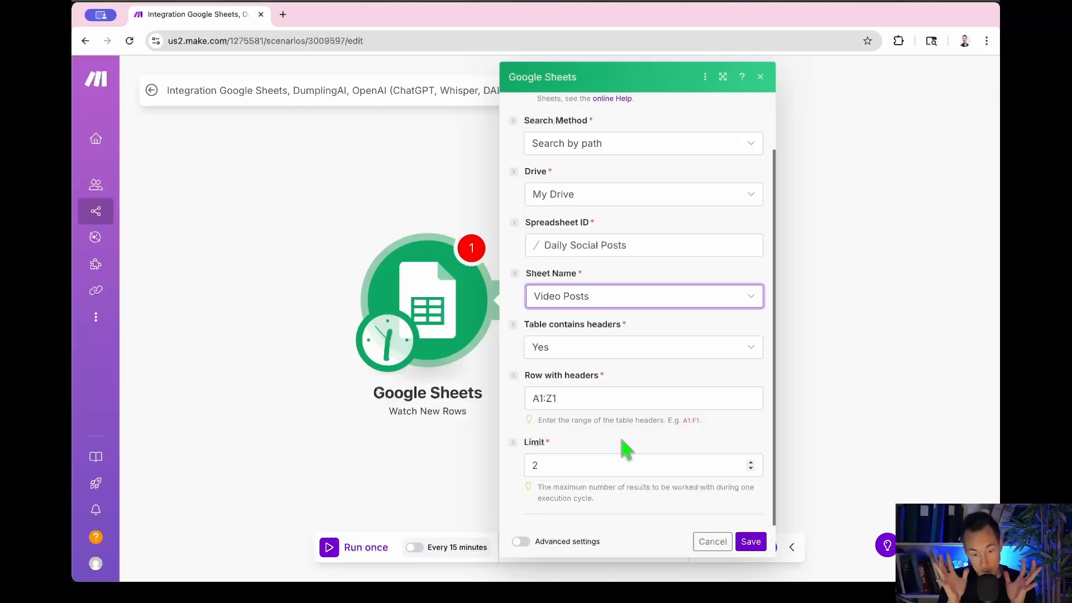
click(571, 459)
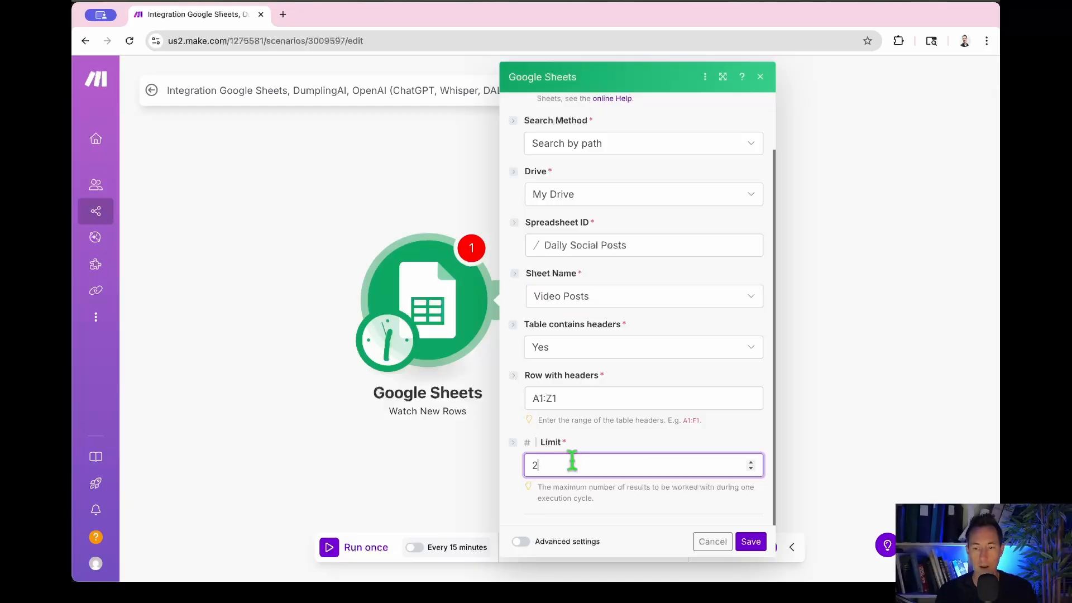
key(BackSpace)
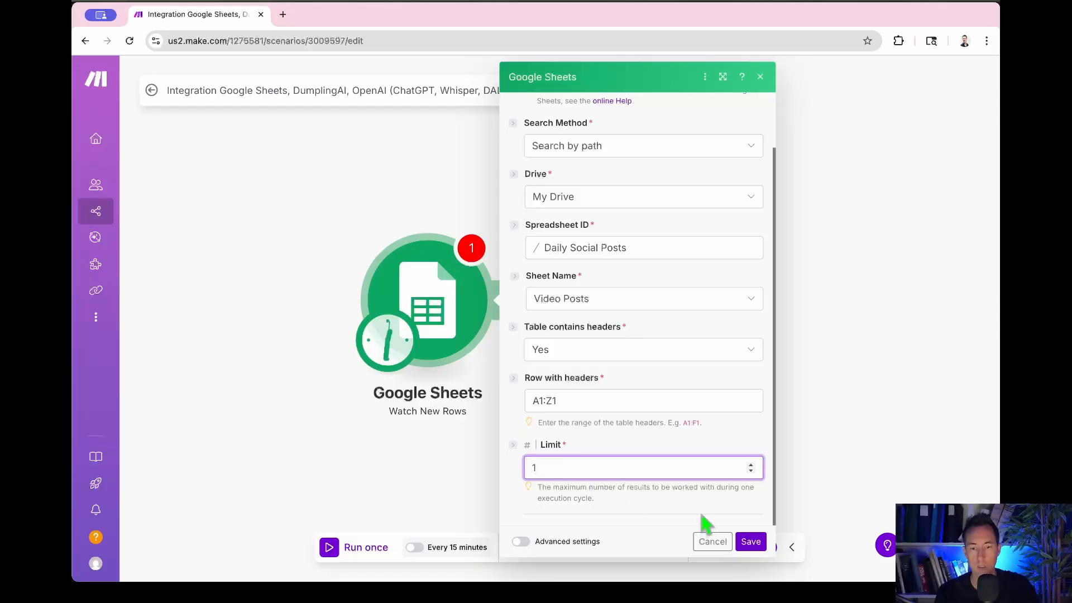
click(747, 540)
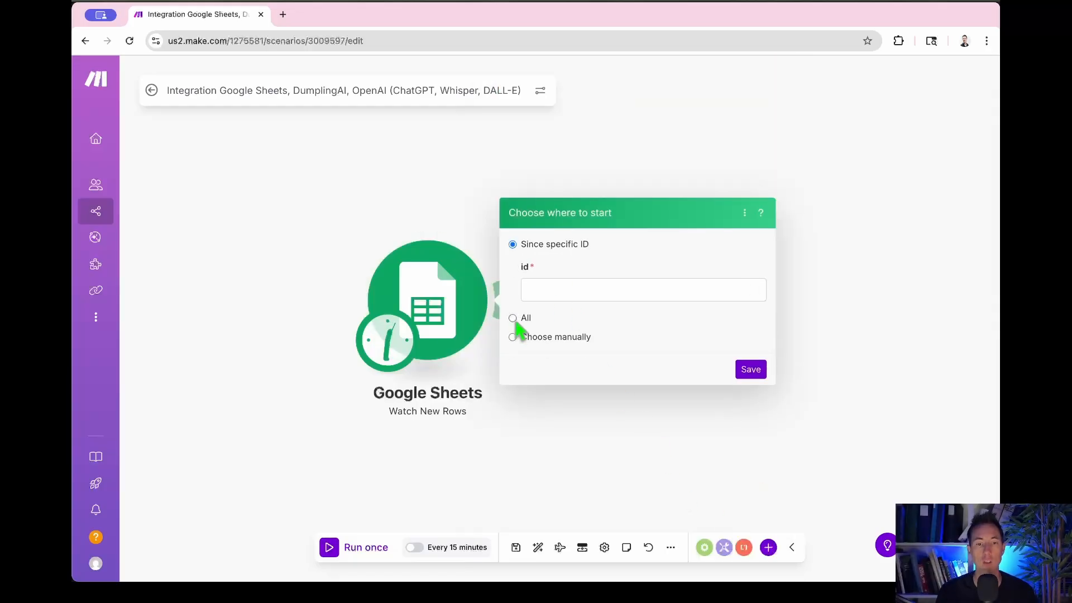
click(513, 318)
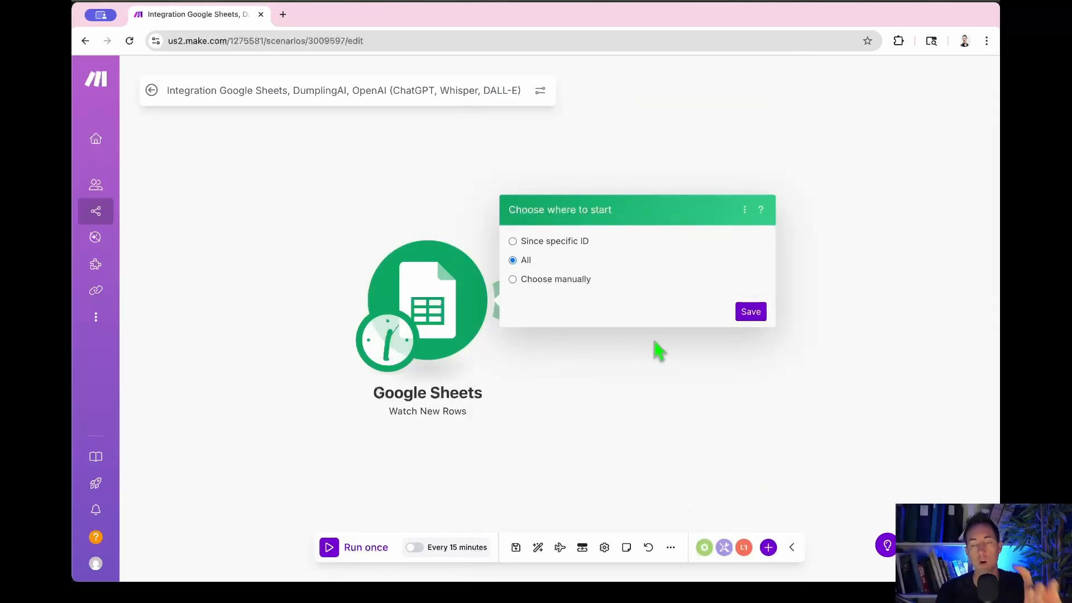
click(750, 311)
Switch to the Daily Social Posts spreadsheet, examine the YouTube links on the Video Posts sheet, and return to the Make scenario.
drag(290, 21, 361, 73)
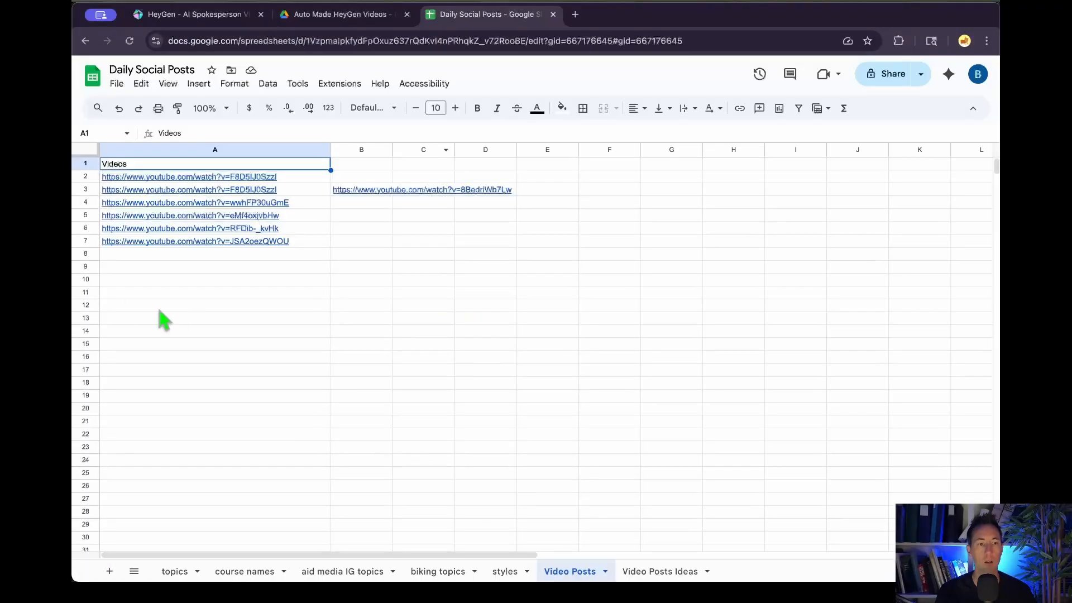
click(124, 281)
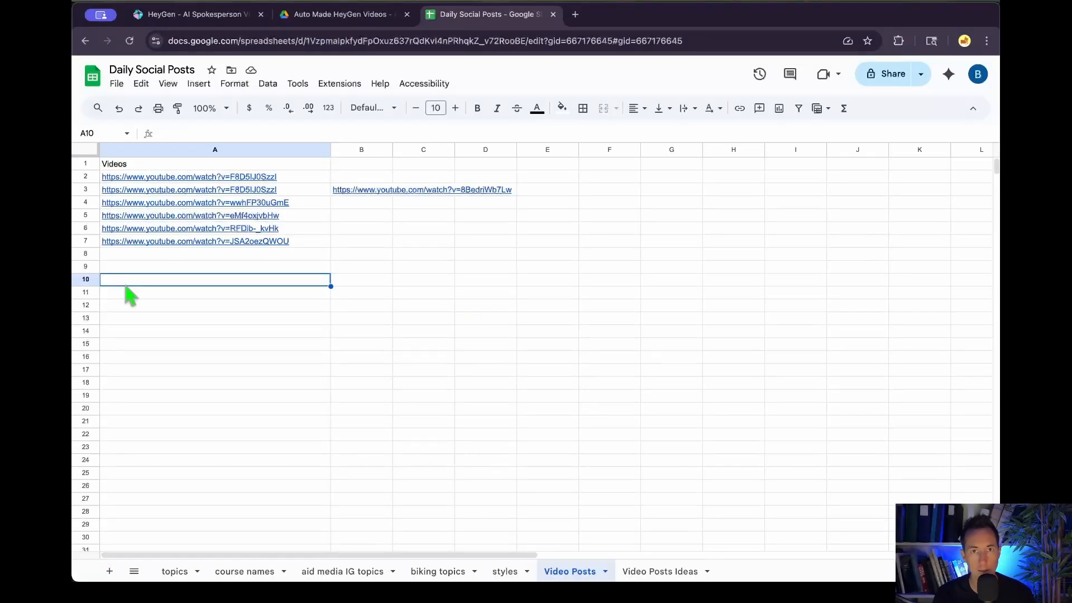
mouse_move(121, 237)
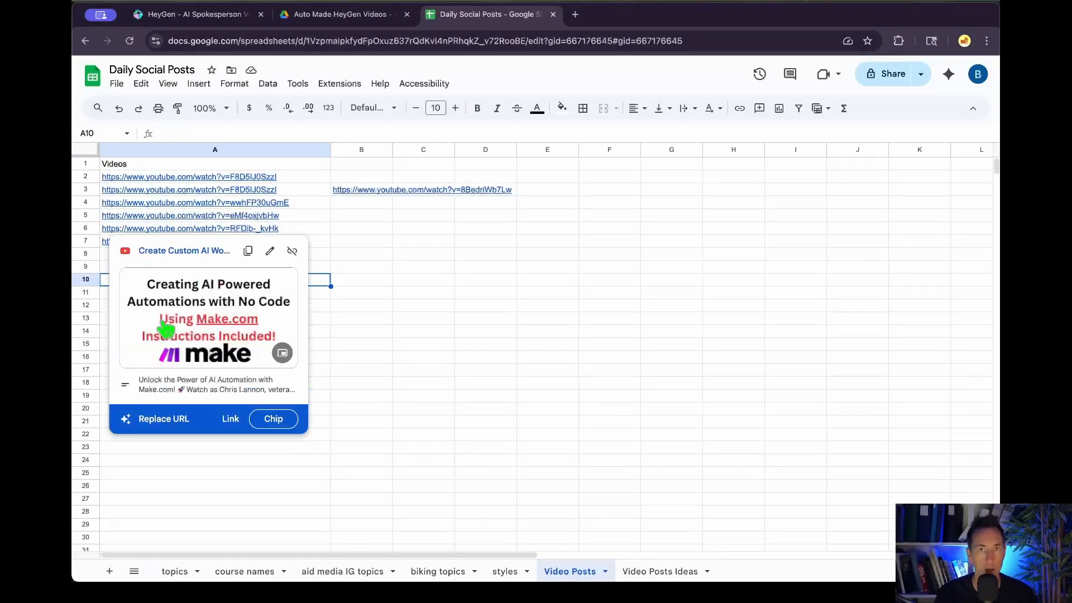
click(398, 359)
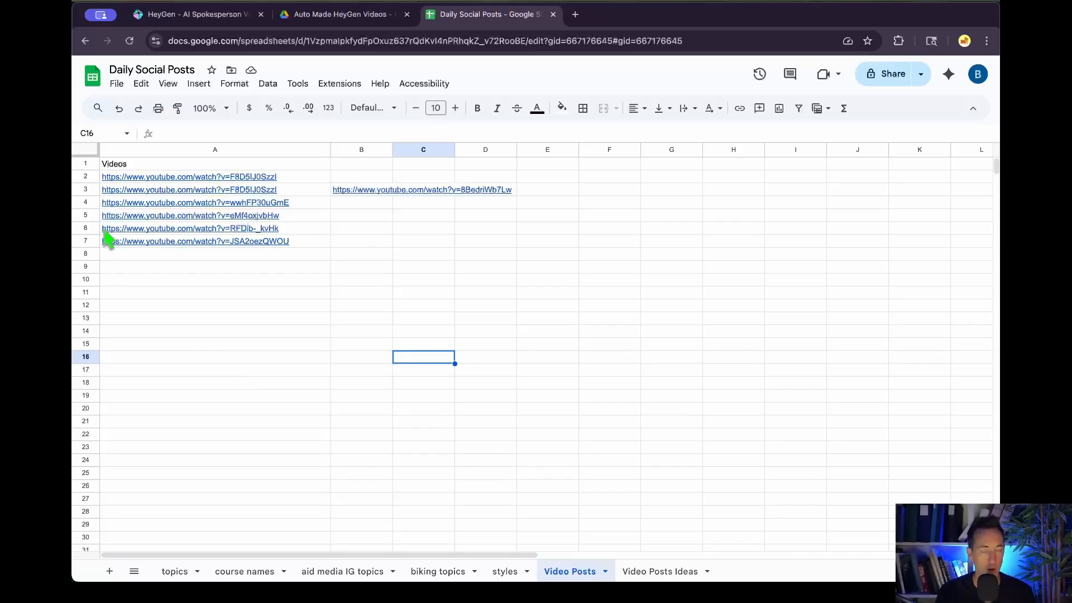
drag(317, 180, 313, 266)
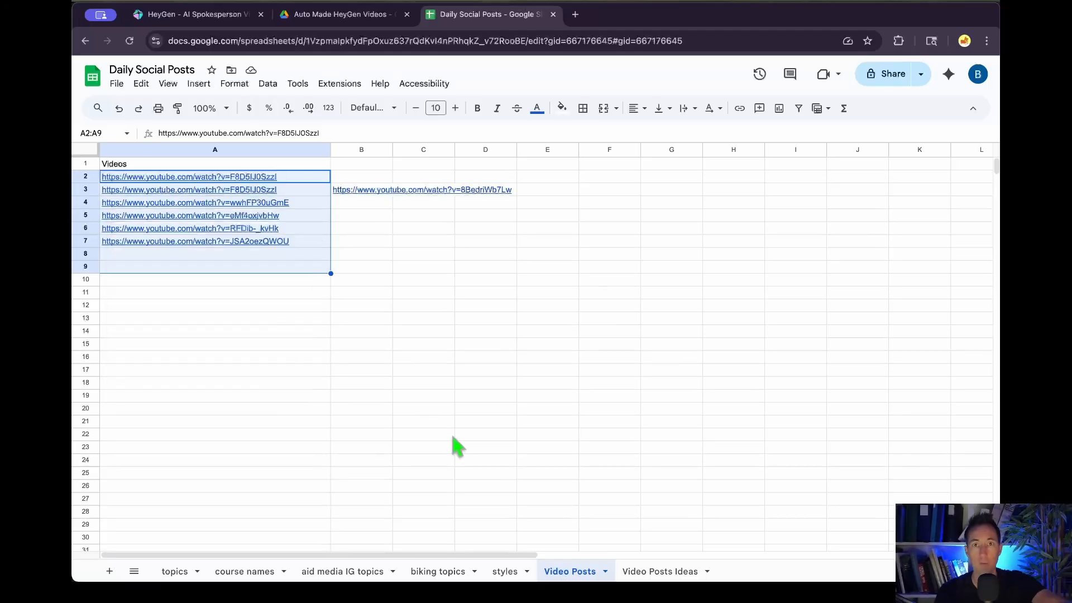
click(315, 320)
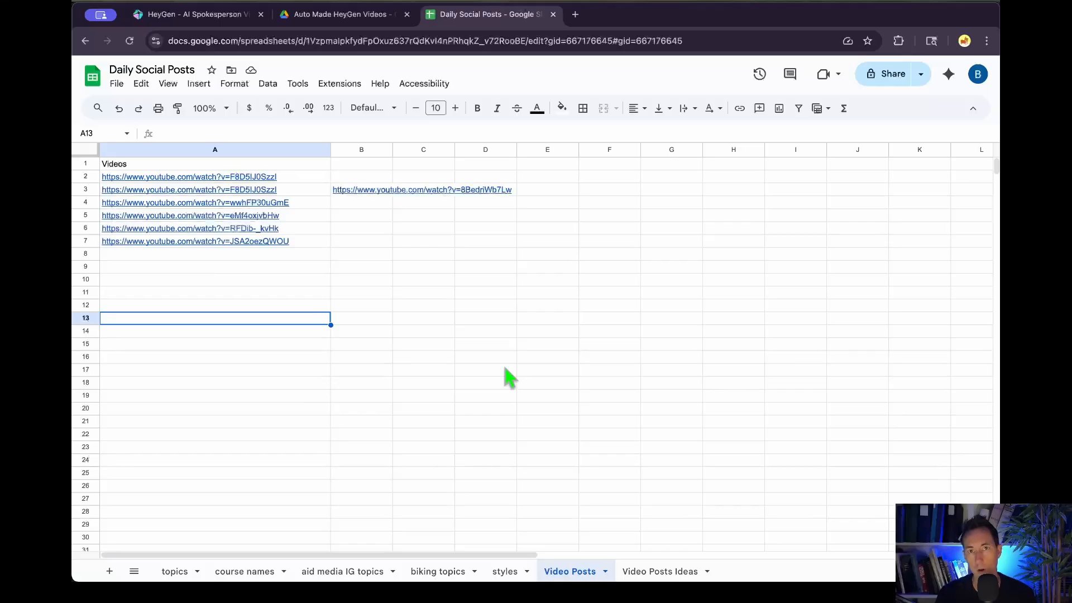
mouse_move(187, 207)
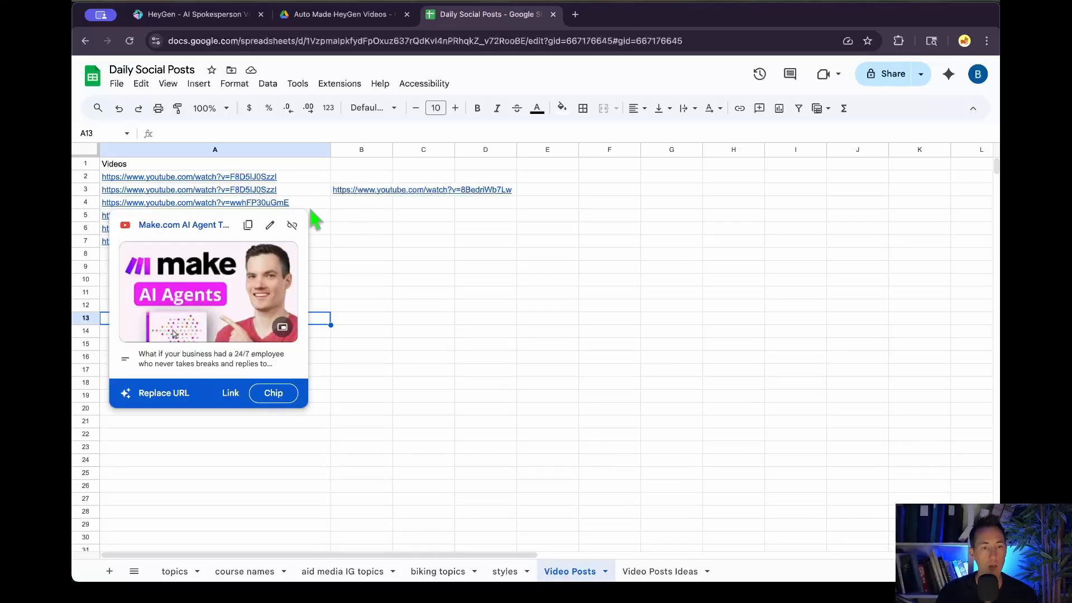
click(362, 283)
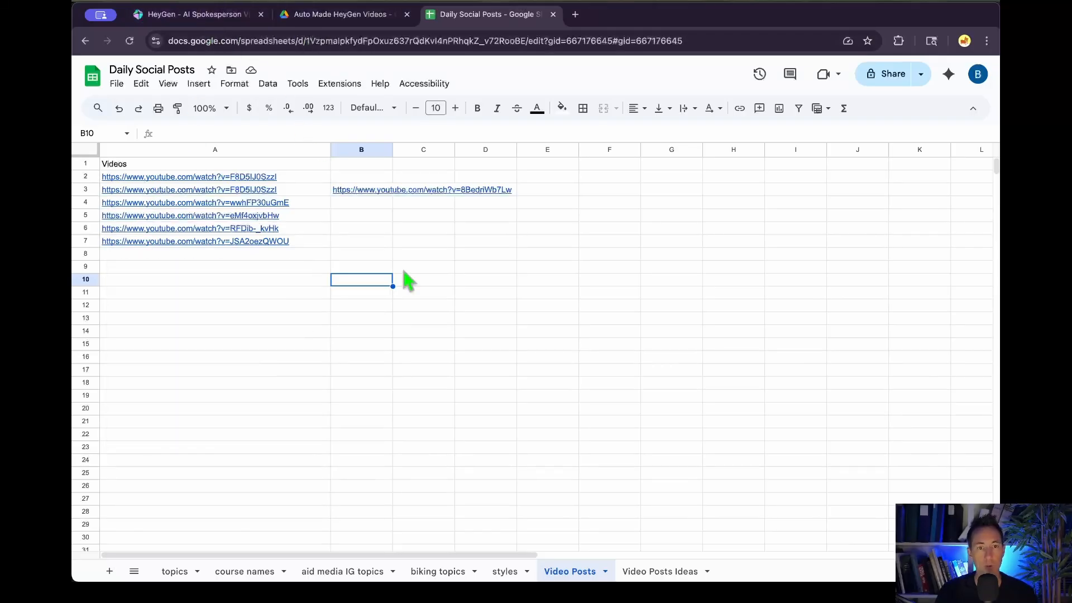
key(ctrl+Up)
click(370, 222)
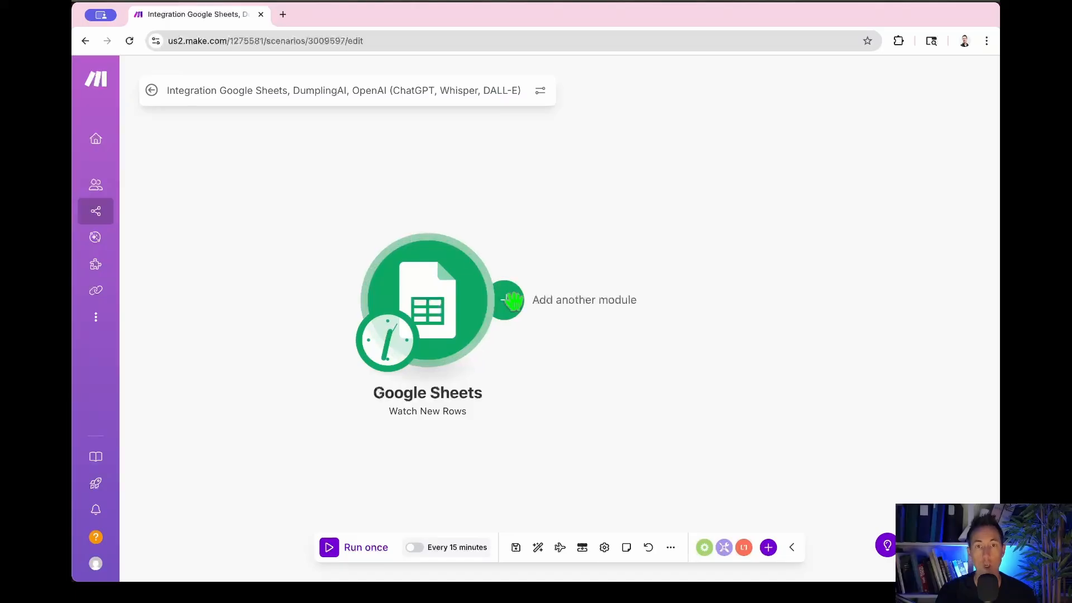
click(515, 304)
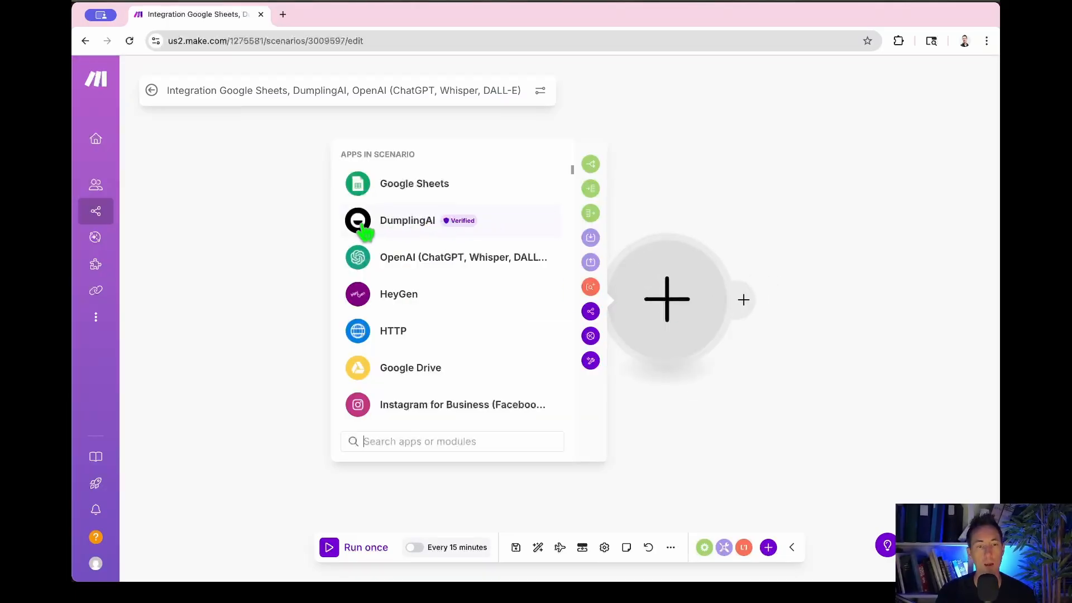
click(360, 230)
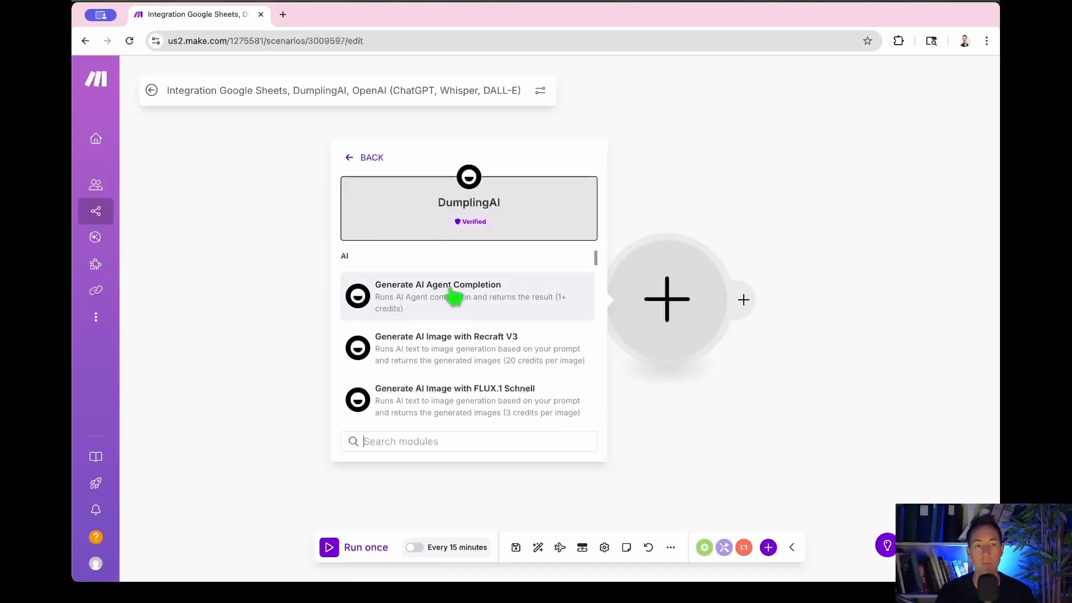
click(734, 167)
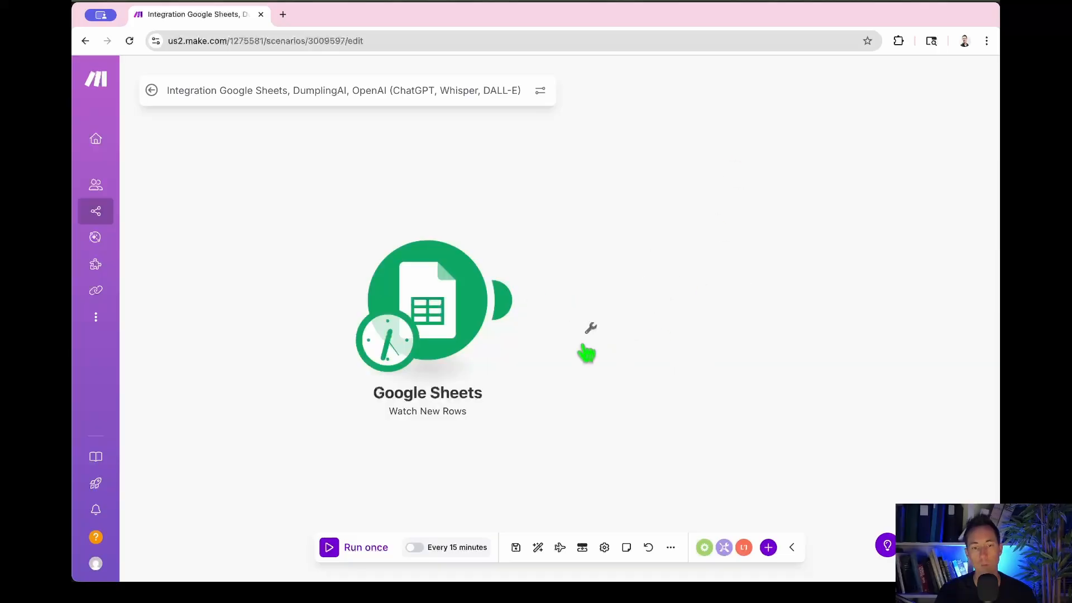
Attach a new module after the Google Sheets trigger and choose DumplingAI as its app.
click(508, 302)
click(635, 320)
text(dumpl)
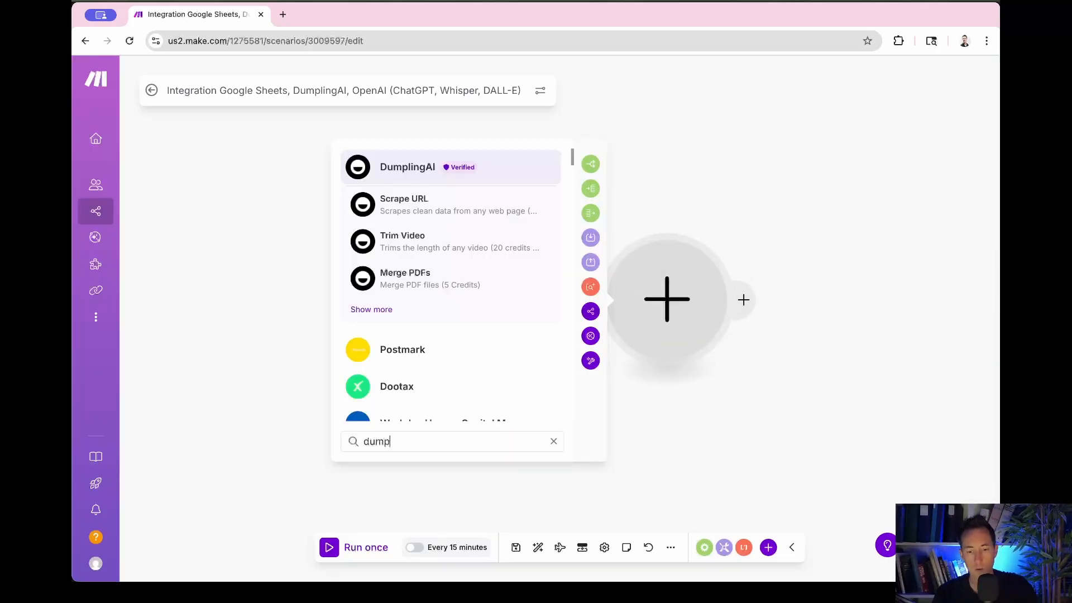
click(379, 173)
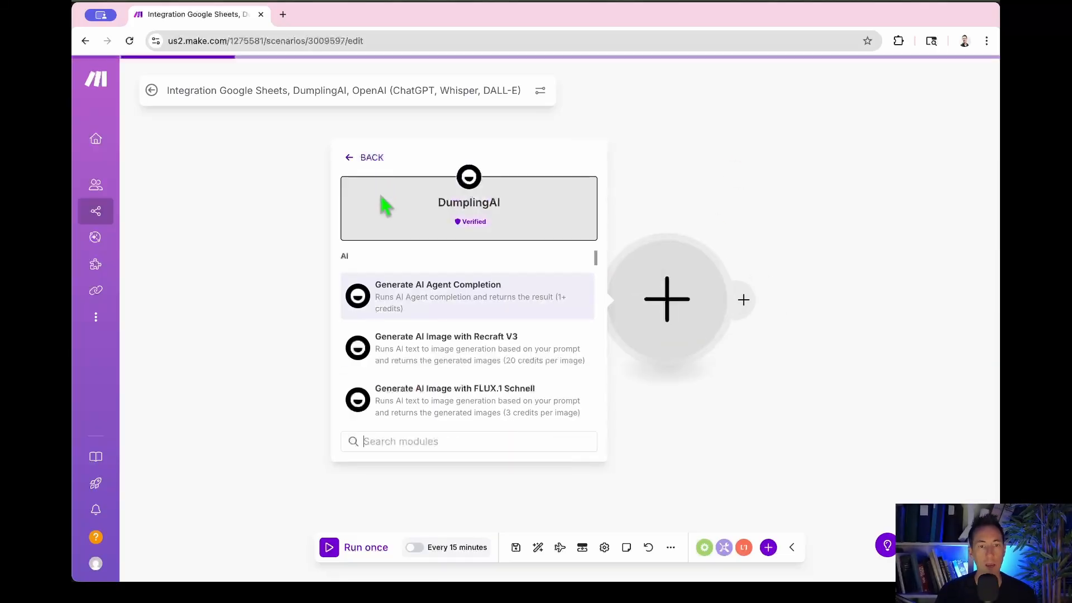
click(461, 443)
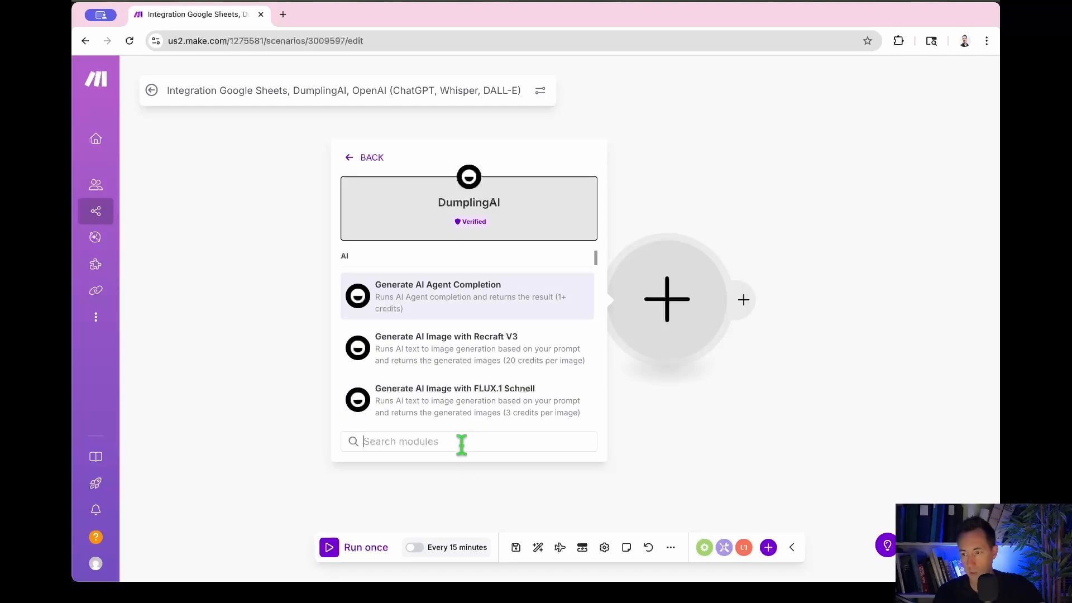
text(get you)
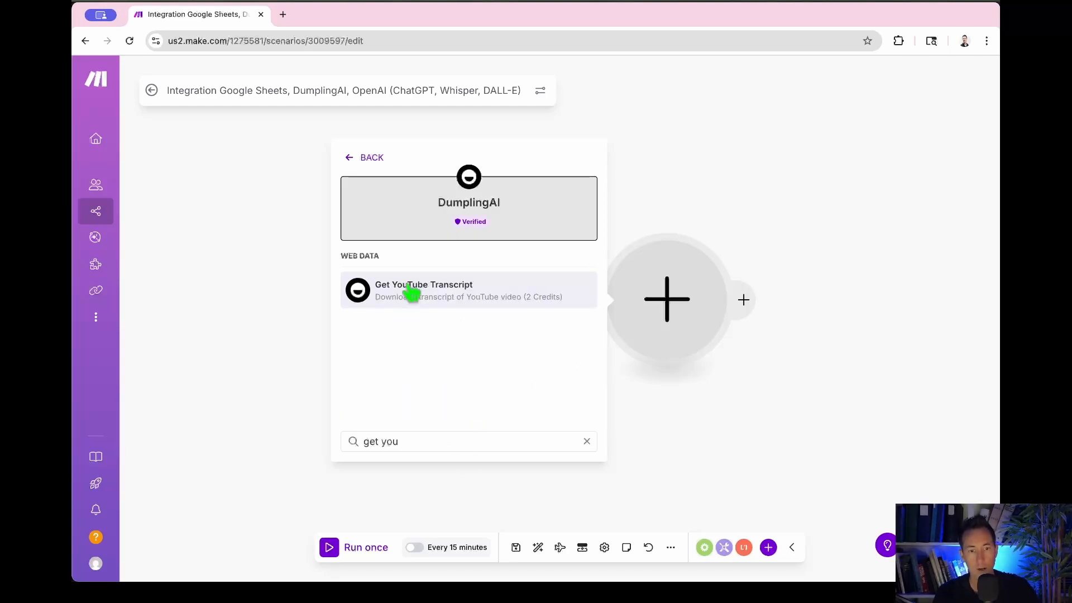
click(586, 441)
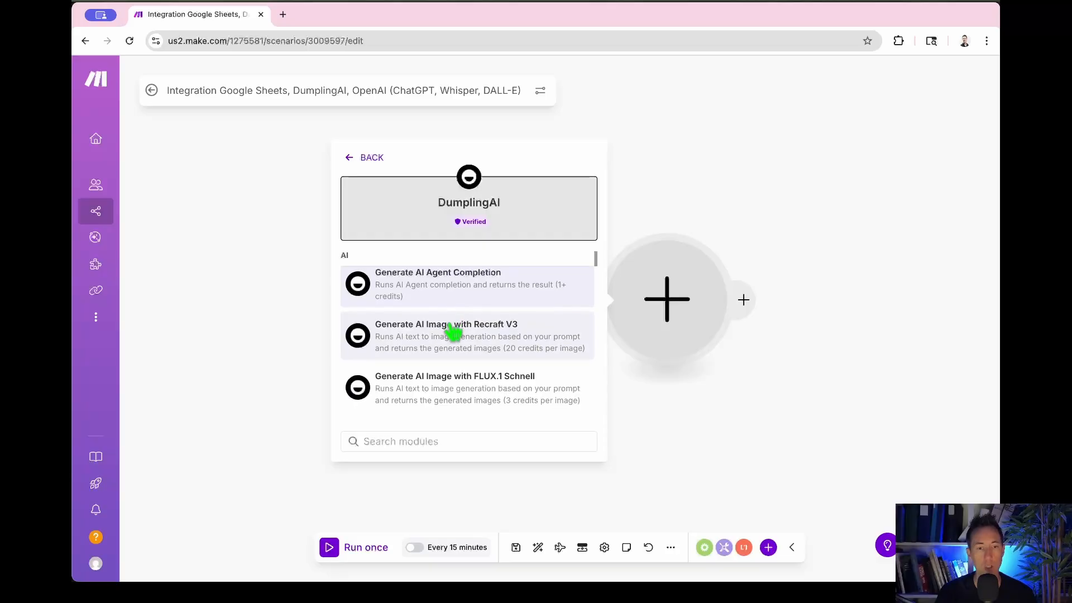
Find the Get YouTube Transcript module among DumplingAI's Web Data modules and add it to the scenario.
scroll(455, 335, down, 2)
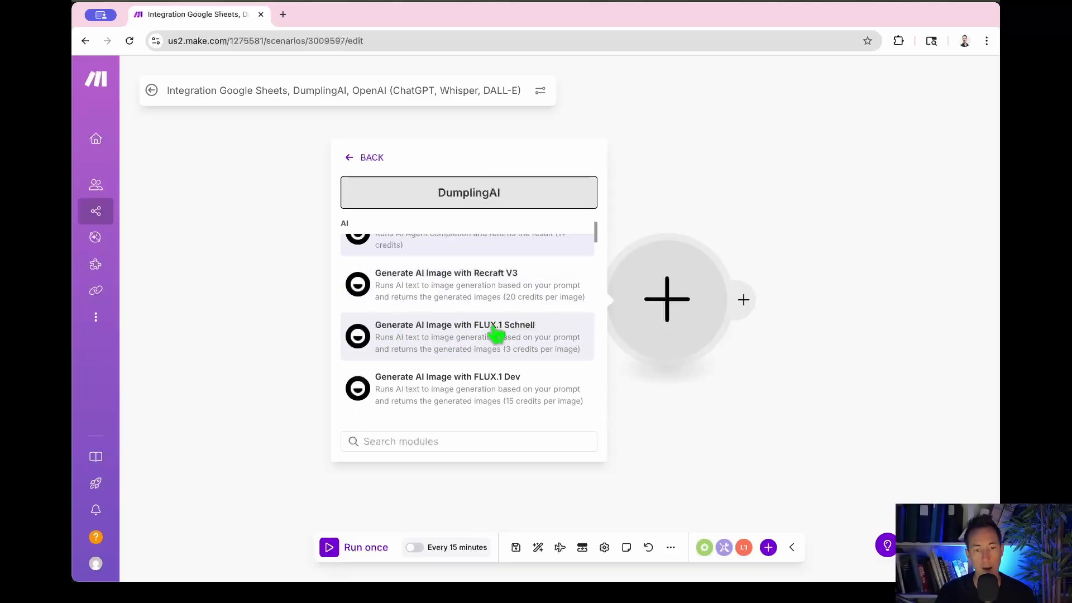
scroll(497, 336, down, 2)
scroll(418, 346, down, 5)
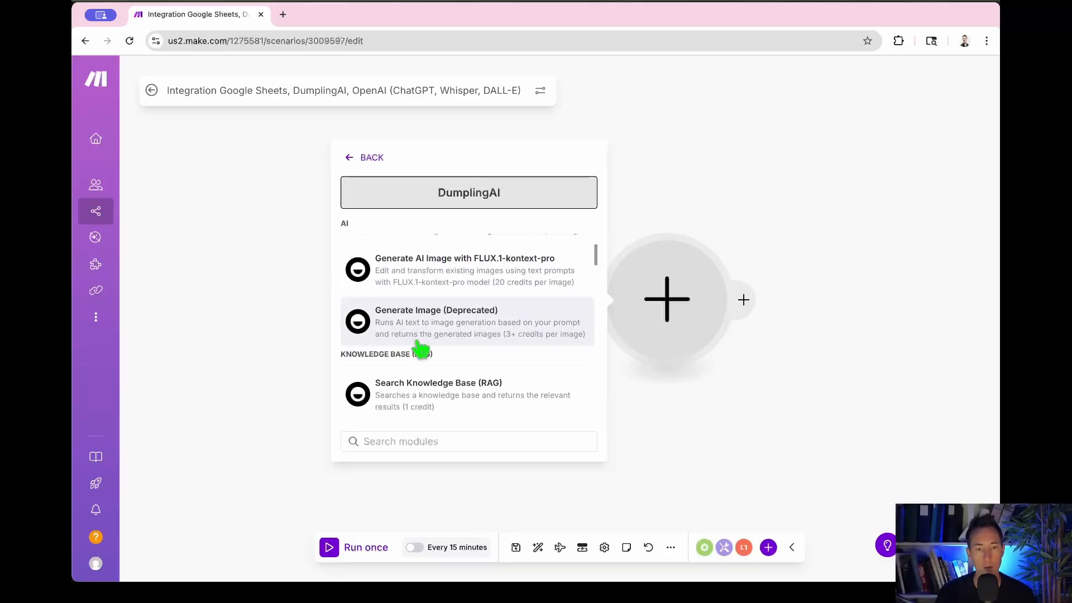
scroll(424, 332, down, 4)
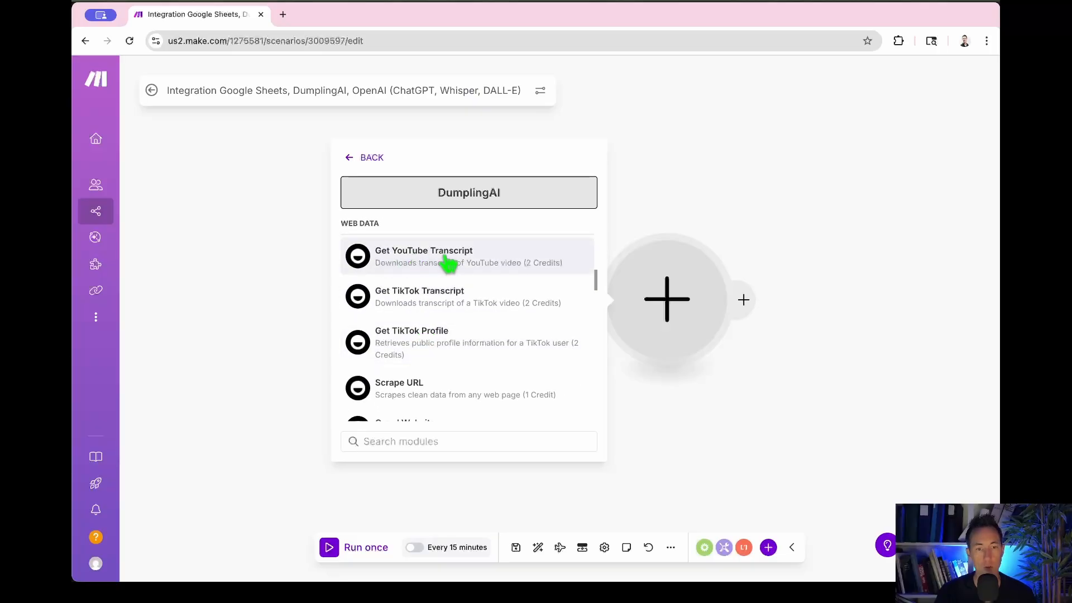
scroll(433, 317, down, 10)
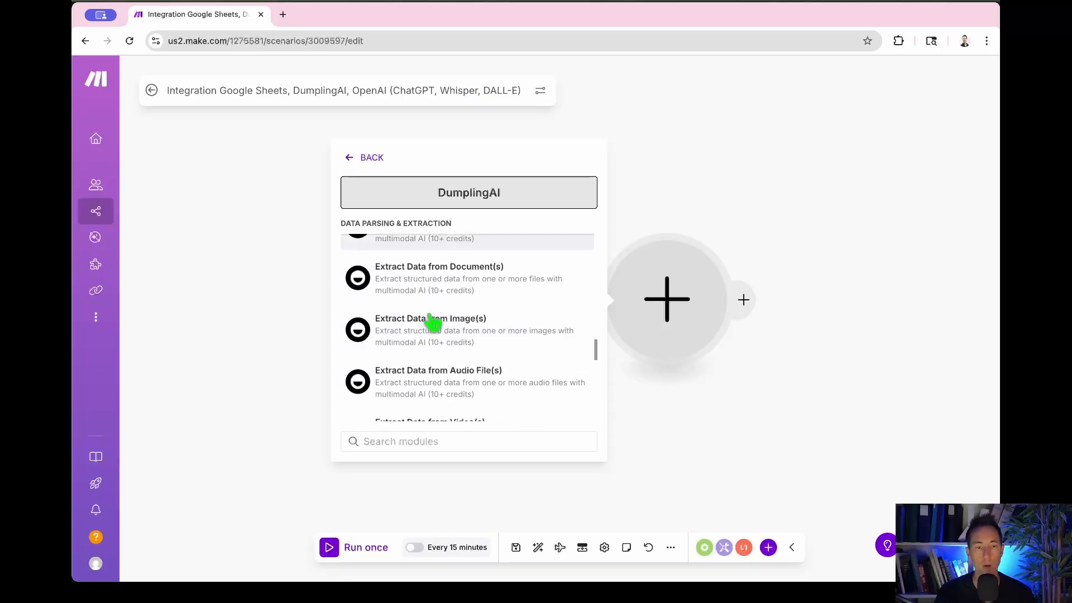
scroll(430, 313, up, 10)
scroll(435, 319, down, 3)
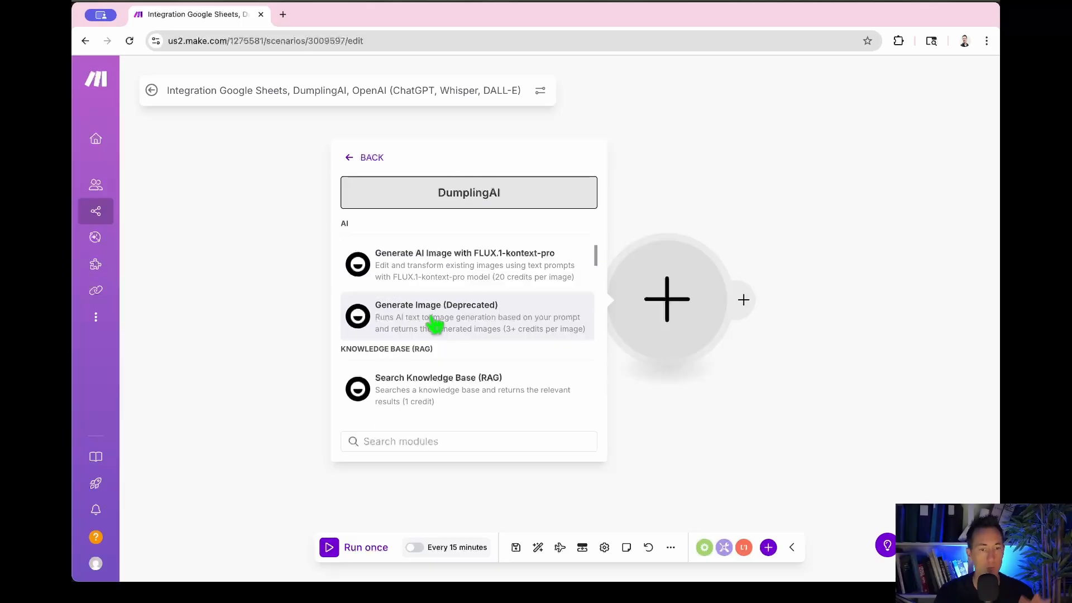
scroll(436, 324, down, 1)
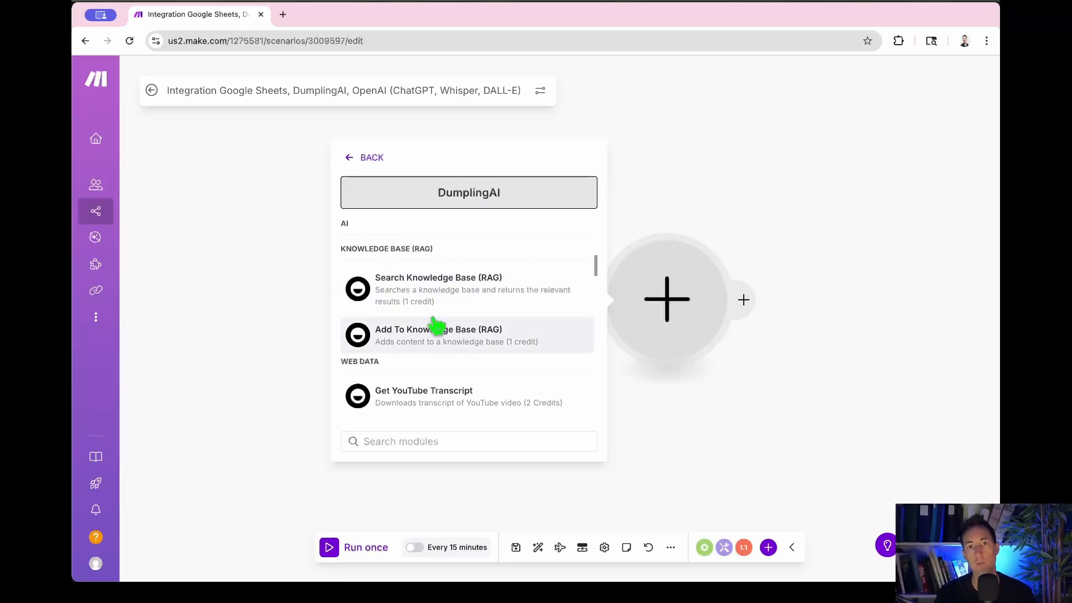
click(424, 394)
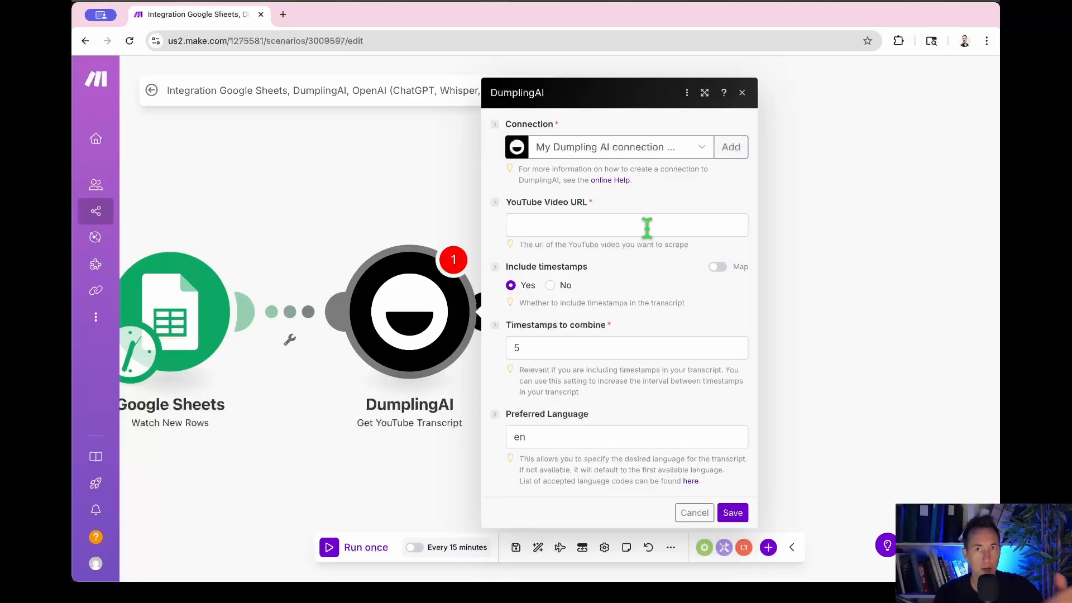
Map Videos (A) as the YouTube Video URL, set Include timestamps to No, and save the DumplingAI module.
click(625, 229)
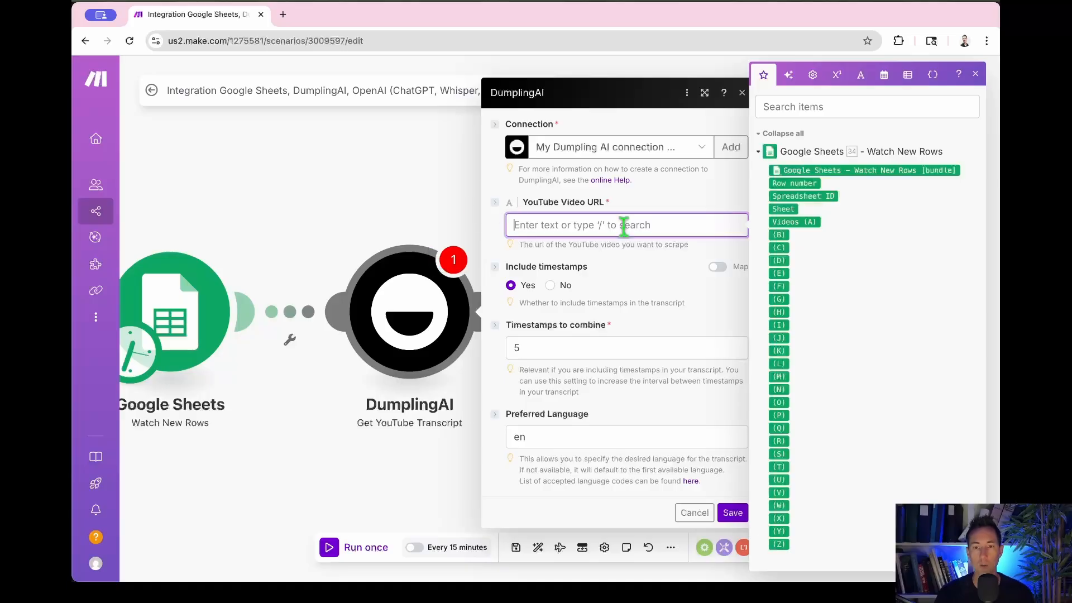
click(790, 222)
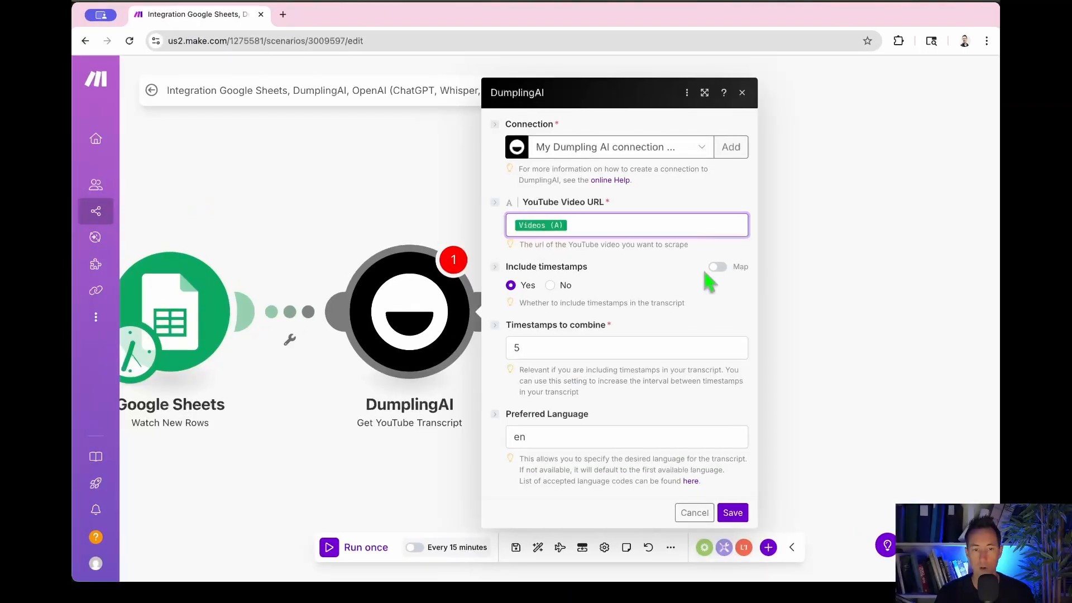
click(544, 351)
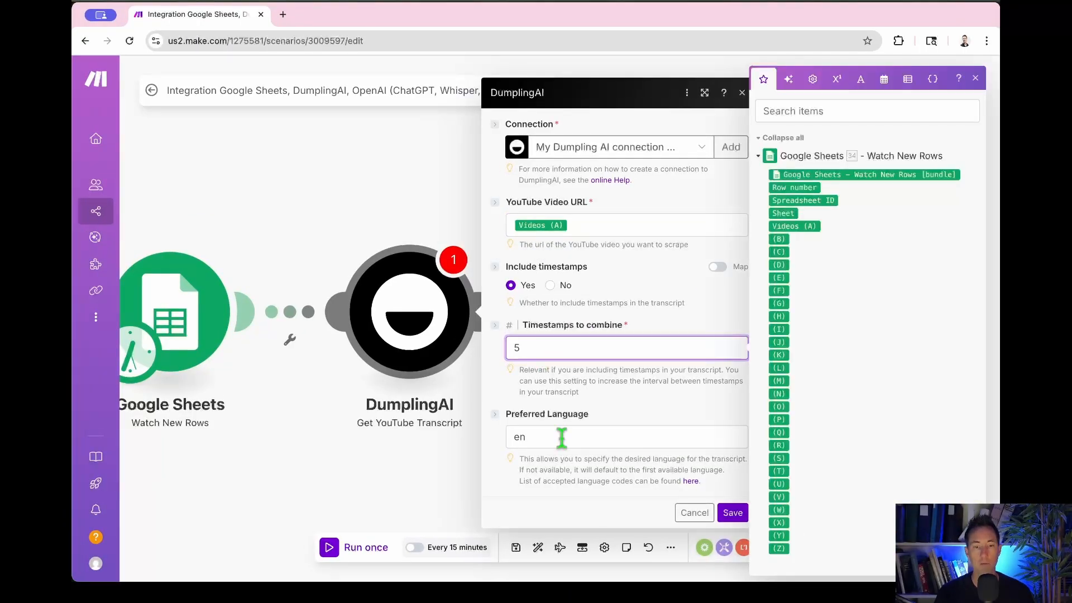
click(672, 385)
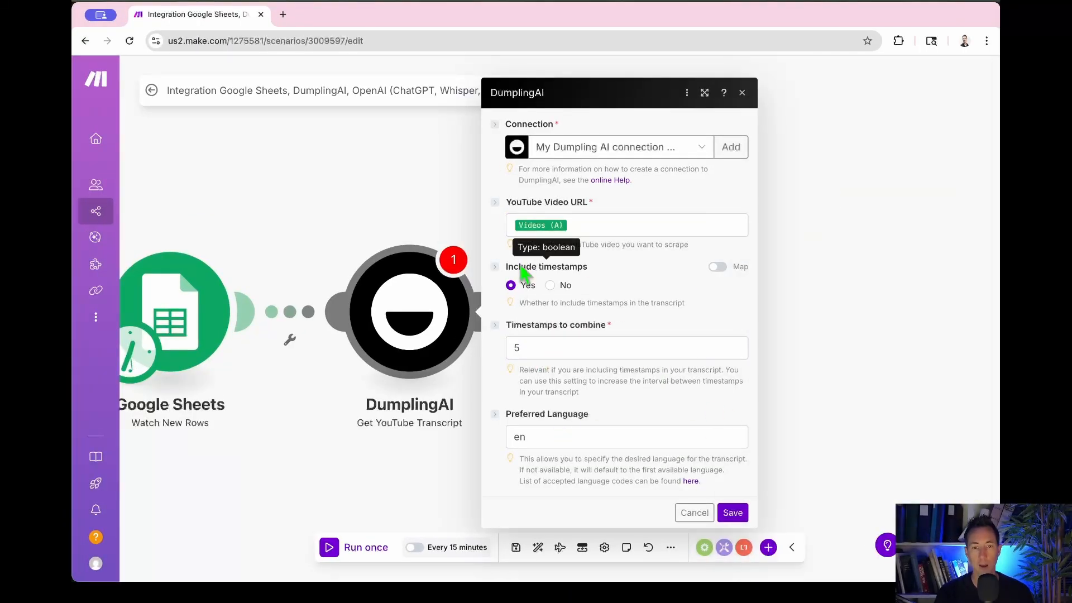
drag(520, 269, 561, 296)
click(553, 285)
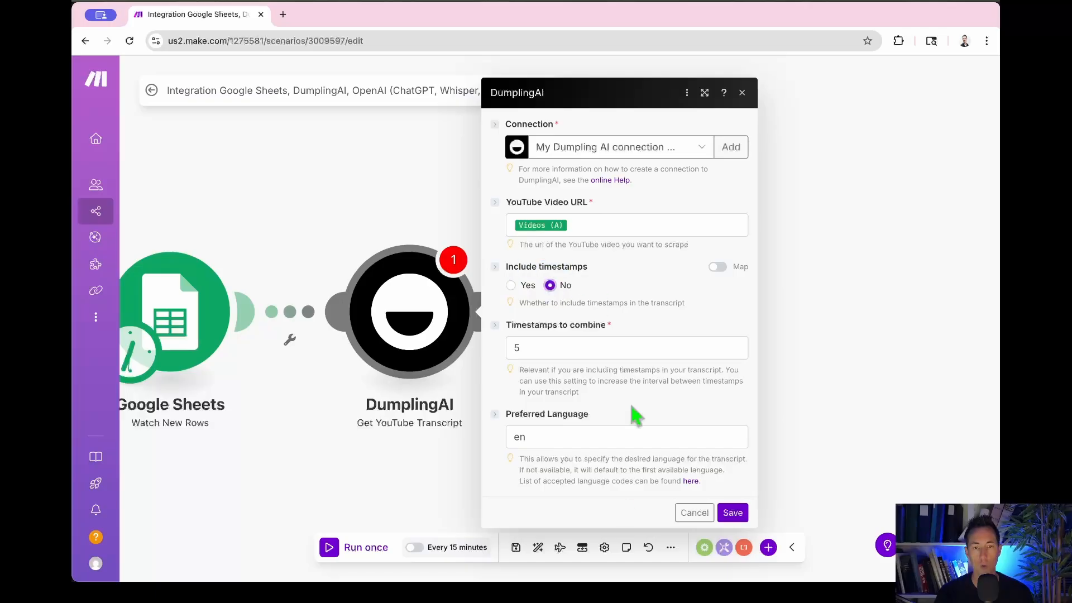
click(730, 513)
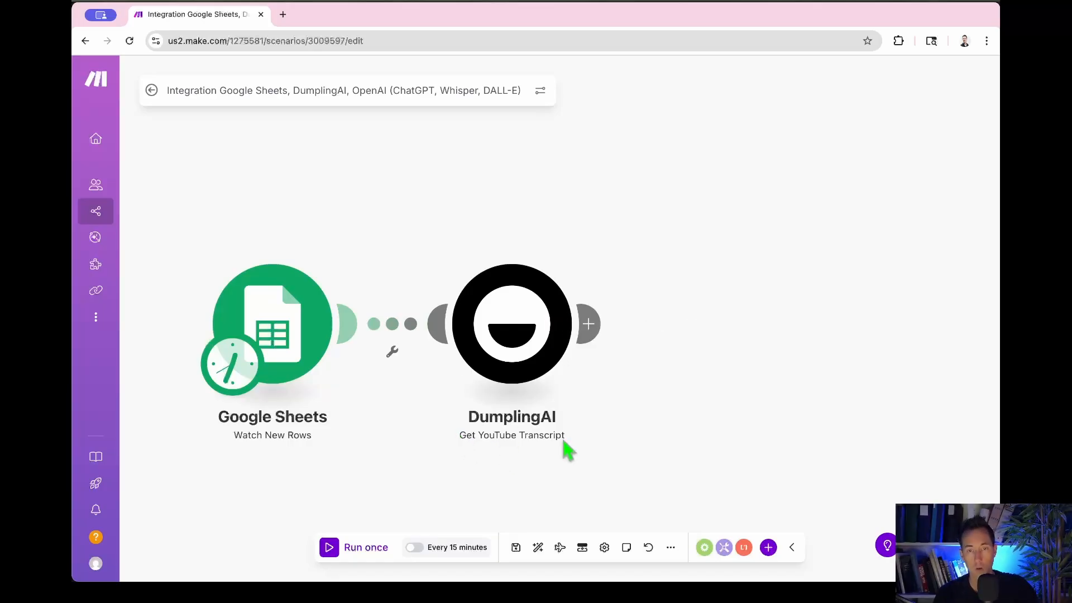
Rename the DumplingAI module as get YT transcript.
right_click(522, 314)
click(629, 385)
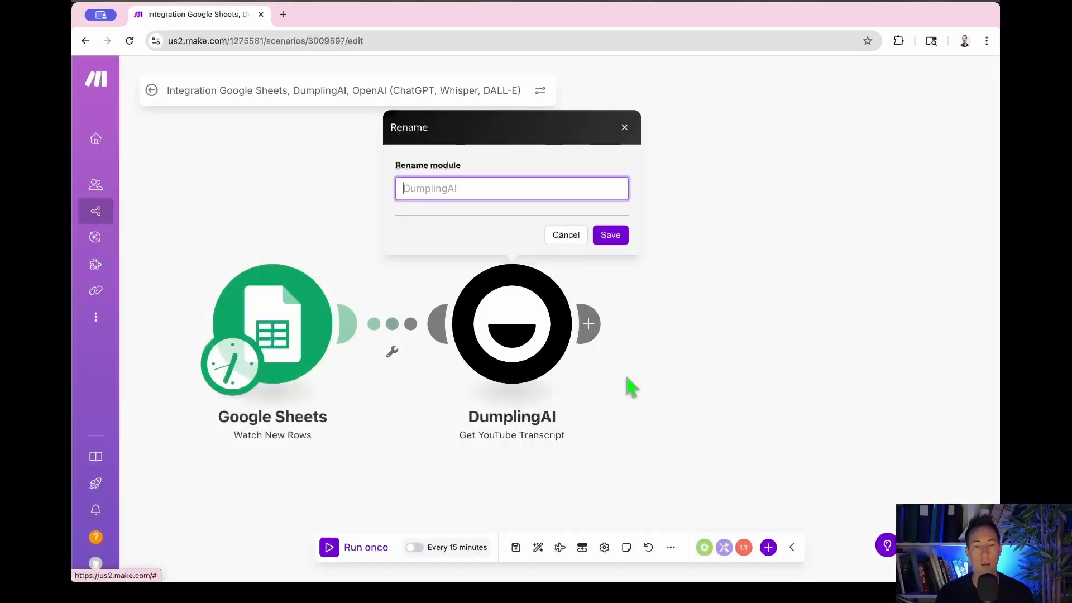
text(get YT)
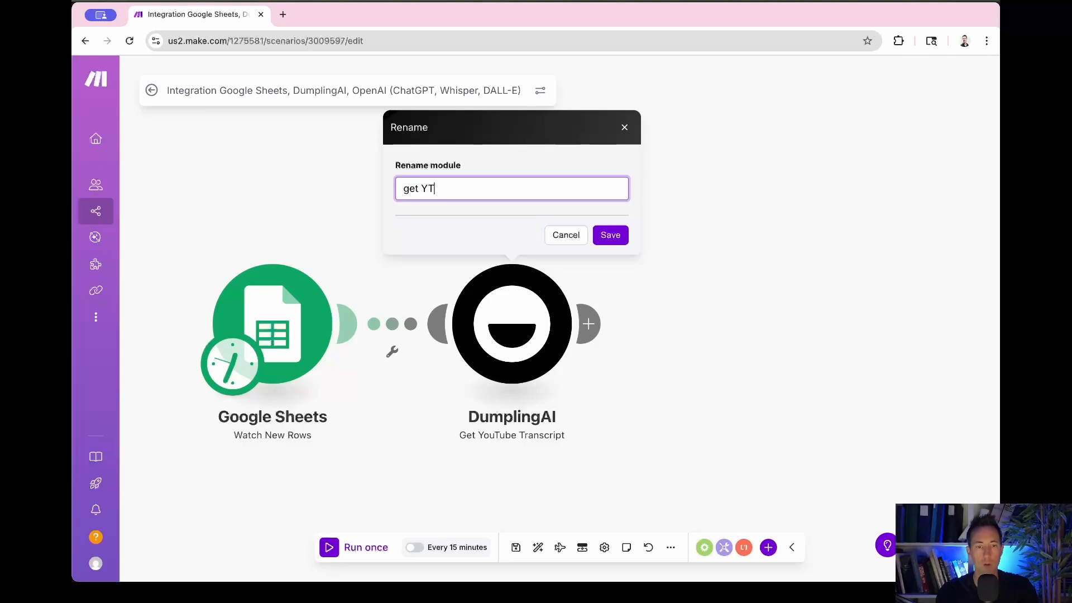
text( transcript)
click(610, 234)
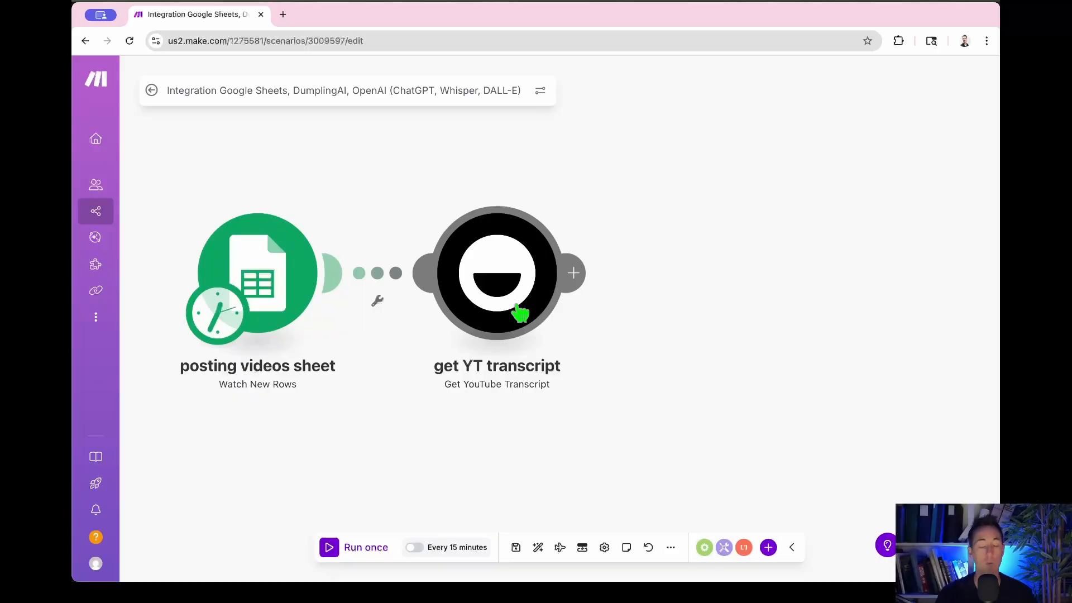
Add OpenAI's Create a completion (prompt) (GPT and o-series models) module after the get YT transcript module.
scroll(513, 316, right, 1)
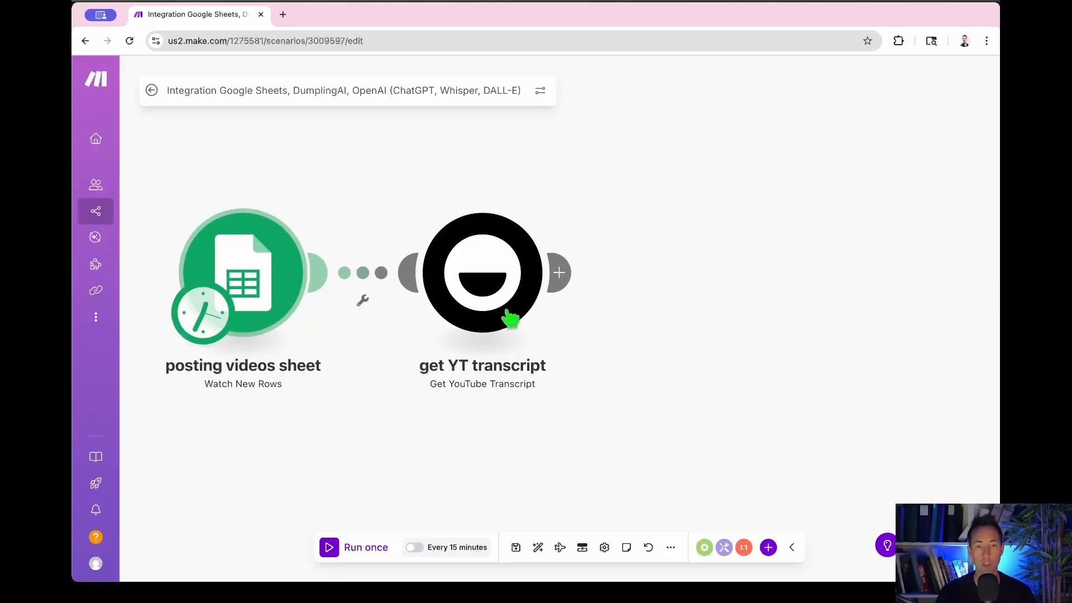
scroll(698, 292, right, 5)
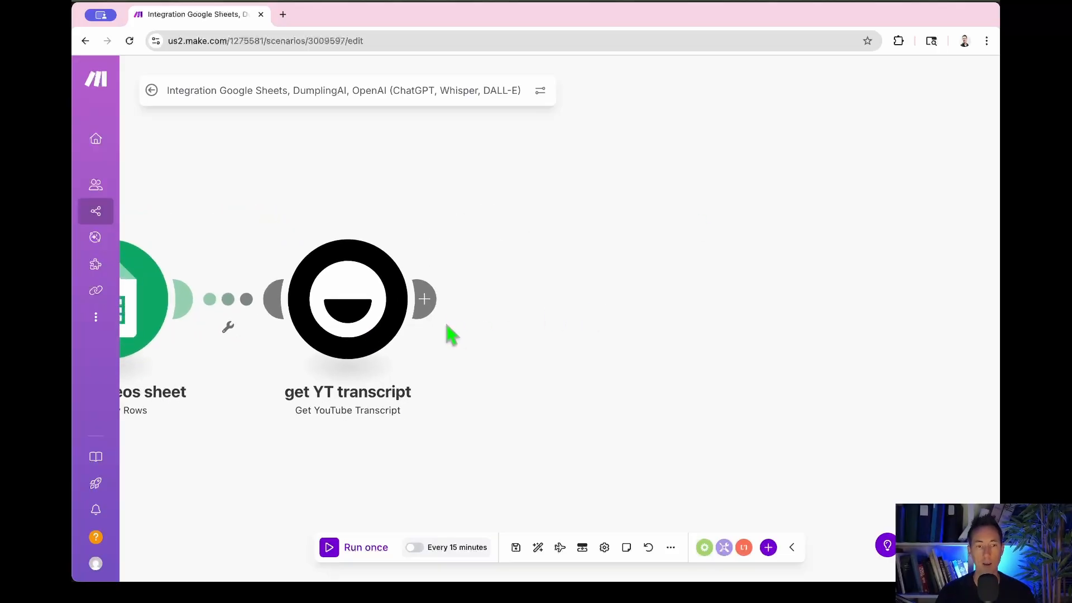
click(424, 299)
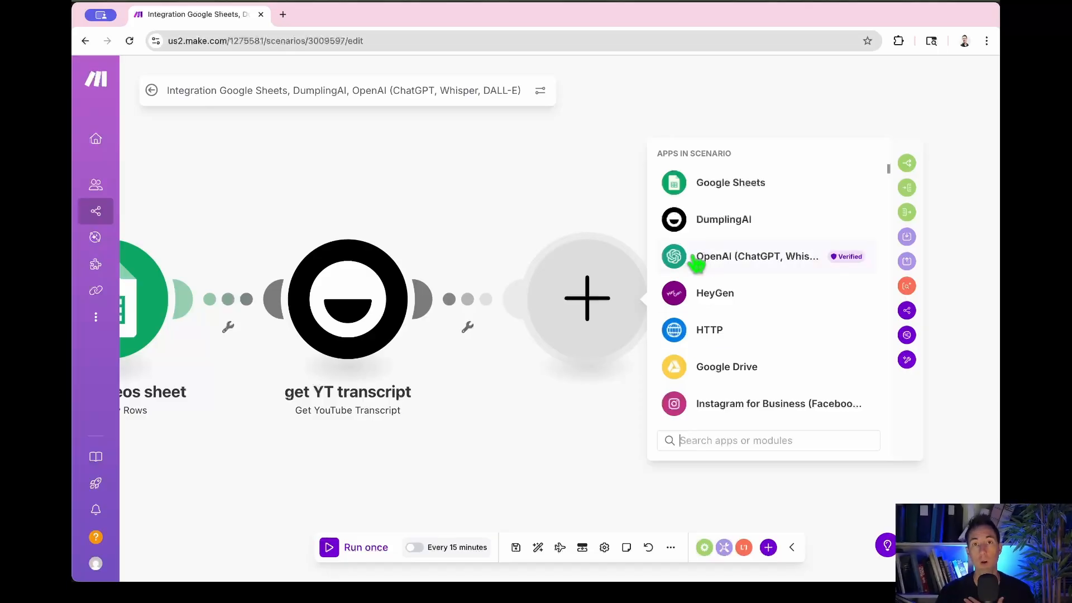
click(694, 257)
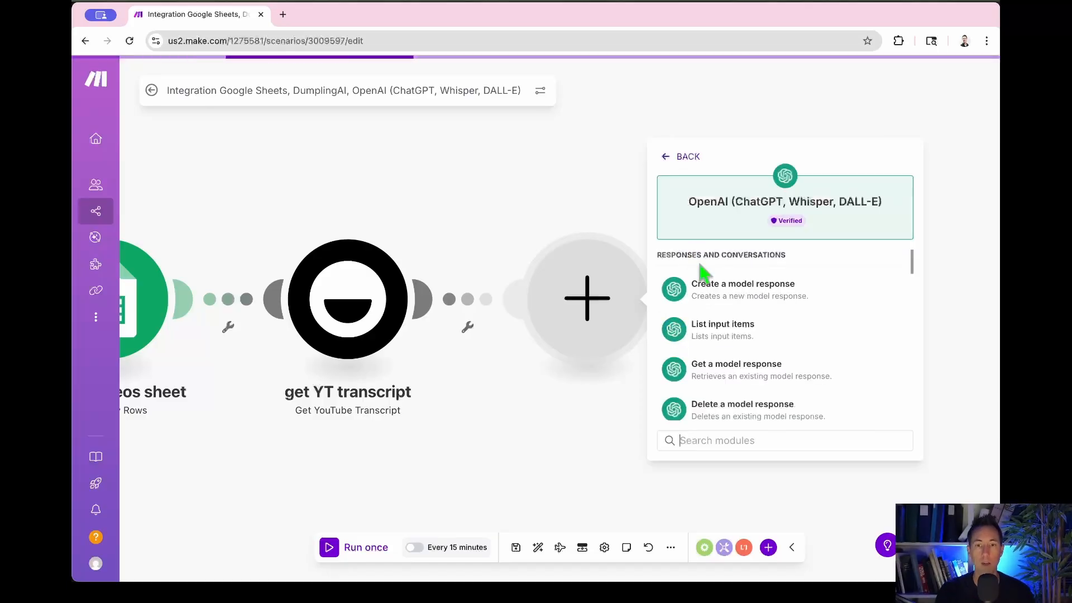
scroll(757, 315, down, 1)
scroll(756, 315, down, 3)
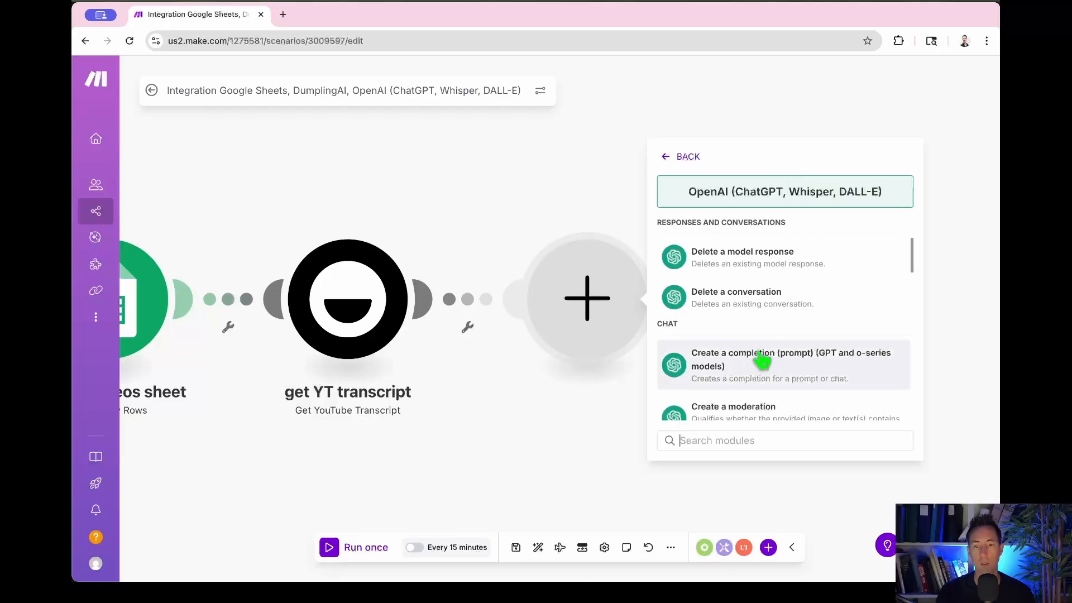
scroll(716, 366, up, 3)
scroll(717, 376, down, 5)
scroll(715, 310, up, 3)
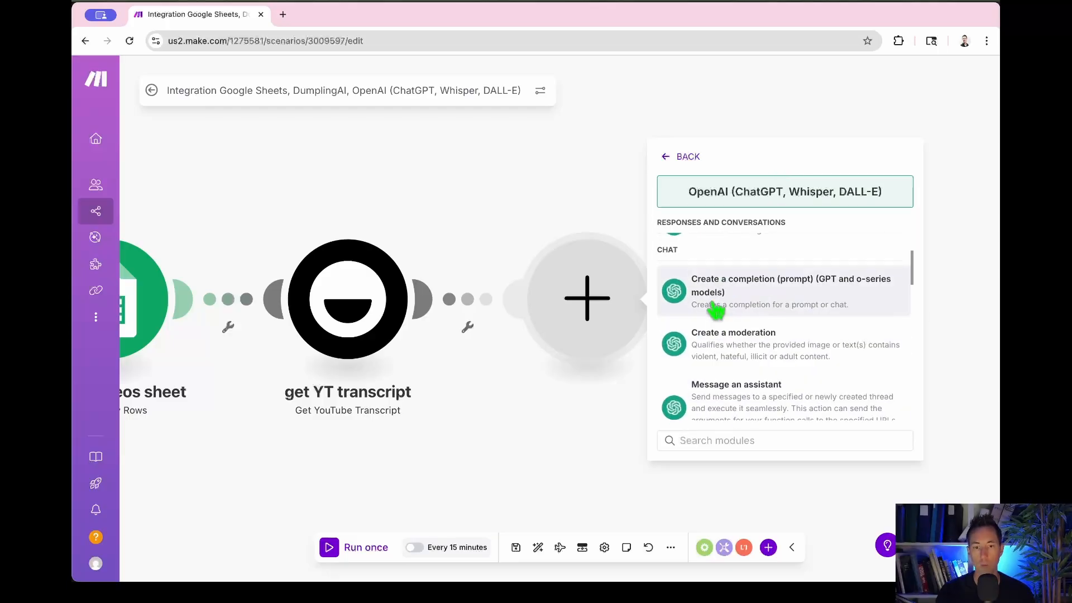
click(759, 317)
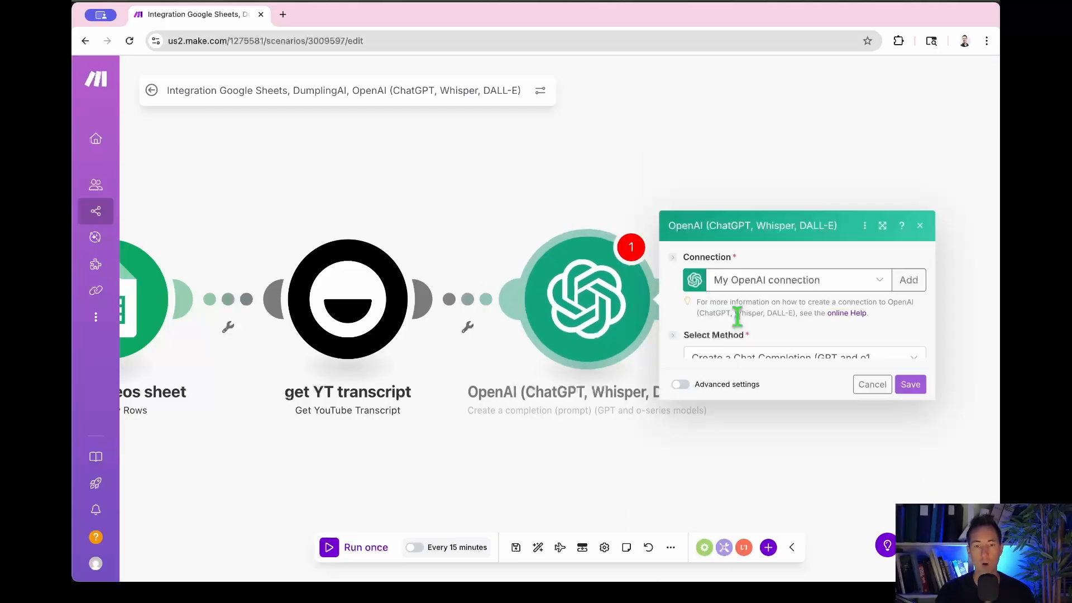
Select gpt-5-chat-latest (system) as the model and add a message with the User role.
click(623, 362)
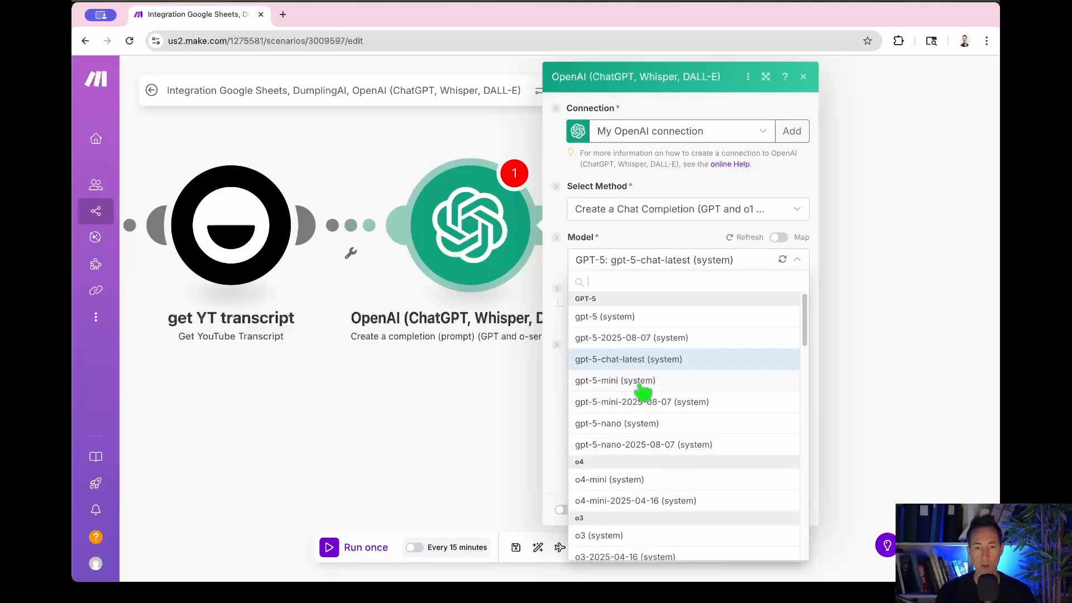
click(628, 359)
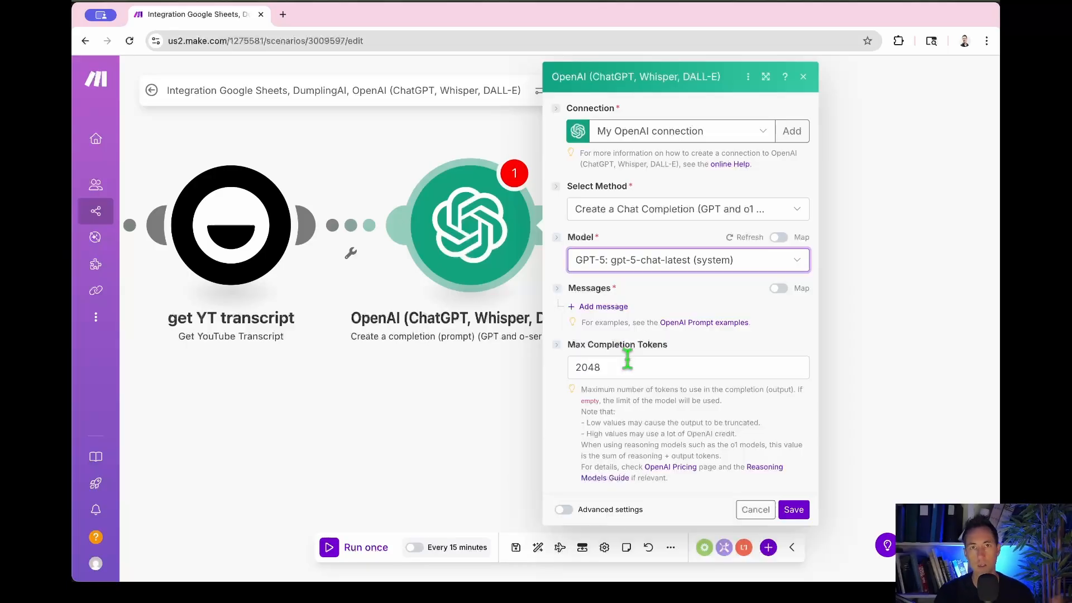
click(598, 307)
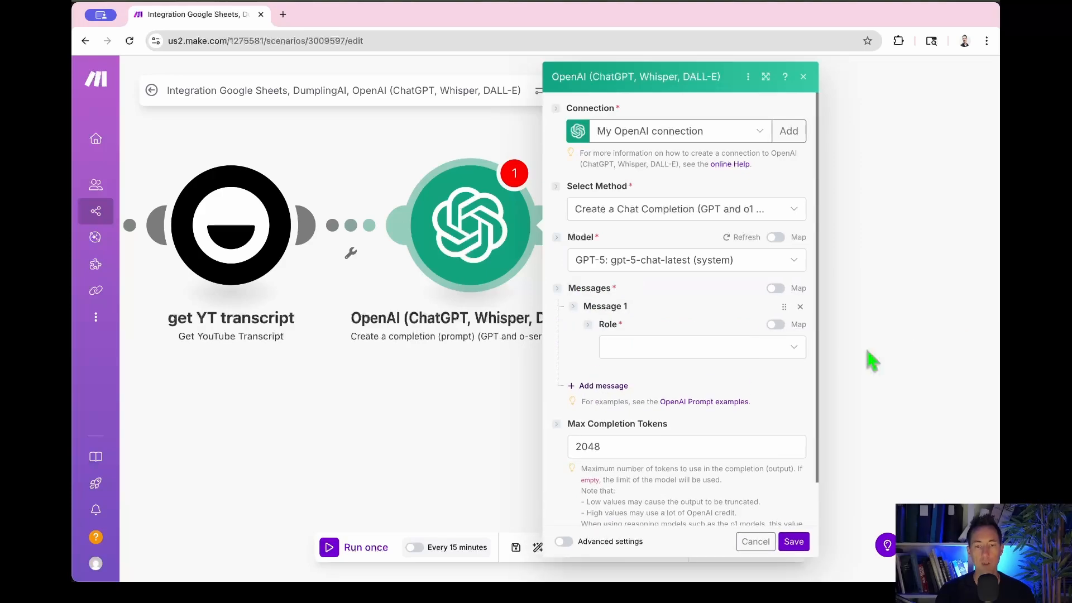
click(695, 347)
click(633, 367)
click(673, 398)
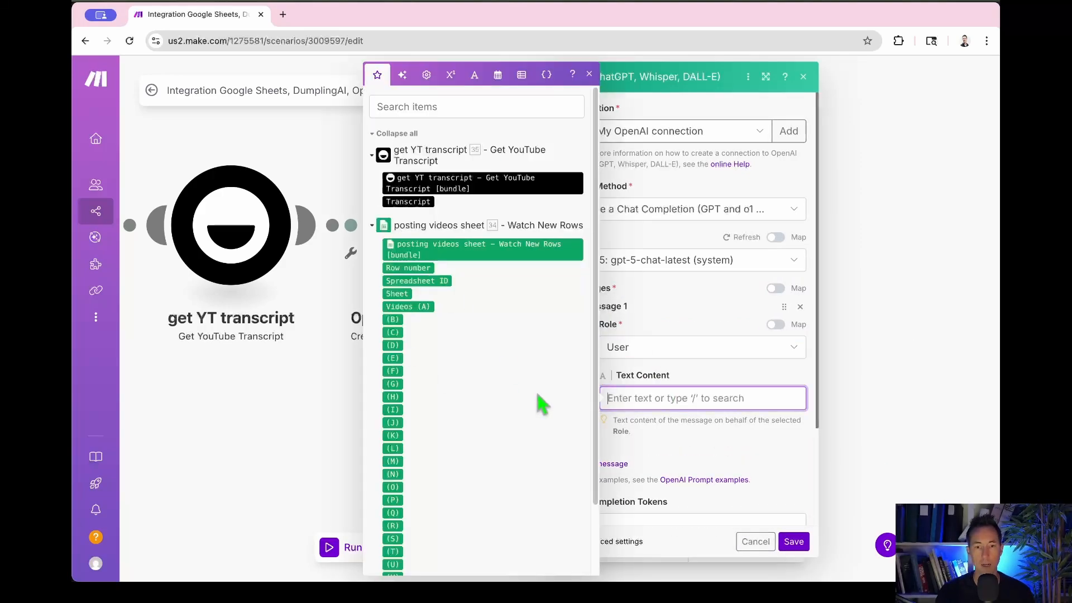
key(Escape)
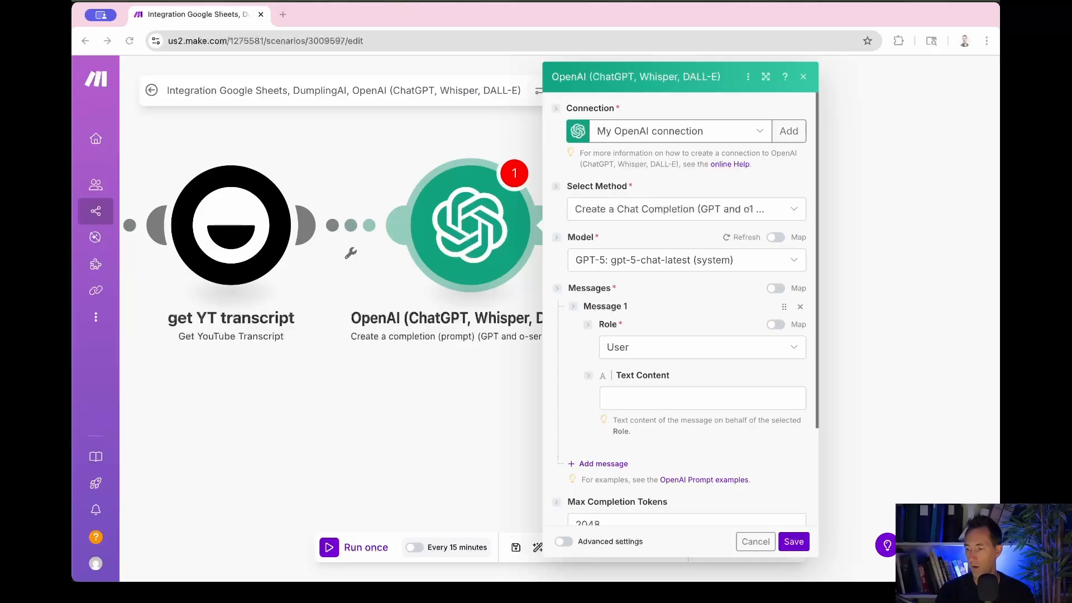
Paste the YouTube short scriptwriter prompt into the user message's Text Content.
click(610, 399)
key(ctrl+v)
scroll(694, 426, up, 10)
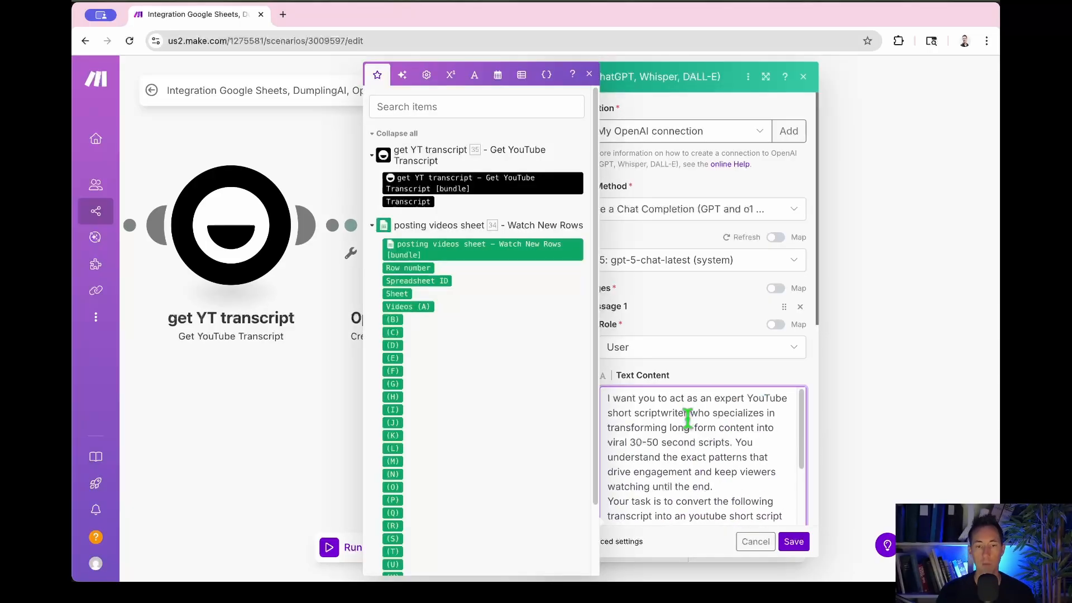
Replace the 21.transcript reference ending the prompt with the Transcript value from get YT transcript, and save the OpenAI module.
scroll(706, 441, down, 10)
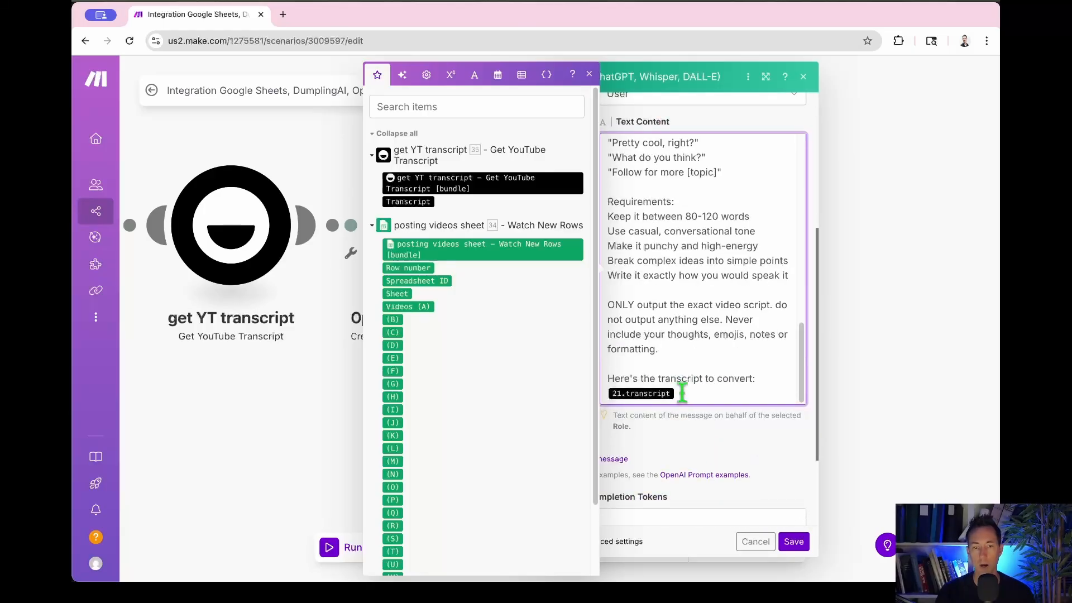
key(BackSpace)
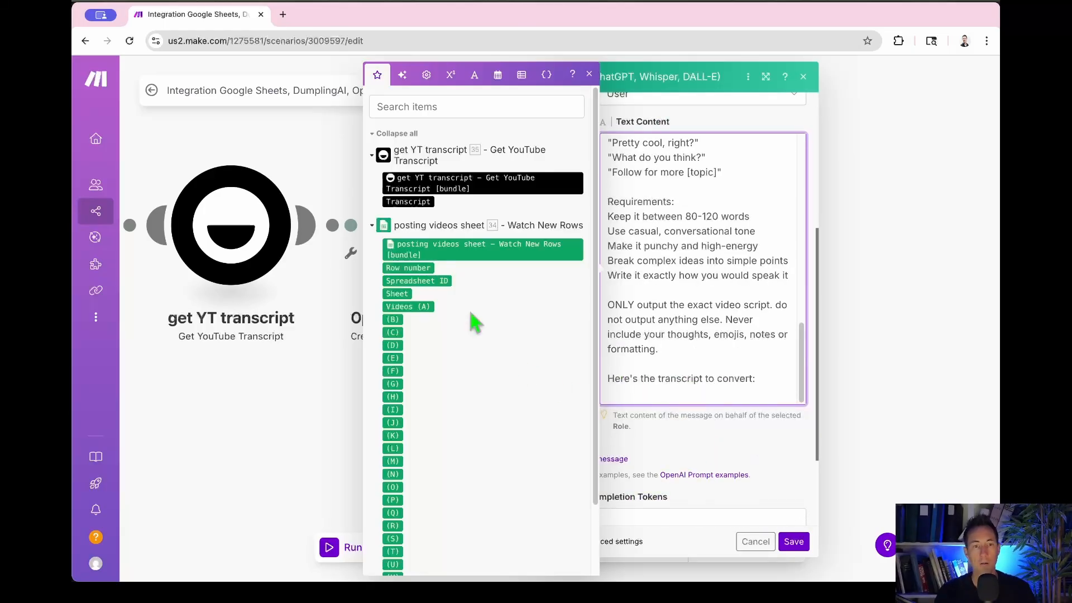
click(413, 206)
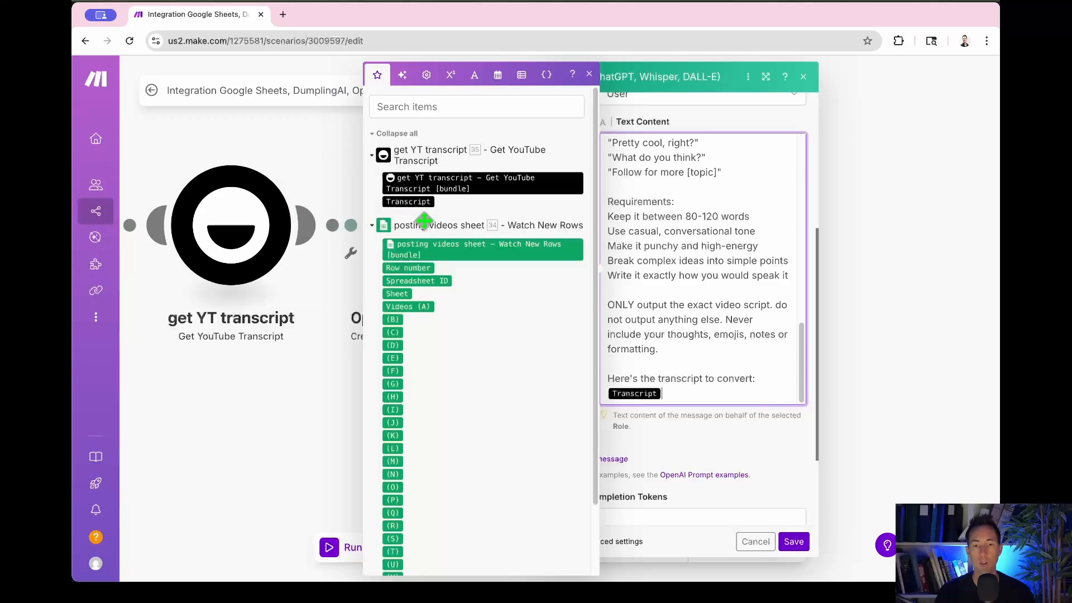
click(790, 552)
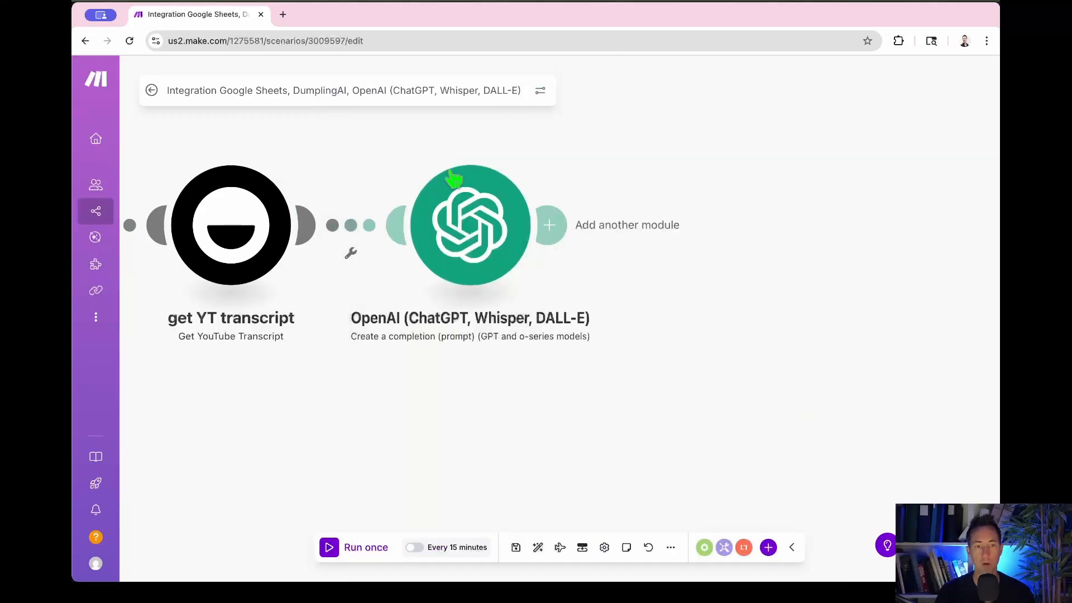
Review the OpenAI module's model and mapped Transcript, then briefly open and close the get YT transcript module.
click(455, 184)
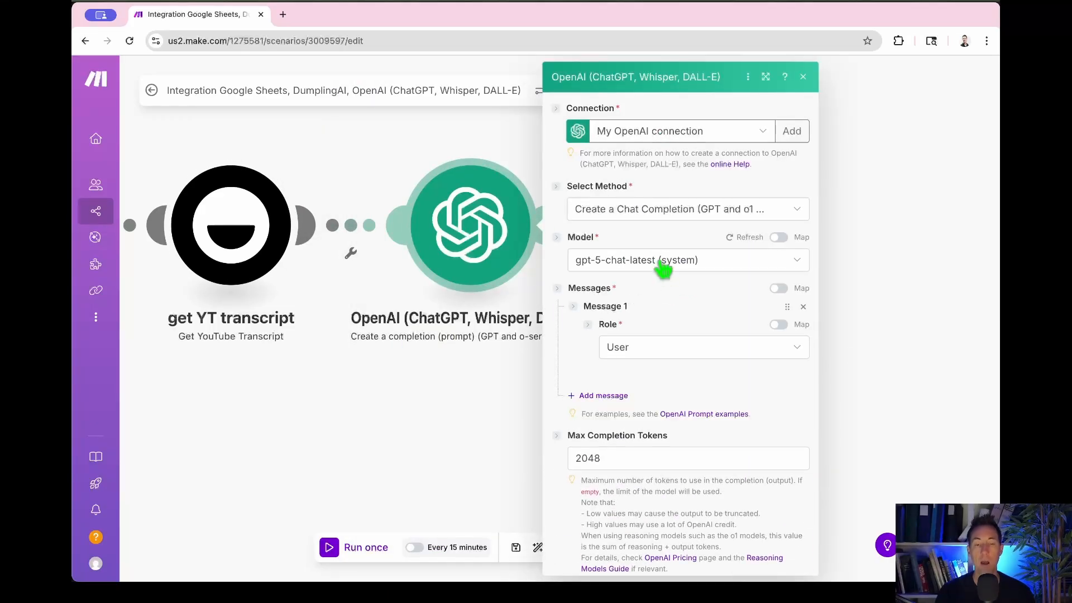
scroll(664, 269, down, 10)
scroll(669, 270, down, 5)
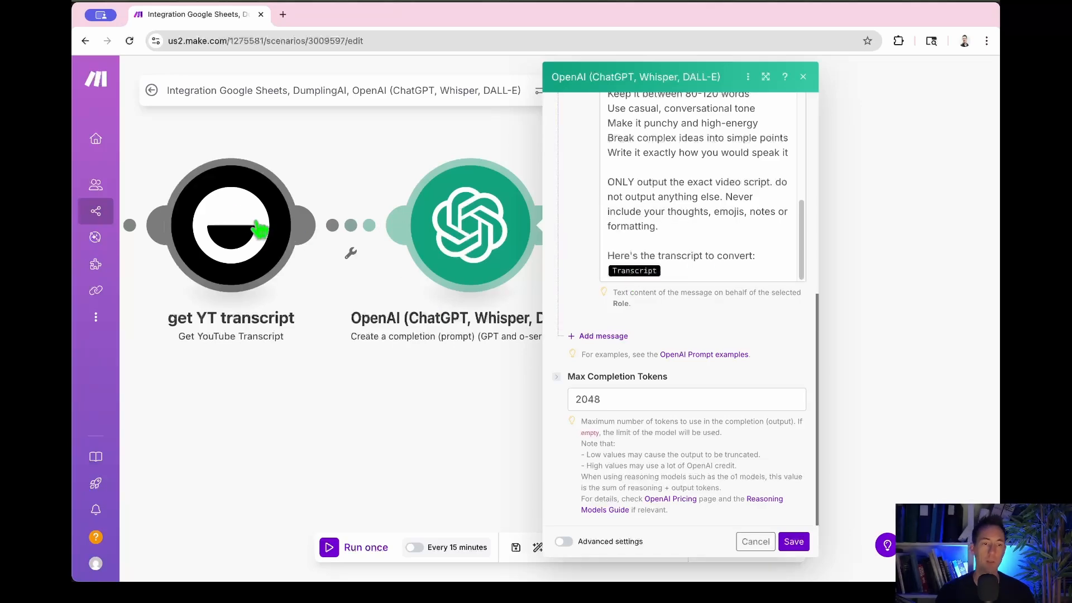
click(244, 248)
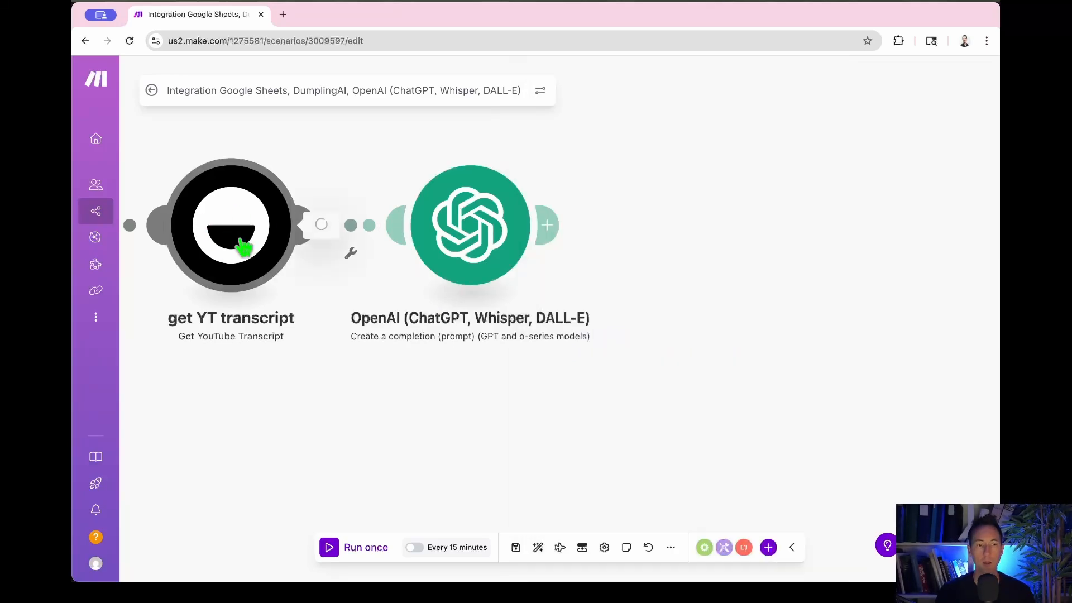
click(735, 334)
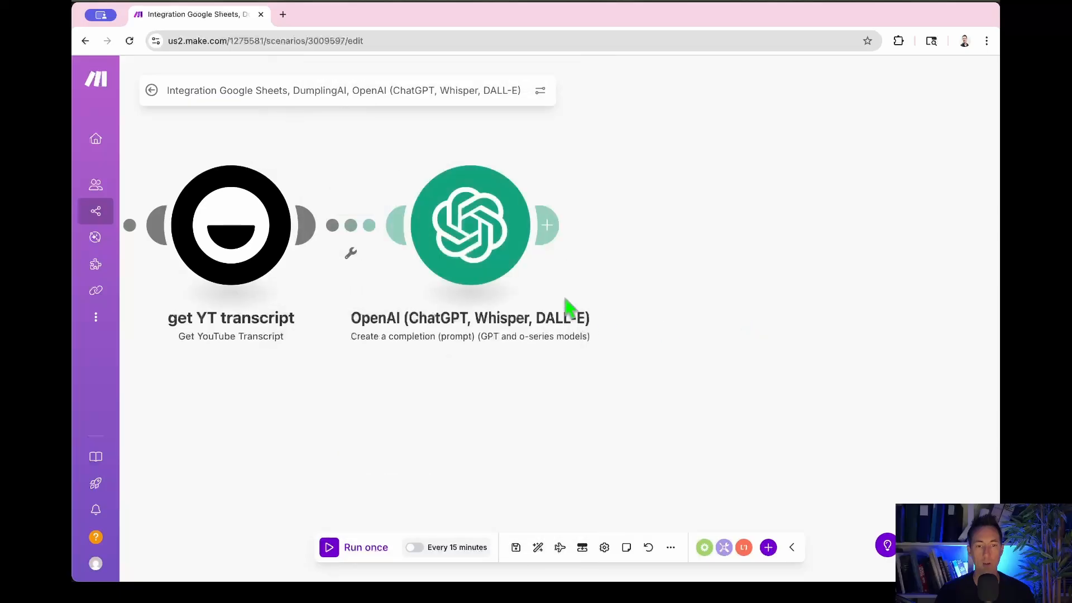
Open the OpenAI module and review the opening instructions of its user message prompt.
click(480, 228)
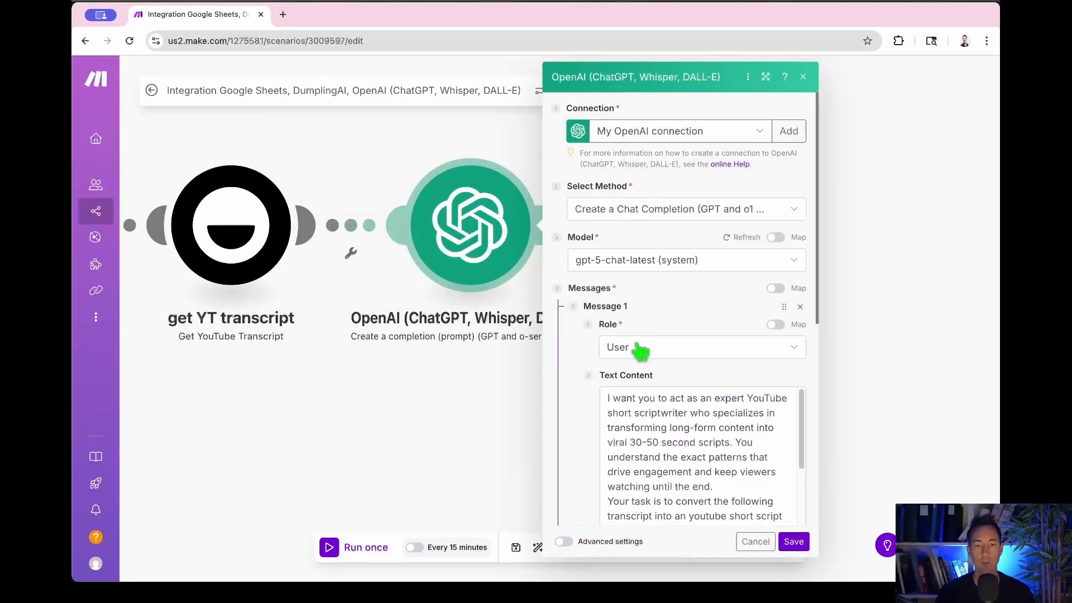
scroll(651, 419, down, 3)
scroll(664, 279, down, 5)
scroll(663, 265, up, 3)
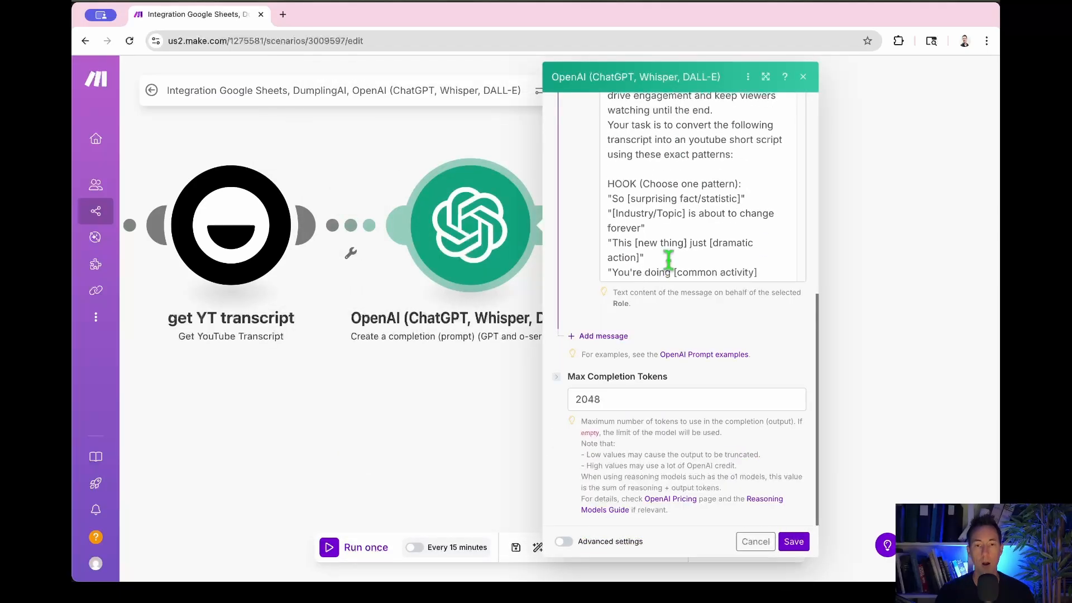
scroll(572, 279, up, 4)
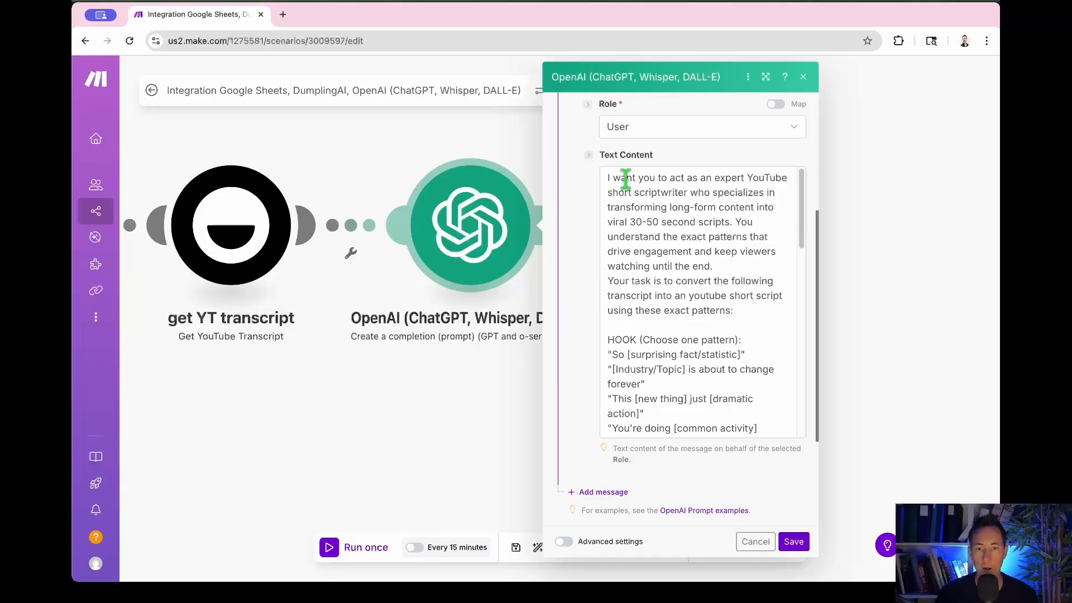
drag(638, 178, 694, 230)
click(694, 230)
drag(618, 224, 761, 298)
click(761, 297)
scroll(581, 292, down, 1)
scroll(633, 229, down, 3)
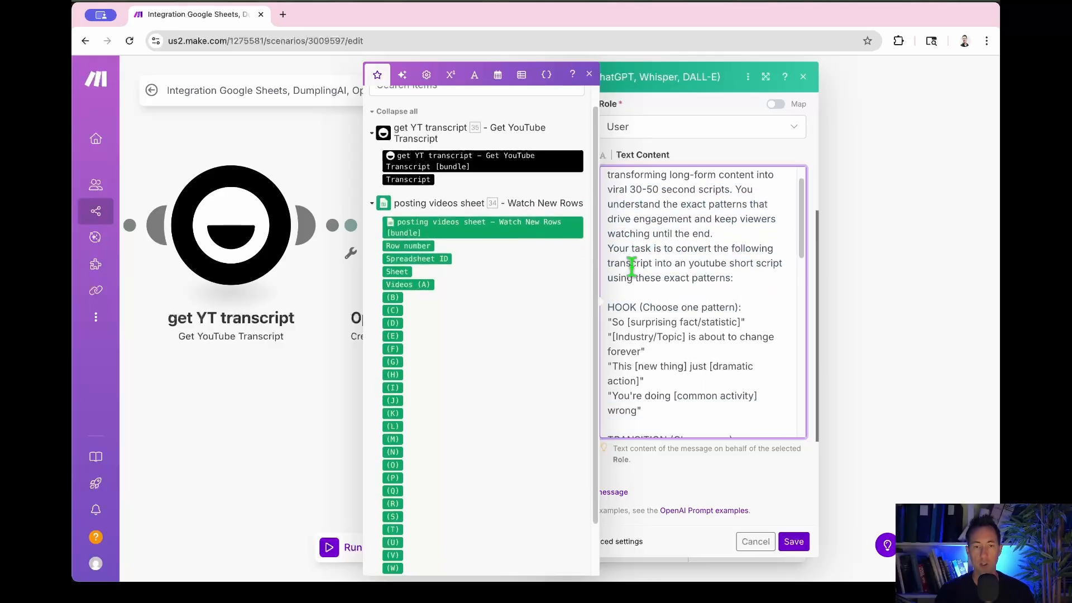
Read through the prompt's HOOK, TRANSITION, MAIN POINTS and CLOSING pattern sections.
drag(615, 229, 701, 328)
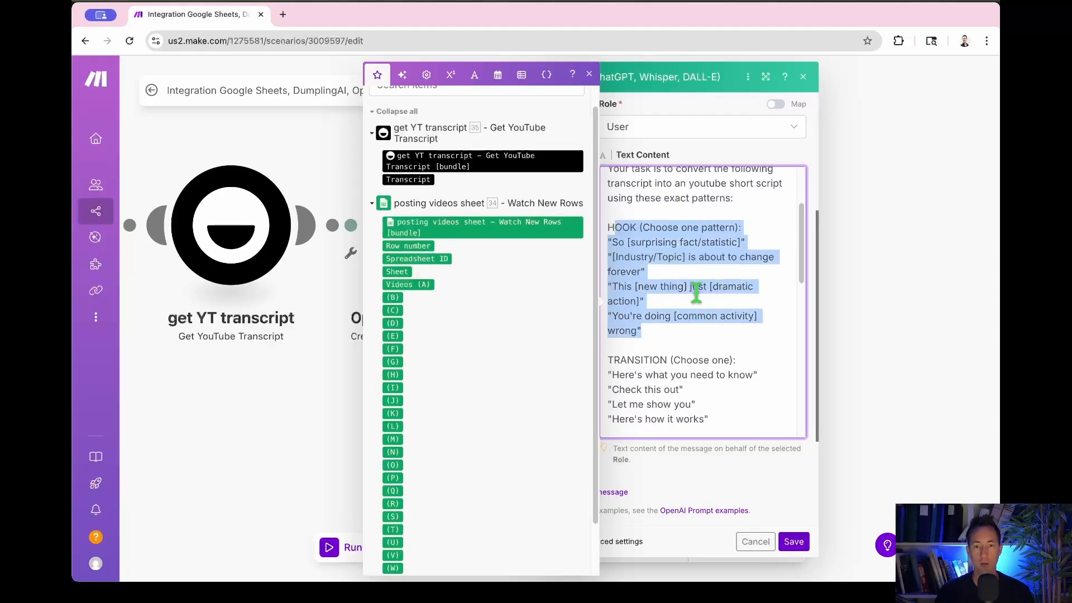
scroll(669, 282, down, 3)
drag(606, 252, 727, 328)
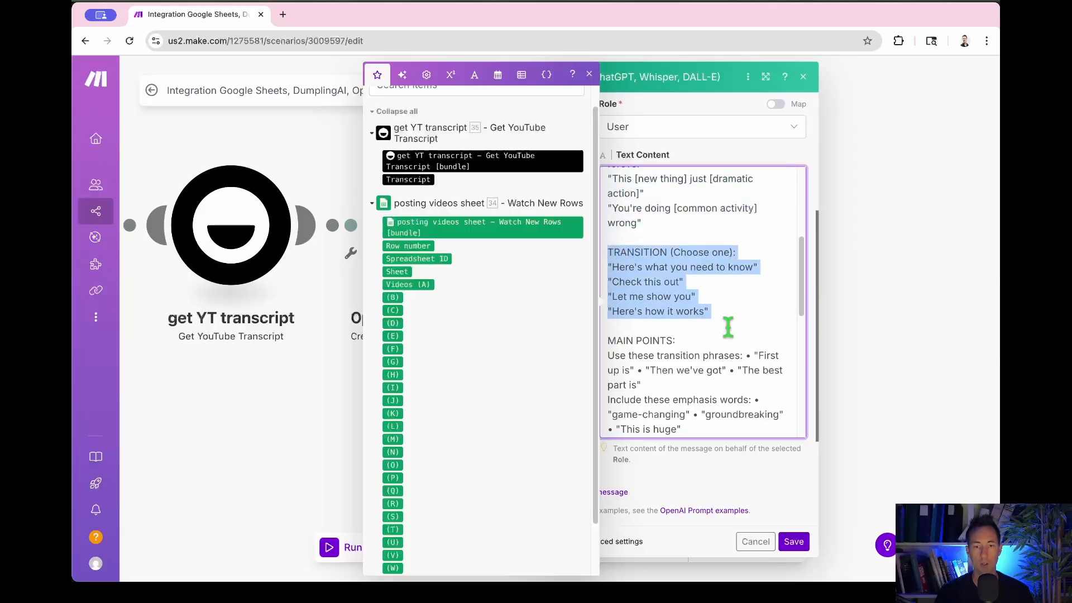
scroll(727, 280, down, 3)
drag(603, 261, 721, 363)
scroll(708, 359, down, 4)
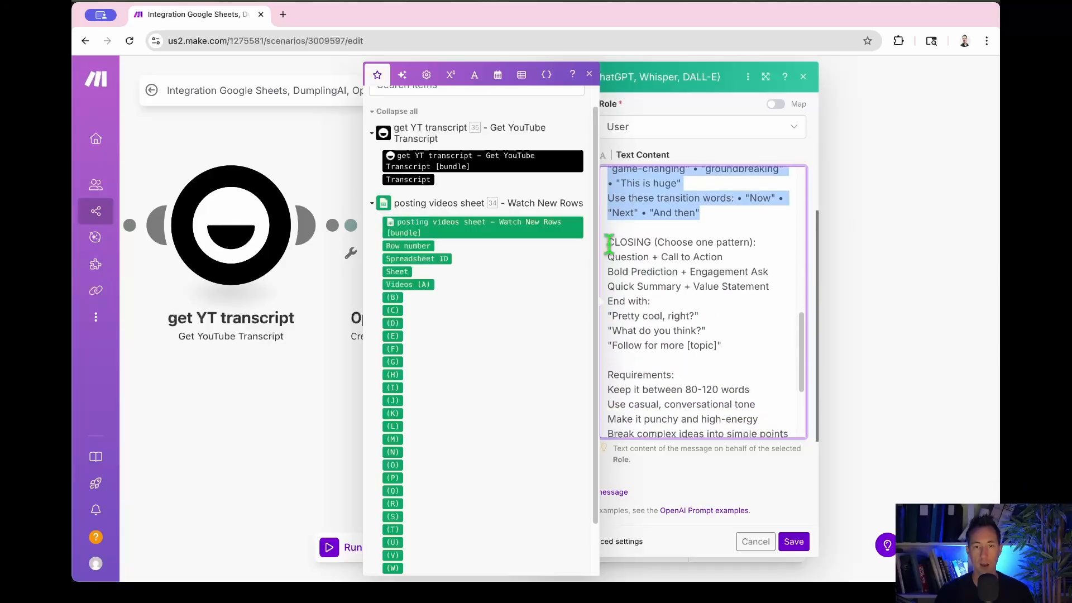
drag(607, 243, 730, 339)
Review the prompt's Requirements and its instruction to output only the exact video script, without thoughts, emojis, notes or formatting.
scroll(751, 352, down, 3)
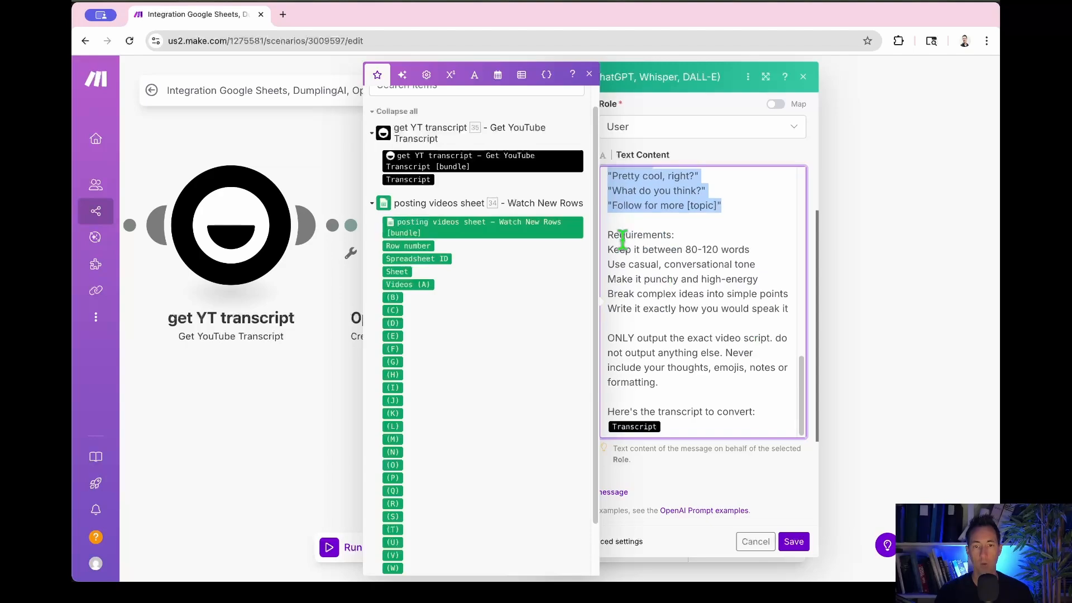
drag(614, 235, 785, 320)
scroll(692, 320, down, 3)
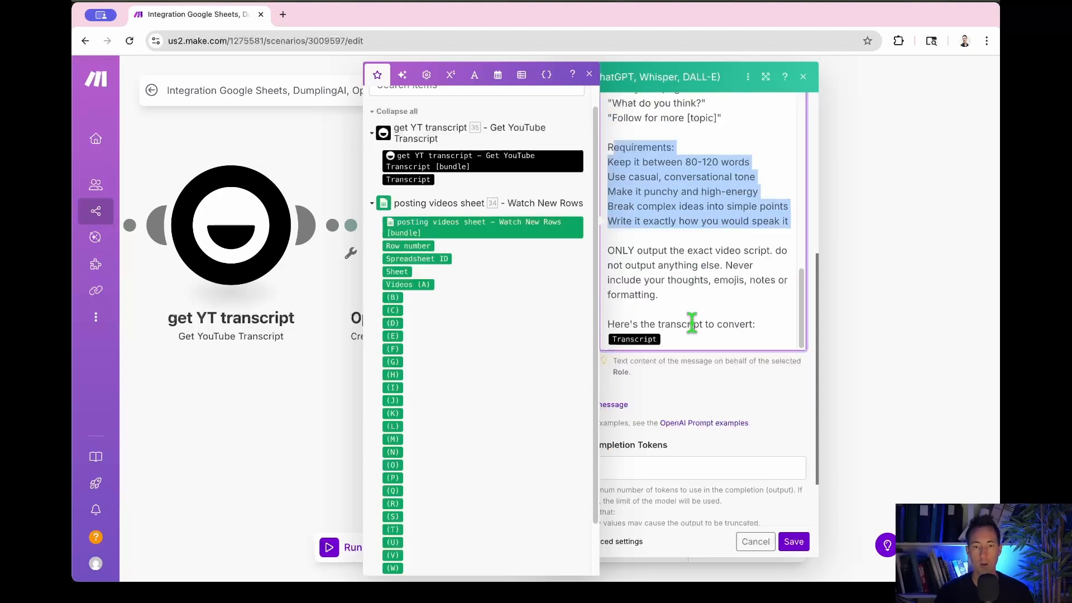
drag(608, 206, 730, 263)
click(729, 263)
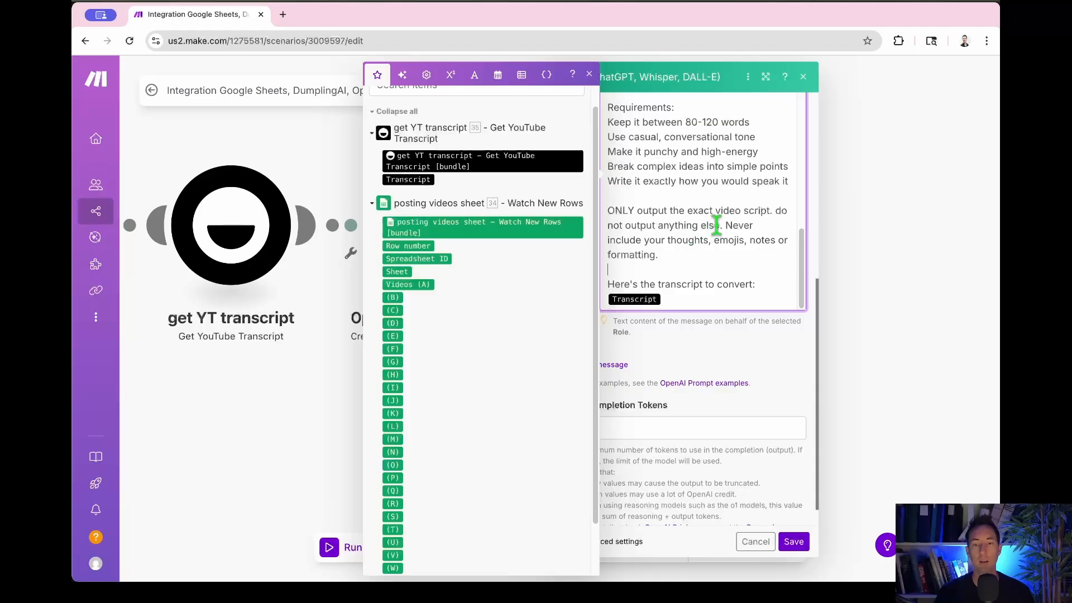
drag(719, 225, 731, 256)
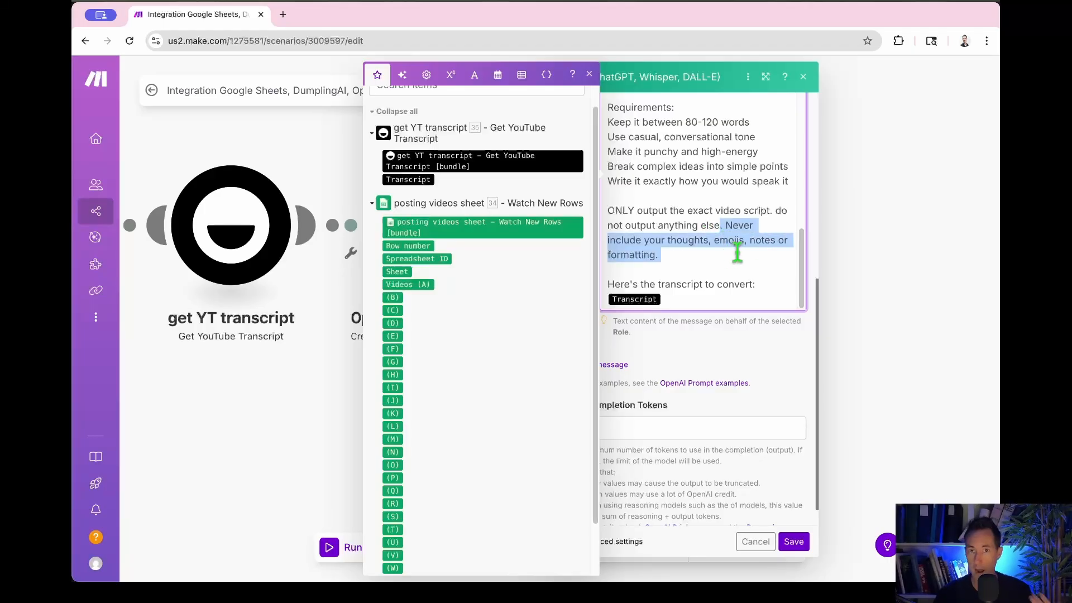
Set the OpenAI module's Max Completion Tokens to 10, then save the module and the scenario.
click(605, 423)
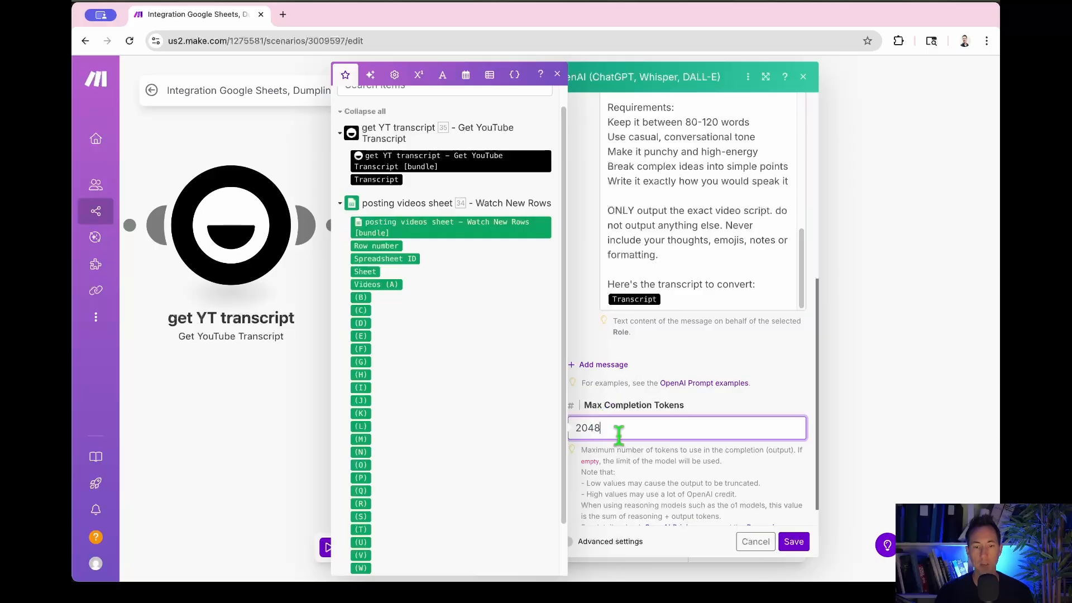
drag(623, 429, 572, 424)
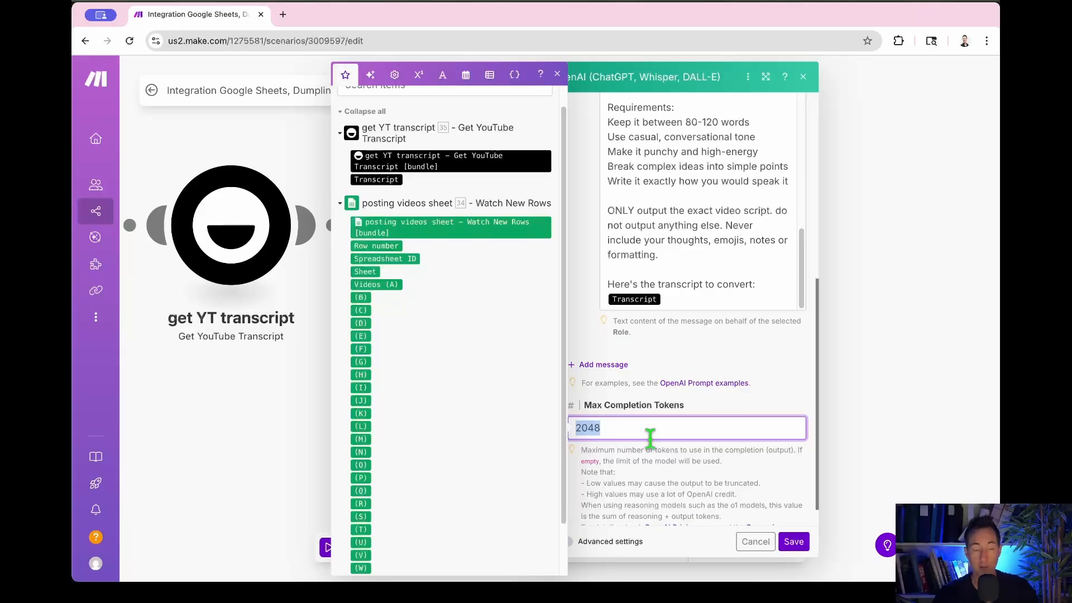
text(10)
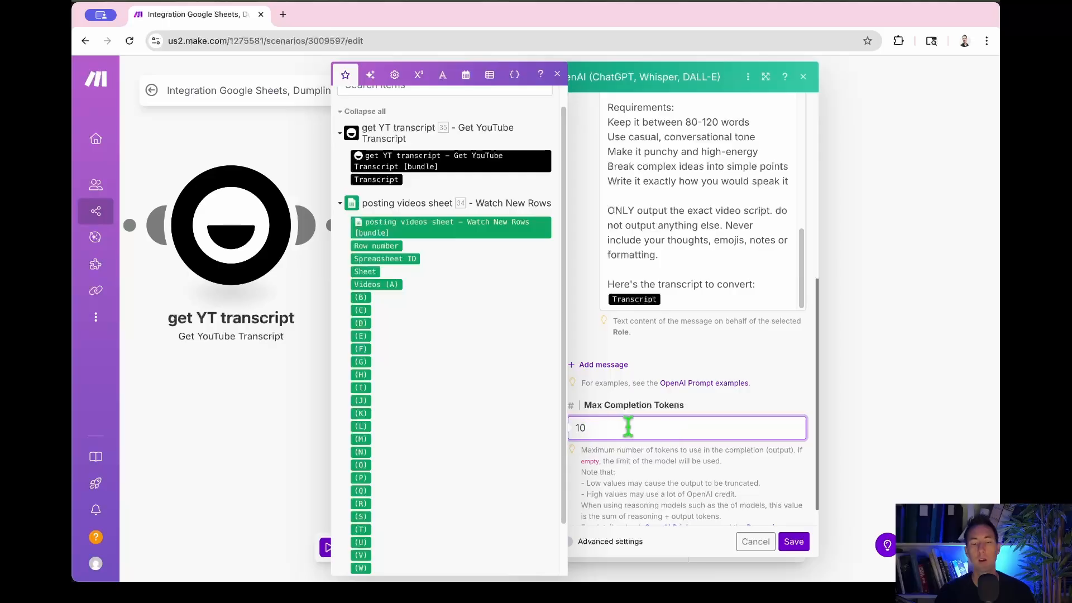
click(723, 408)
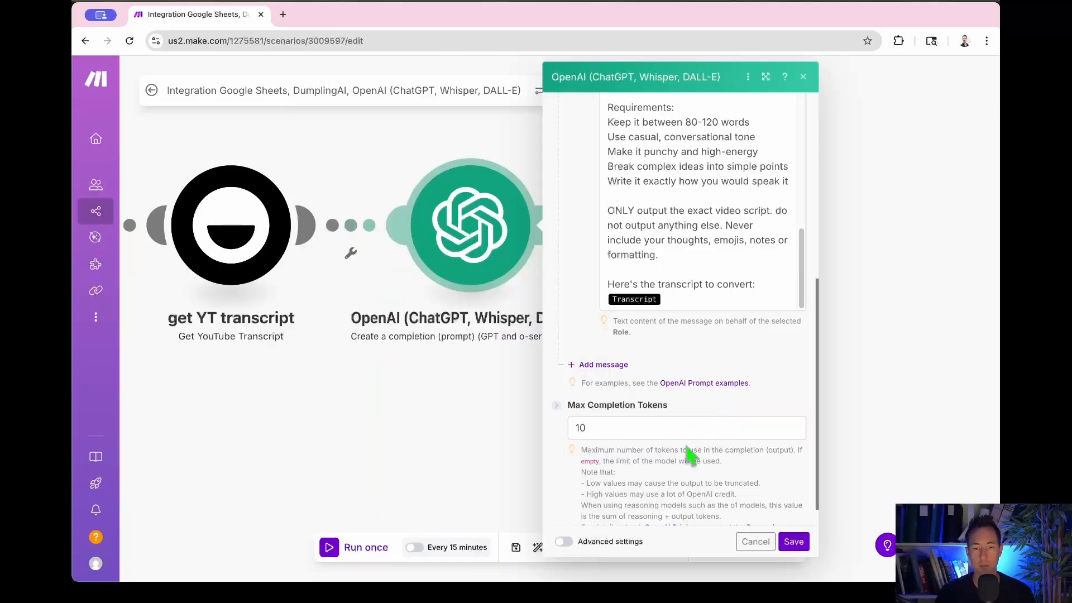
click(691, 430)
click(701, 414)
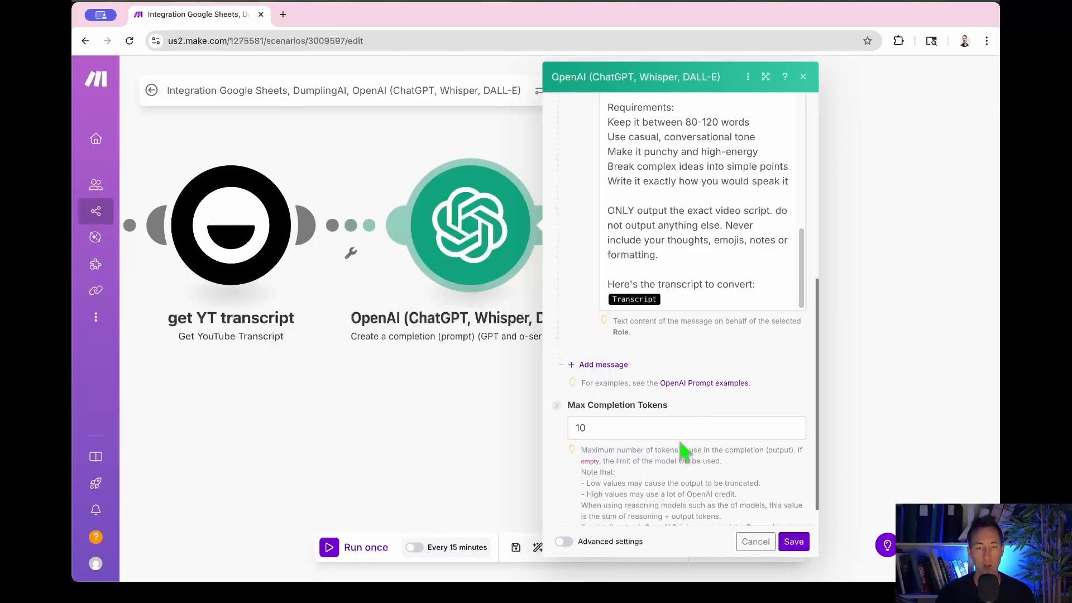
scroll(670, 425, up, 10)
scroll(664, 436, down, 10)
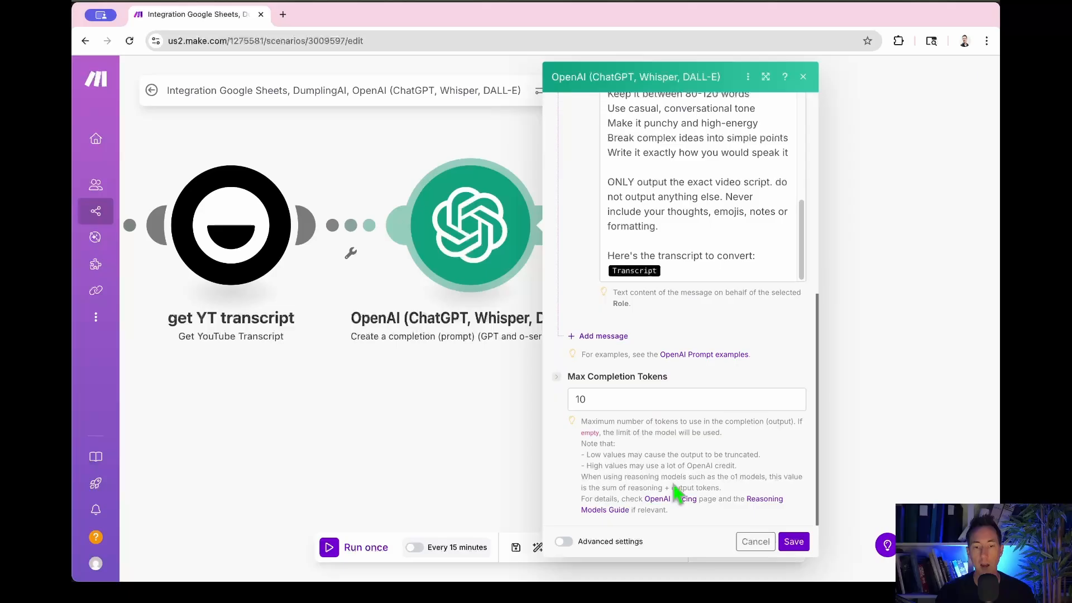
click(793, 542)
click(516, 548)
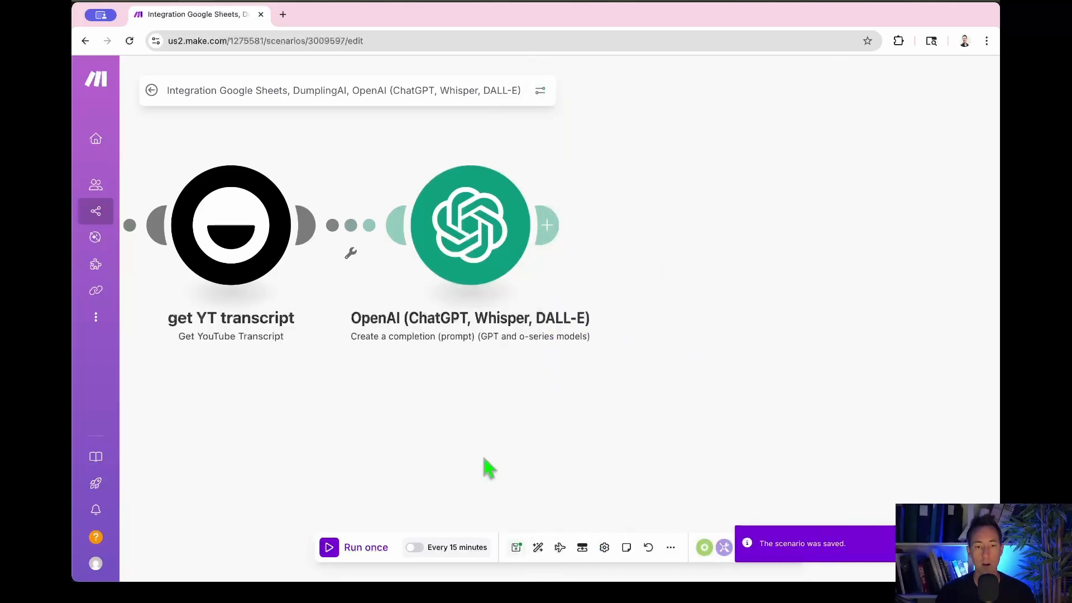
Add a HeyGen Create an Avatar Video module after the OpenAI module and set Captions to Yes.
scroll(509, 424, left, 3)
scroll(701, 266, right, 2)
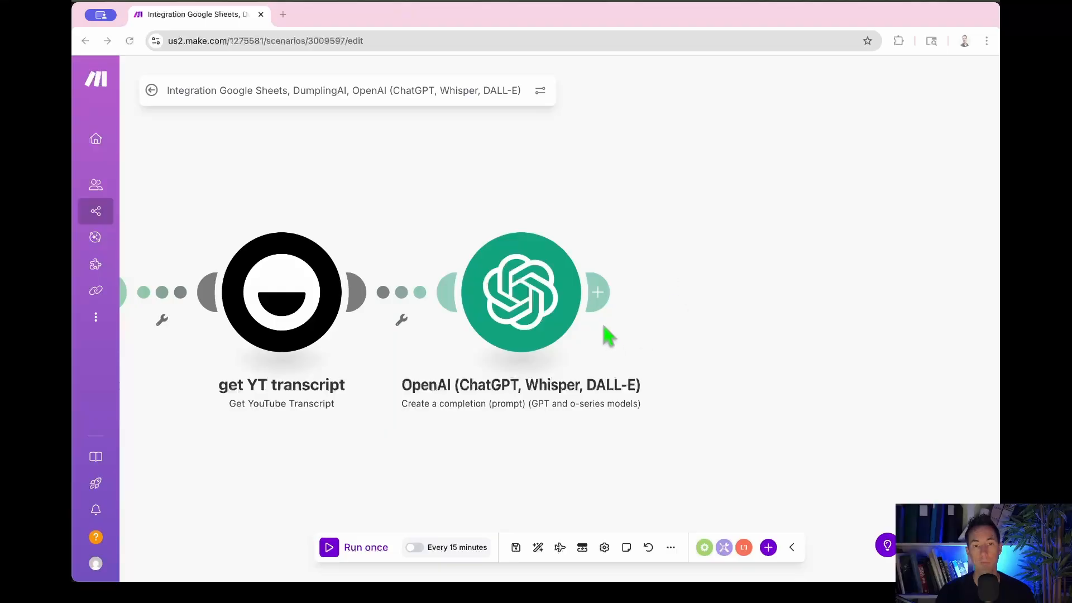
click(605, 289)
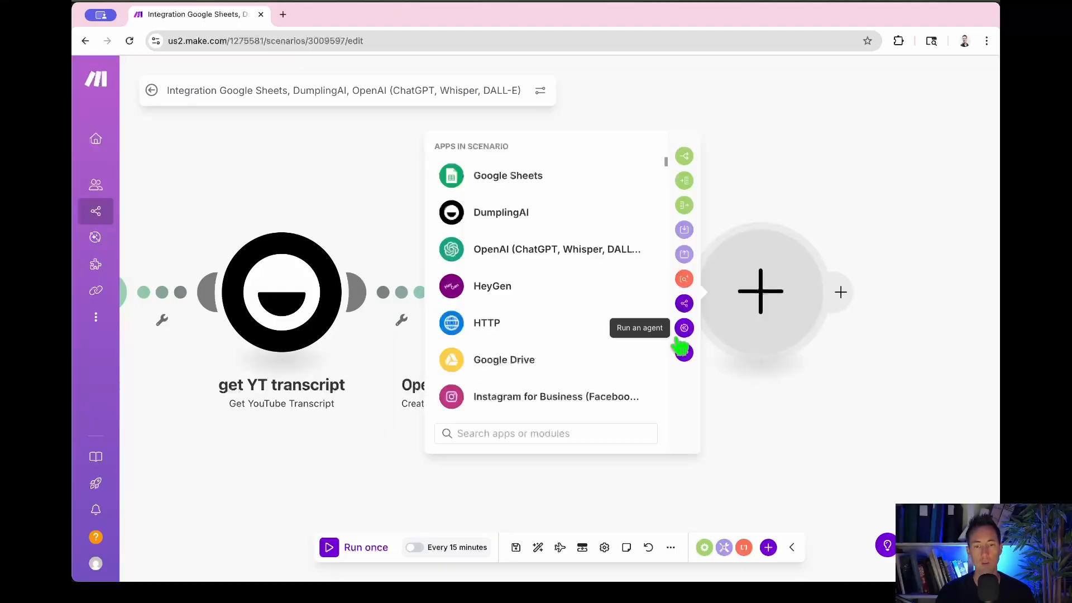
click(469, 291)
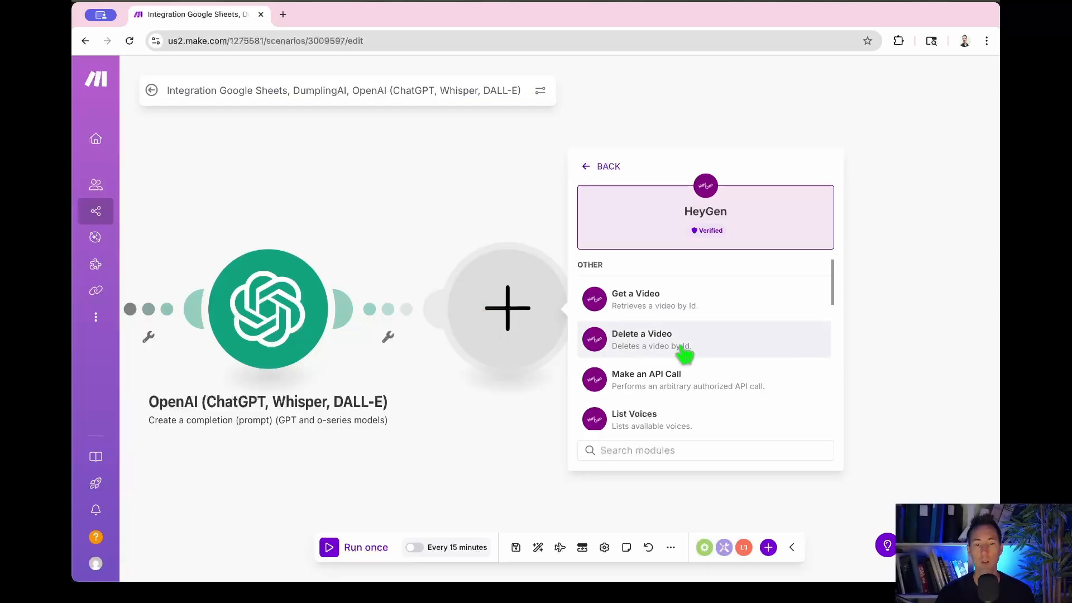
scroll(683, 353, down, 3)
scroll(684, 353, down, 3)
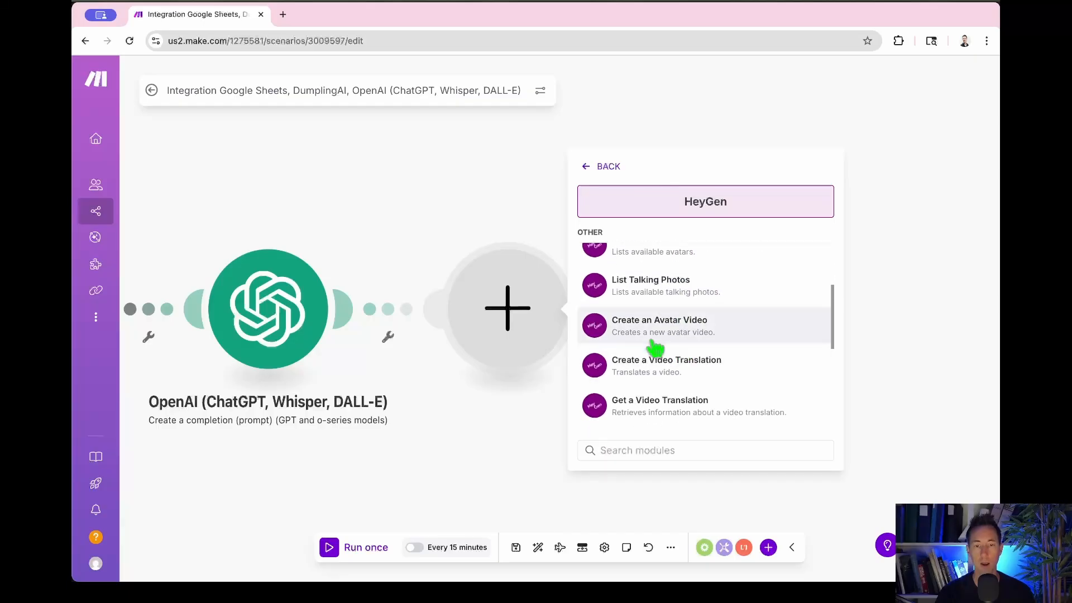
click(670, 334)
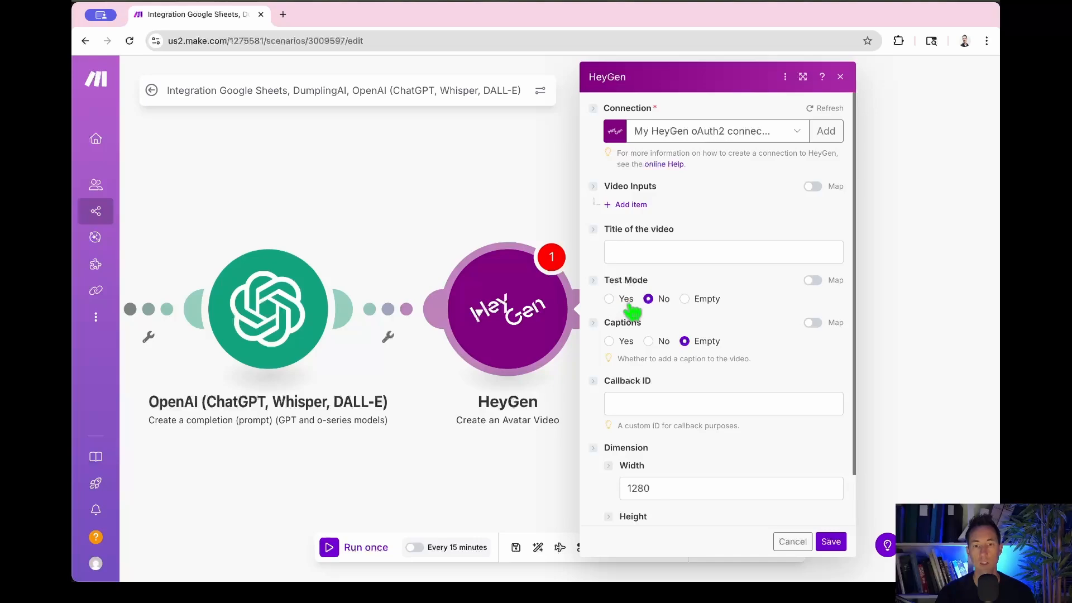
click(608, 341)
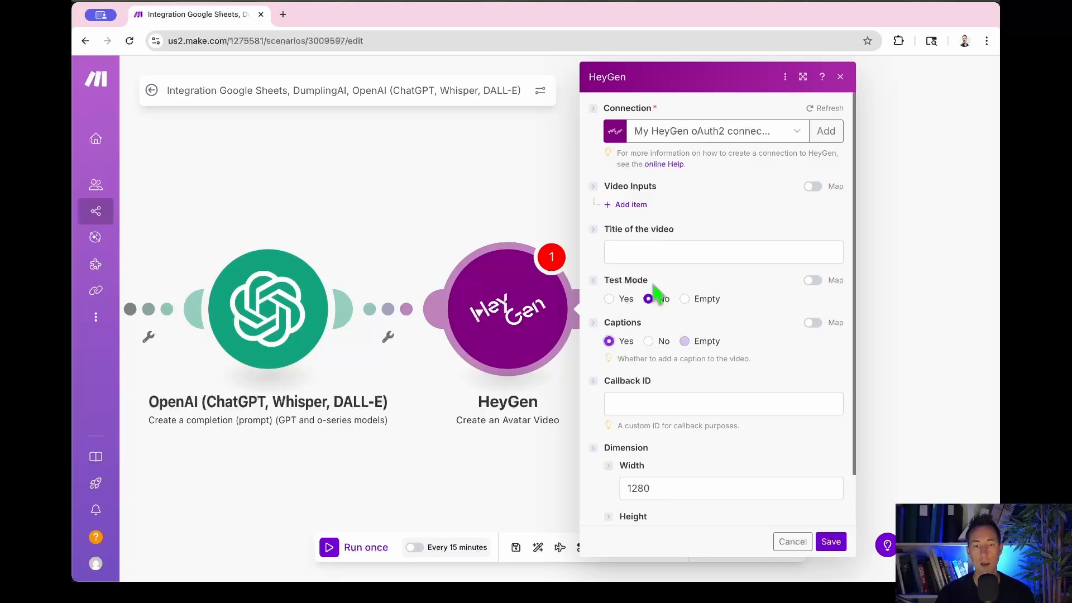
Add a video input item with character type Avatar and select the custom avatar whose name ends in Final.
click(632, 206)
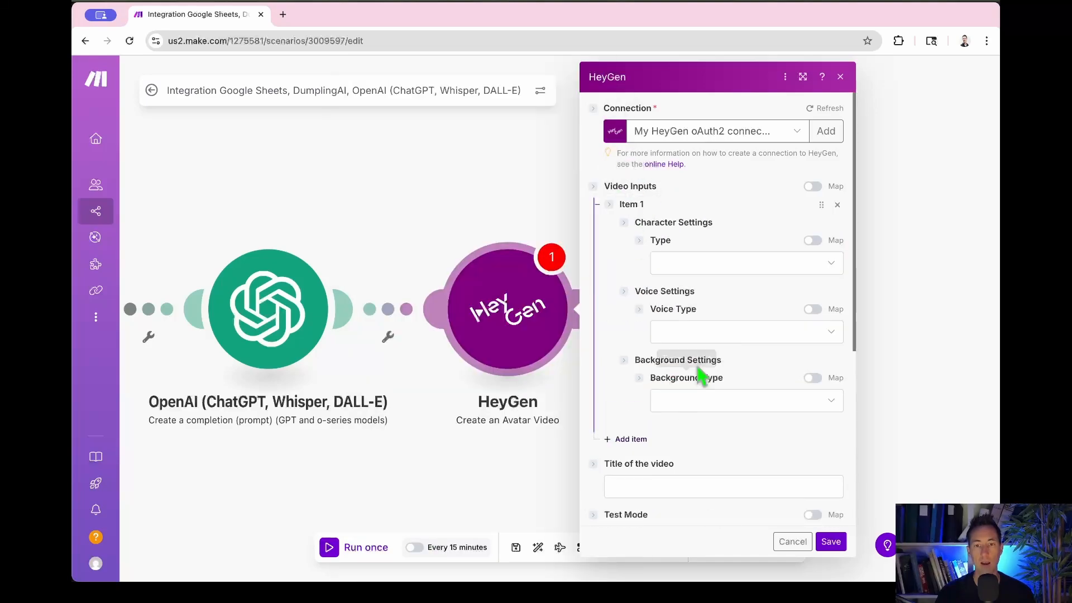
click(686, 264)
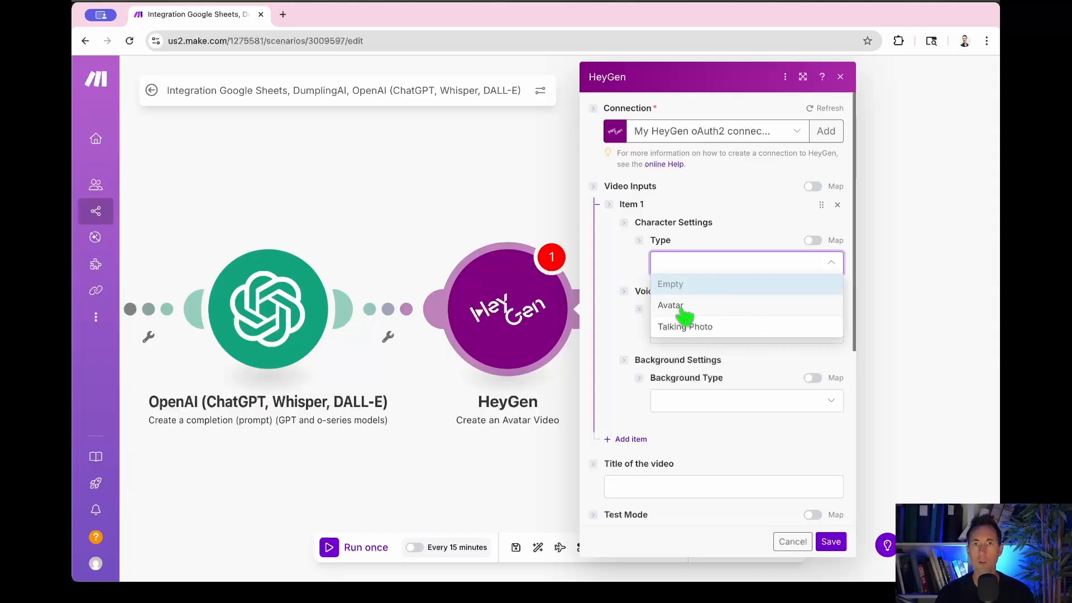
click(671, 305)
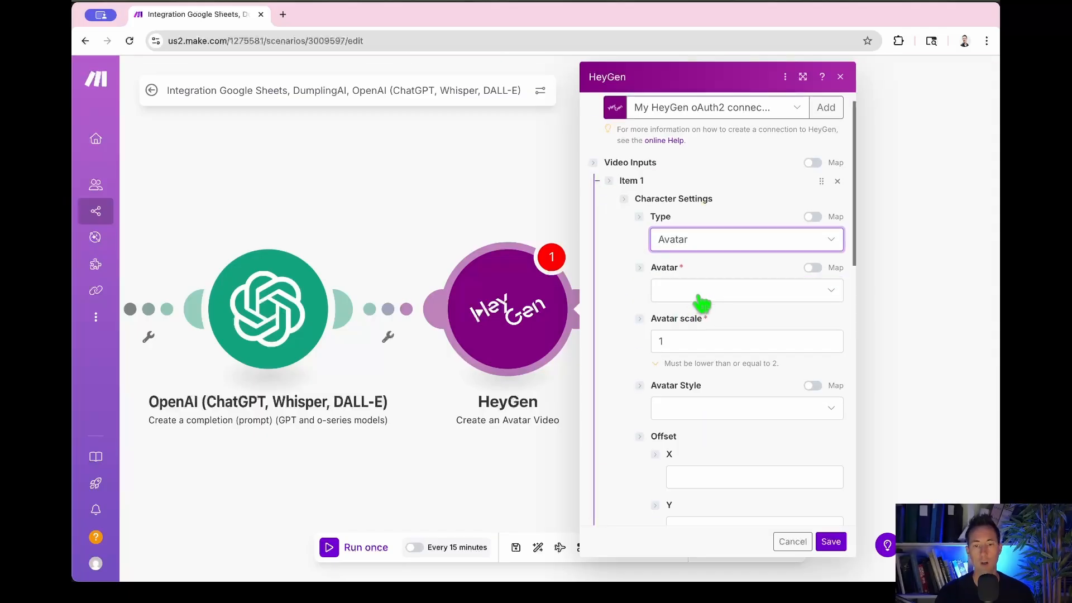
click(701, 293)
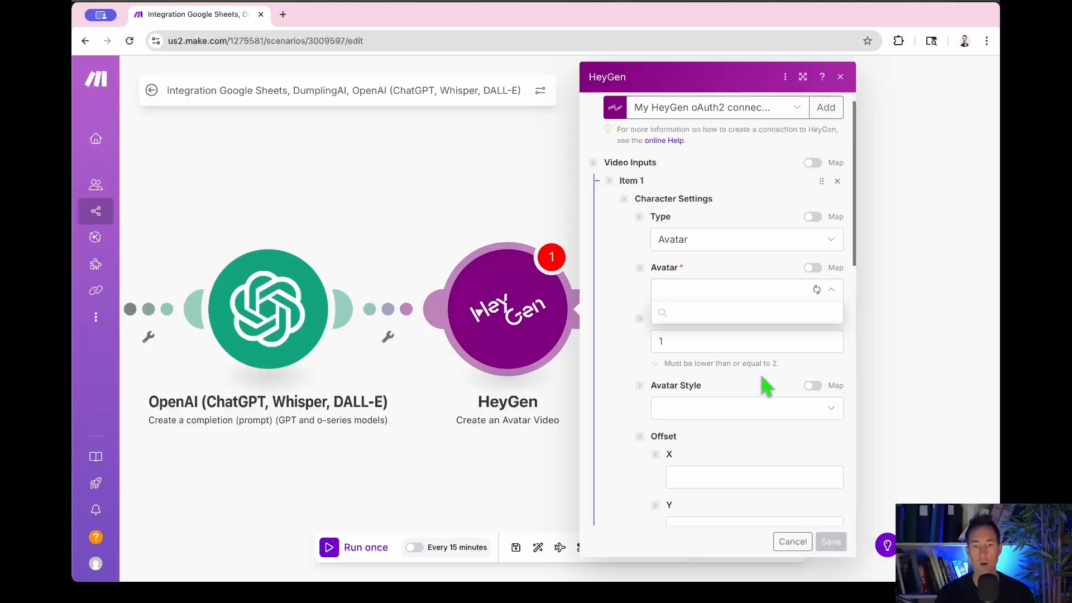
click(688, 397)
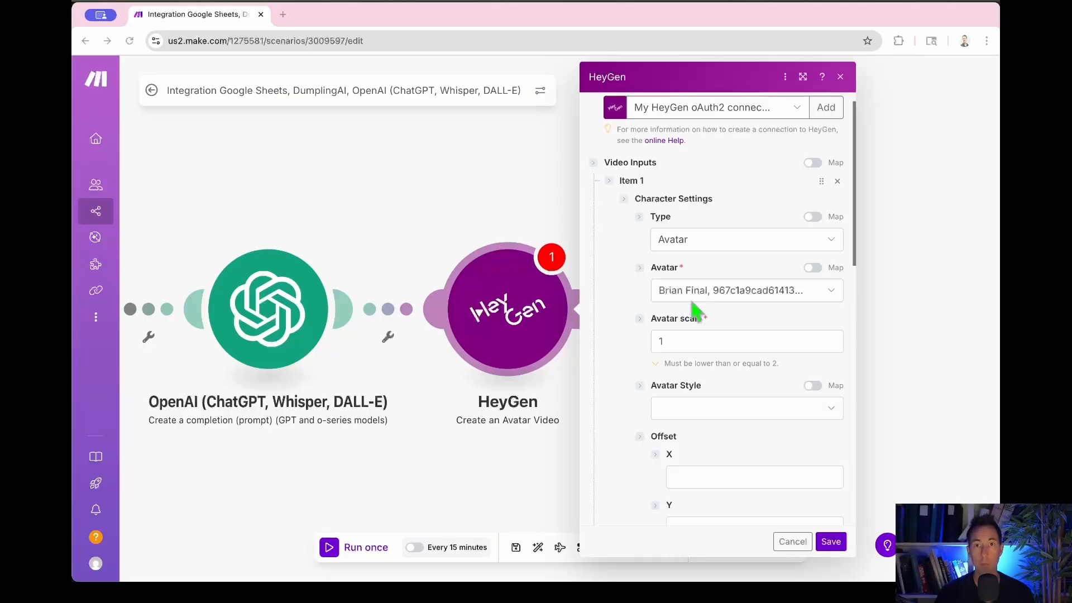
Search the avatar list for "anni", then close the list without changing the selected avatar.
click(692, 298)
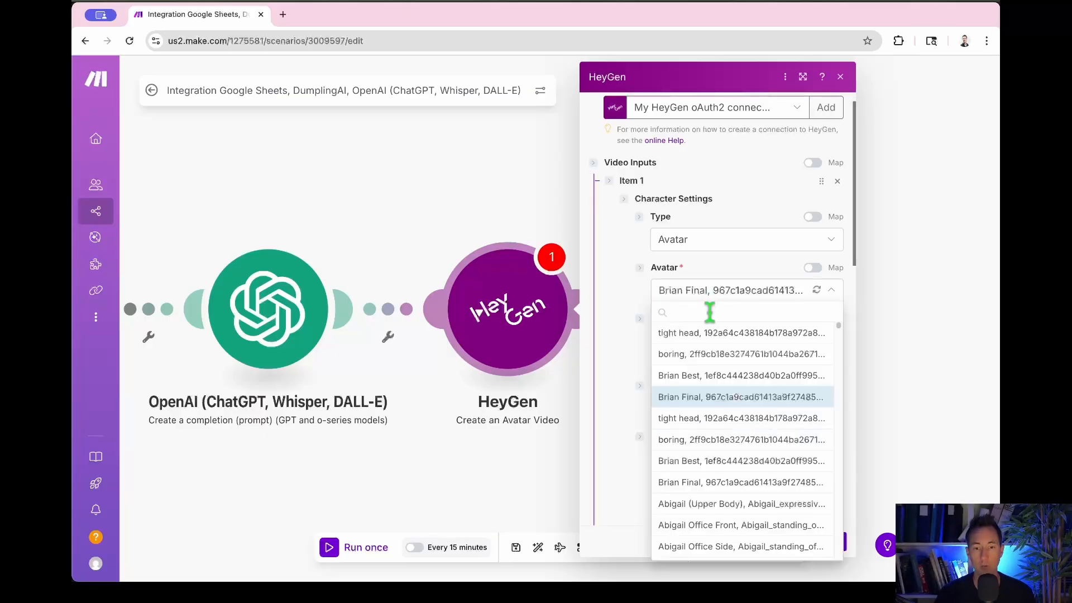
text(anni)
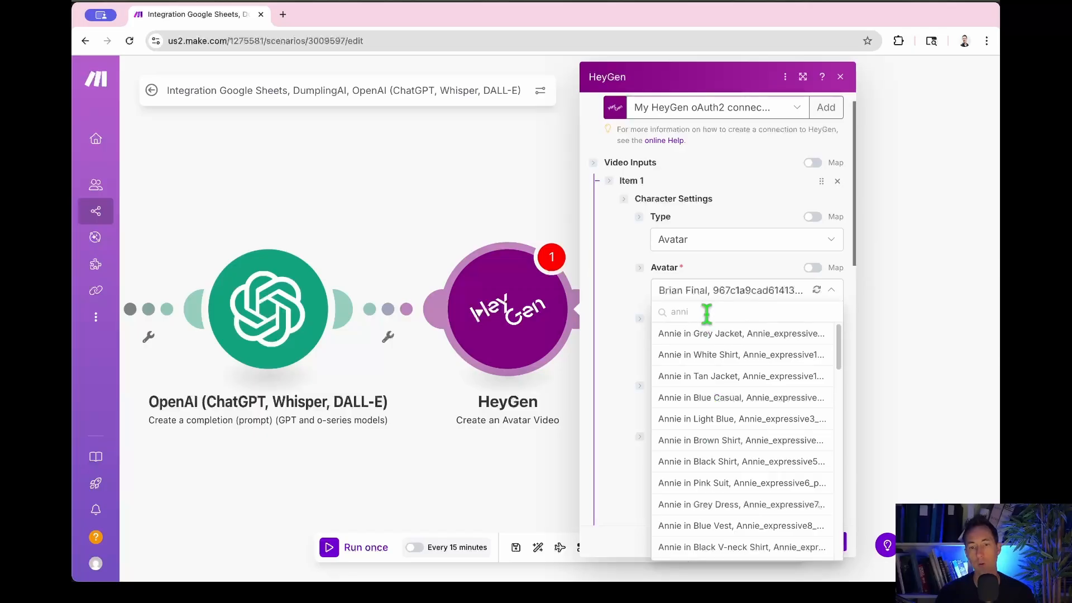
click(620, 290)
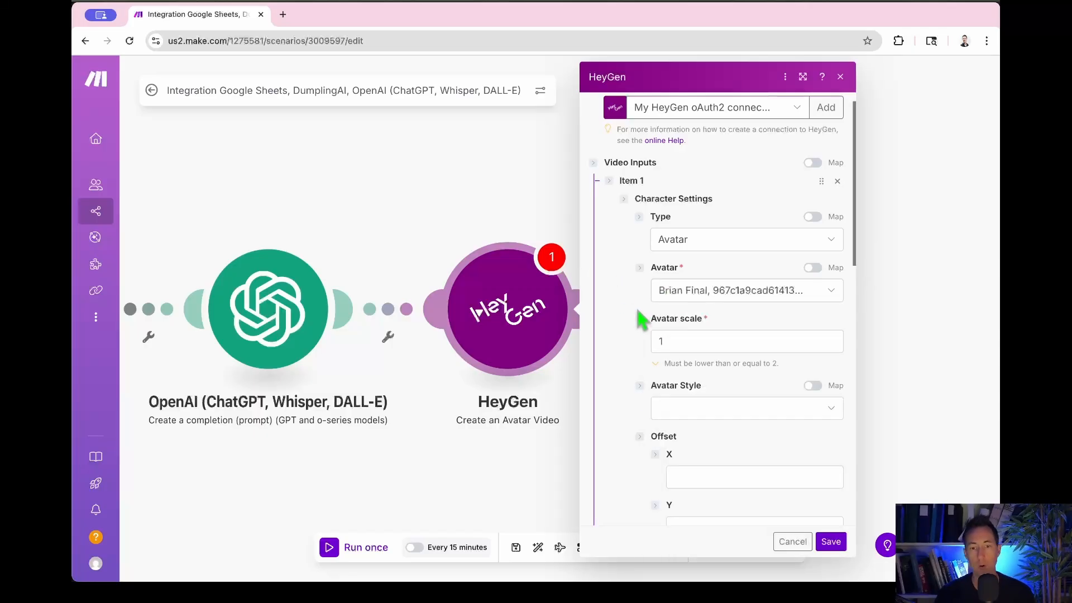
Set the avatar style to Normal and collapse the Offset settings.
scroll(692, 357, down, 2)
click(706, 311)
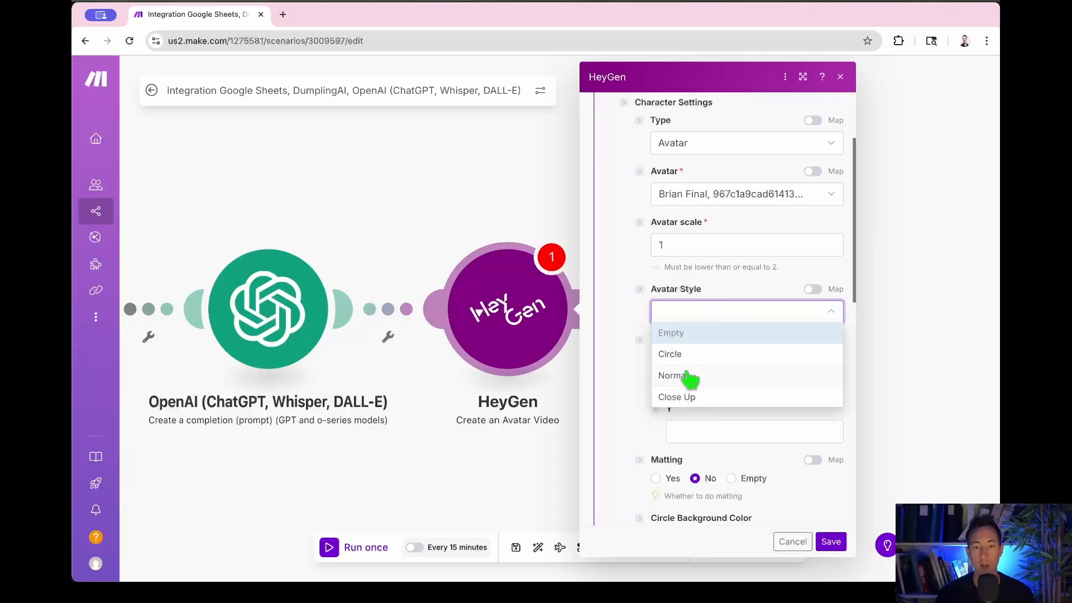
click(690, 375)
scroll(619, 304, down, 2)
click(640, 235)
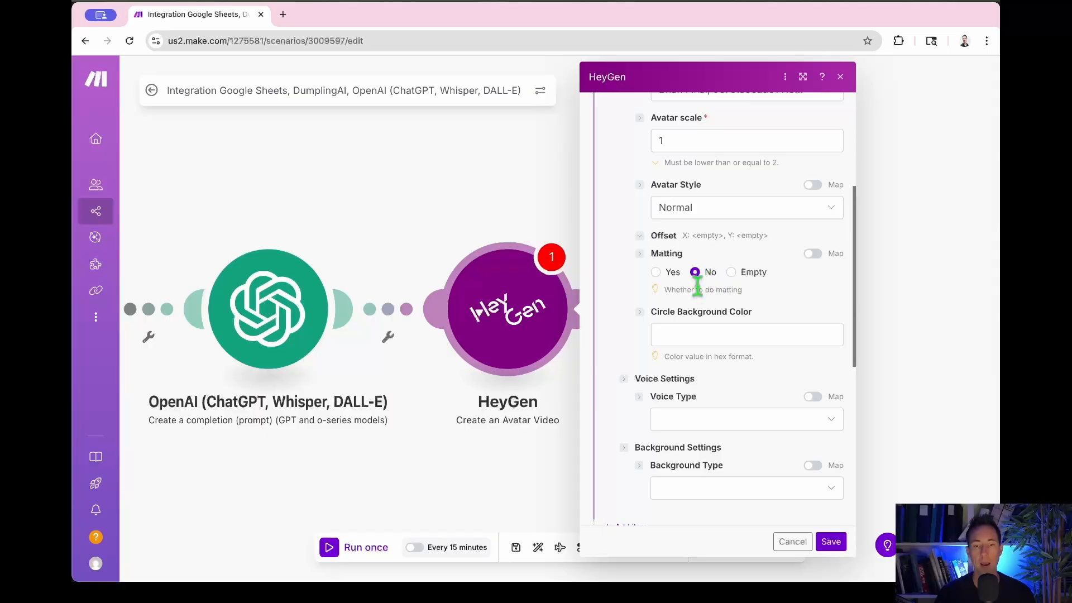
Set the voice type to Text and choose the ElevenLabs_2025-09-04 voice as the Voice ID.
scroll(695, 285, down, 5)
click(693, 262)
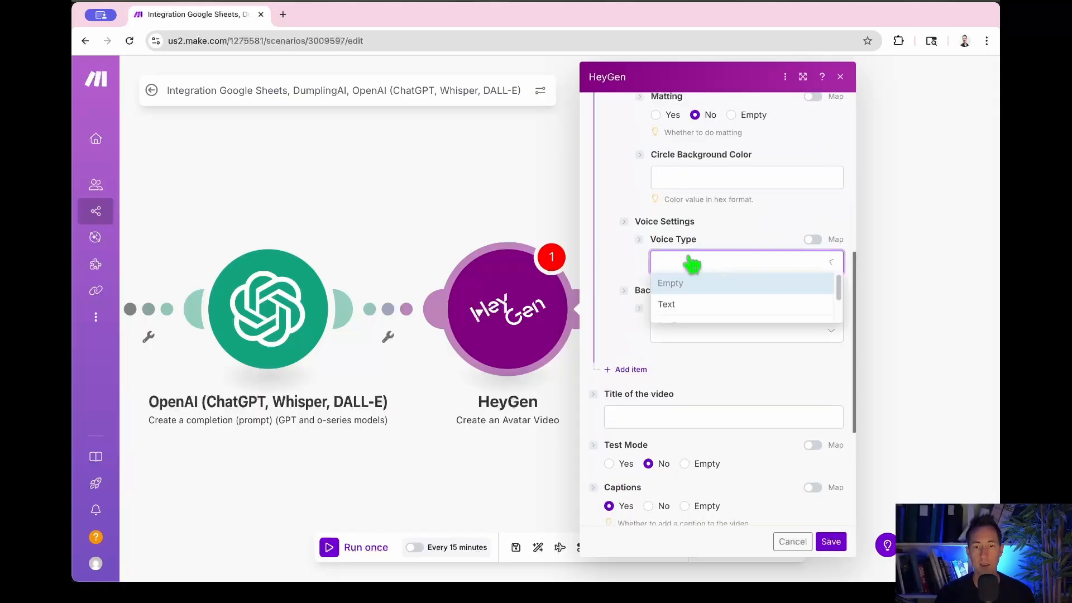
click(688, 308)
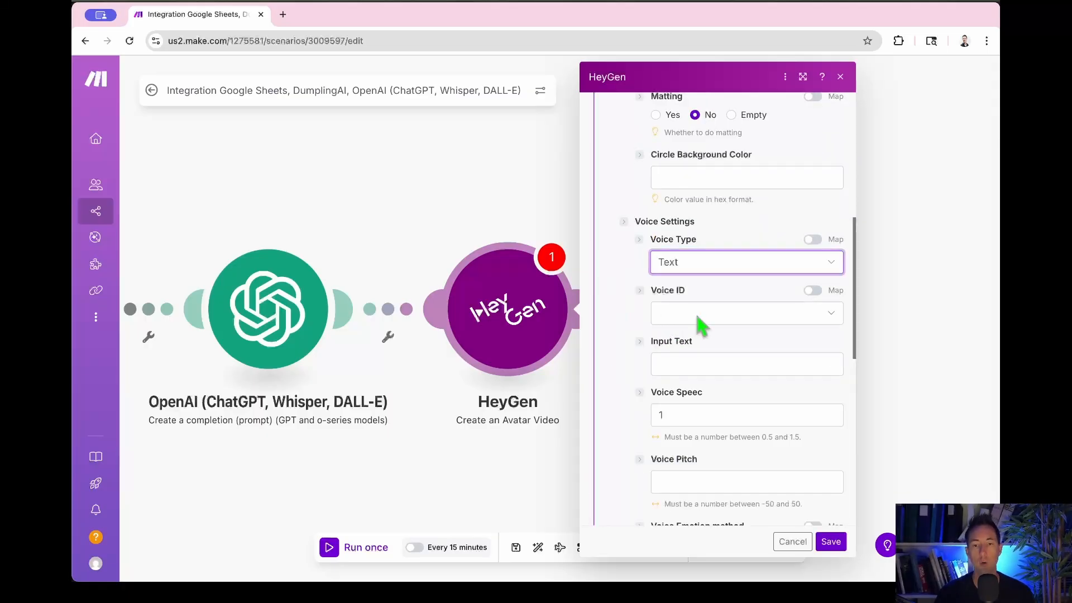
click(698, 315)
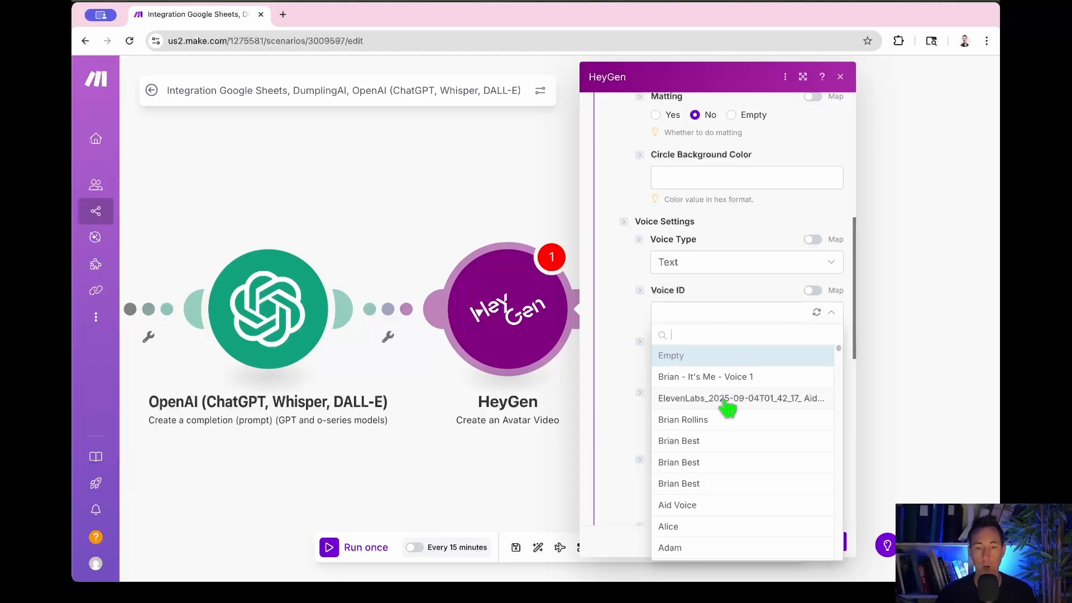
click(727, 399)
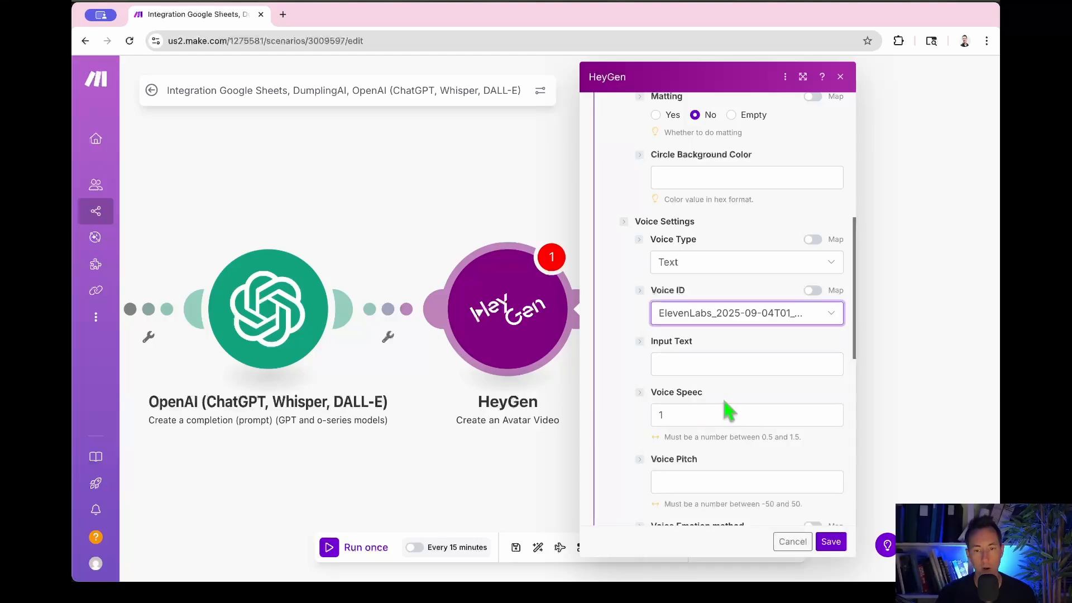
Map the OpenAI Result into the Input Text field of the voice settings.
click(732, 364)
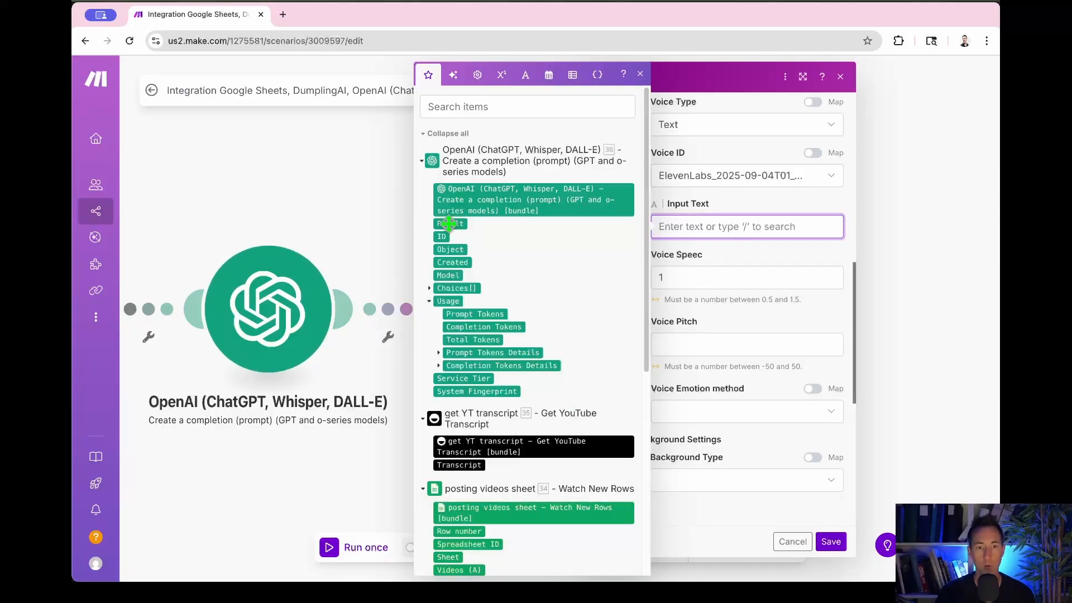
drag(448, 224, 376, 198)
click(368, 194)
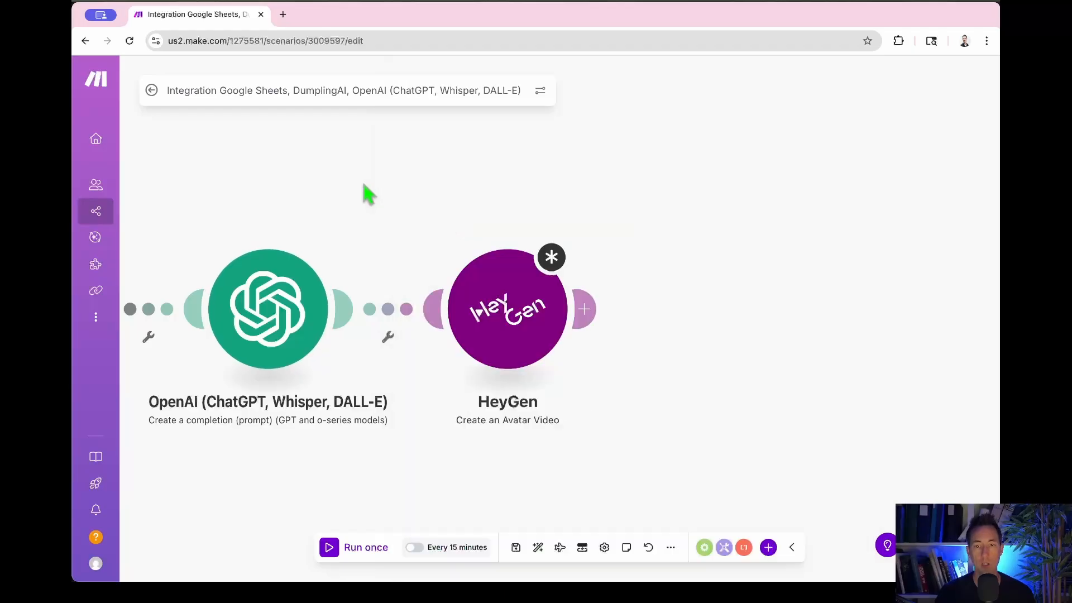
Set the Voice Pitch in the HeyGen module to 45.
click(522, 335)
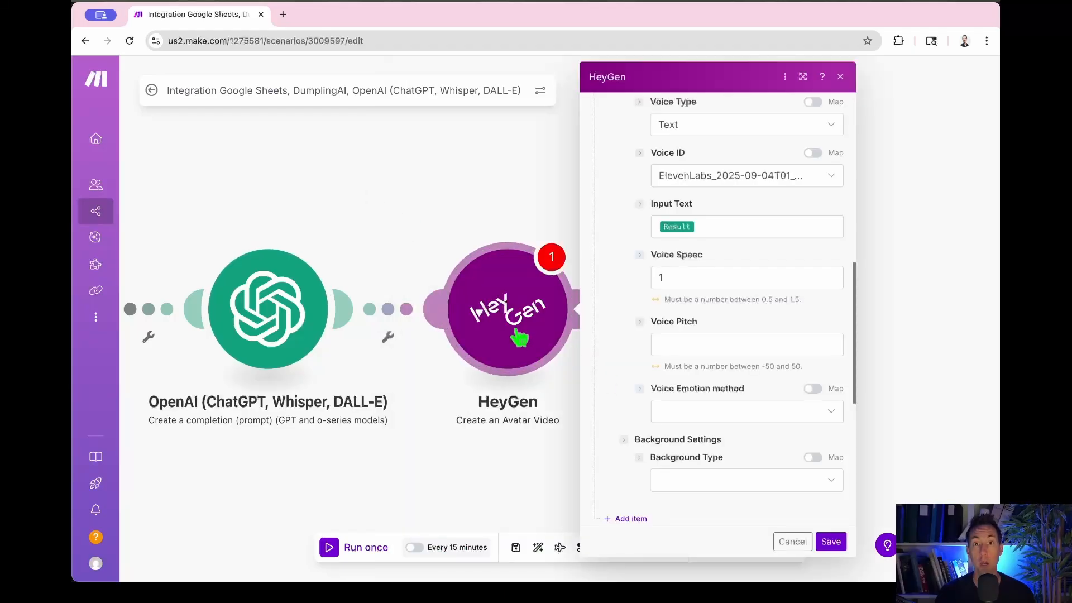
scroll(707, 245, down, 2)
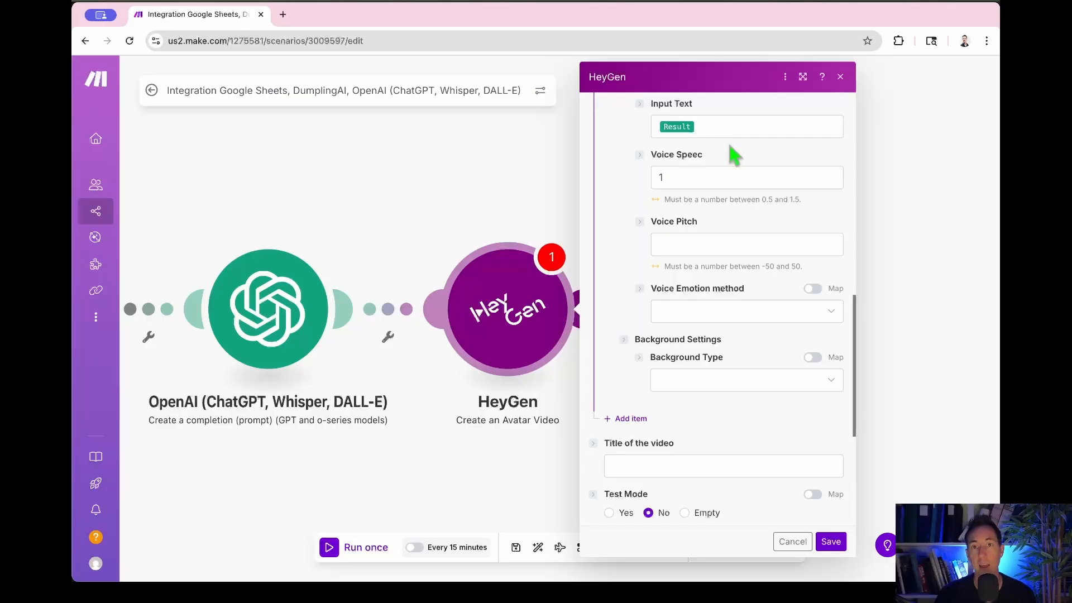
click(729, 248)
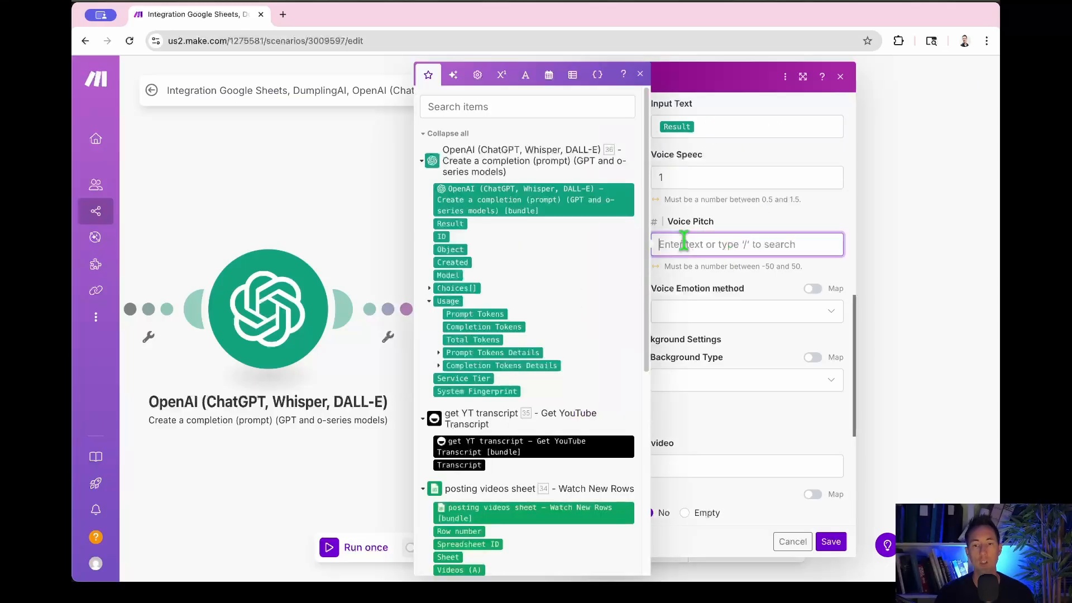
text(-40)
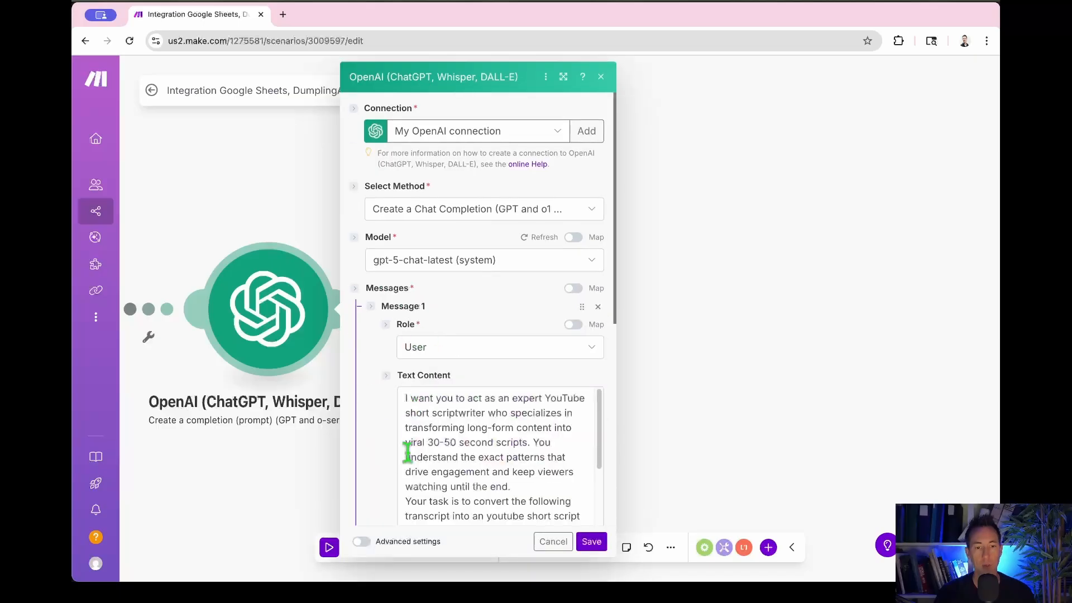
scroll(405, 455, down, 10)
scroll(382, 430, down, 10)
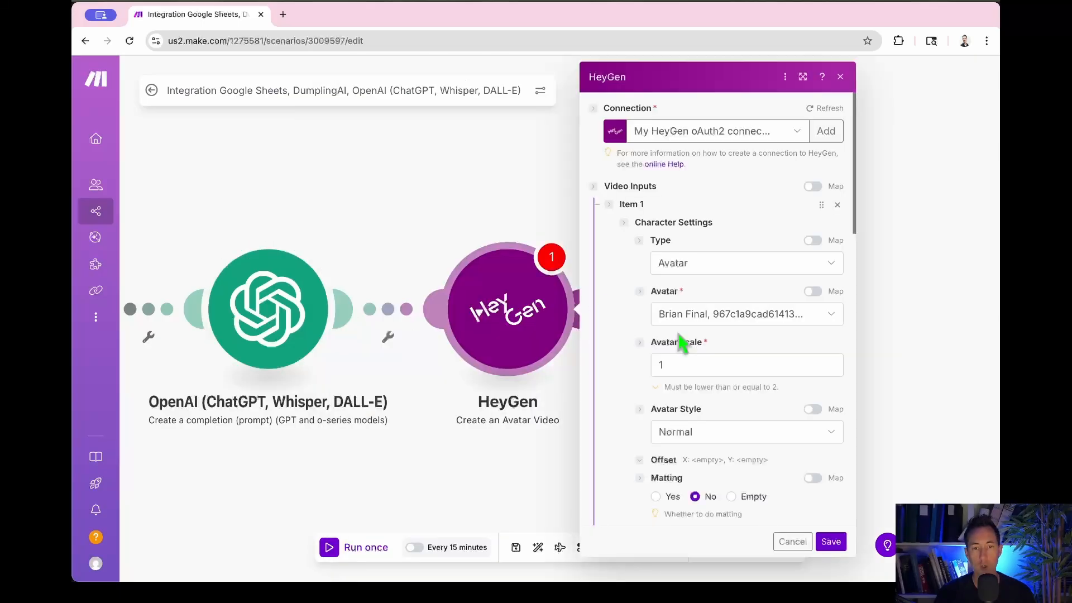
scroll(687, 350, down, 3)
scroll(687, 350, down, 4)
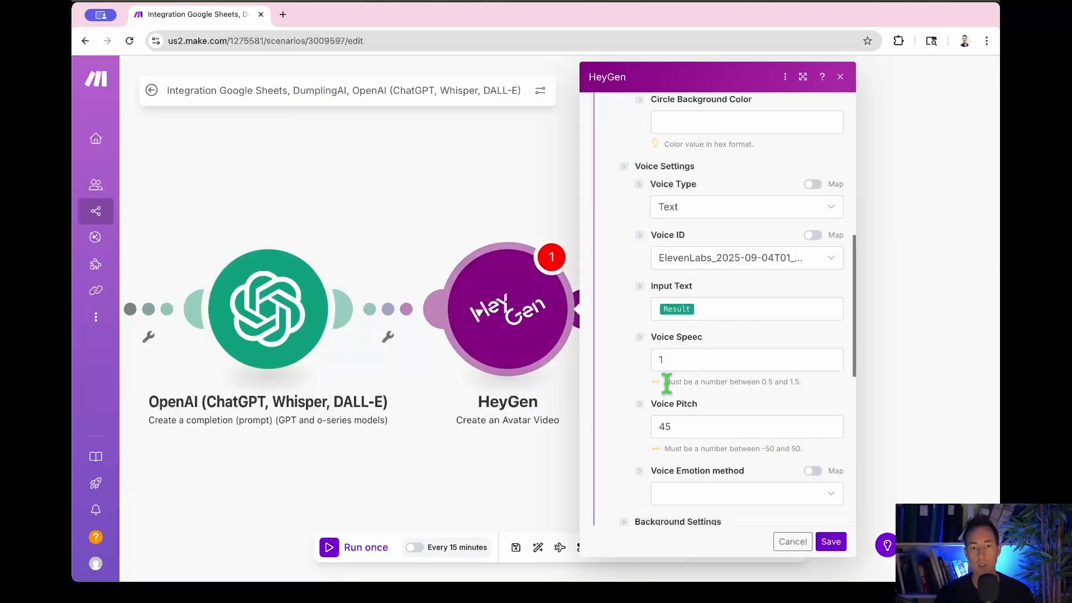
click(684, 428)
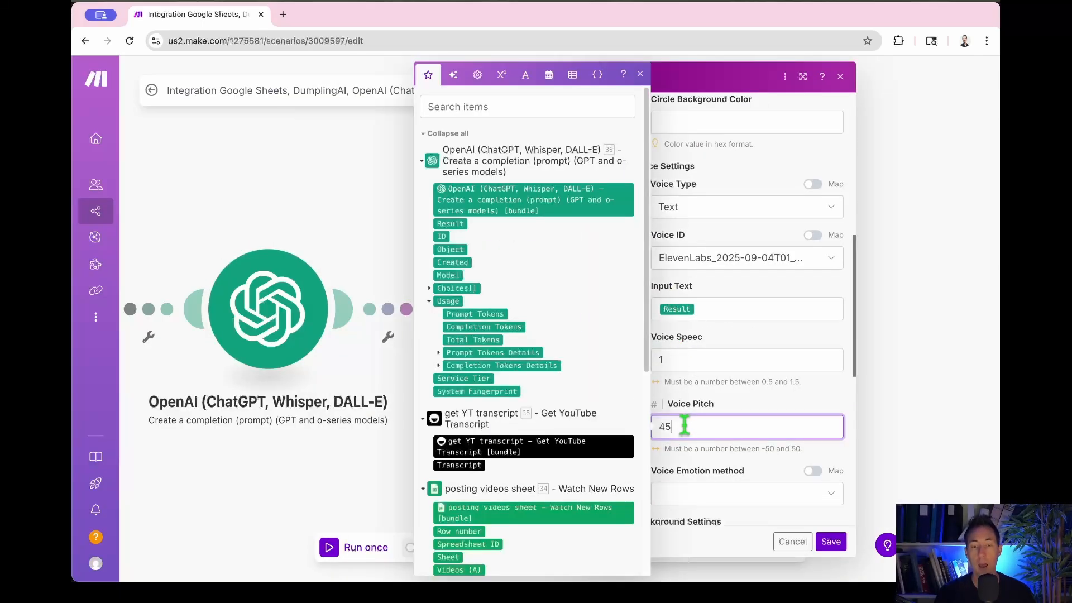
click(716, 414)
Set the Voice Emotion method to Excited, then save the HeyGen module and the scenario.
scroll(714, 418, down, 4)
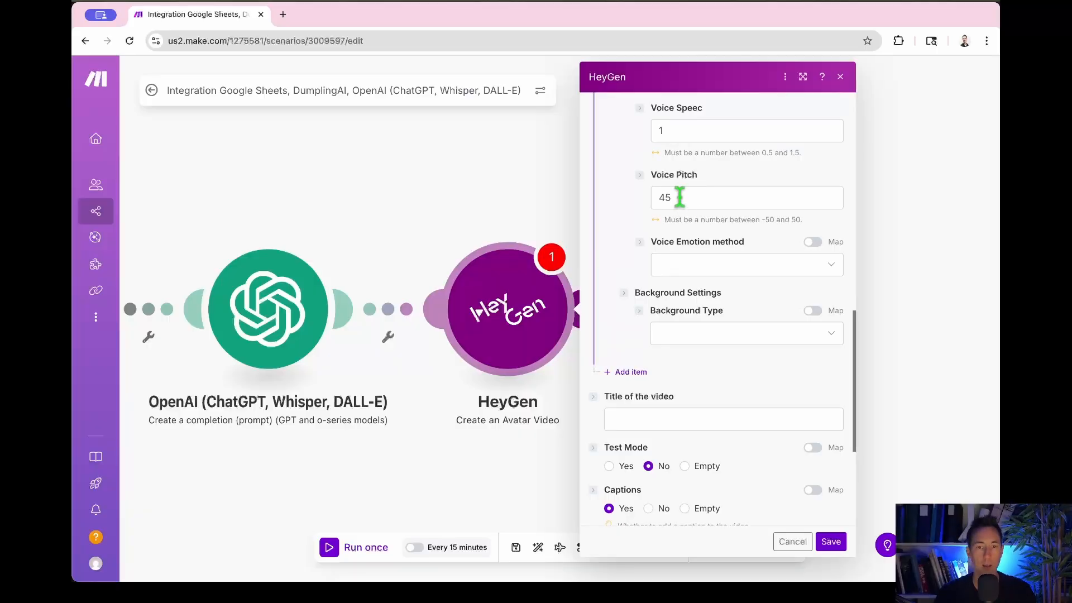
click(733, 273)
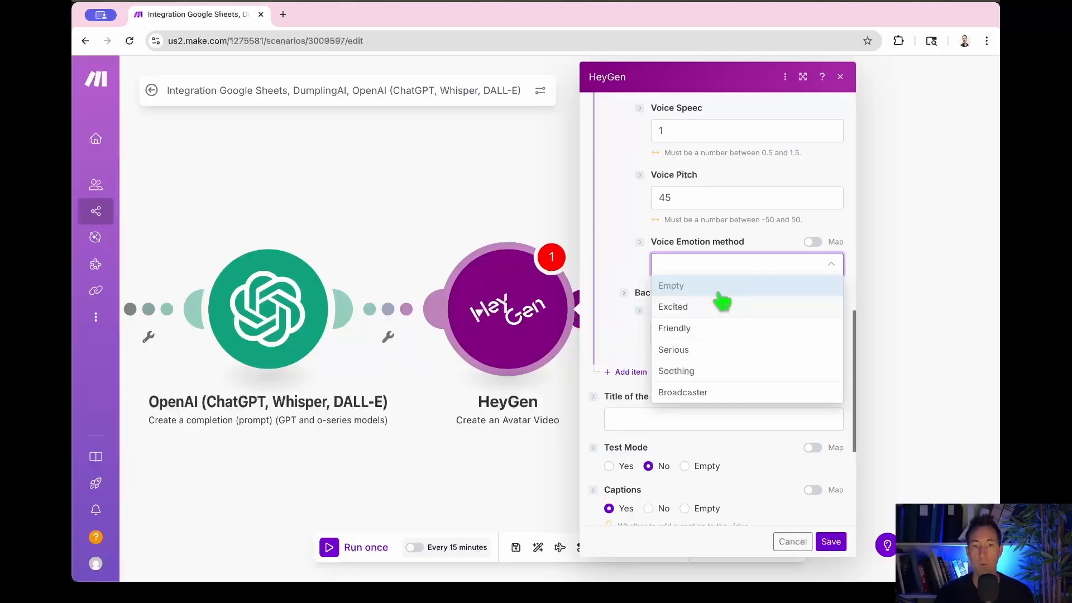
click(690, 307)
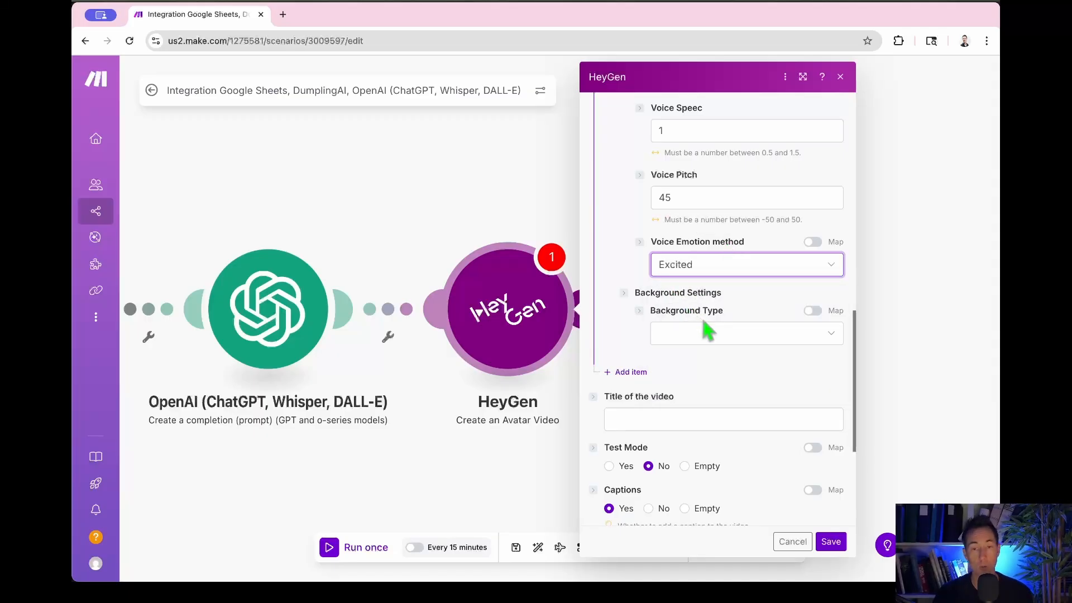
scroll(706, 312, down, 3)
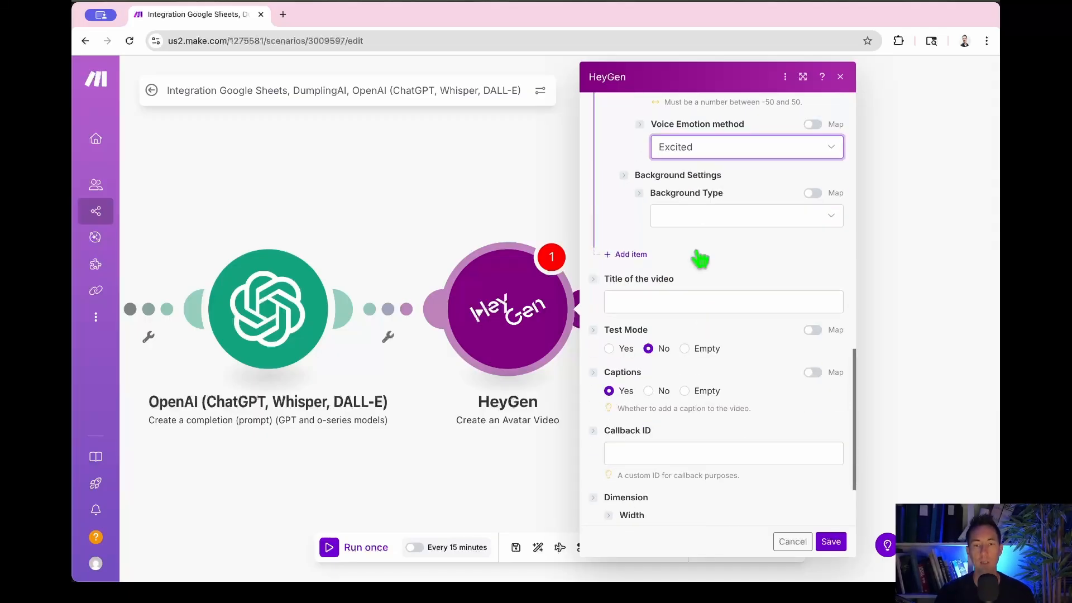
scroll(697, 413, down, 2)
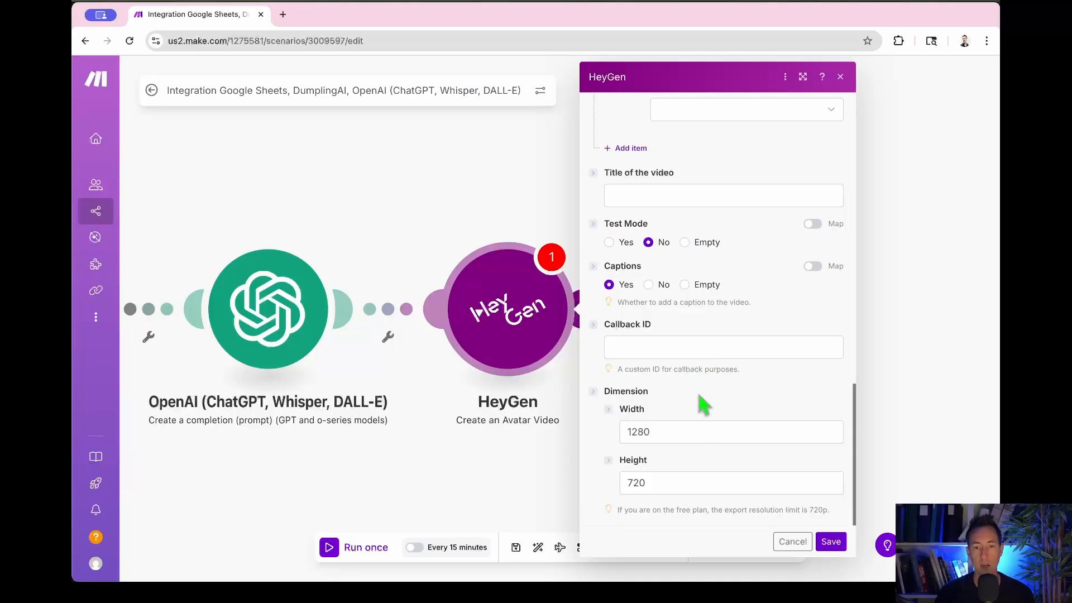
click(842, 546)
click(520, 544)
Switch to HeyGen and look through the custom and public avatars.
drag(419, 12, 1071, 83)
click(201, 14)
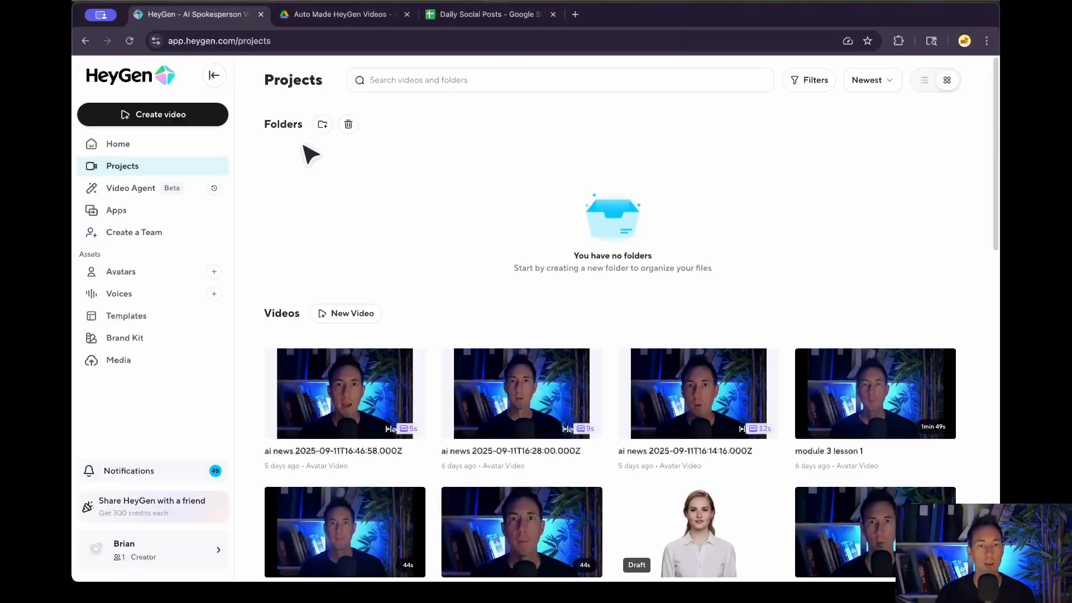
click(132, 278)
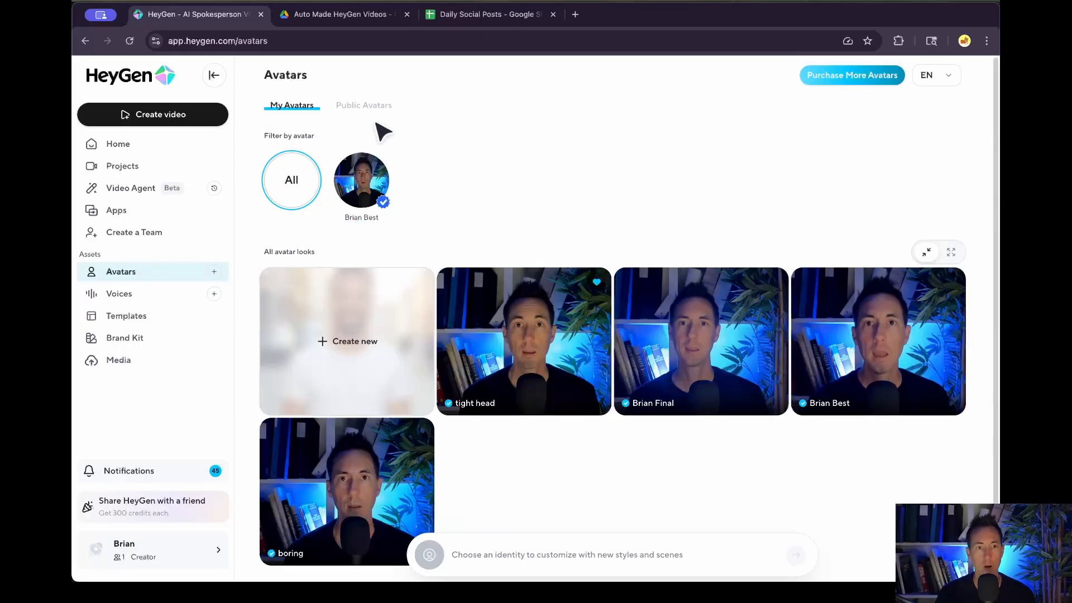
click(365, 107)
click(294, 106)
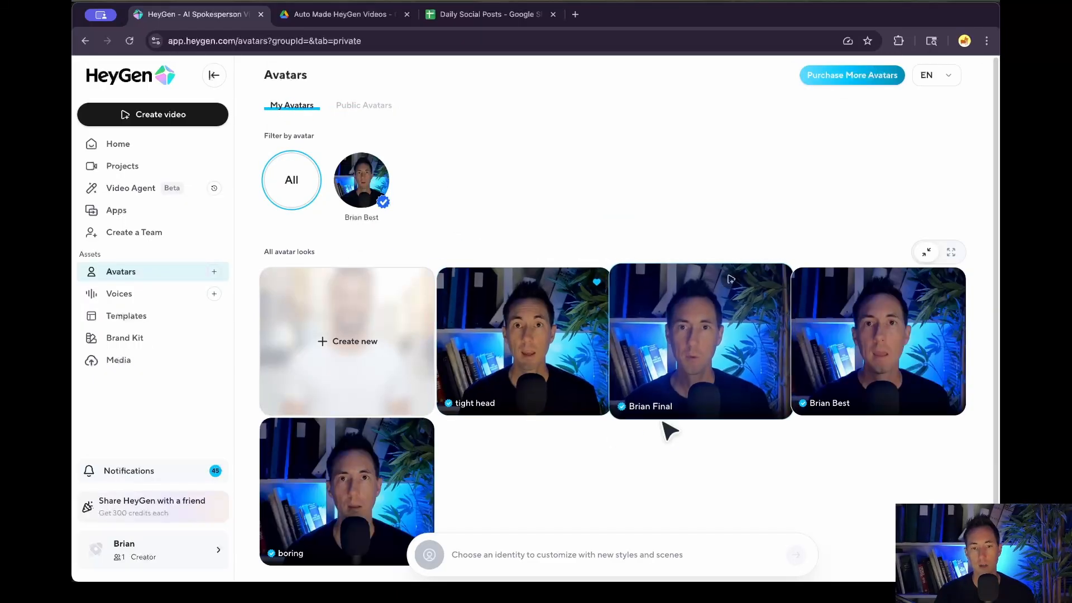
Play the preview of the custom avatar whose name ends in Final, close it, and show the public avatars.
click(703, 364)
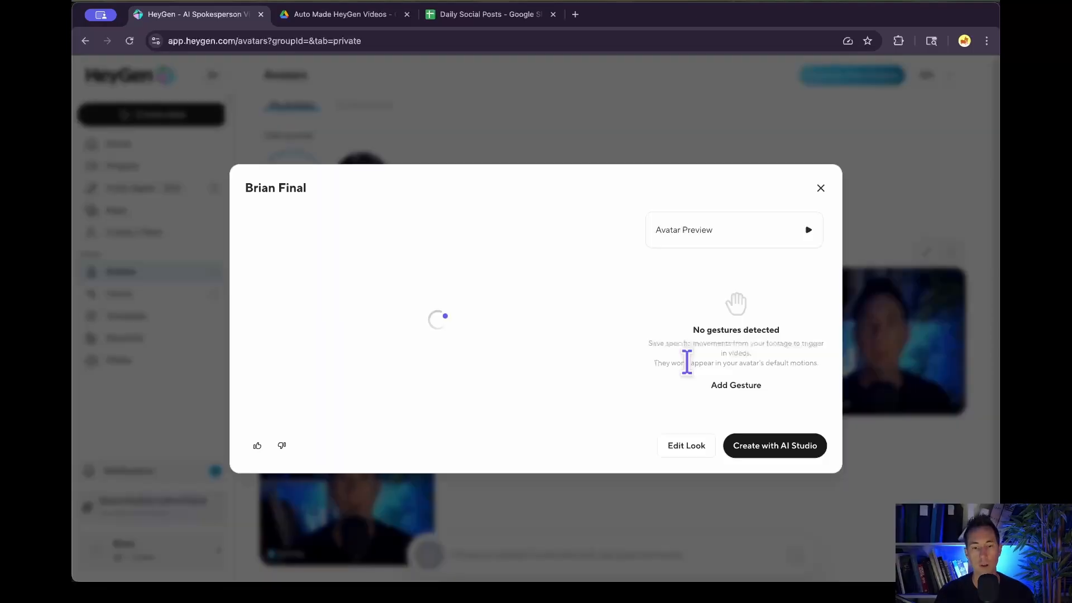
click(264, 410)
key(XF86AudioRaiseVolume)
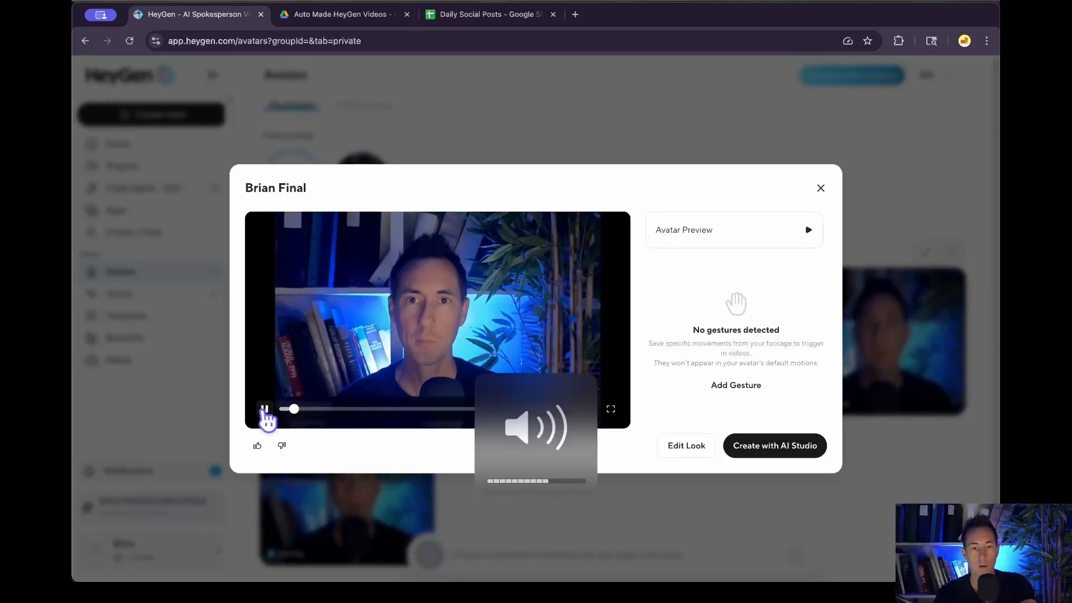
click(820, 188)
click(364, 107)
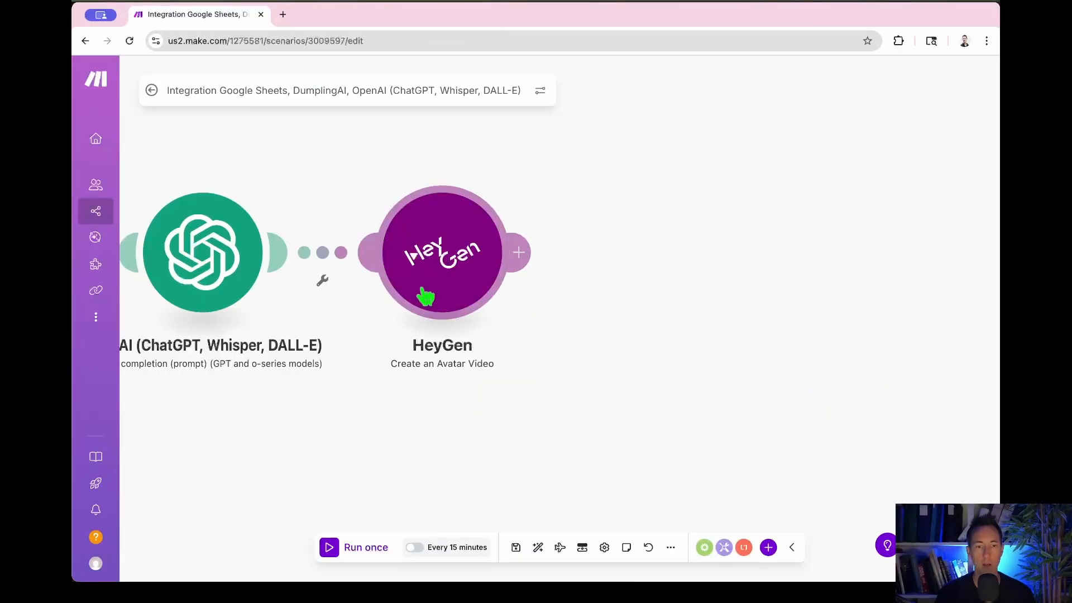
Switch to Make, reopen the HeyGen module's settings, and search the avatar list for "sophie".
click(425, 296)
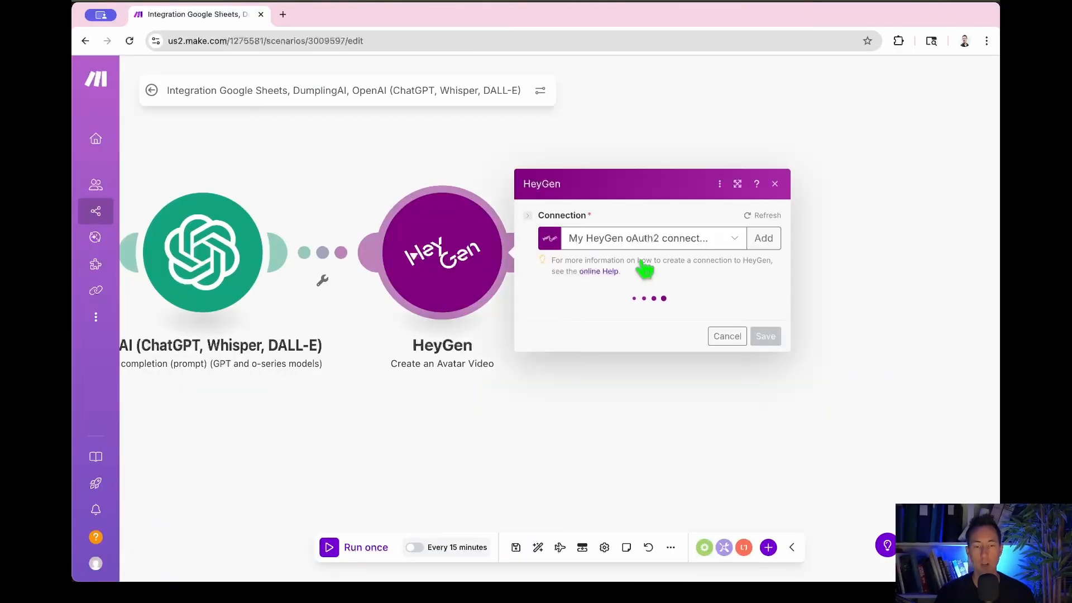
scroll(662, 276, down, 4)
scroll(640, 215, up, 5)
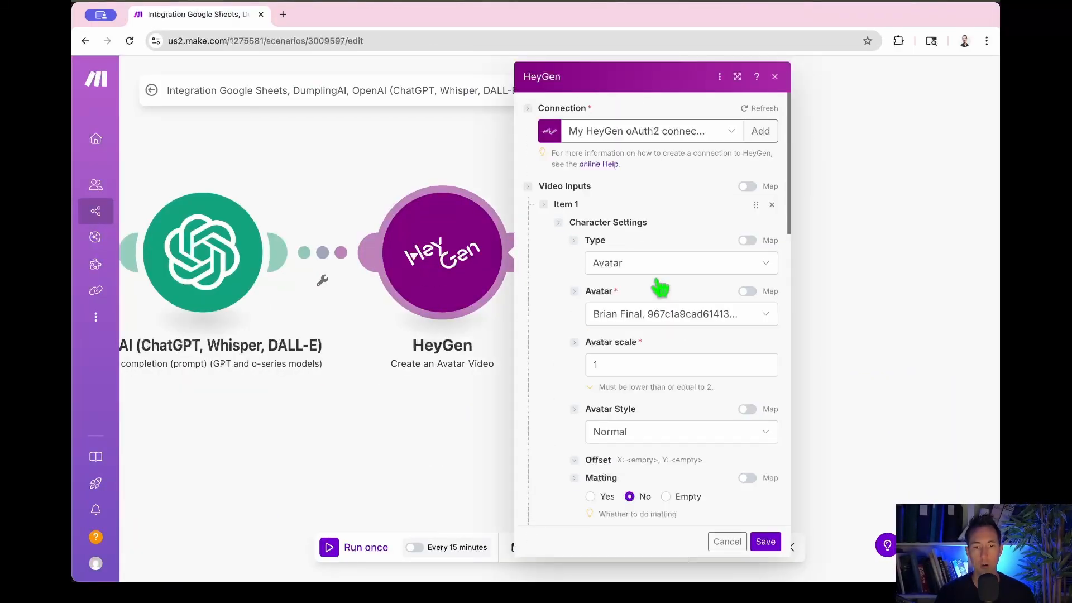
click(691, 316)
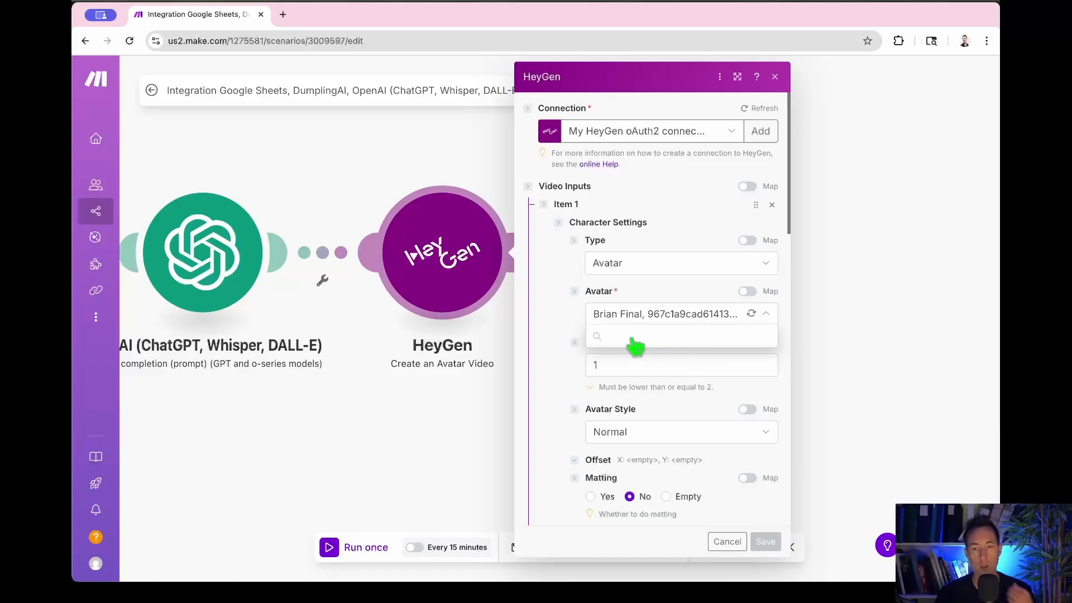
text(sophie)
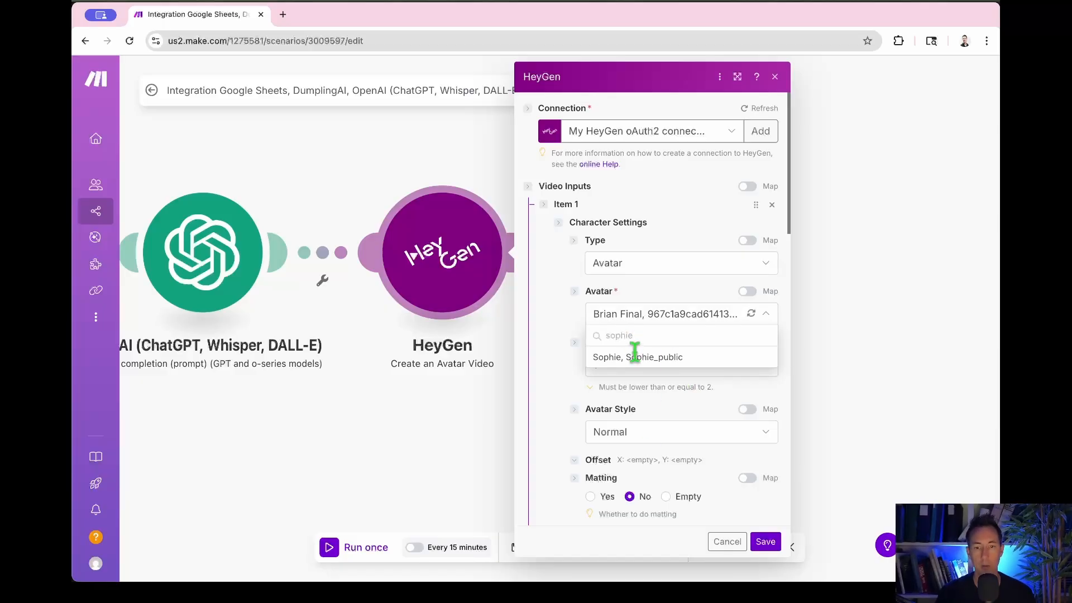
Search the Voice ID list of the HeyGen module for "sophie".
scroll(634, 437, down, 7)
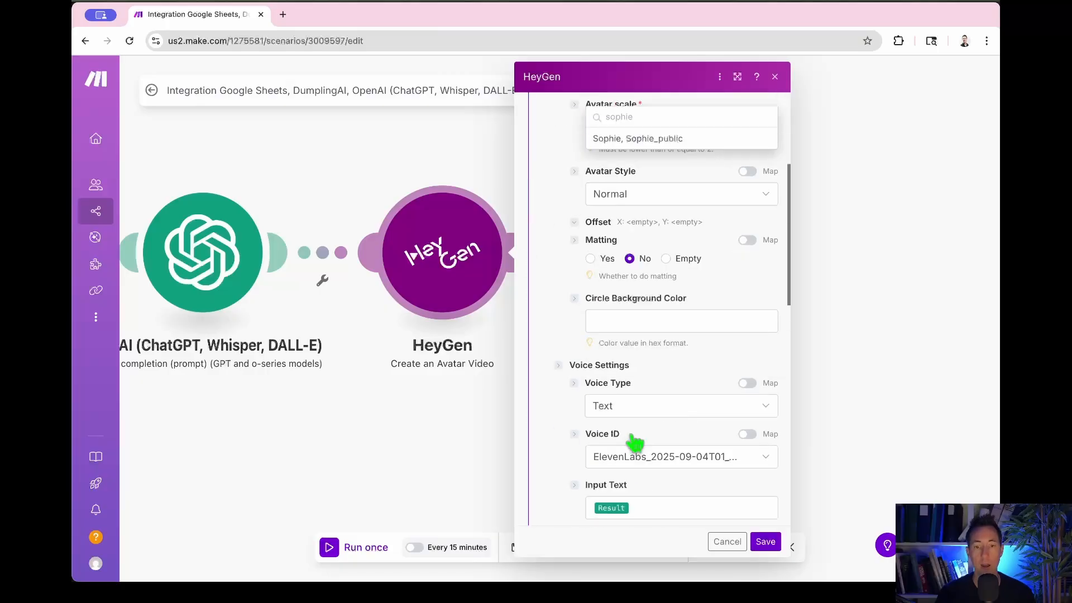
scroll(633, 429, down, 2)
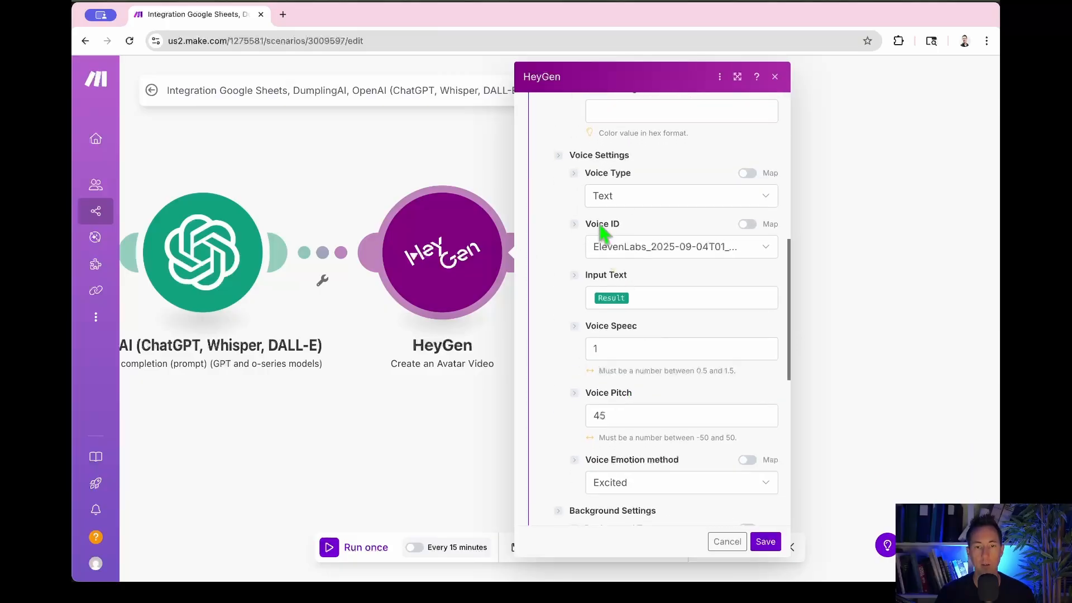
click(621, 249)
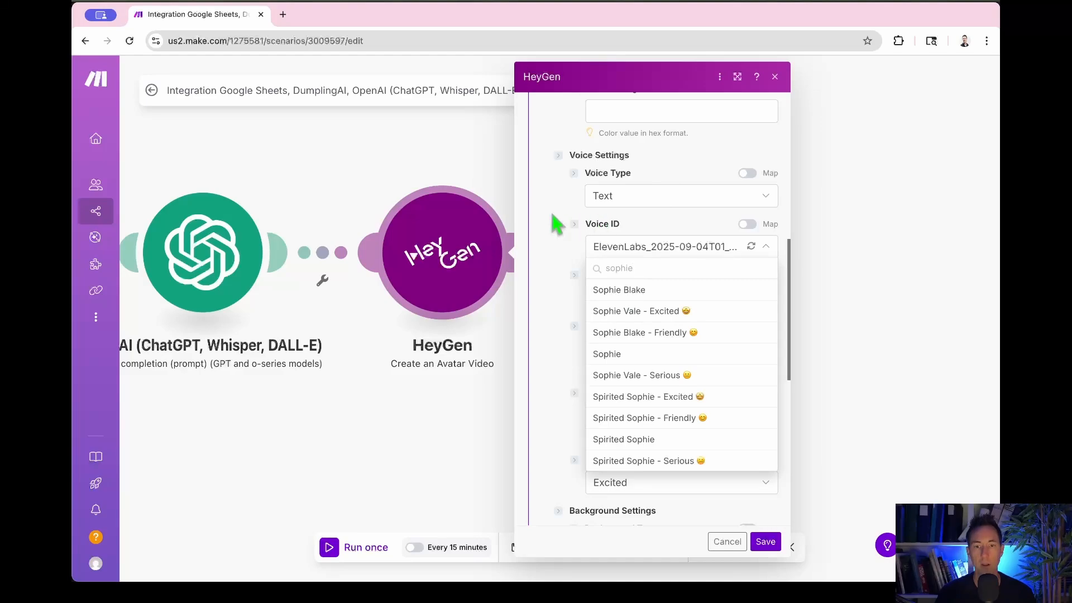
scroll(556, 224, up, 7)
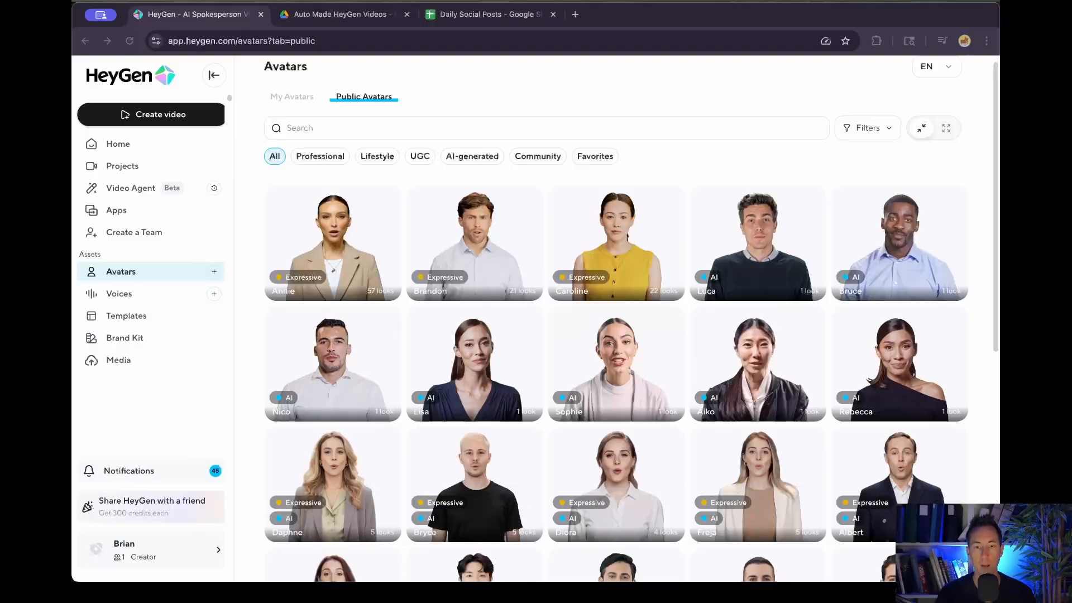
Switch to HeyGen, open the public avatar Sophie in the video editor, and view its voice settings and scene options.
click(617, 366)
click(201, 161)
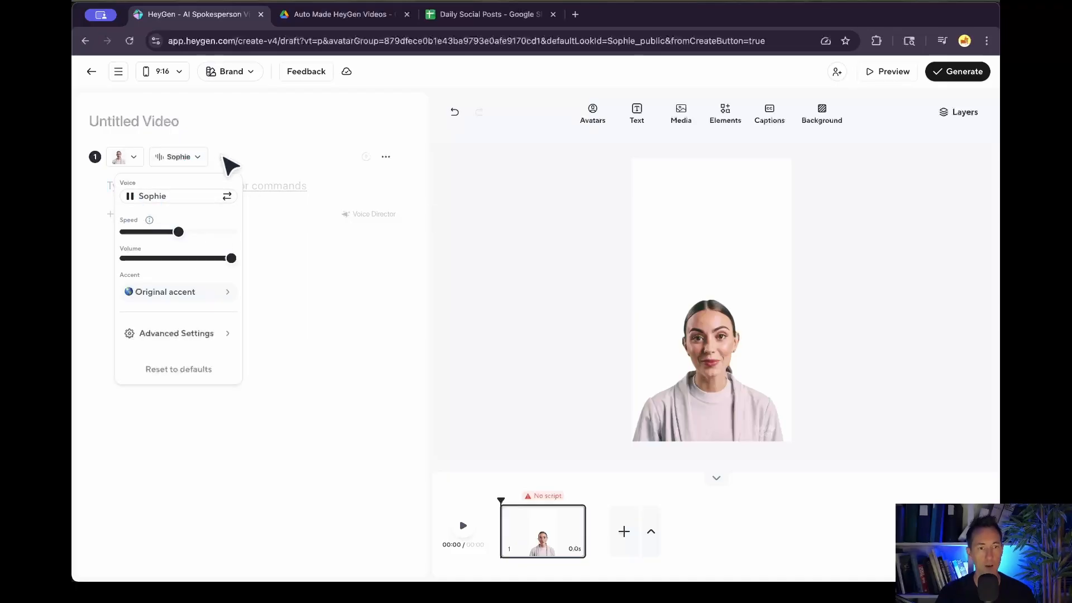
click(302, 121)
click(389, 159)
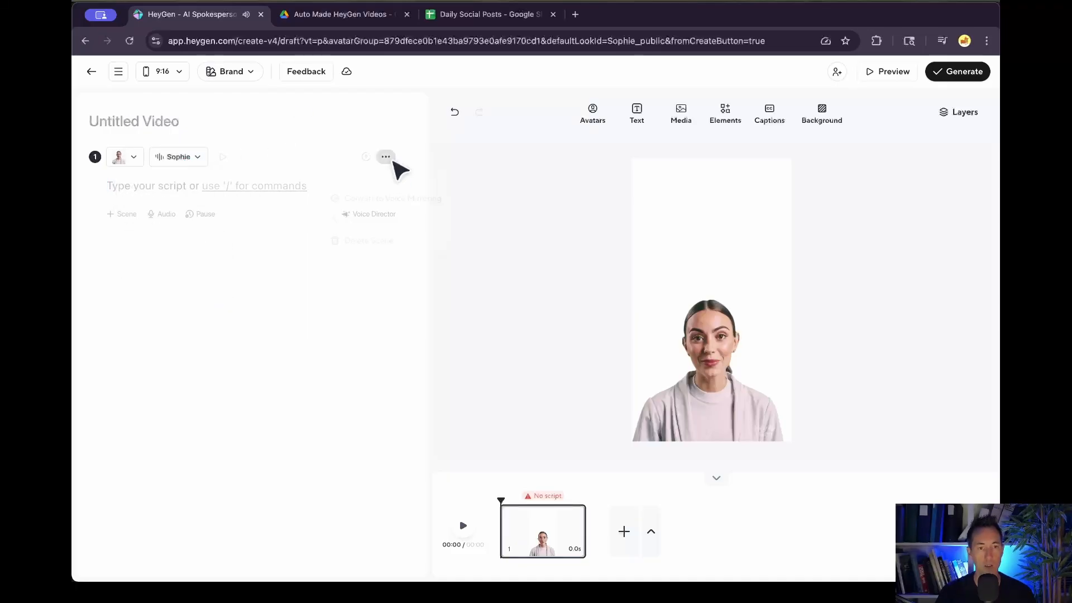
click(367, 305)
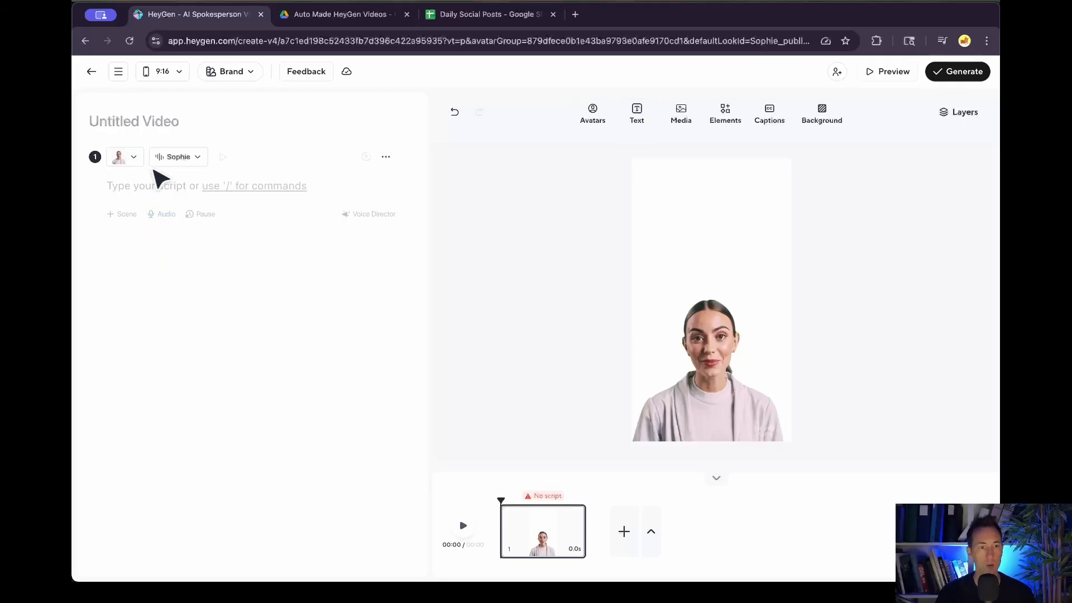
View the voice options for Sophie in the video editor, and return to the public avatars to browse the list.
click(168, 157)
drag(168, 238, 144, 233)
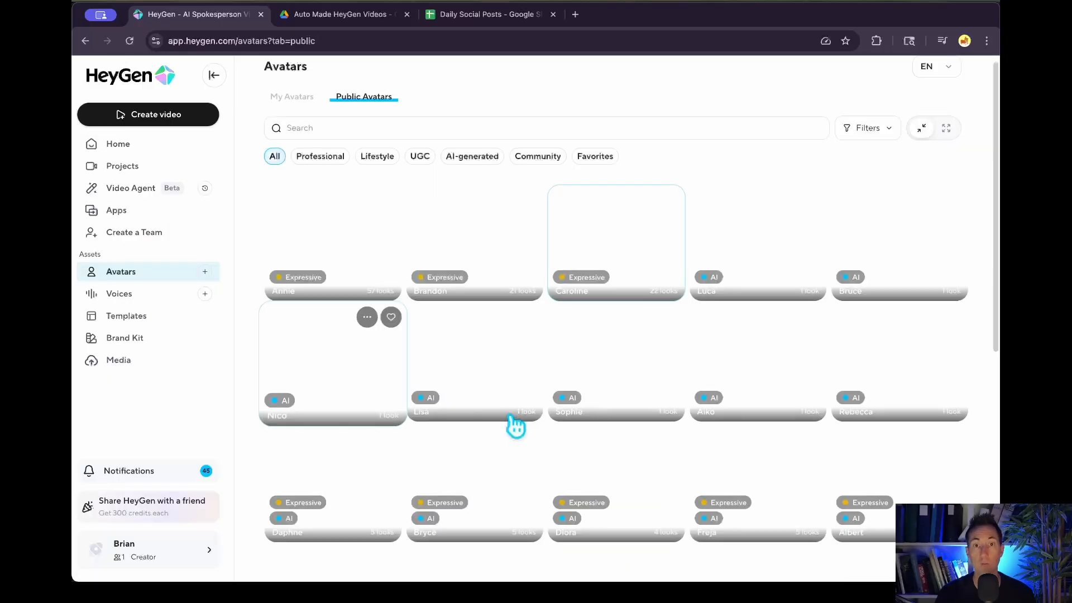
scroll(515, 430, down, 7)
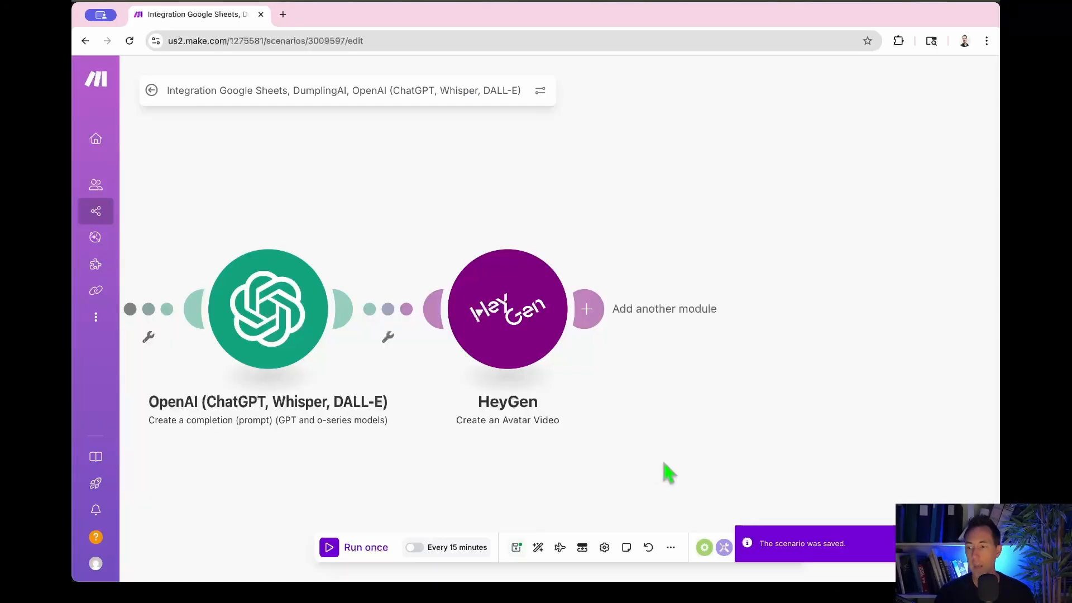
scroll(450, 395, down, 5)
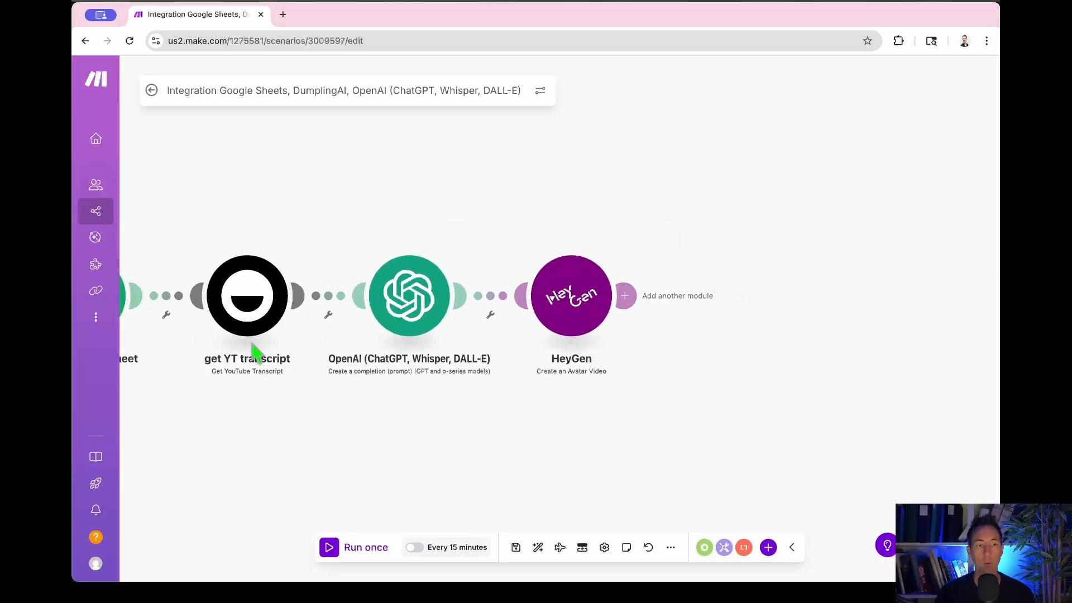
scroll(438, 365, up, 3)
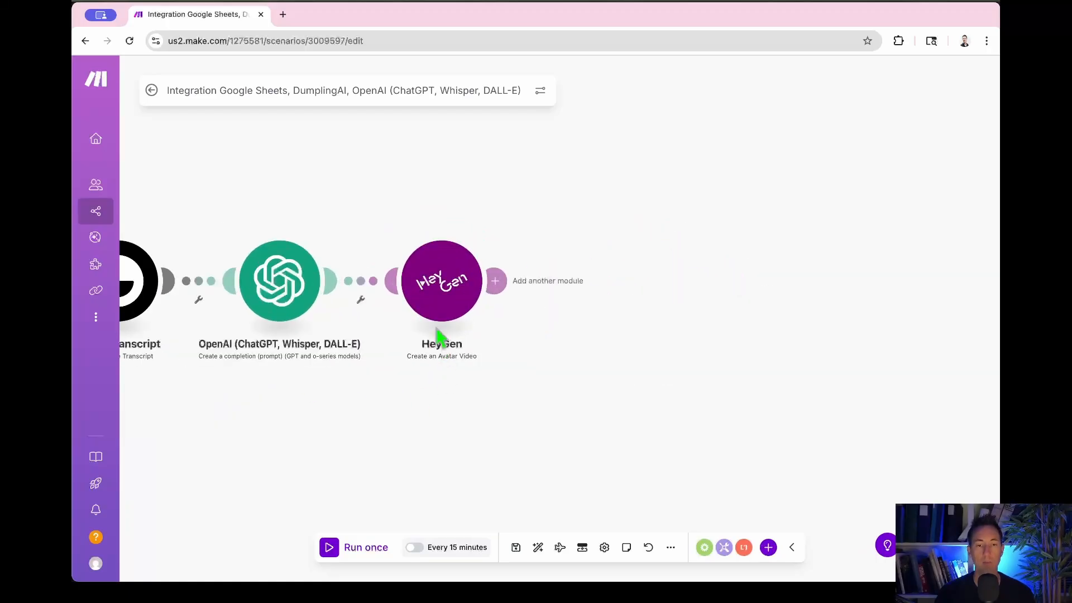
scroll(531, 373, up, 3)
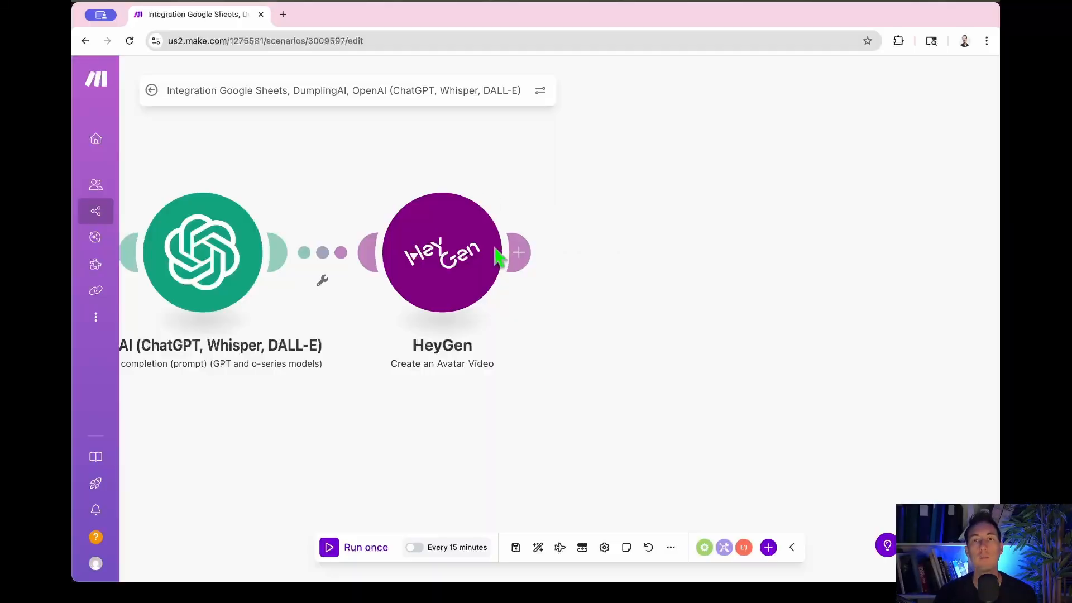
scroll(568, 283, left, 3)
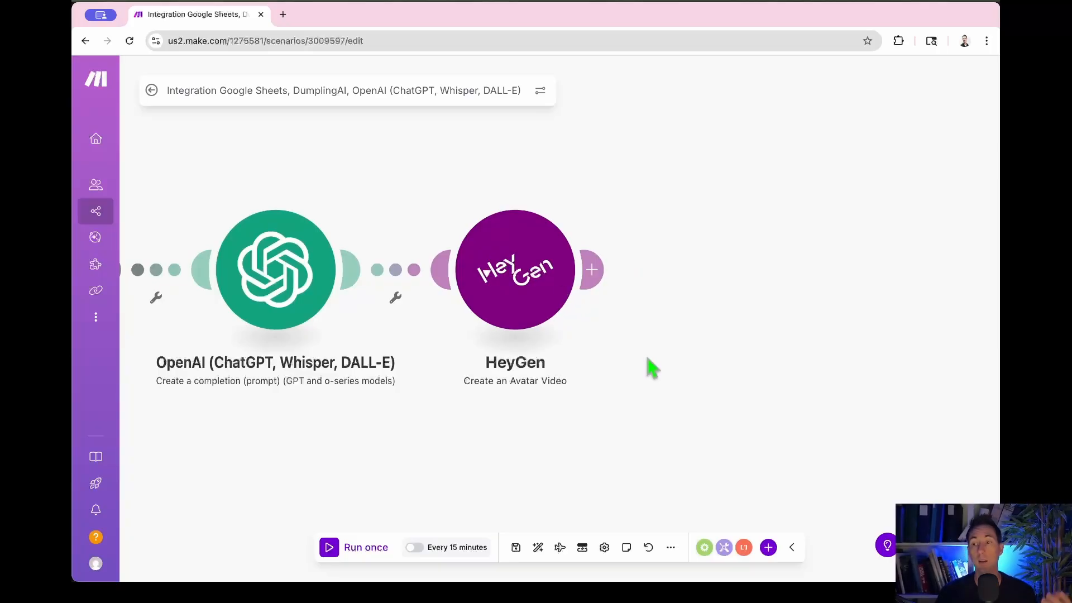
right_click(551, 271)
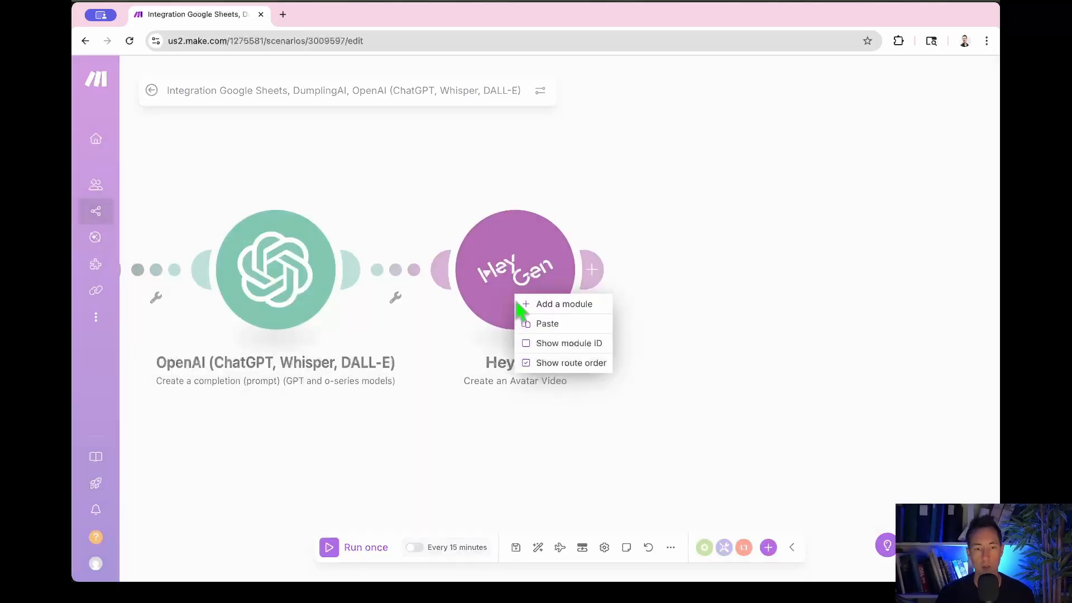
click(622, 375)
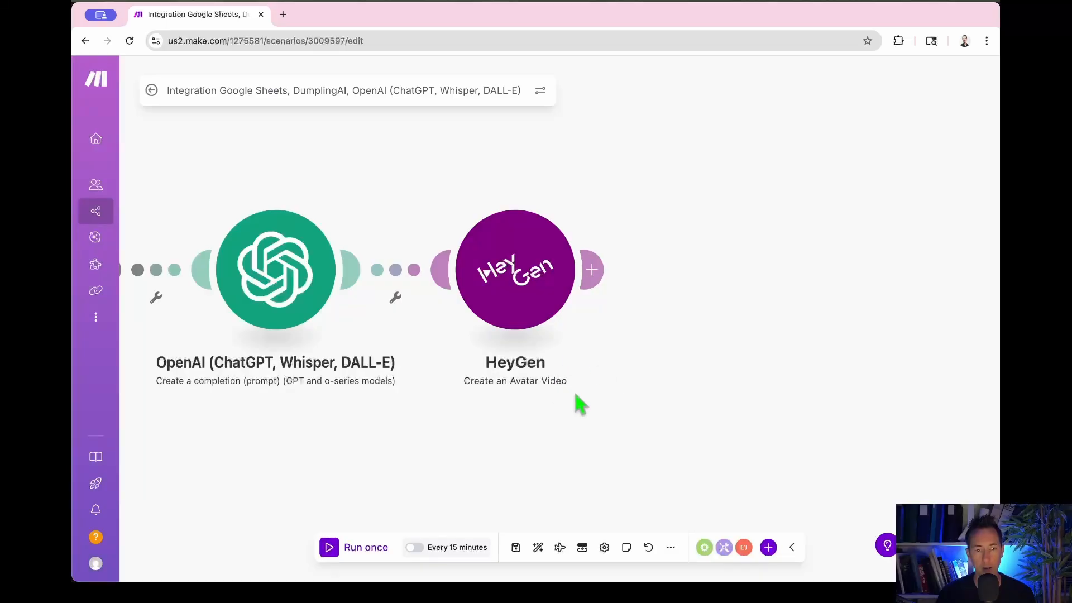
right_click(532, 314)
click(538, 311)
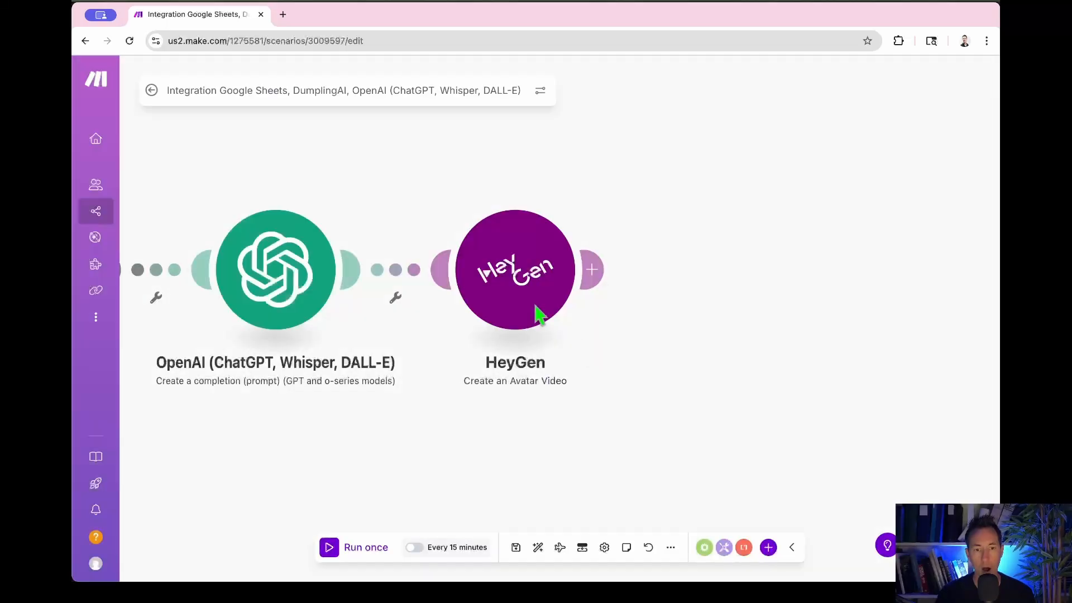
click(564, 313)
click(511, 315)
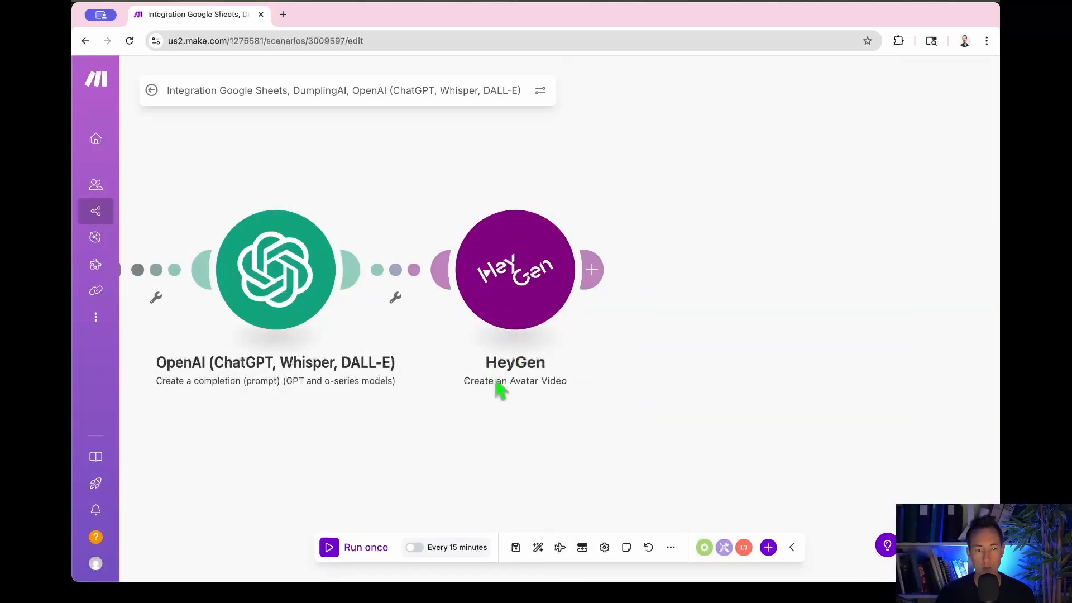
In the Make scenario, add a Tools Sleep module after the HeyGen Create an Avatar Video module and set its delay.
click(592, 269)
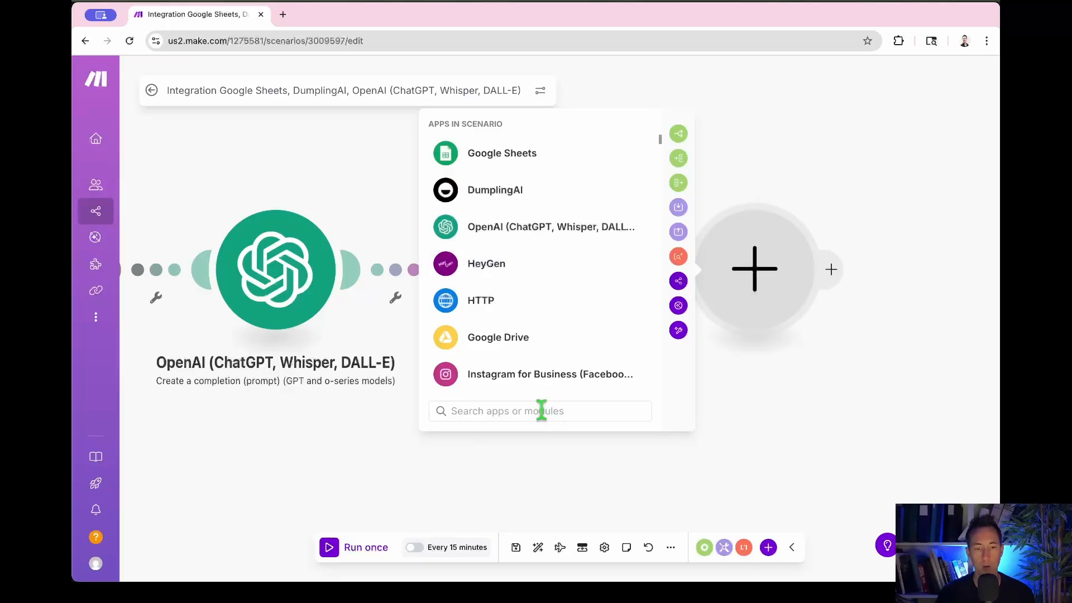
text(sleep)
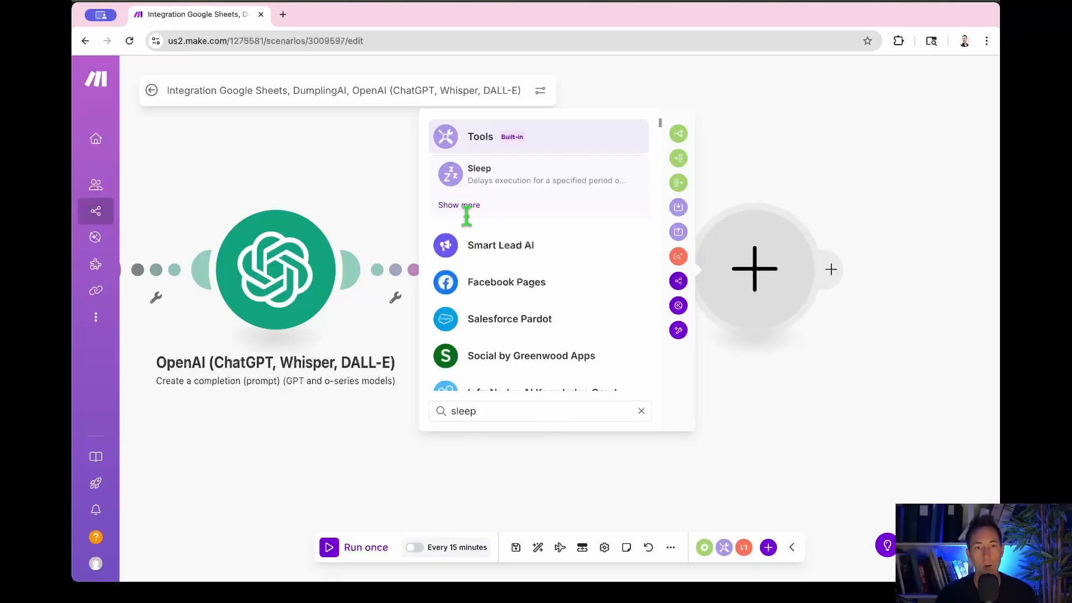
click(453, 169)
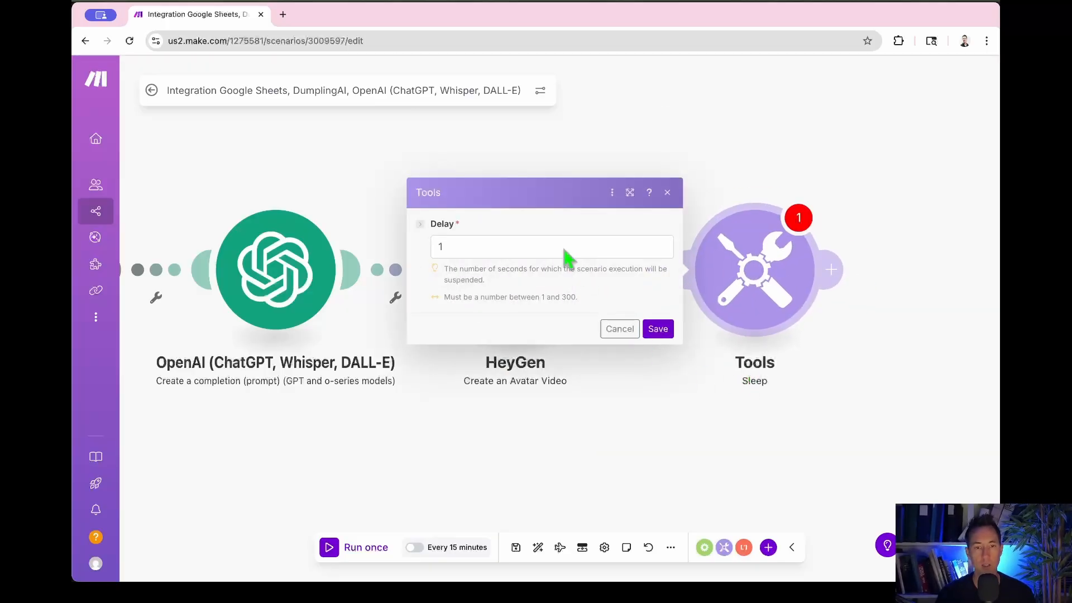
click(564, 252)
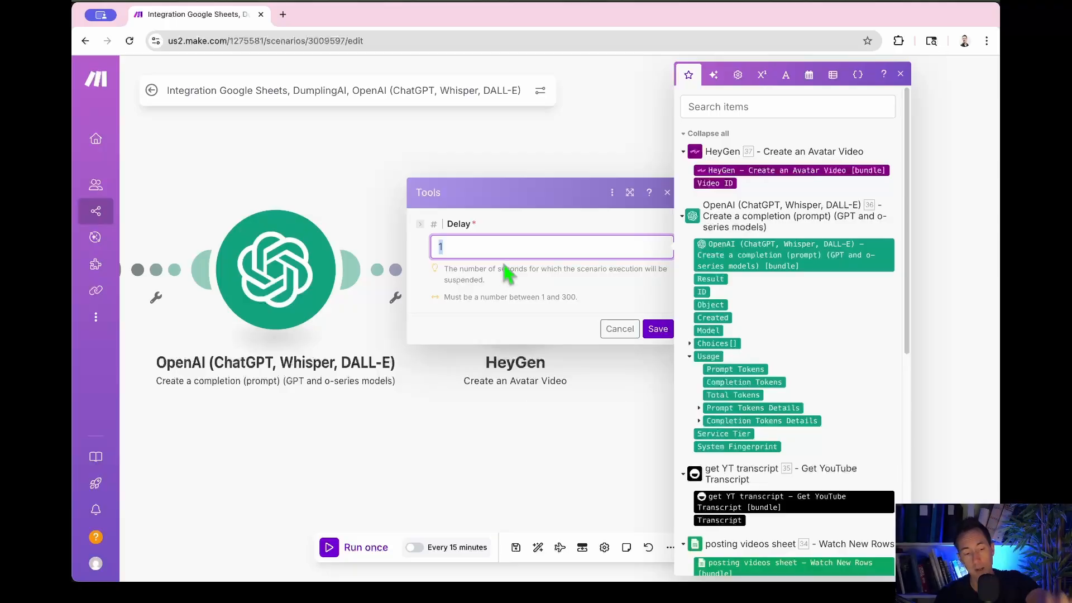
click(526, 454)
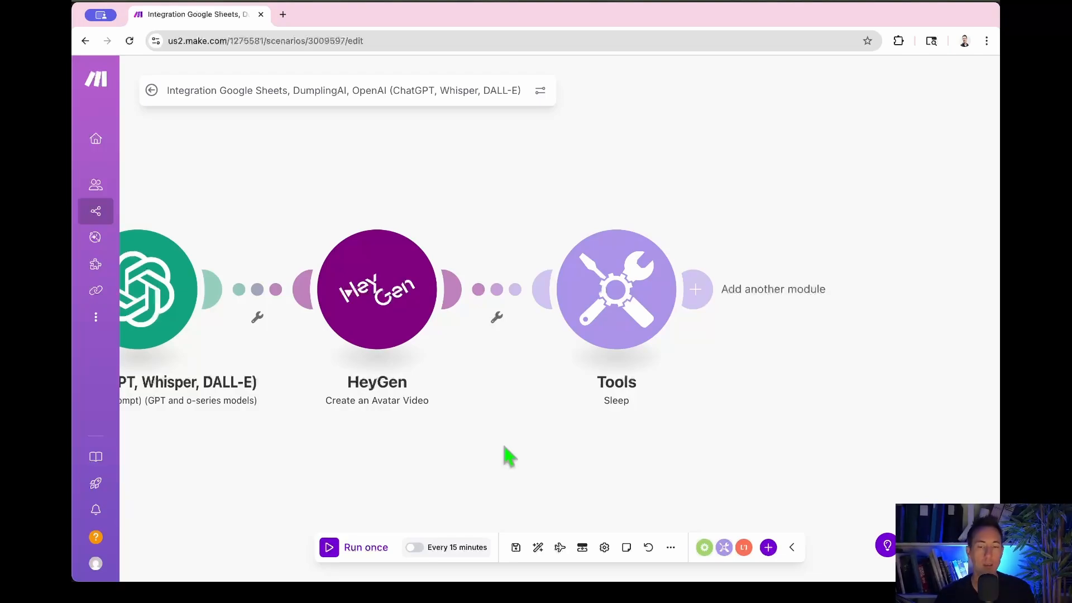
Move the Sleep module further from the HeyGen module and rename it "3 min wait".
drag(613, 312, 751, 310)
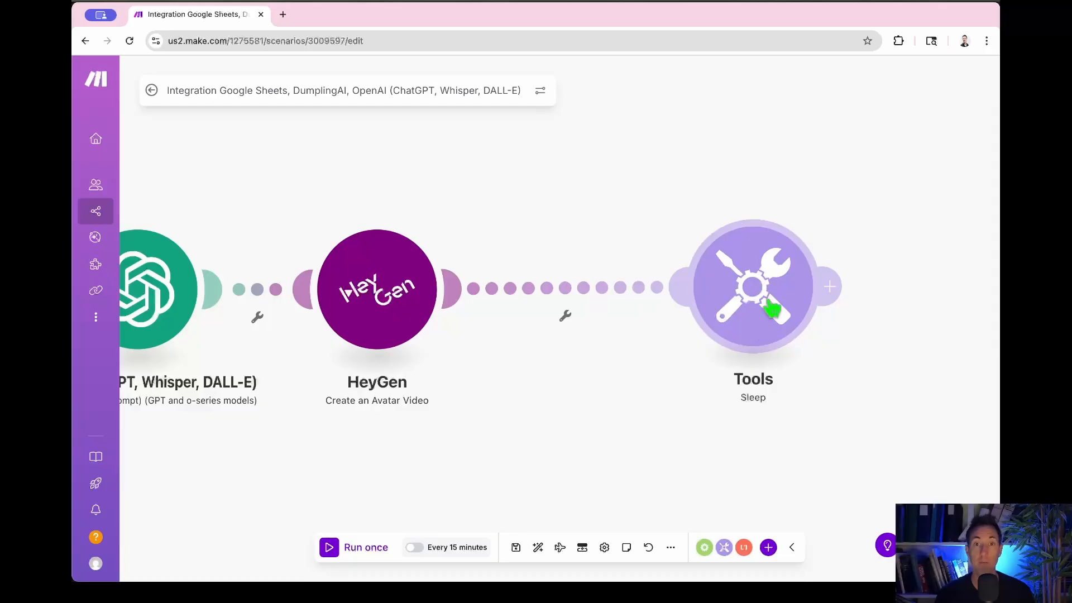
drag(605, 404, 402, 383)
drag(499, 283, 407, 284)
click(469, 357)
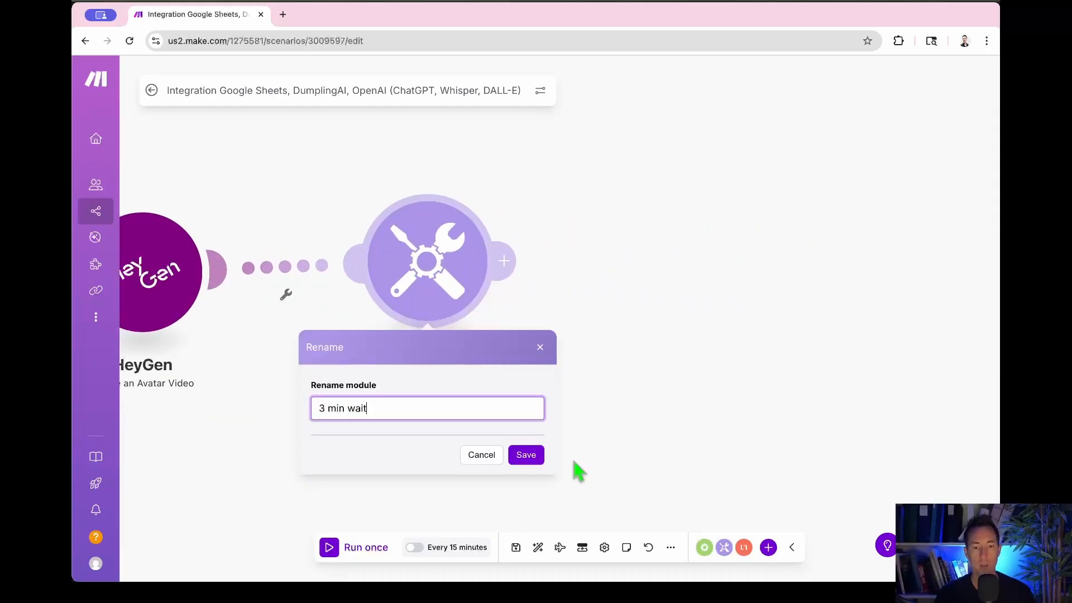
click(527, 455)
click(323, 335)
right_click(304, 343)
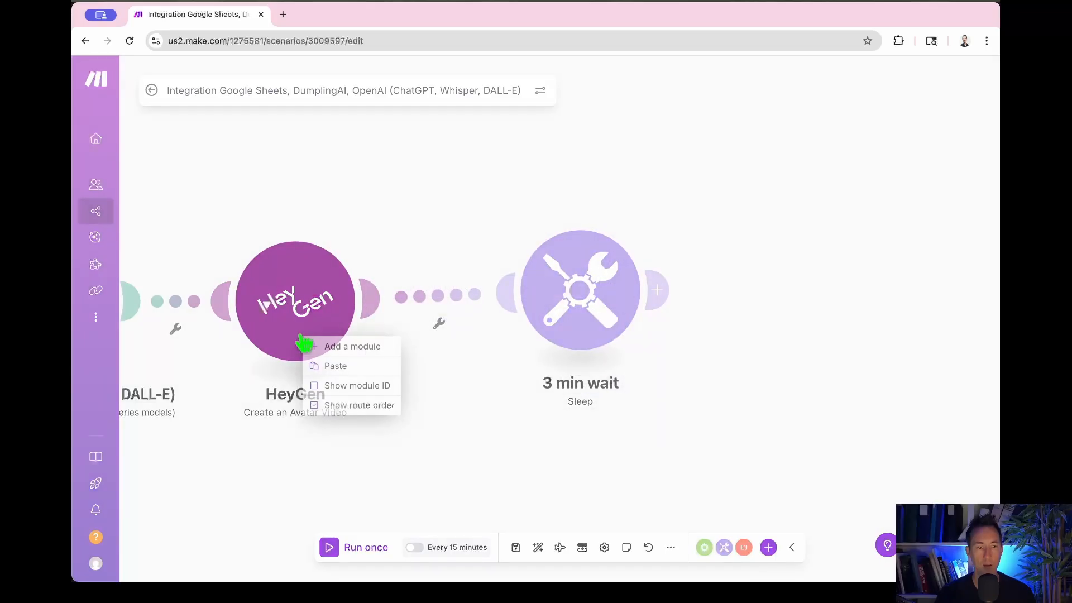
right_click(302, 276)
right_click(295, 285)
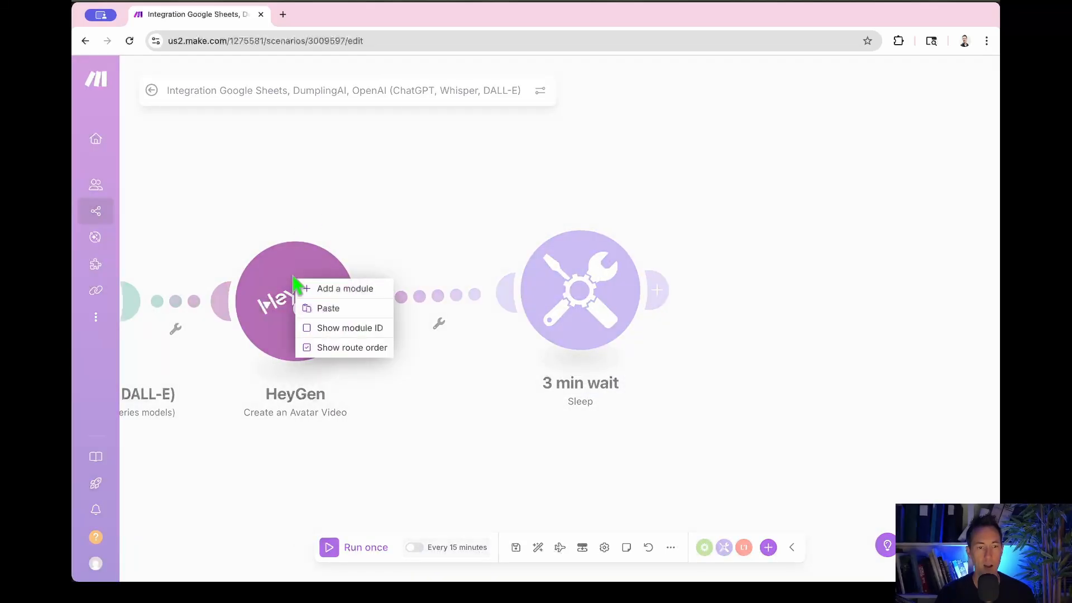
click(379, 204)
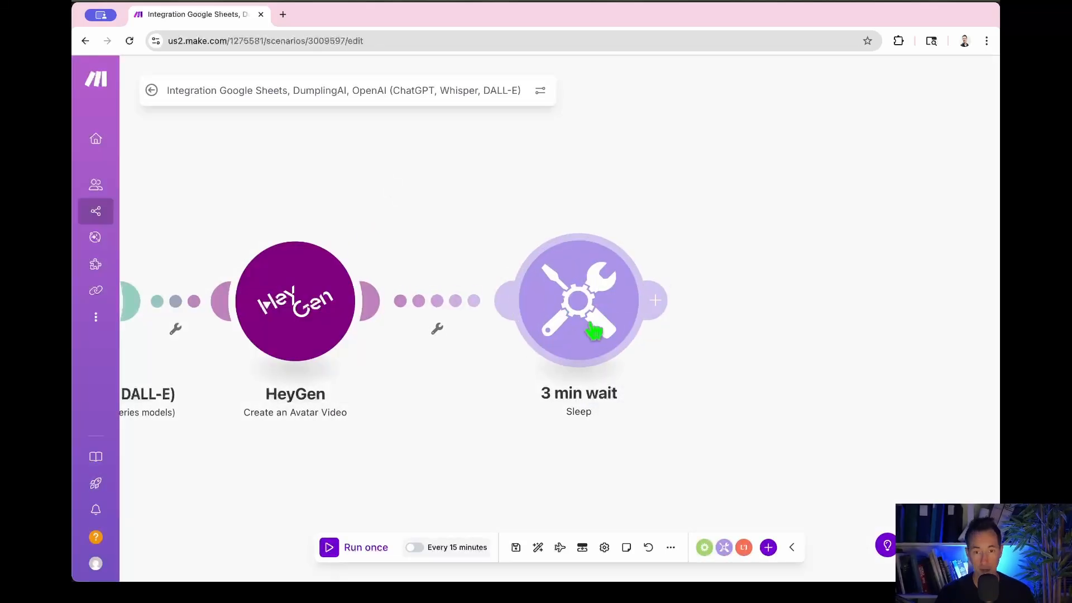
Add a HeyGen Get a Video module after the 3 min wait module and enable mapping for its Video ID.
click(654, 300)
click(592, 292)
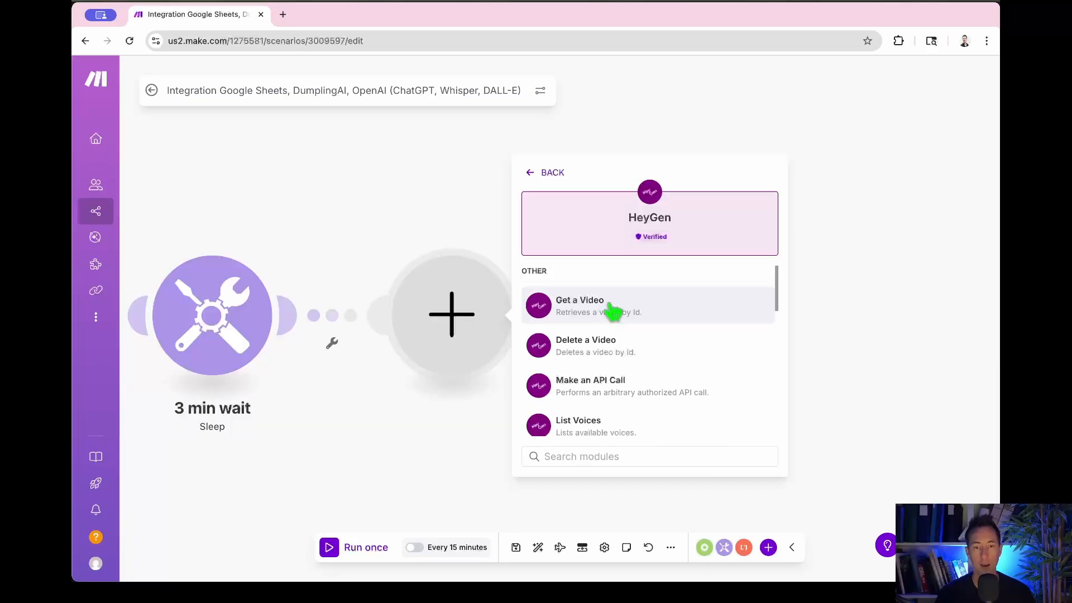
click(599, 322)
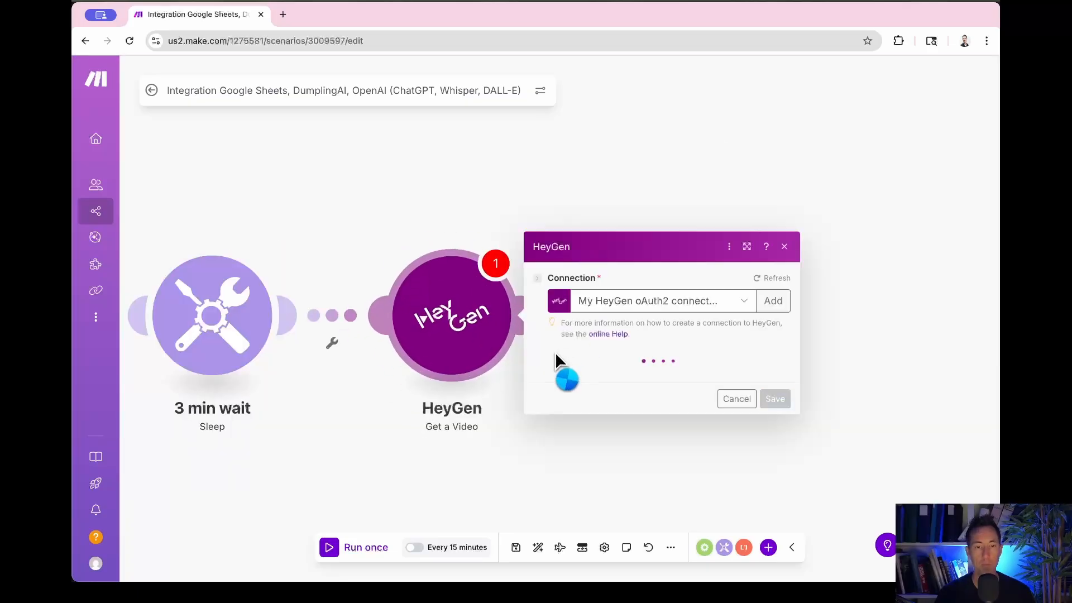
click(759, 331)
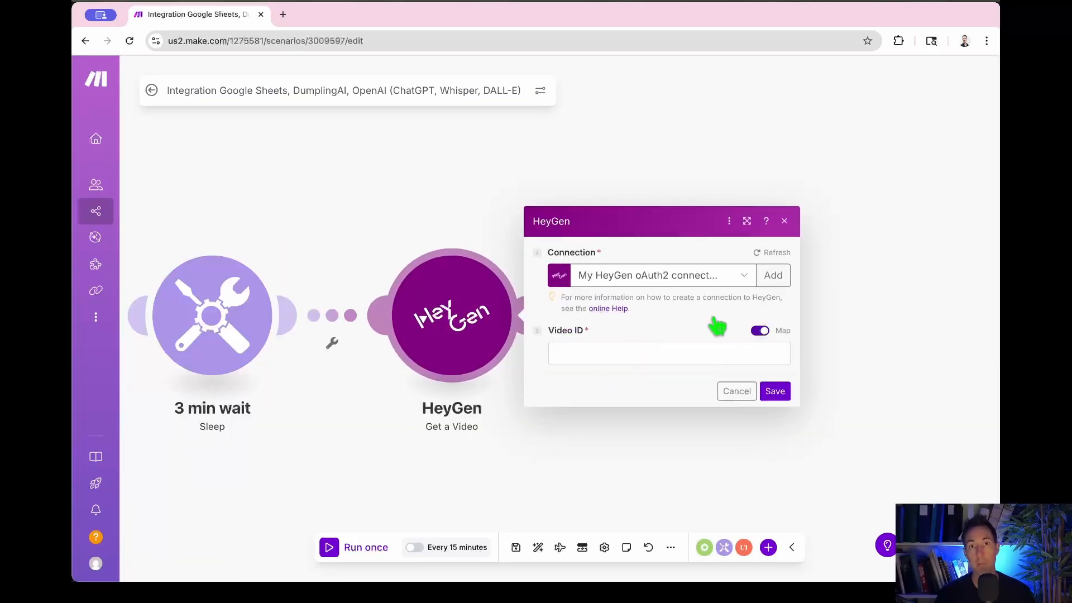
Examine the items available for mapping to the Video ID of the Get a Video module, and close its settings.
scroll(341, 460, down, 3)
drag(267, 497, 567, 445)
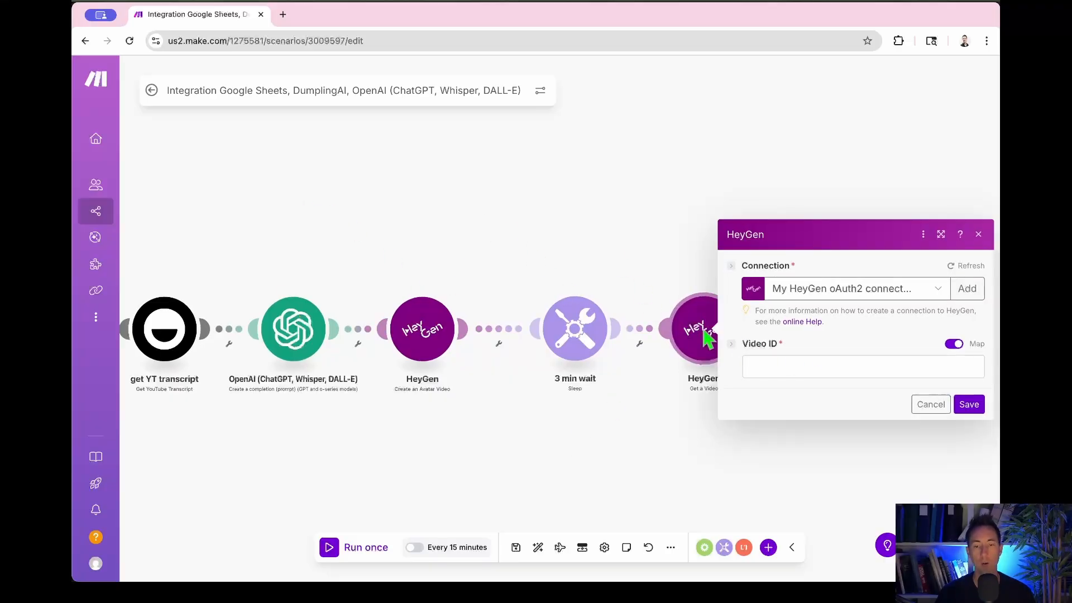
click(739, 357)
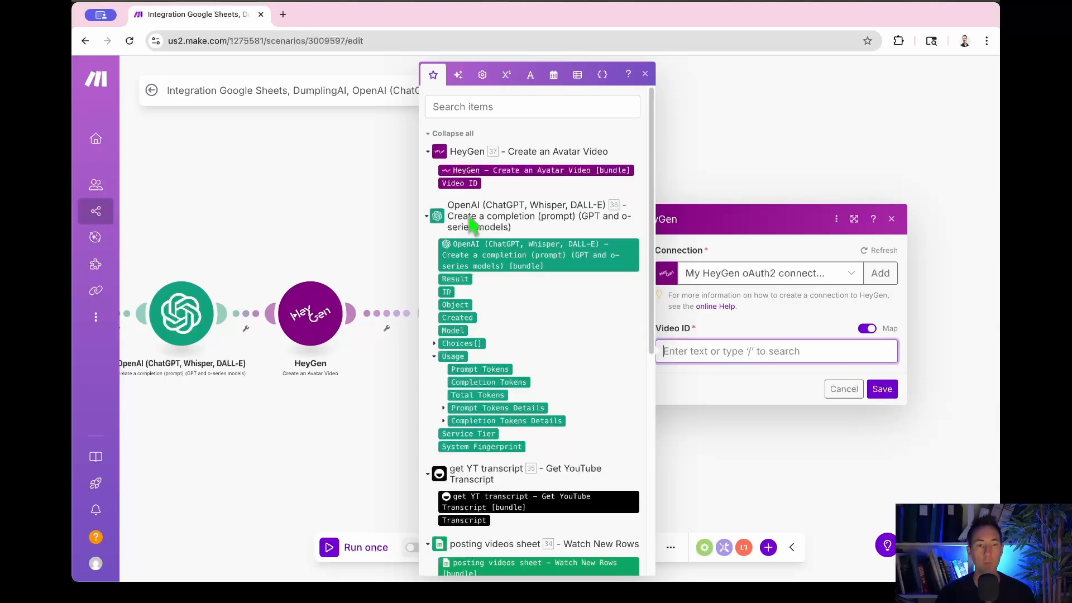
click(306, 174)
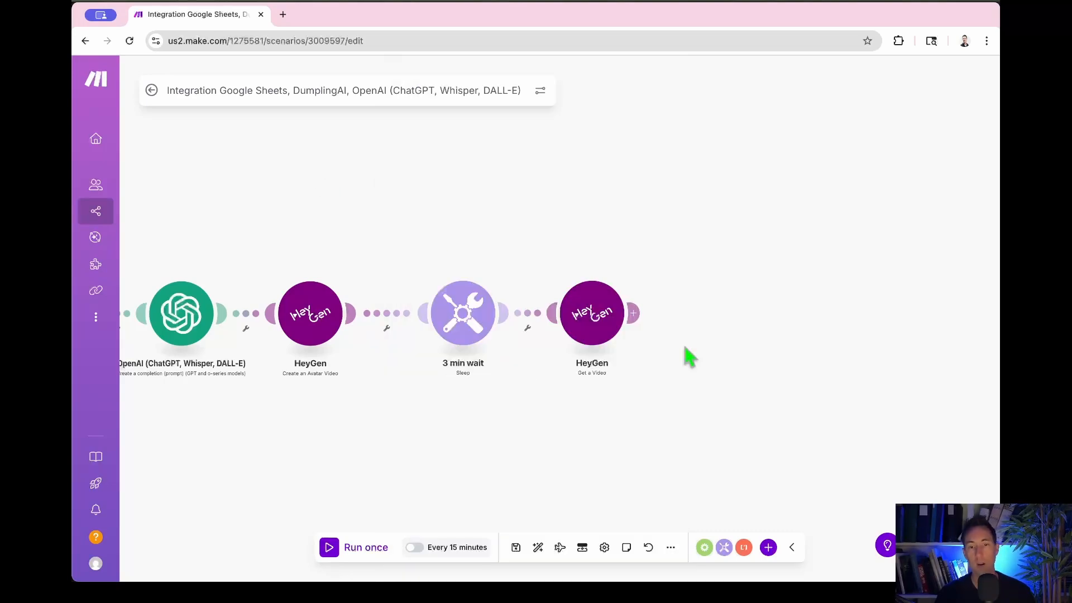
click(590, 309)
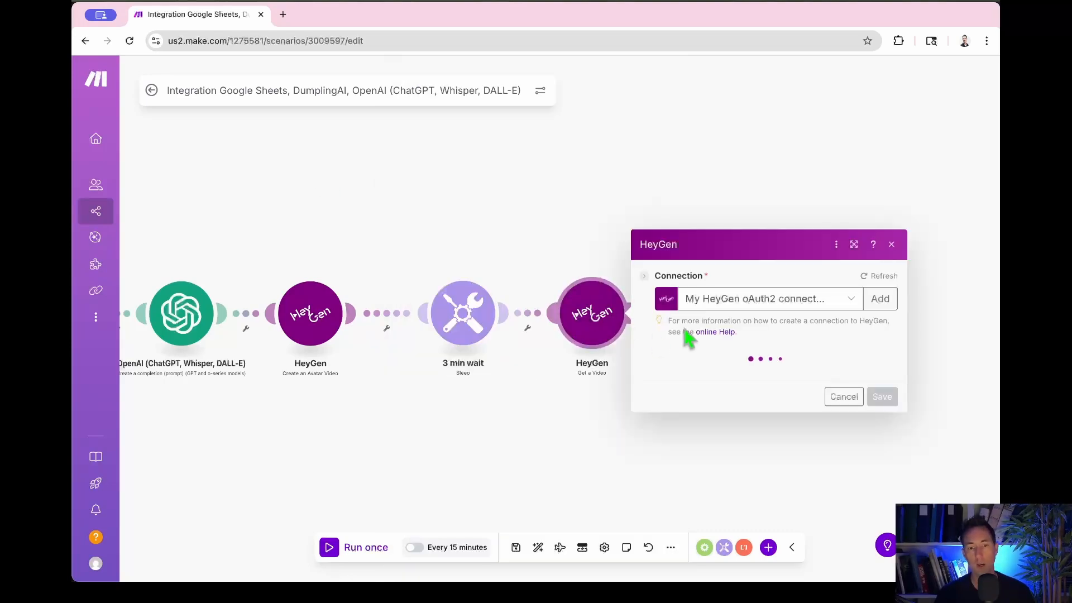
click(710, 357)
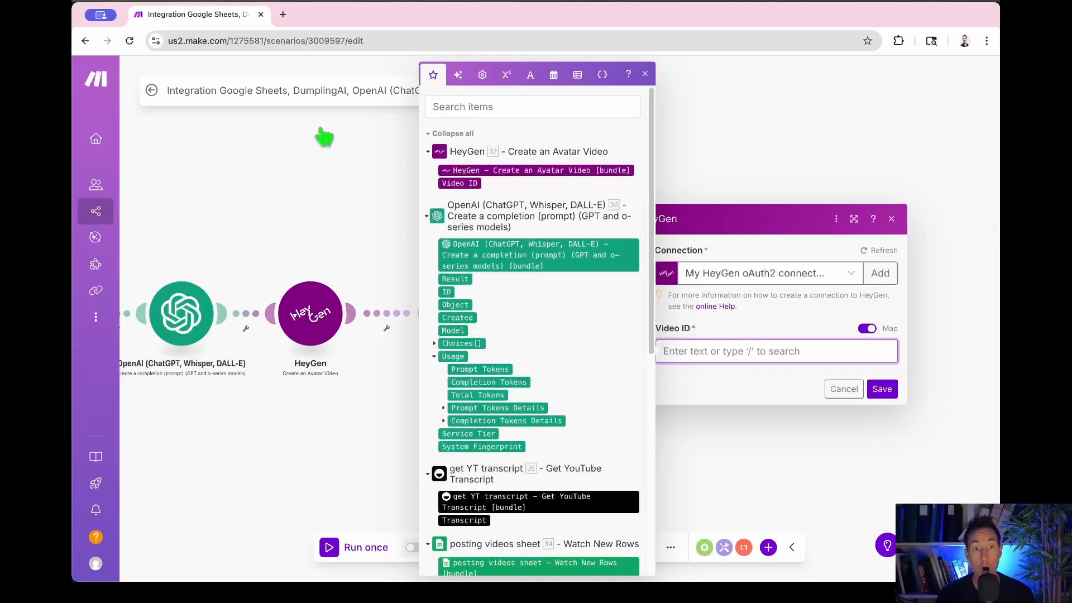
click(346, 189)
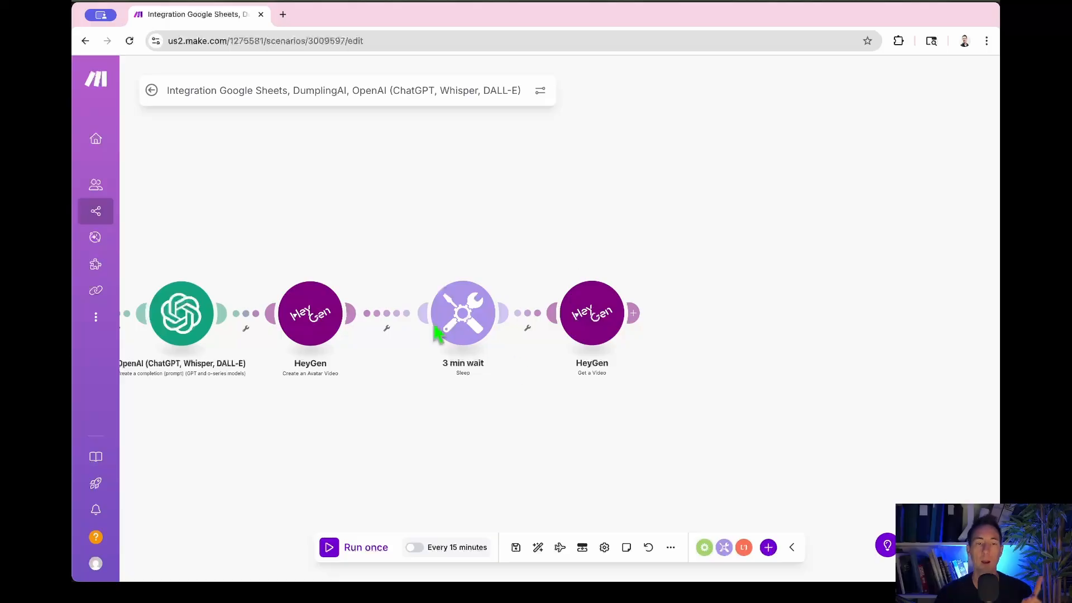
Move the 3 min wait module away and unlink it from the HeyGen Create an Avatar Video module.
drag(441, 328, 448, 183)
right_click(403, 230)
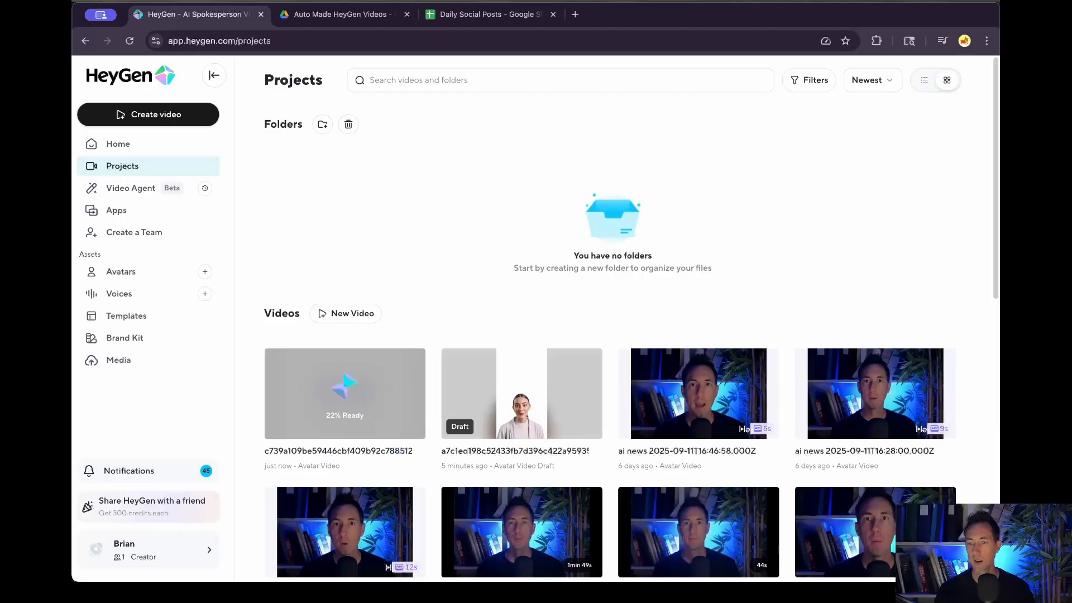
Check the newest video in HeyGen's Projects, and switch to Make to select the Video ID in the Create an Avatar Video output.
drag(998, 173, 391, 100)
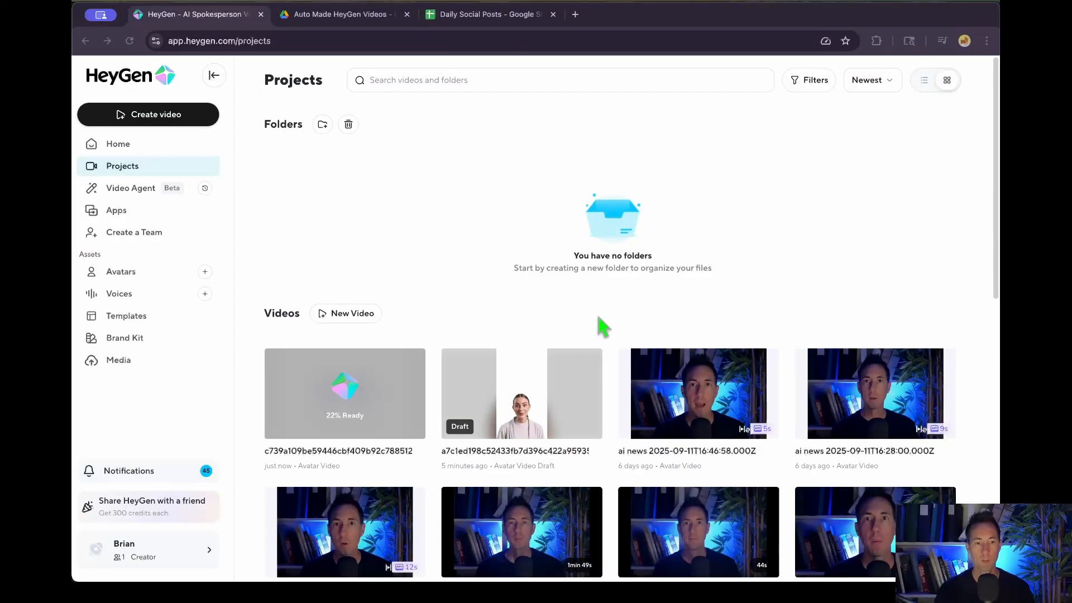
drag(998, 173, 414, 74)
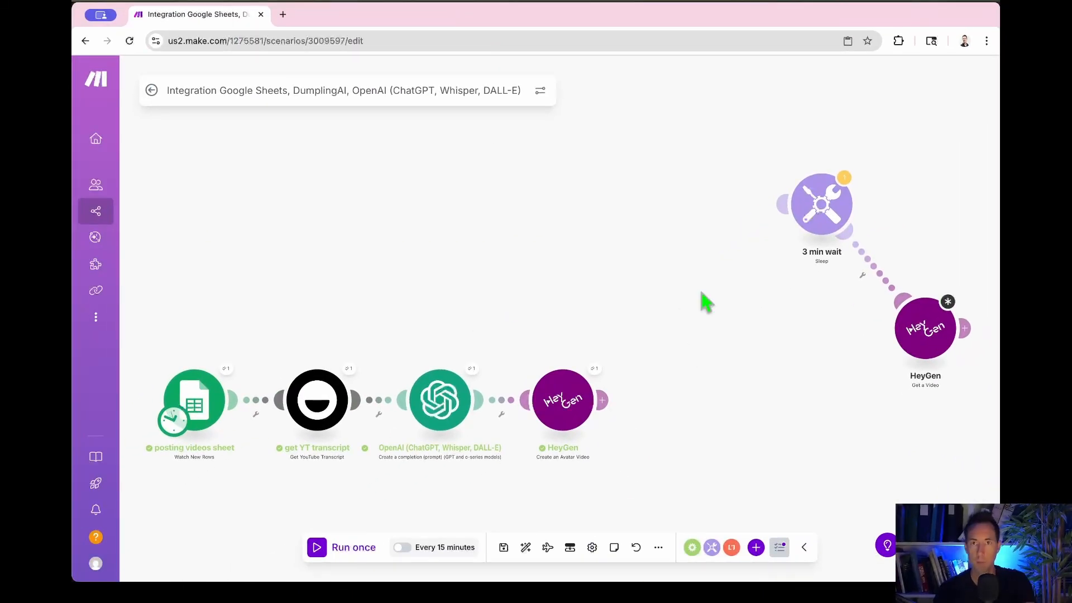
click(594, 368)
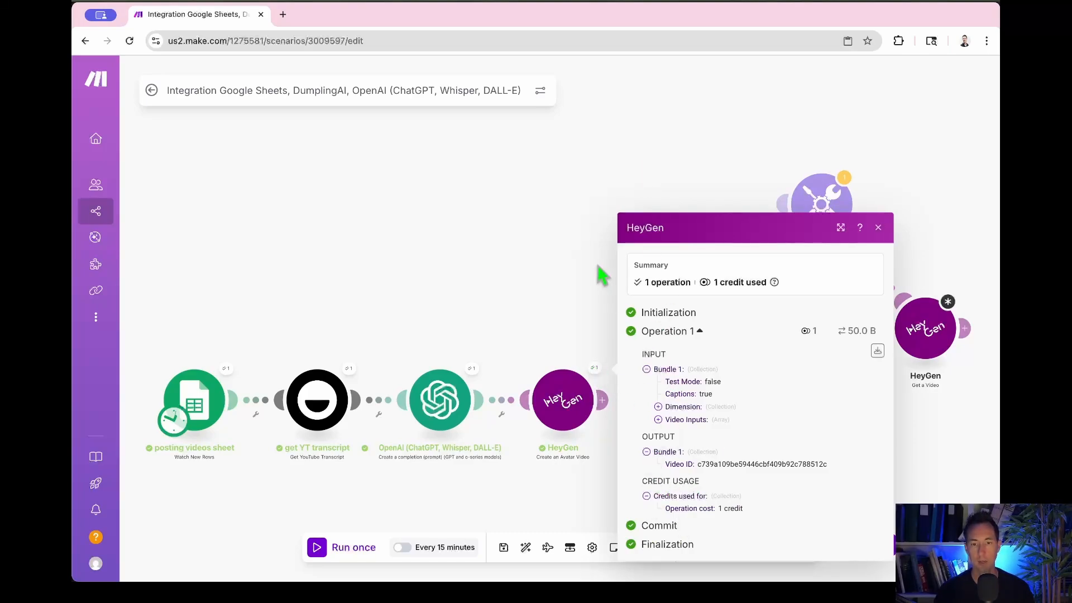
click(647, 452)
click(647, 458)
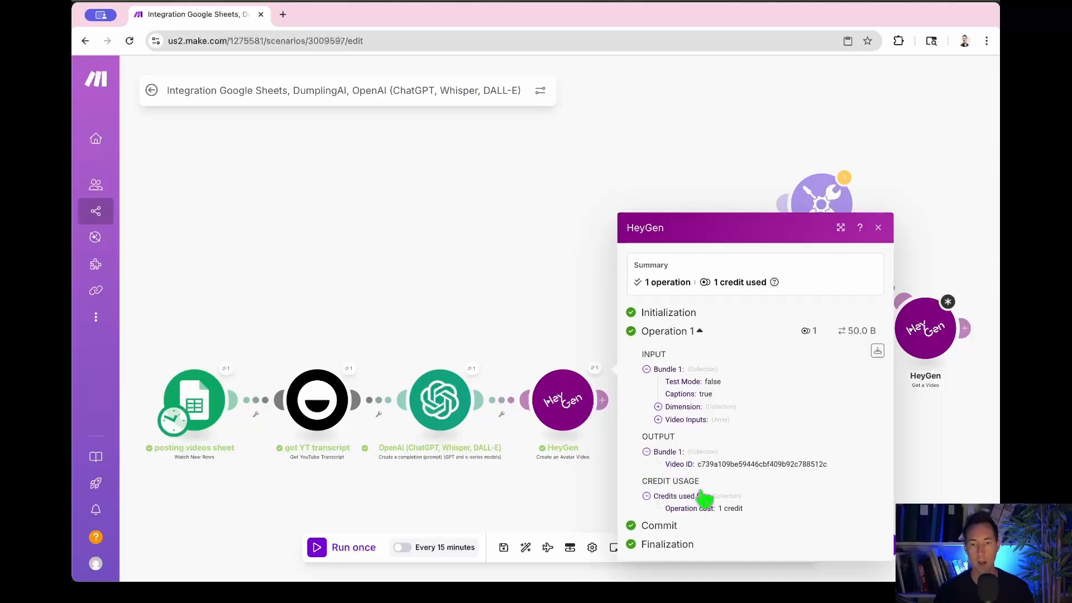
double_click(728, 466)
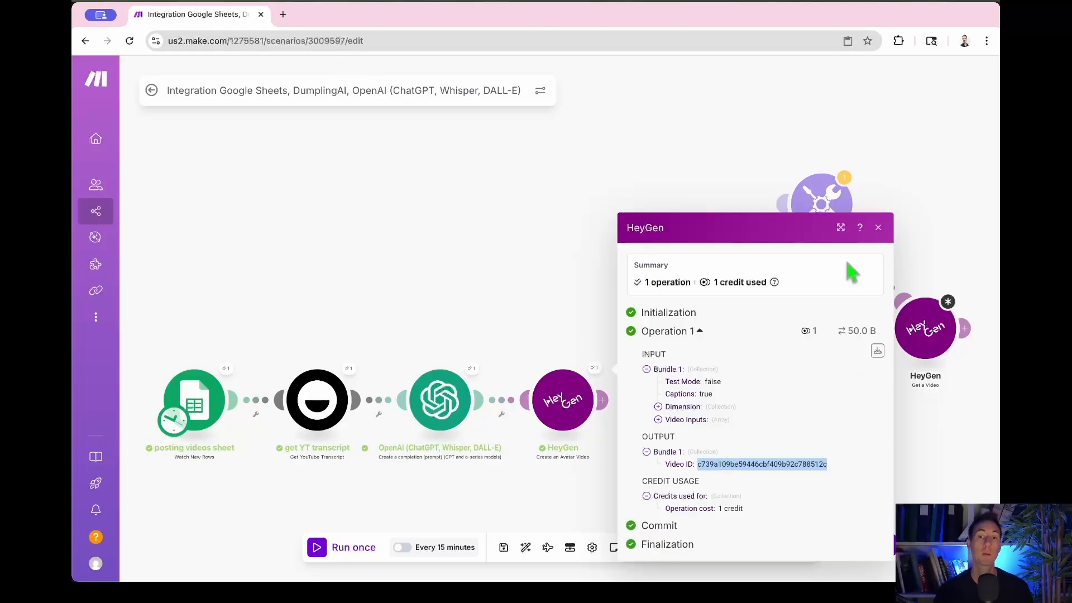
Close the Create an Avatar Video output and relink the 3 min wait module between the two HeyGen modules.
key(Escape)
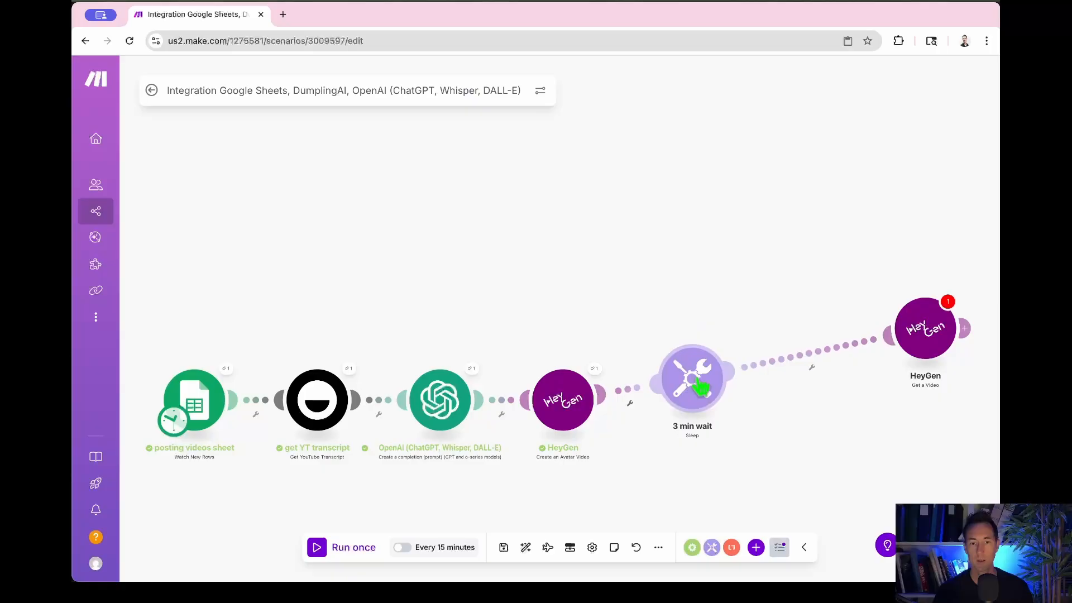
click(922, 341)
click(839, 318)
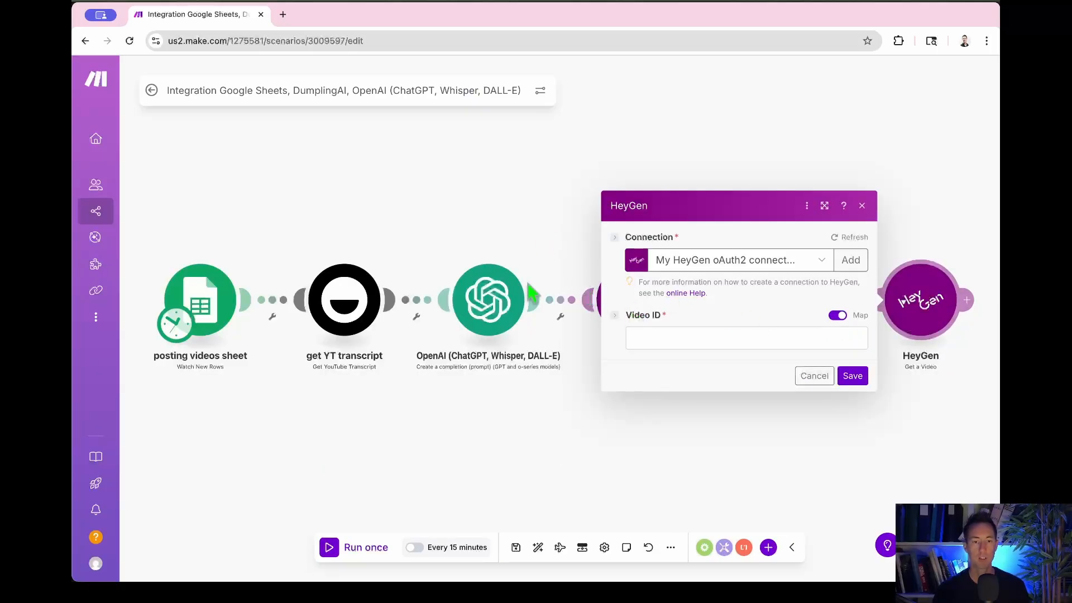
click(665, 335)
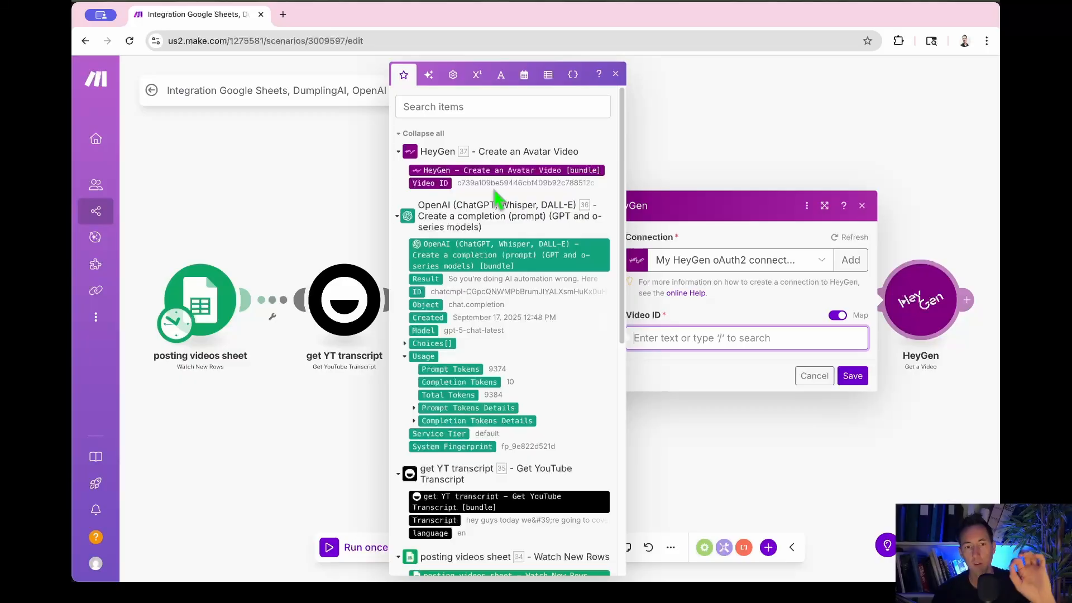
click(431, 183)
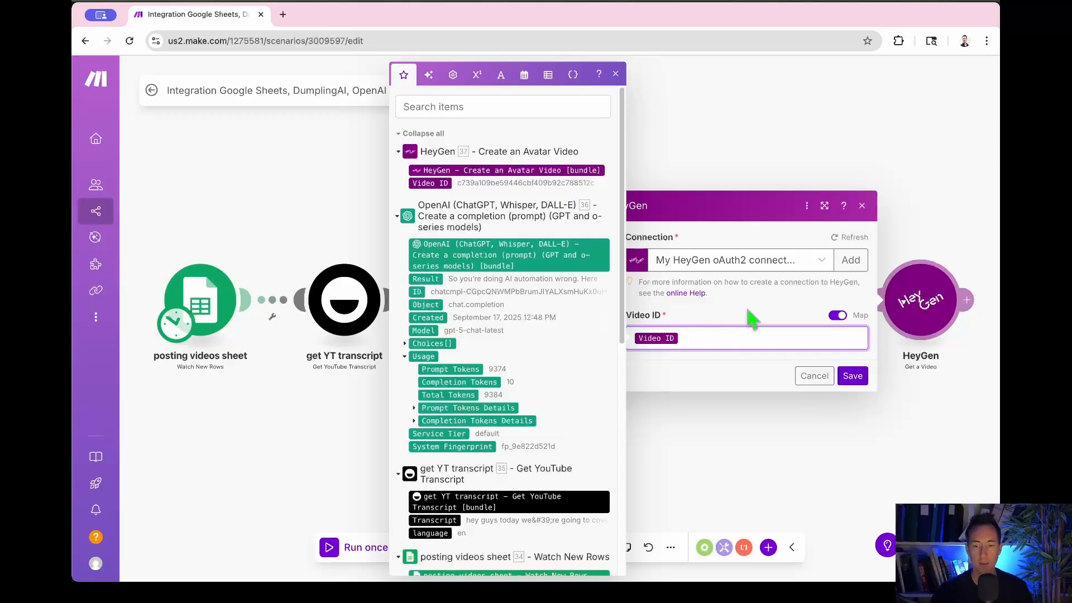
key(BackSpace)
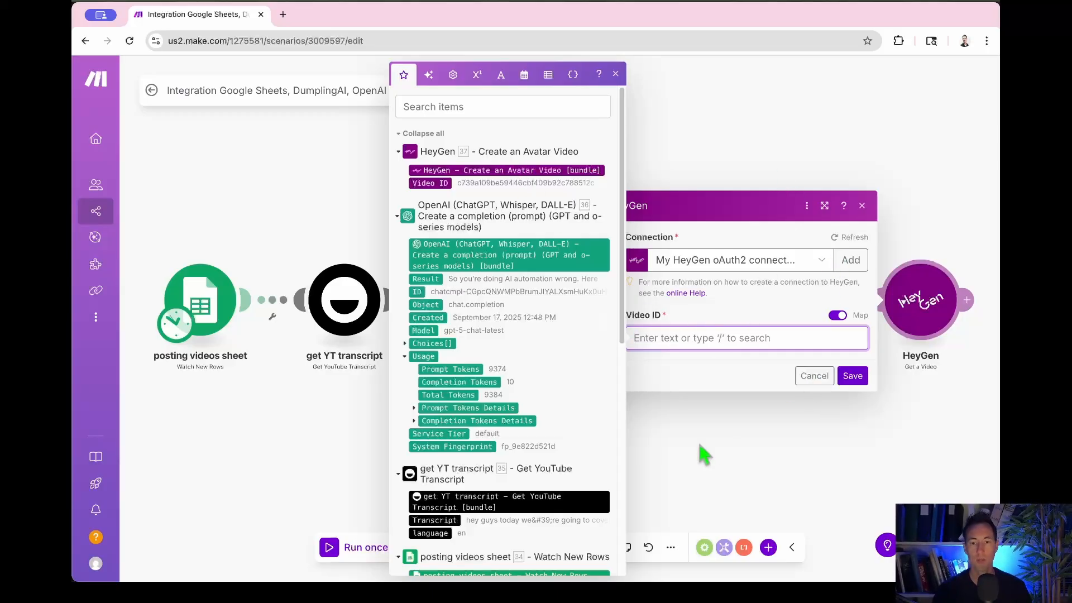
click(807, 377)
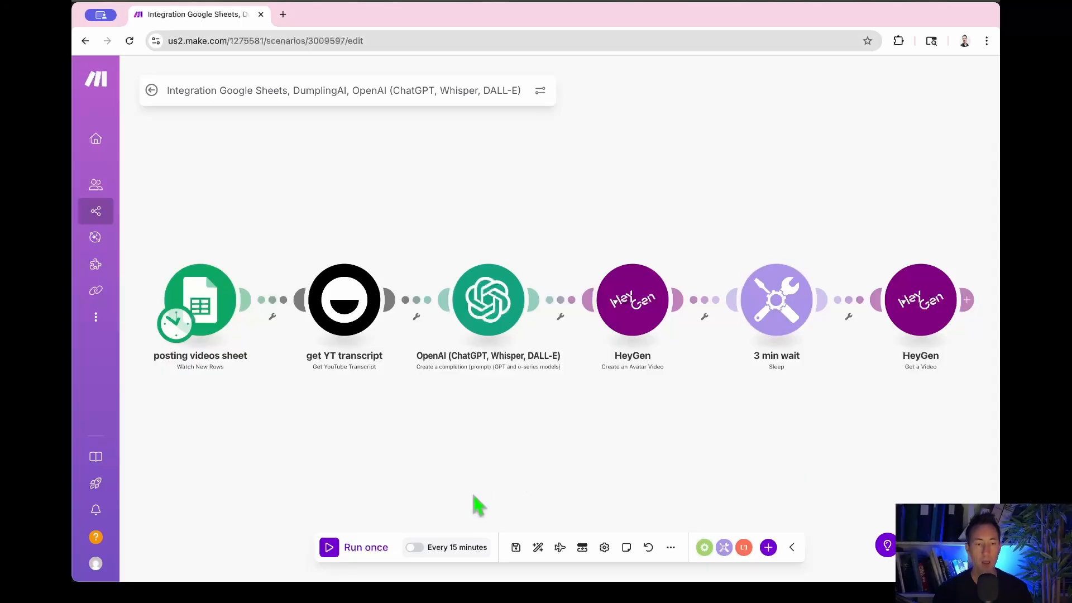
Map the Get a Video module's Video ID to the Video ID from Create an Avatar Video, and save the module.
click(891, 356)
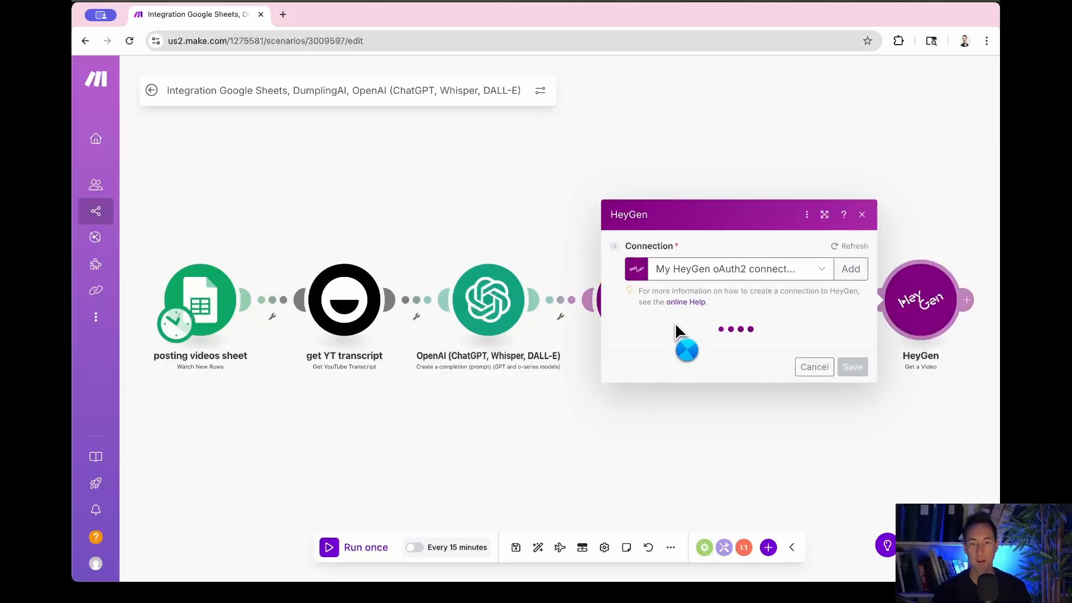
click(837, 315)
click(728, 339)
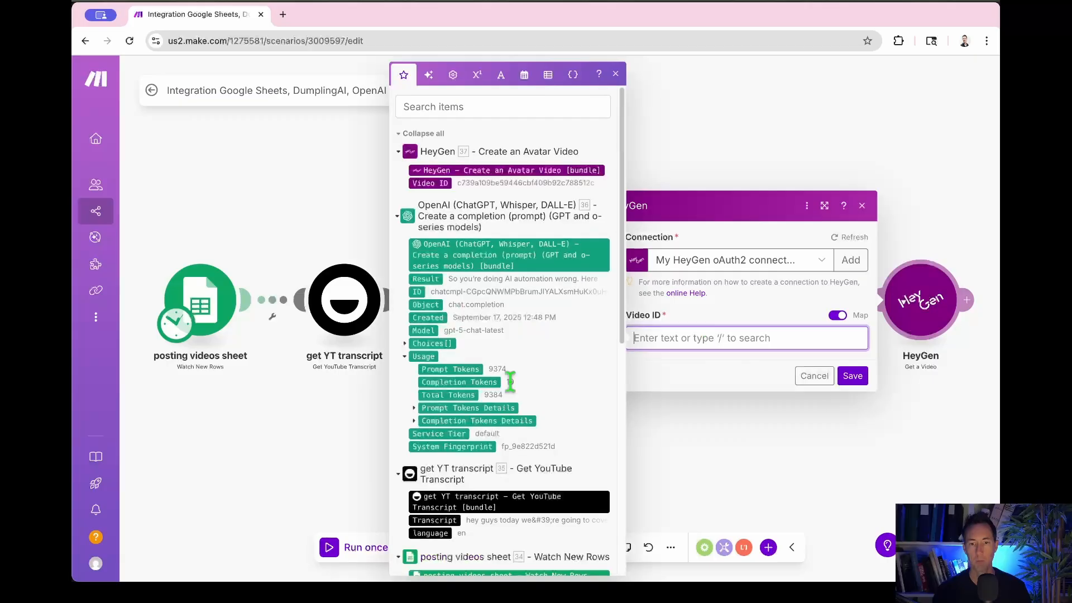
drag(434, 186, 653, 337)
click(852, 376)
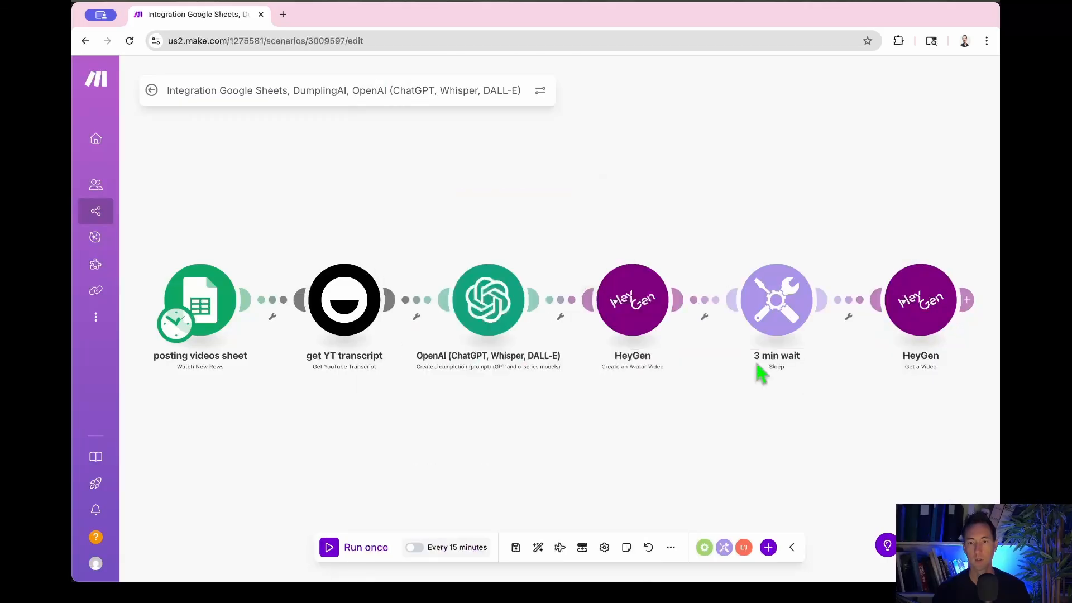
Add a Flow Control Router after the HeyGen Get a Video module.
drag(813, 406, 408, 428)
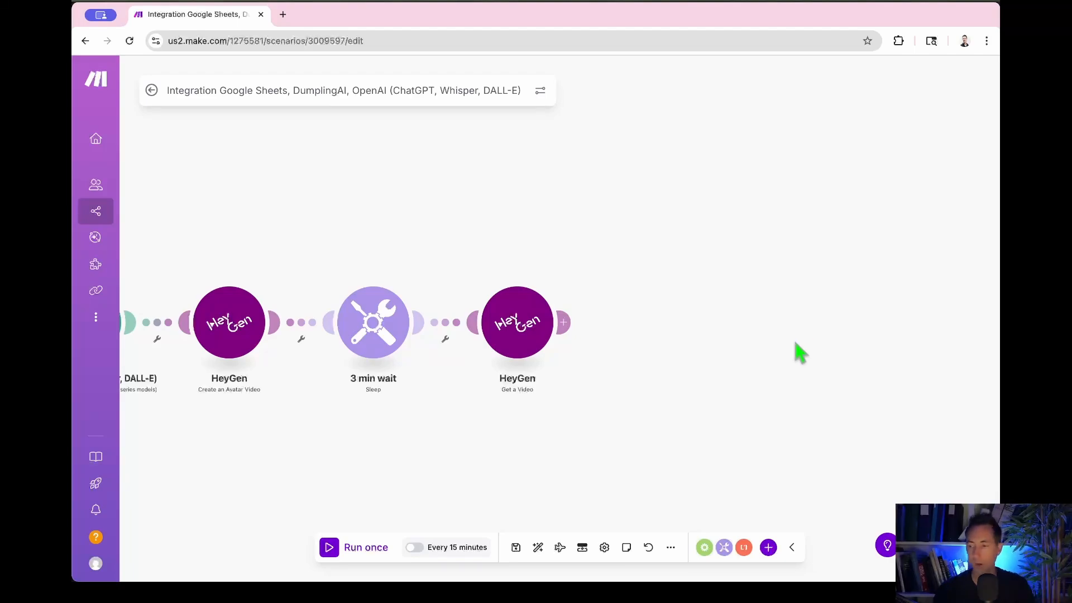
click(564, 322)
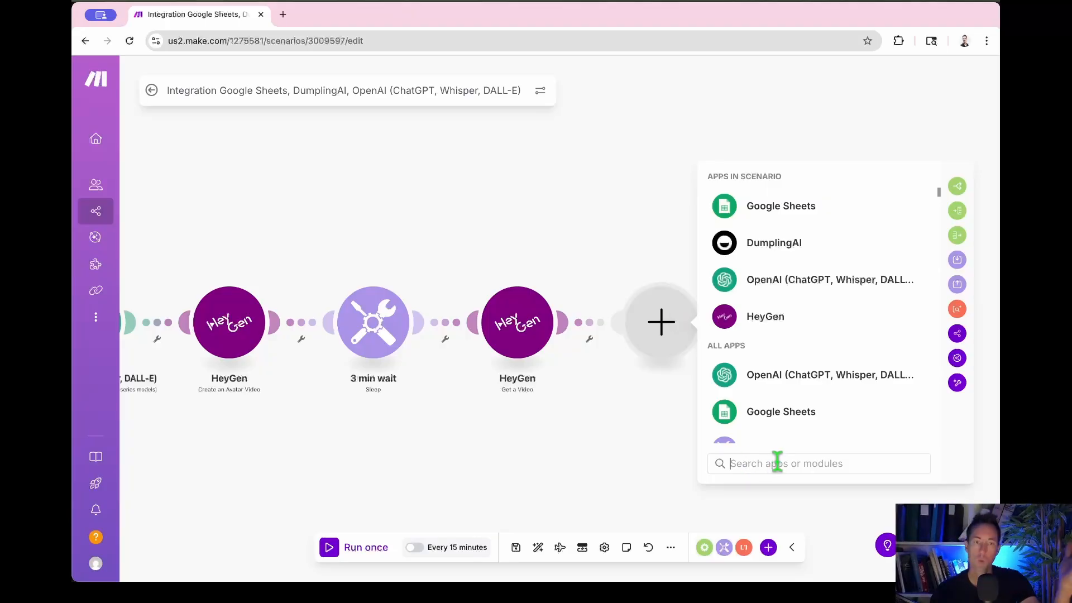
text(rout)
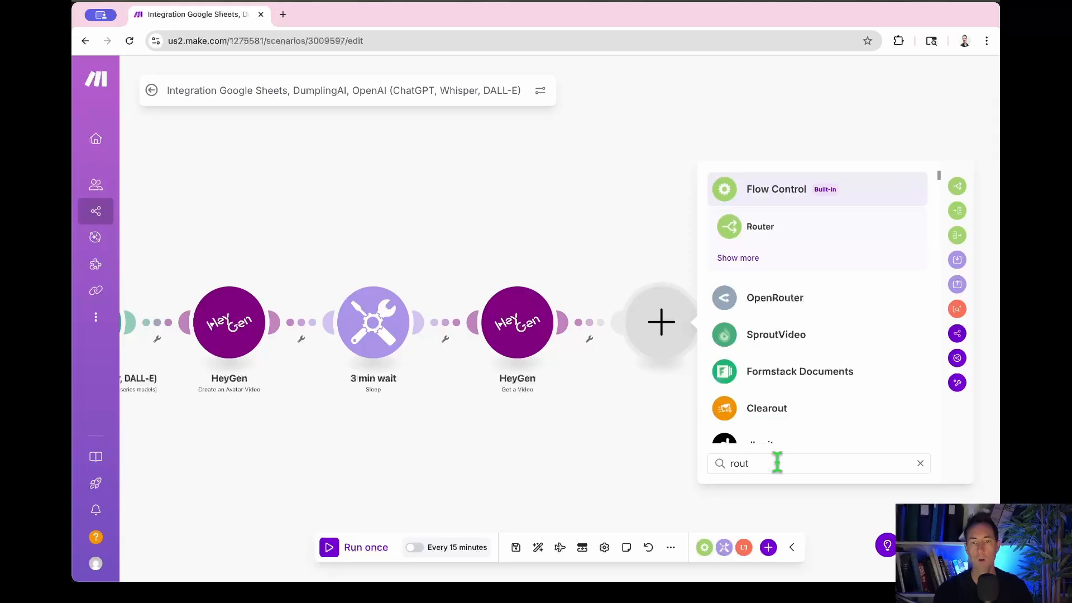
click(760, 233)
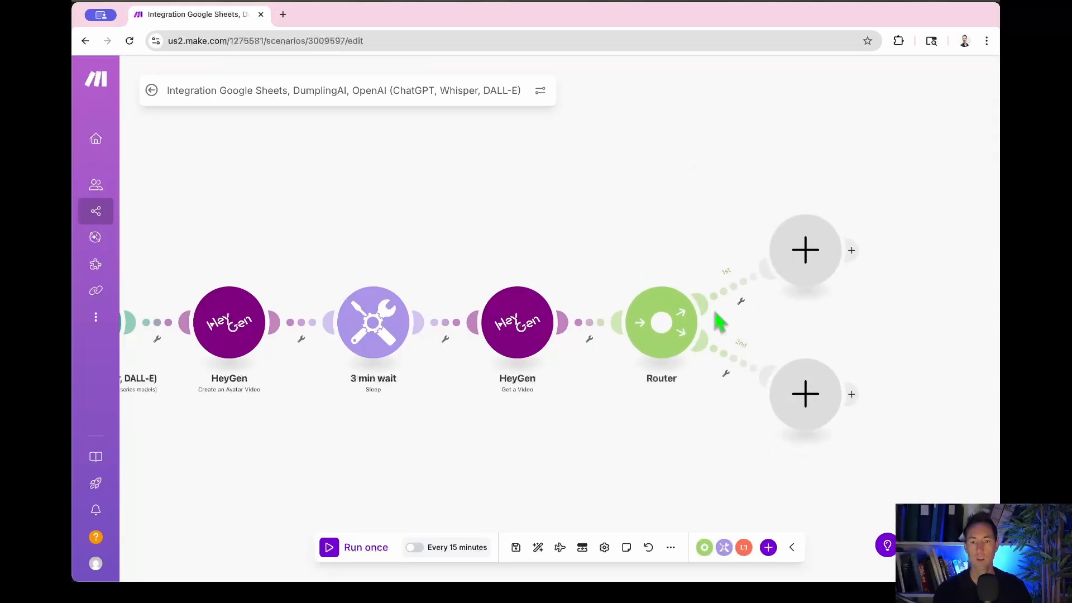
Add an HTTP Get a file module to the router's first route.
click(802, 266)
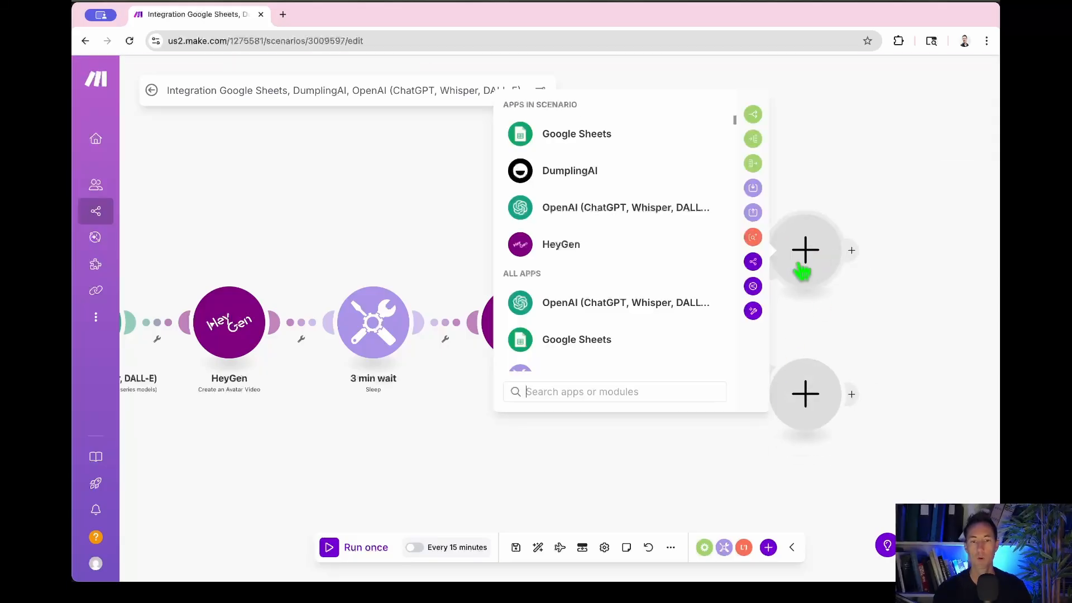
scroll(581, 313, down, 5)
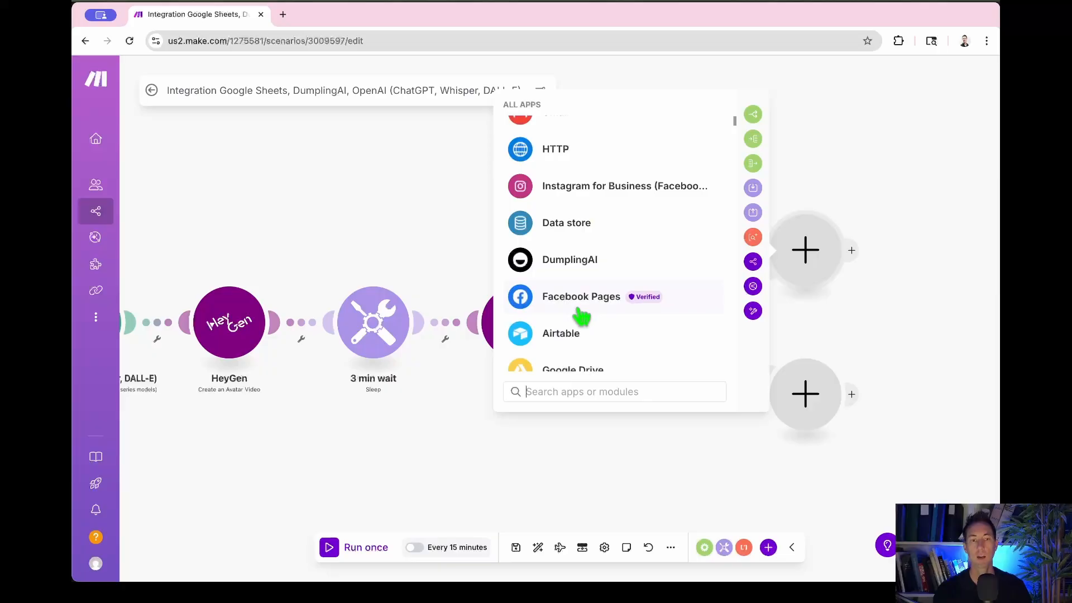
scroll(578, 220, up, 5)
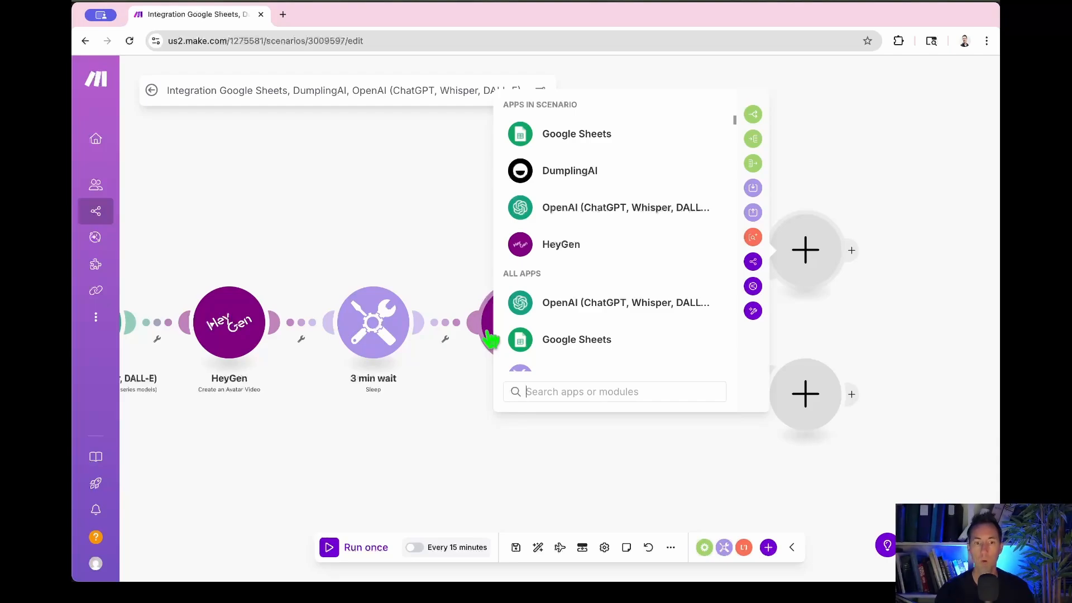
text(http)
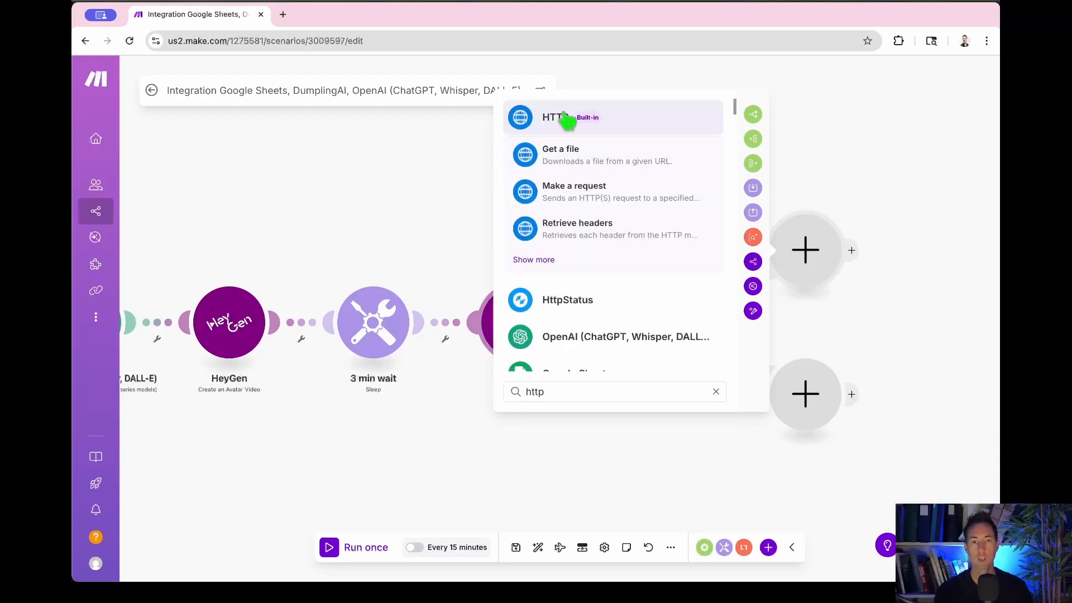
click(526, 117)
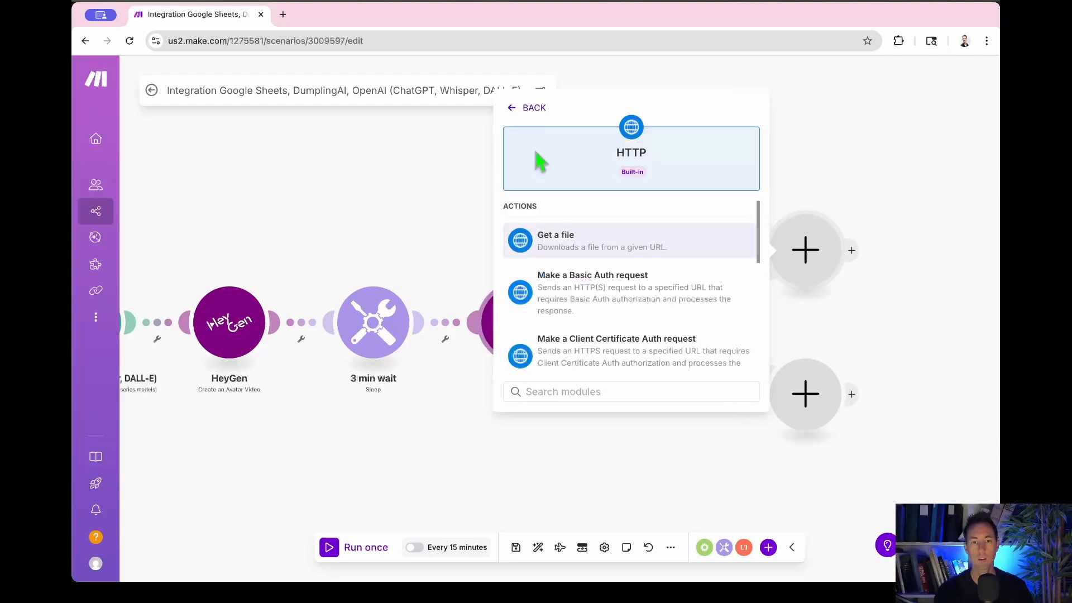
click(556, 244)
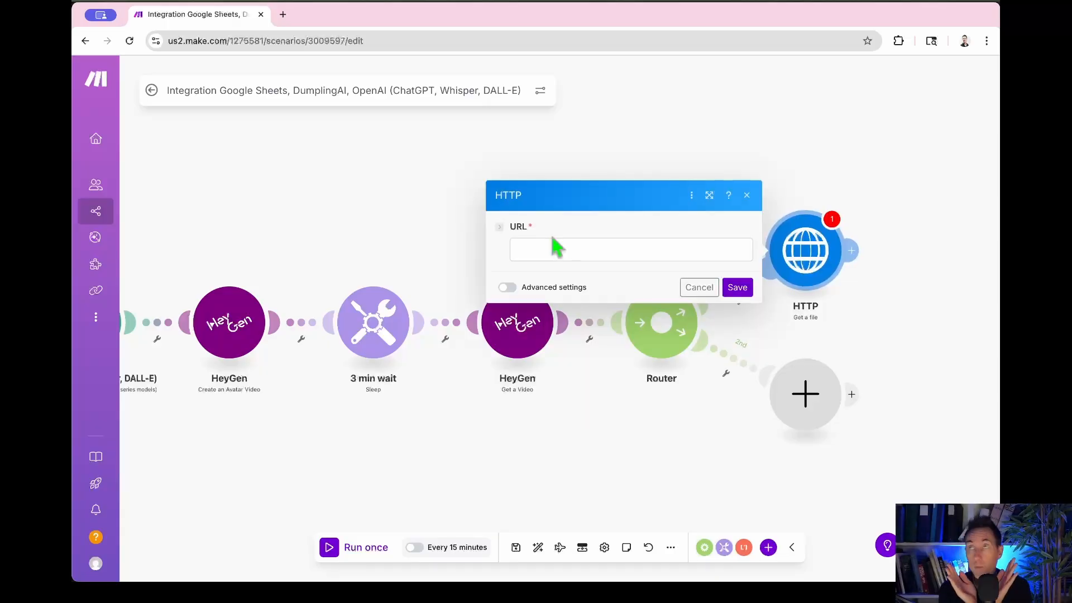
Map the HTTP module's URL to the Video Url from the HeyGen Get a Video module, and save it.
click(547, 246)
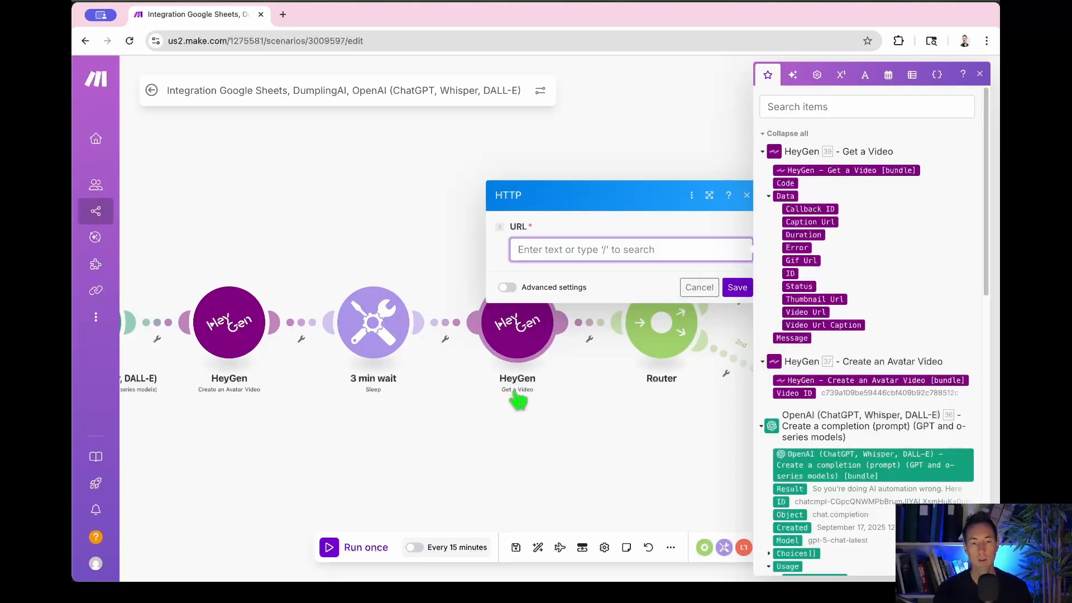
click(791, 312)
click(737, 287)
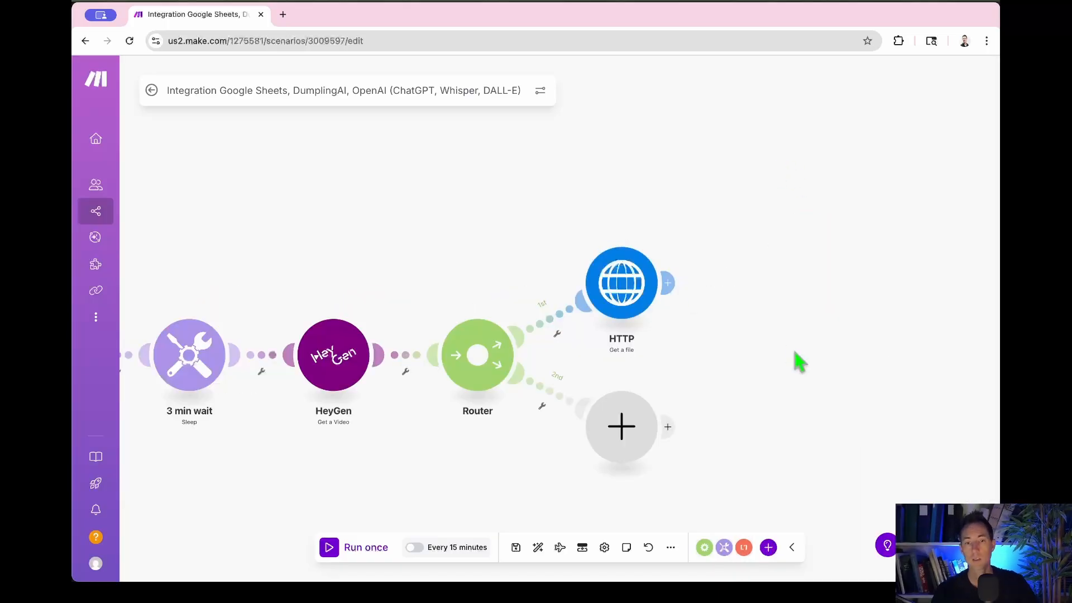
Add a Google Drive Upload a File module after the HTTP Get a file module.
click(568, 272)
text(dri)
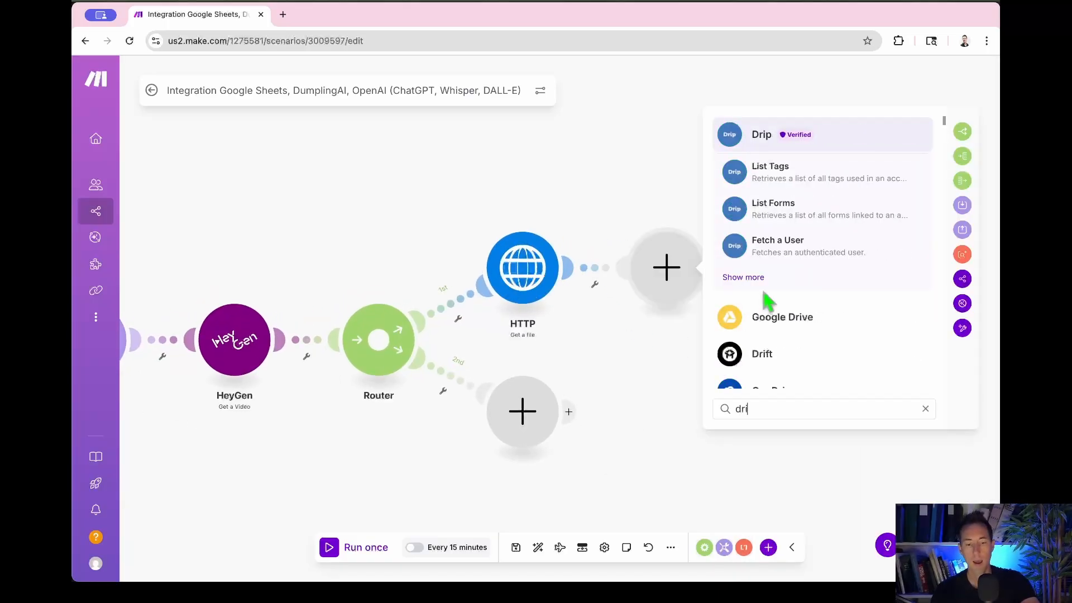
click(765, 310)
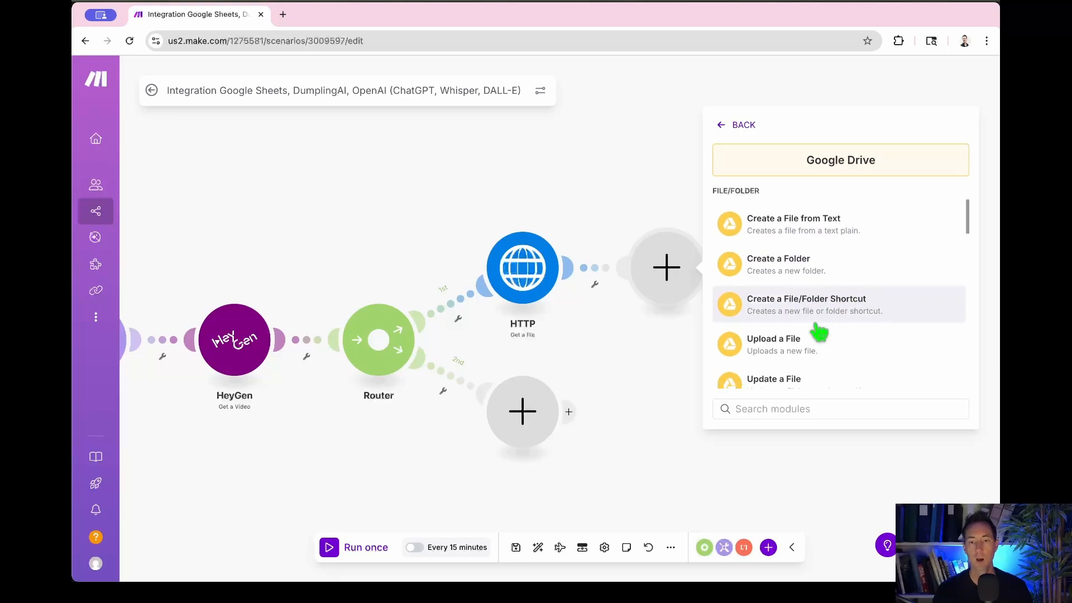
click(787, 346)
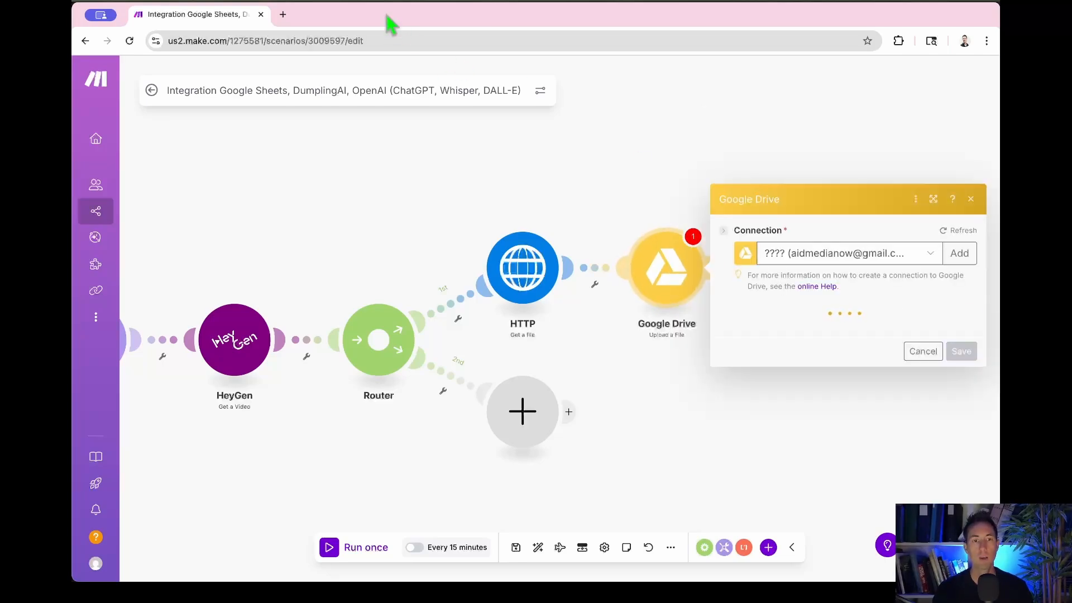
drag(390, 24, 1049, 245)
click(315, 12)
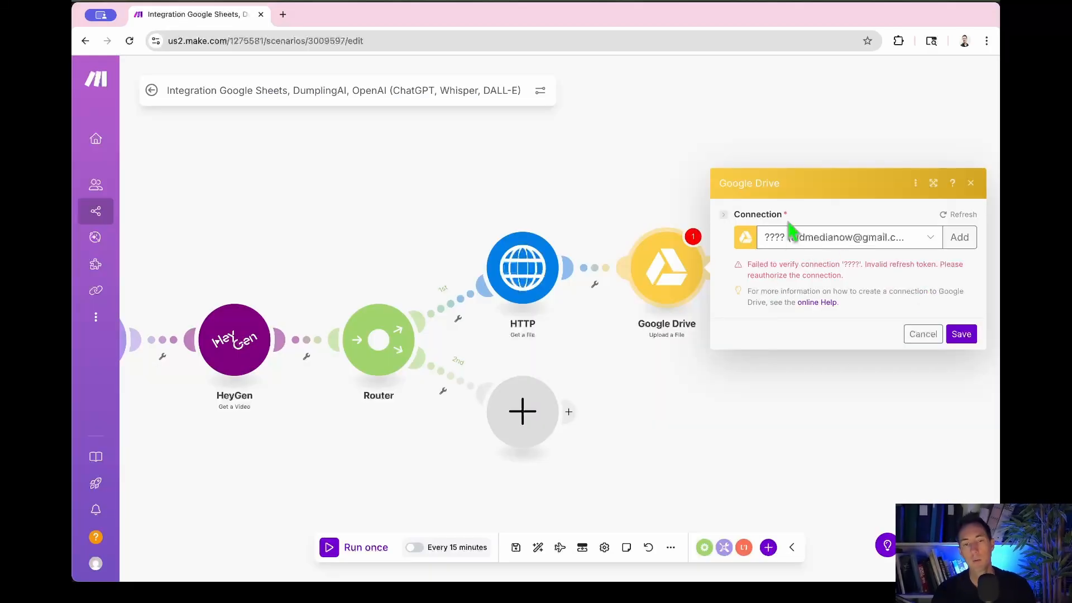
Switch the Google Drive module's connection to 123 qwerty and load its folder and file settings.
click(930, 238)
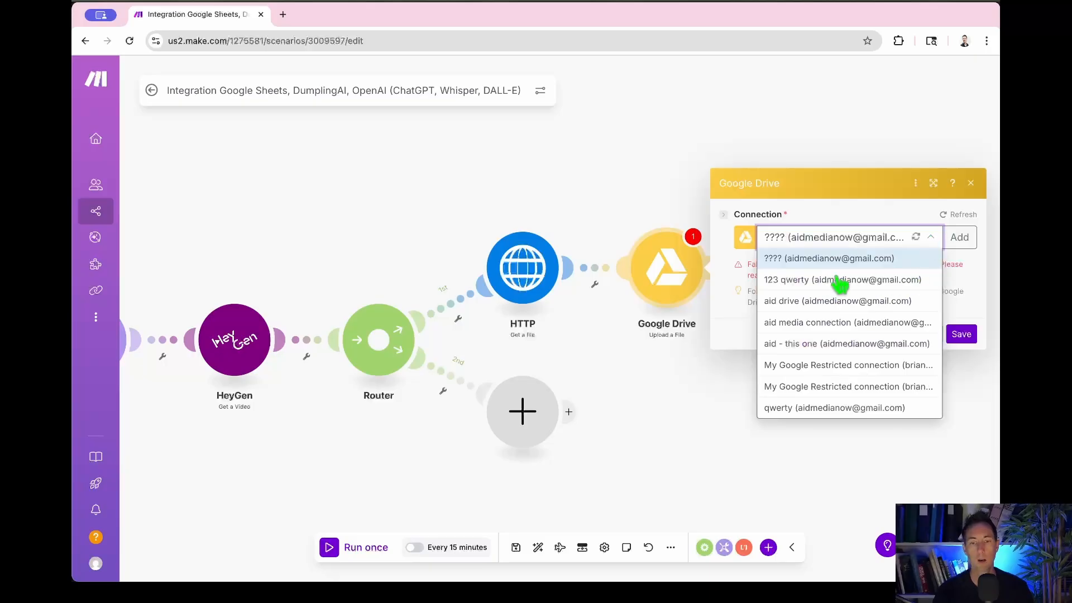
click(803, 260)
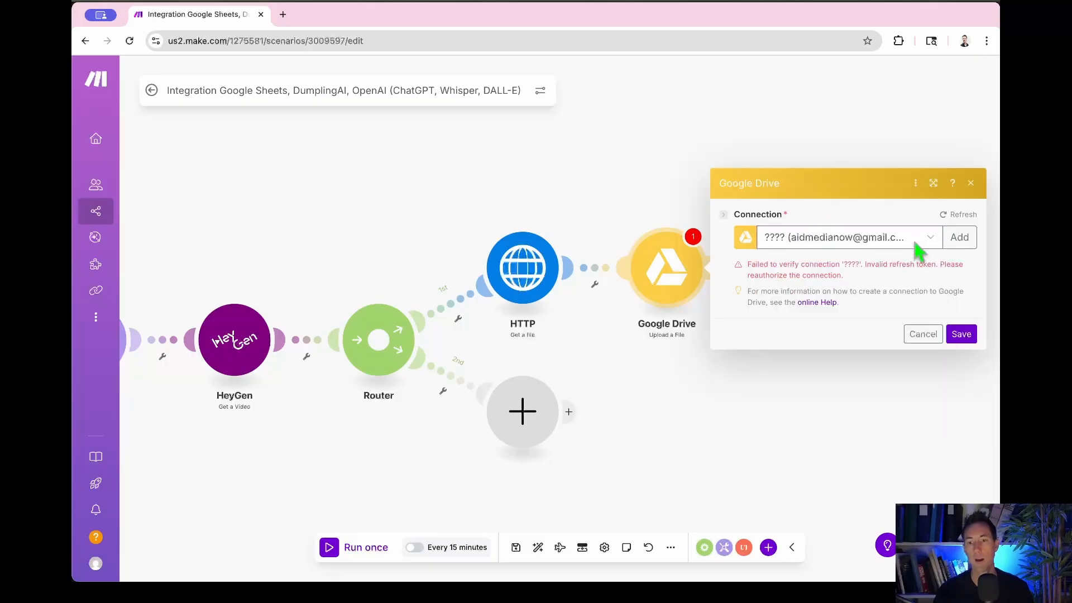
click(931, 240)
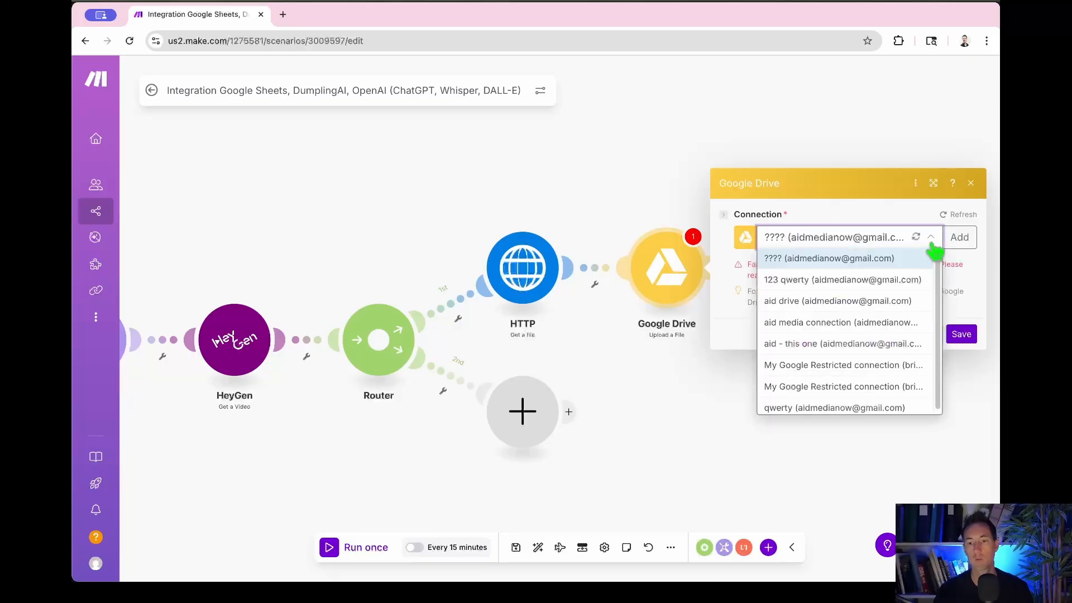
click(782, 282)
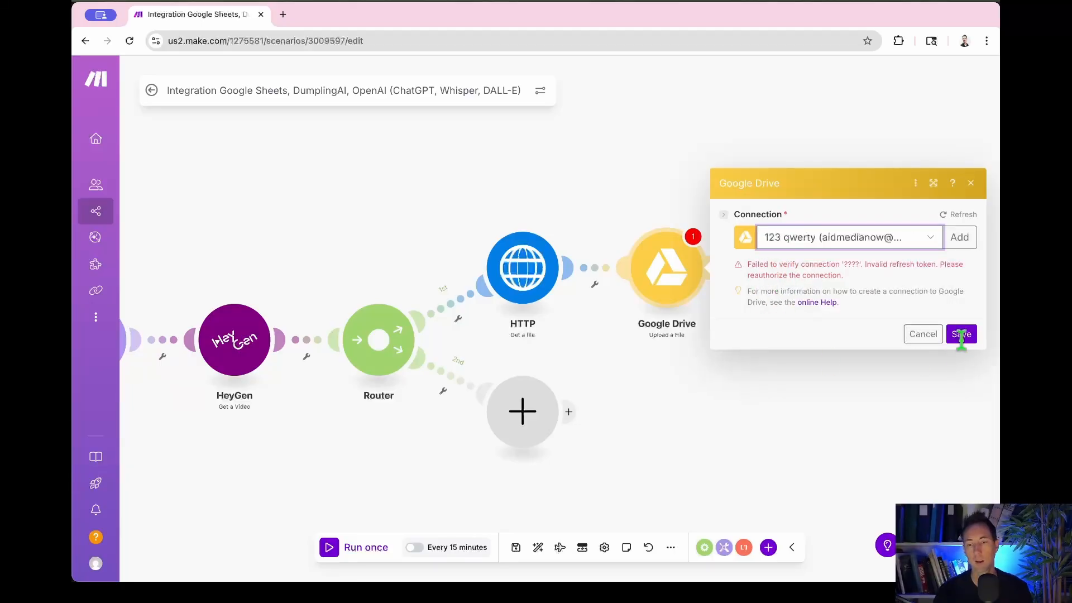
click(962, 334)
click(658, 273)
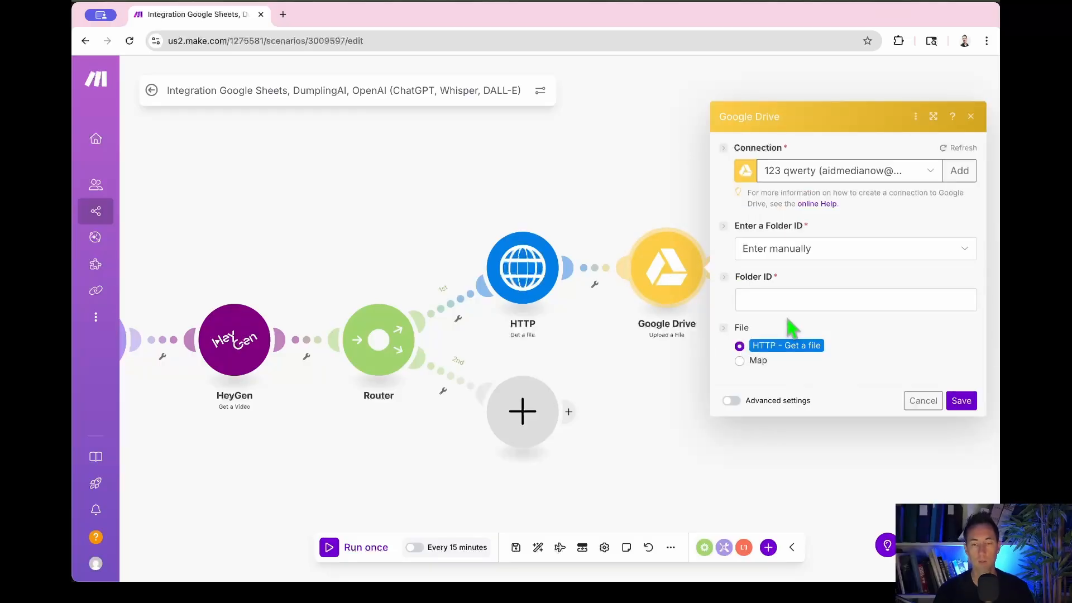
Set the upload folder by list selection to Auto Made HeyGen Videos in My Drive, and save the Google Drive module.
click(798, 248)
click(794, 290)
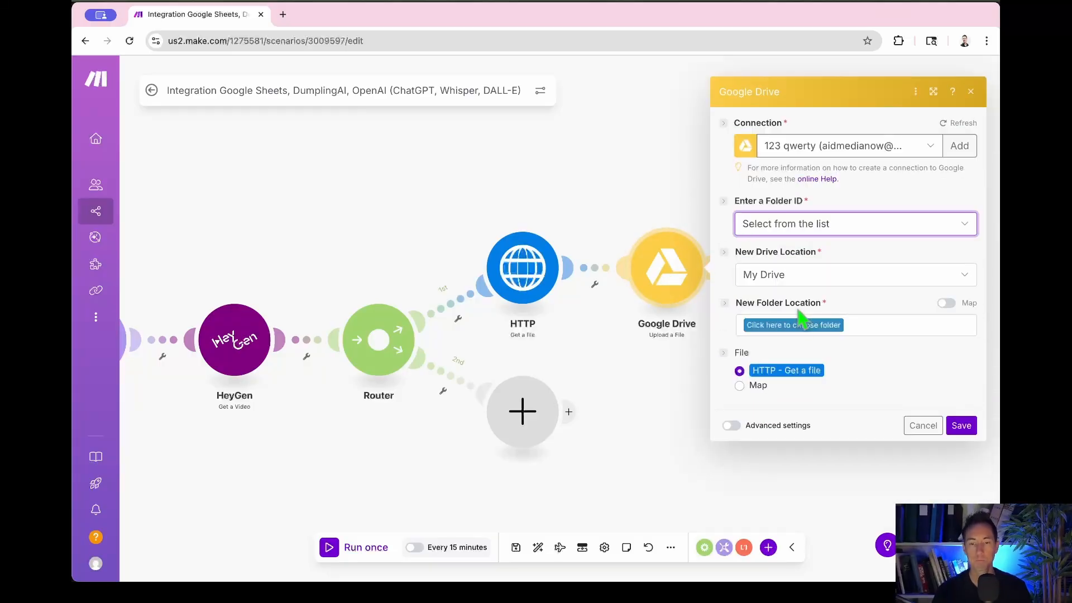
click(773, 326)
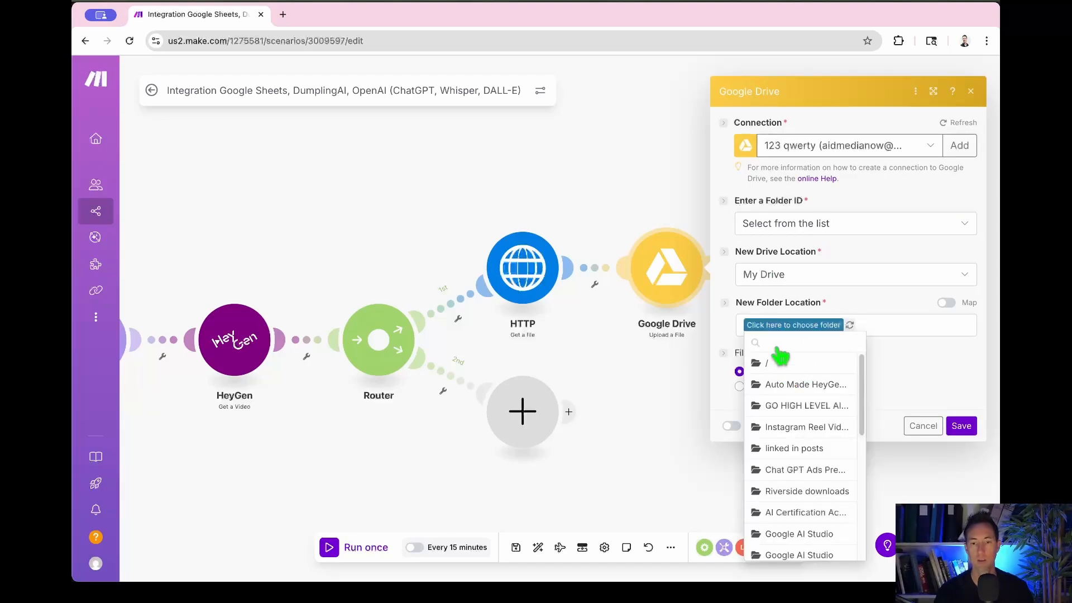
text(auto)
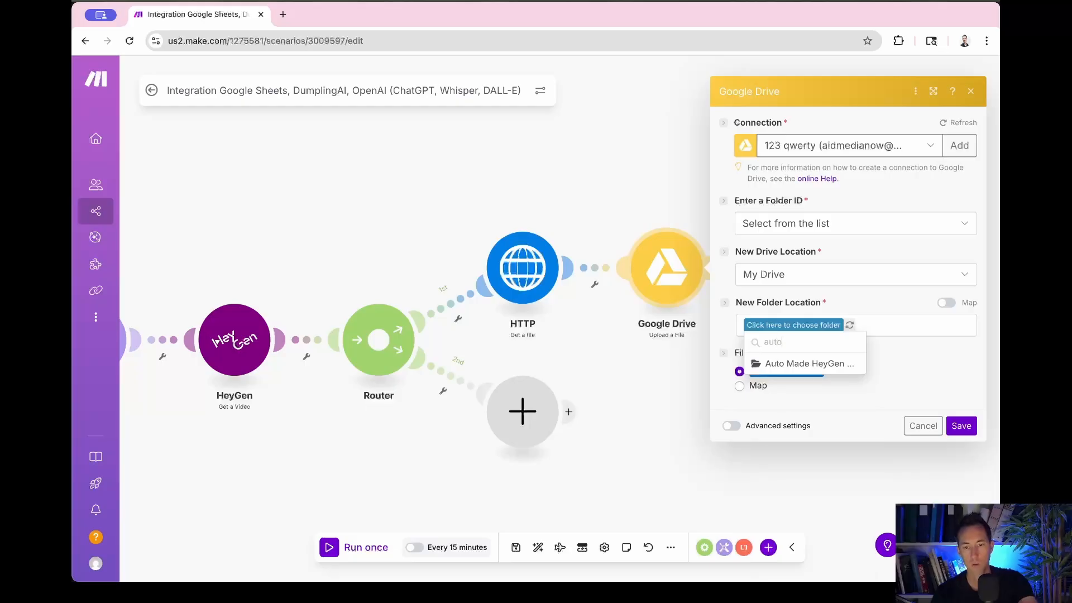
click(773, 363)
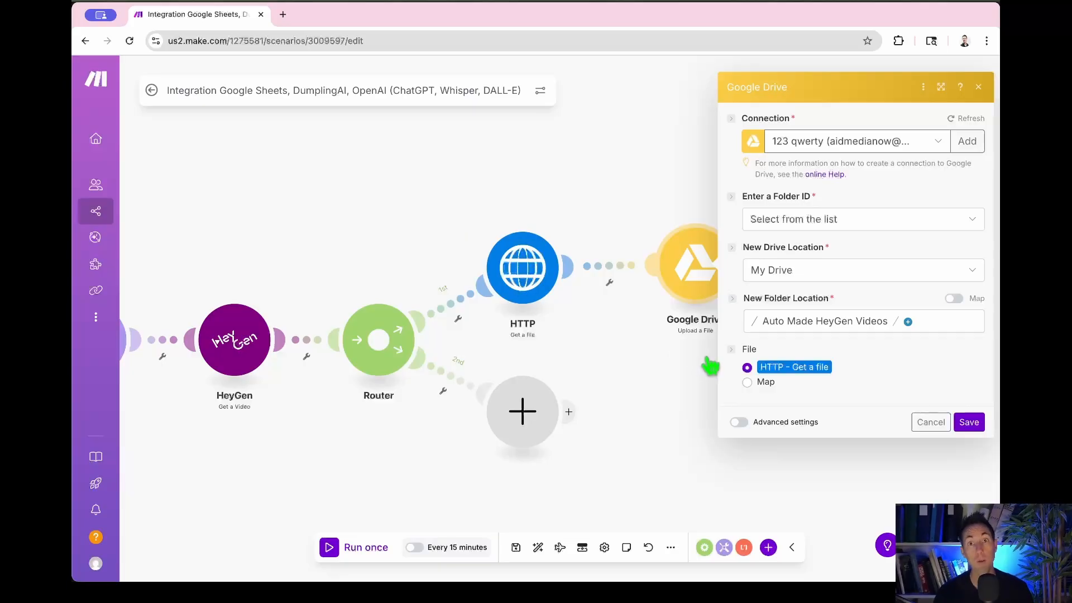
click(969, 423)
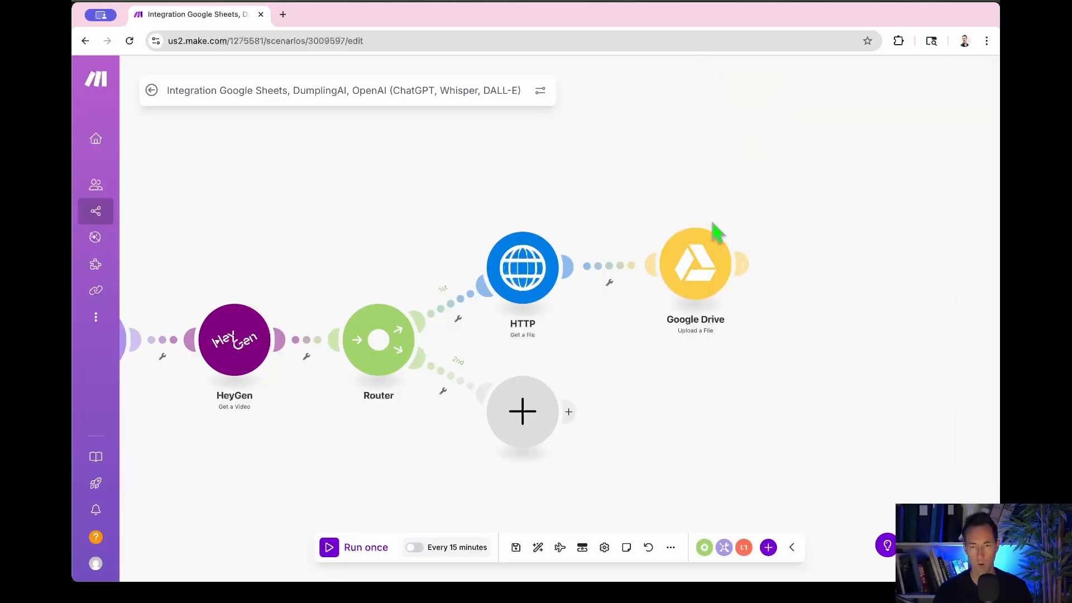
Reopen the Google Drive upload module to review its settings, save it, and save the scenario.
click(698, 279)
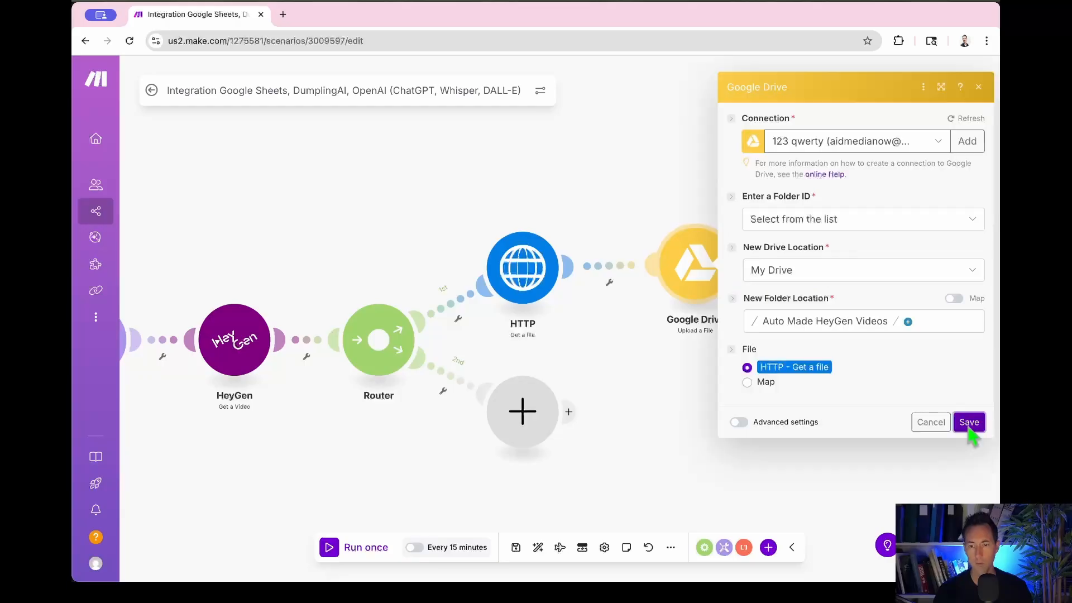
click(970, 423)
click(515, 547)
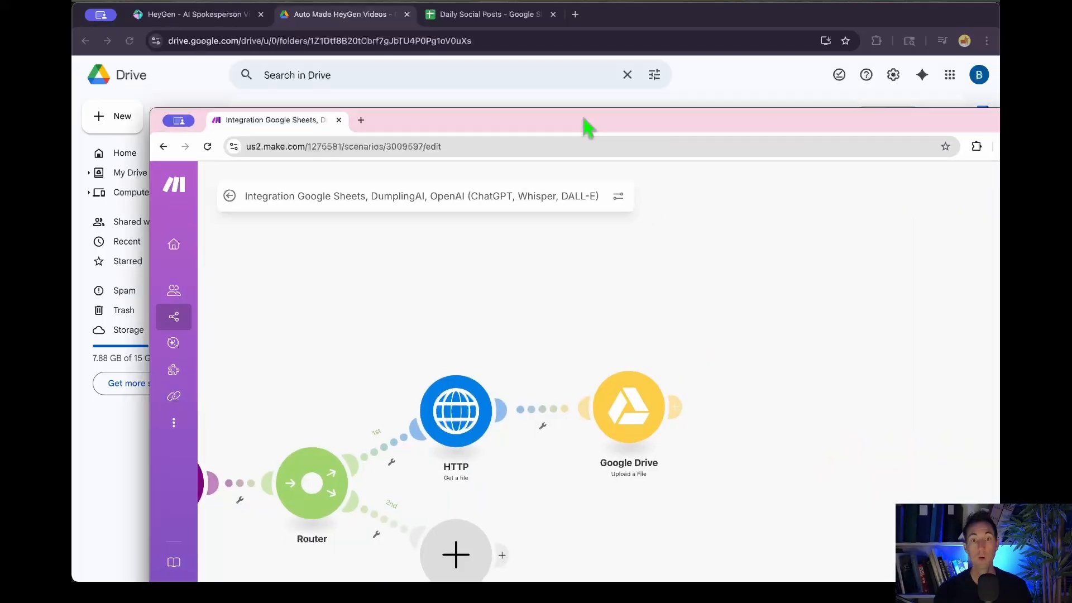
drag(584, 115, 558, 96)
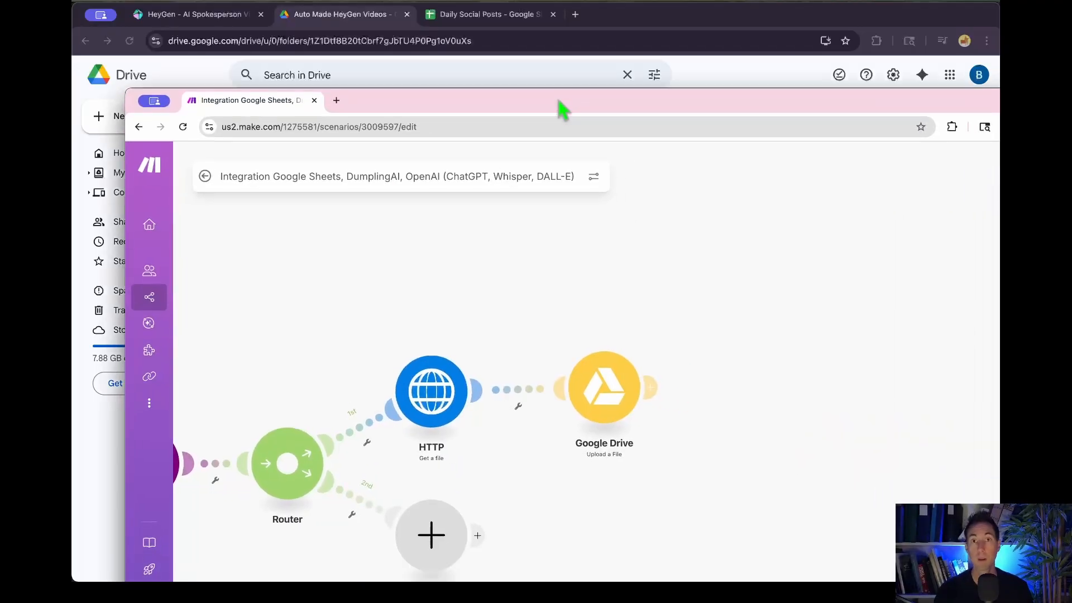
double_click(557, 98)
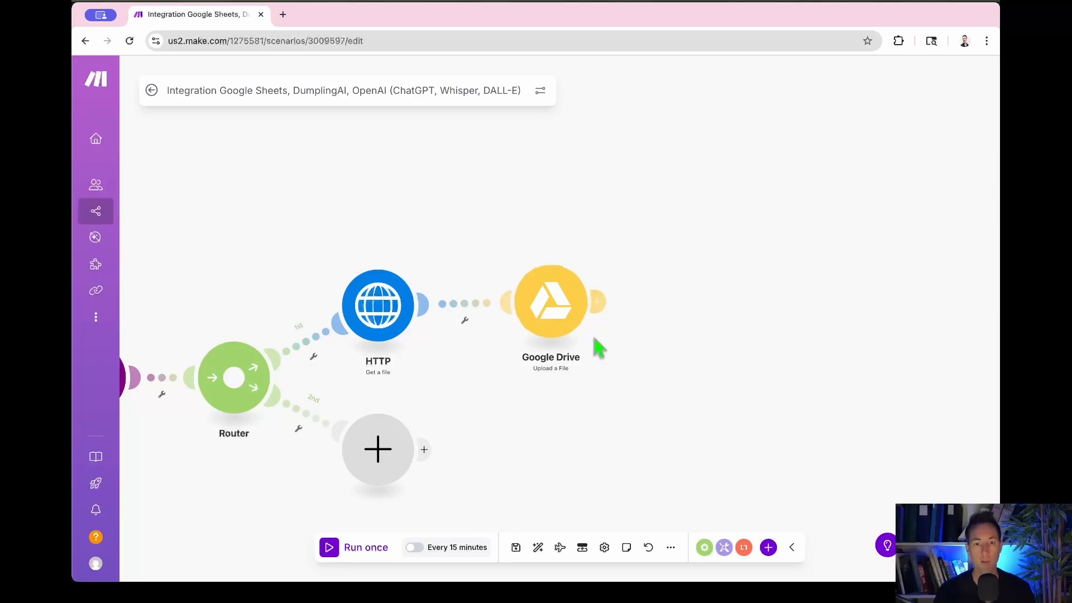
Add a second Google Drive Upload a File module after the existing Google Drive module.
click(599, 312)
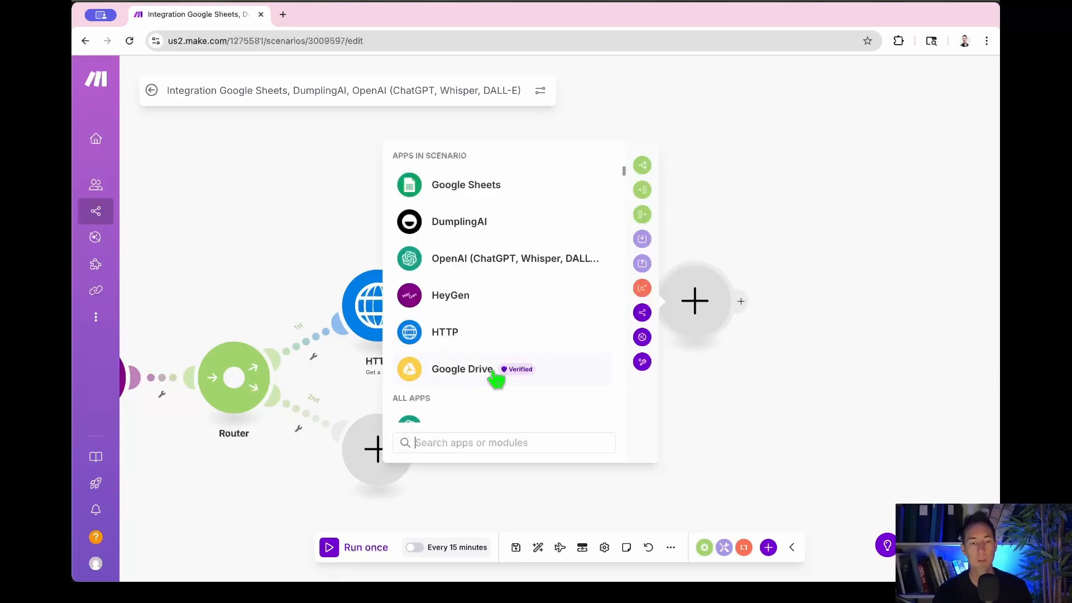
click(452, 378)
scroll(601, 425, down, 5)
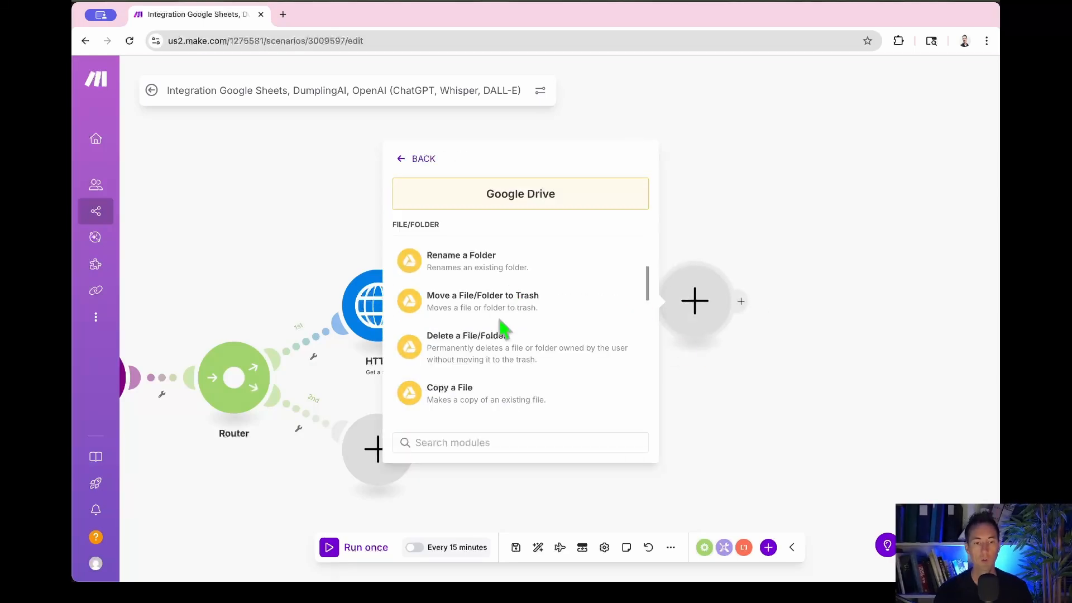
scroll(496, 338, up, 5)
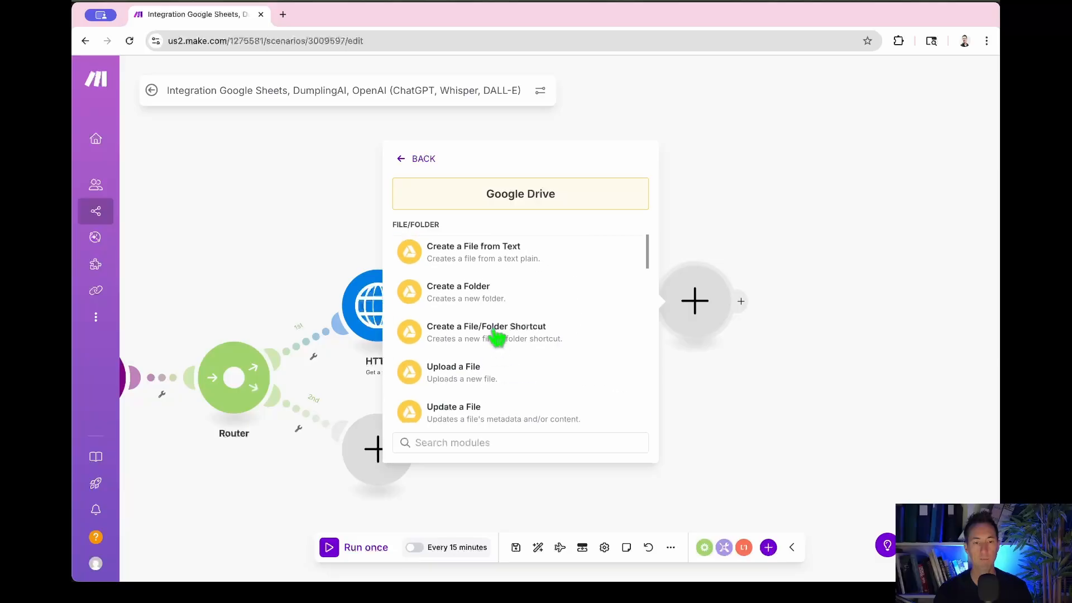
scroll(492, 340, down, 3)
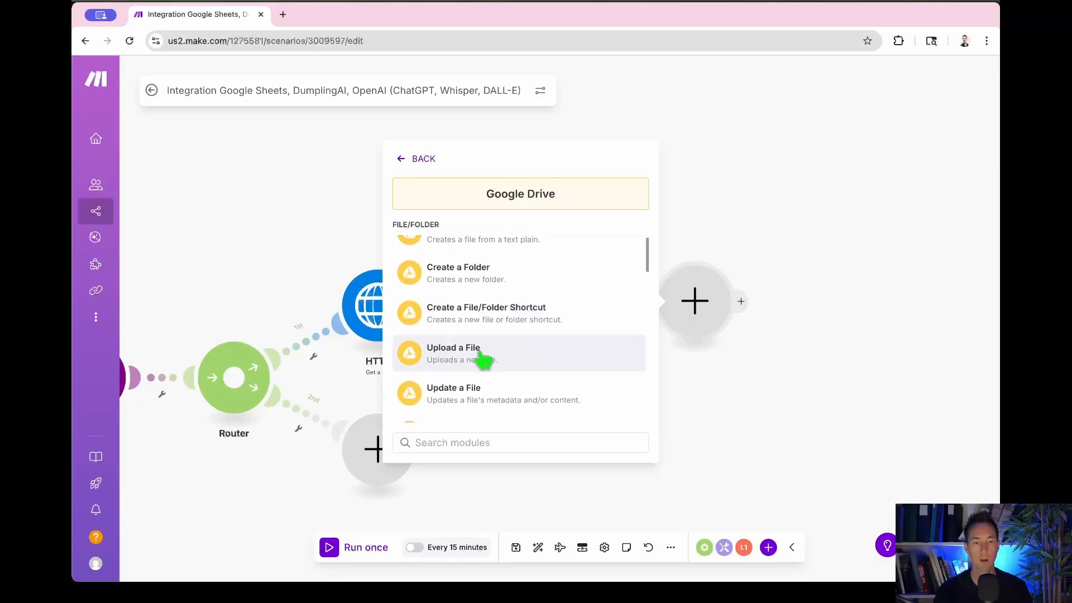
click(489, 351)
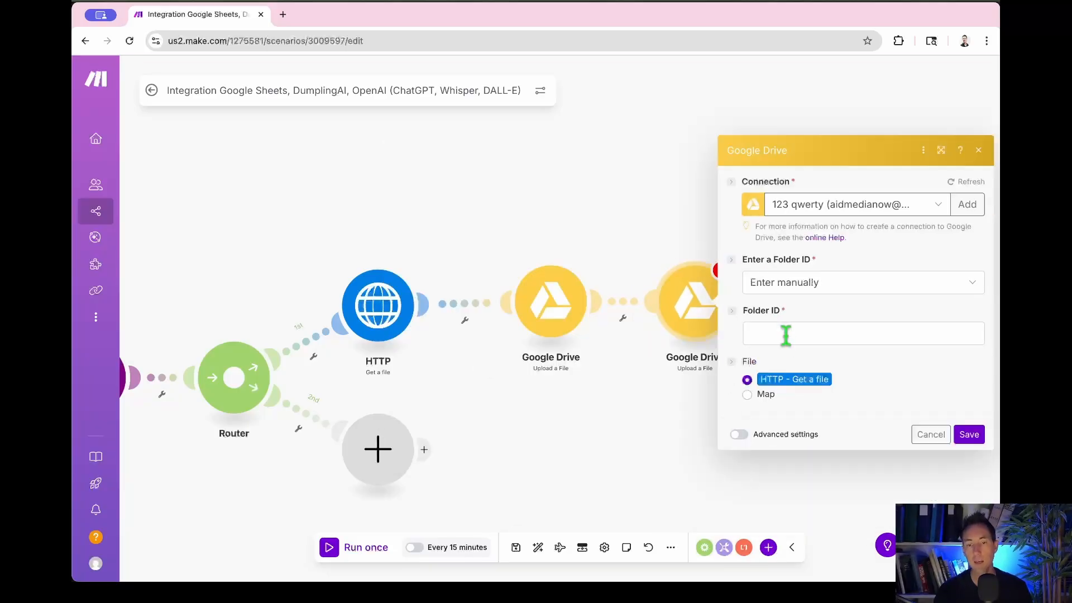
Choose the second Google Drive module's folder from the list as Auto Made HeyGen Videos in My Drive.
click(782, 334)
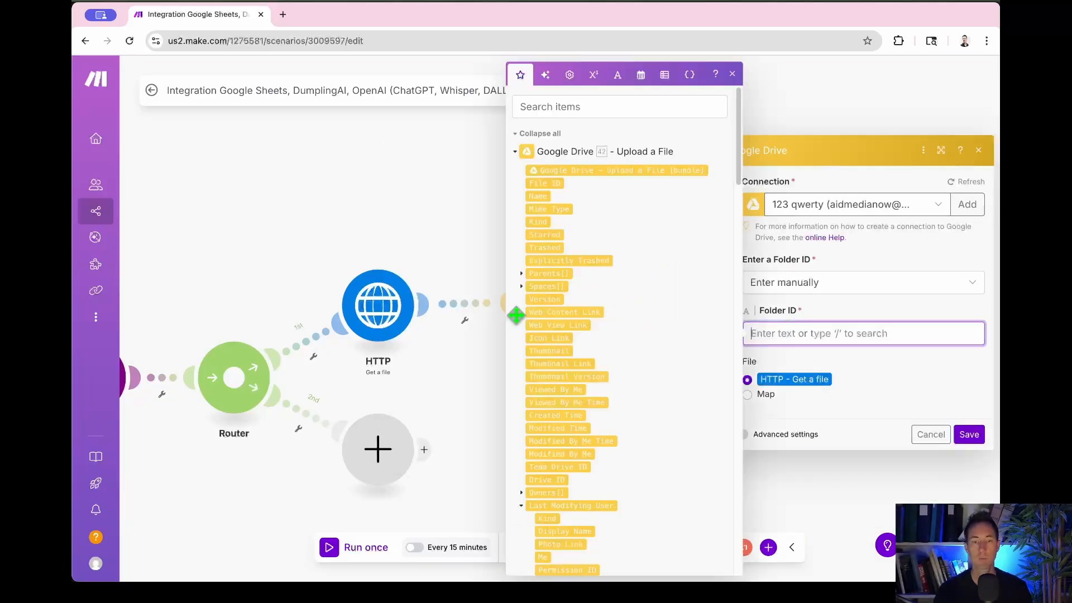
click(804, 286)
click(788, 326)
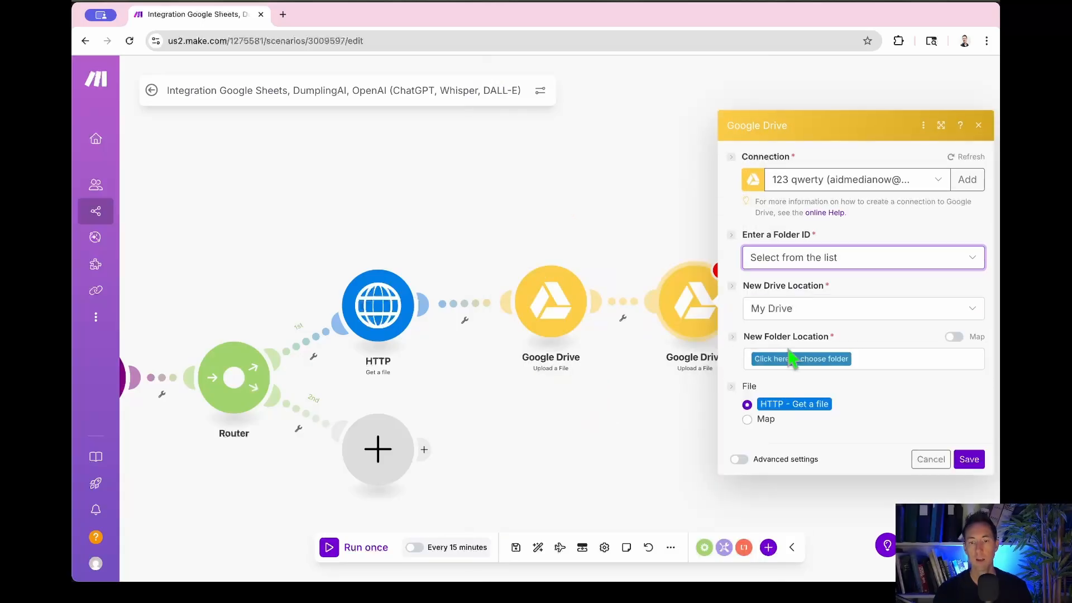
click(787, 358)
click(798, 418)
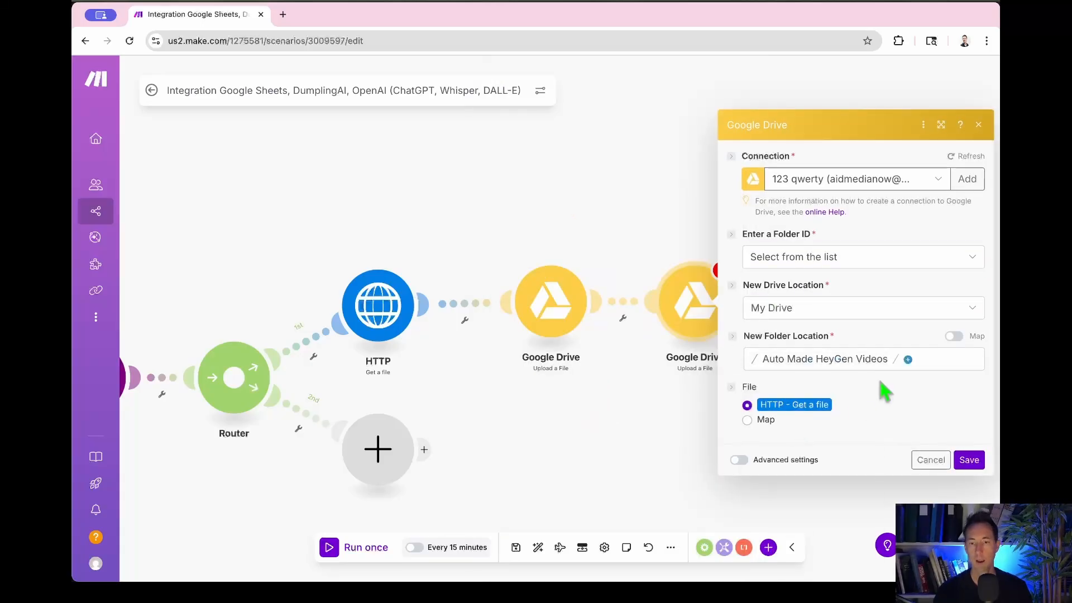
Switch the second Google Drive module's file source to Map, close its settings, and save the scenario despite the warnings.
drag(816, 335, 866, 429)
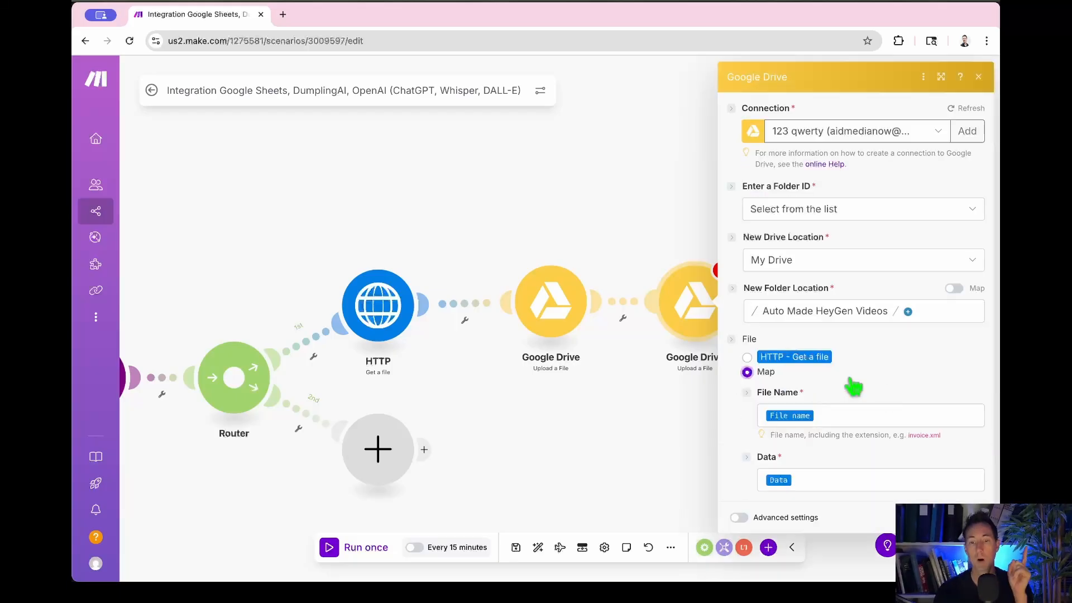
click(968, 460)
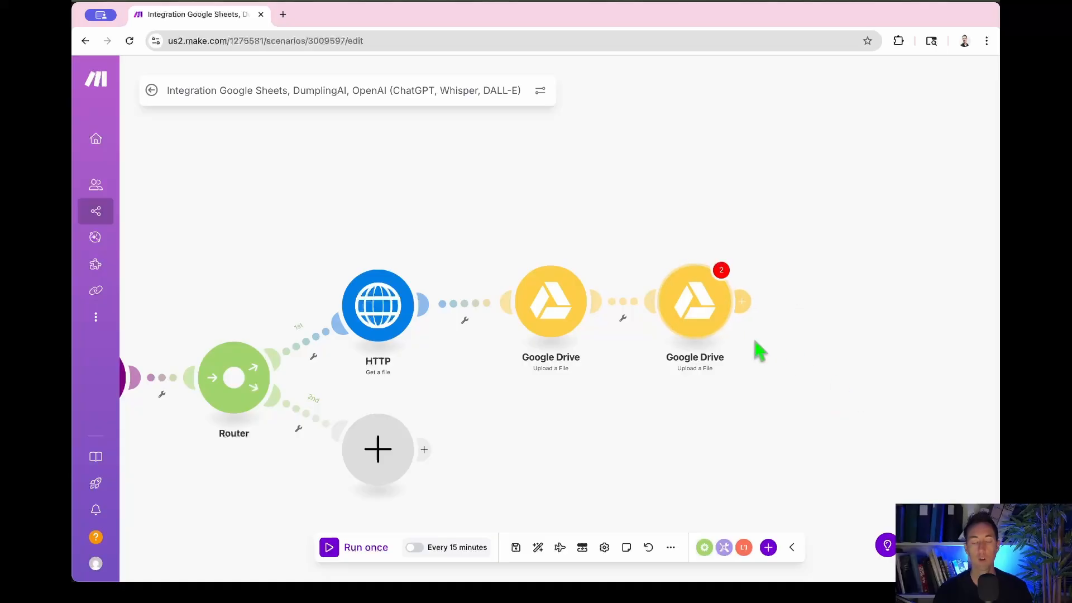
key(super+s)
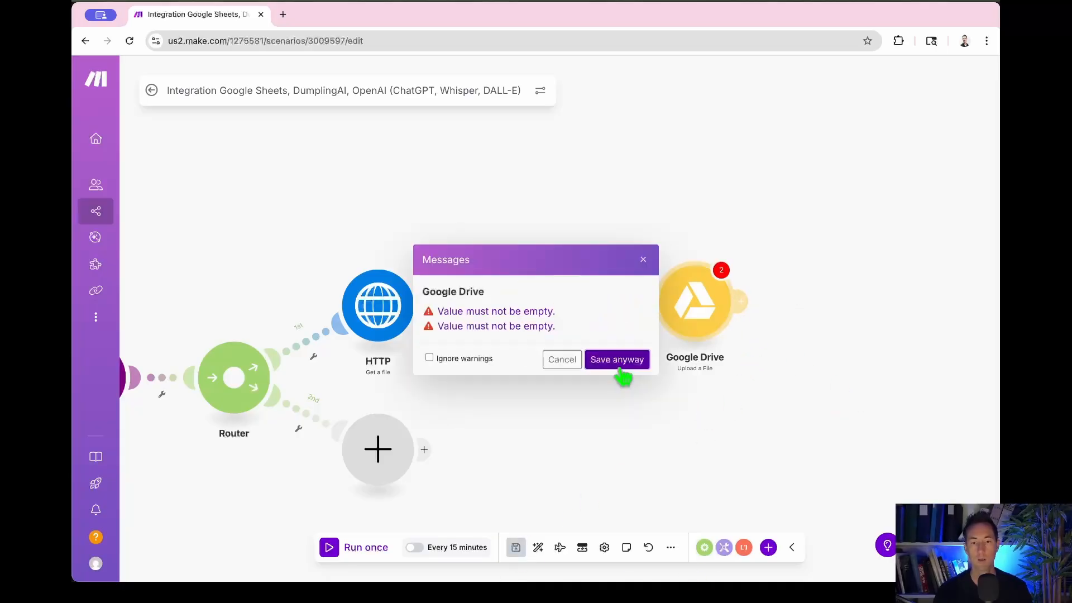
click(618, 362)
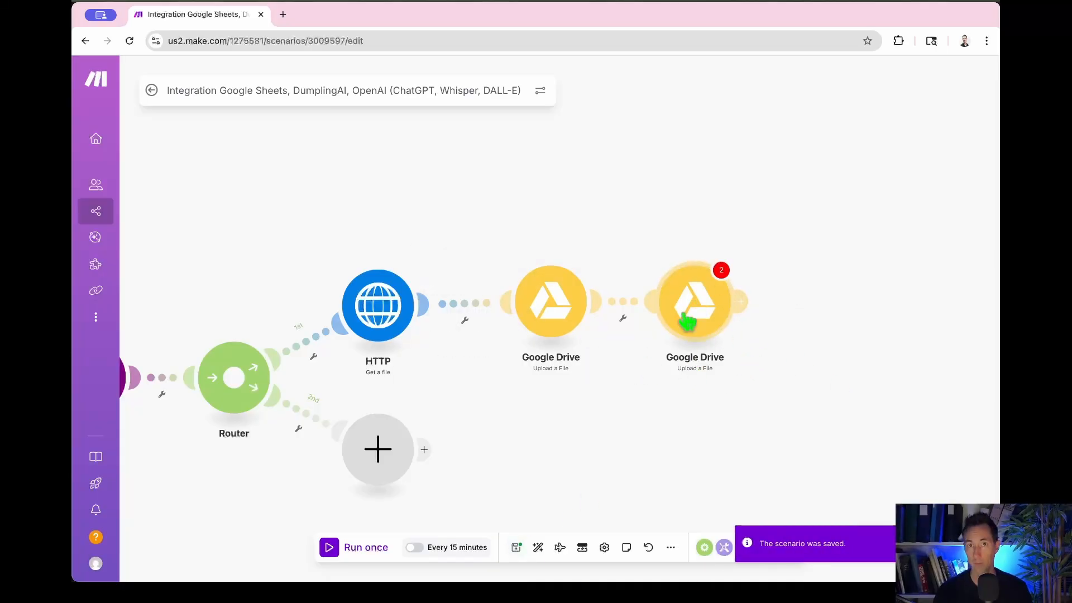
Add an Instagram for Business (Facebook login) Create a reel post module to the router's second route.
drag(311, 239, 621, 196)
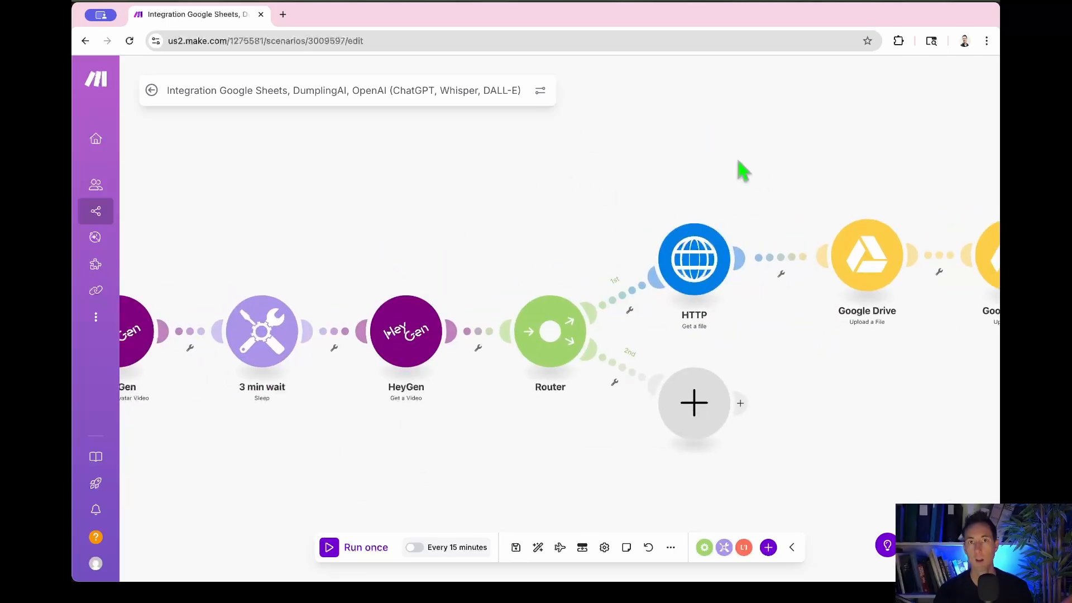
click(723, 396)
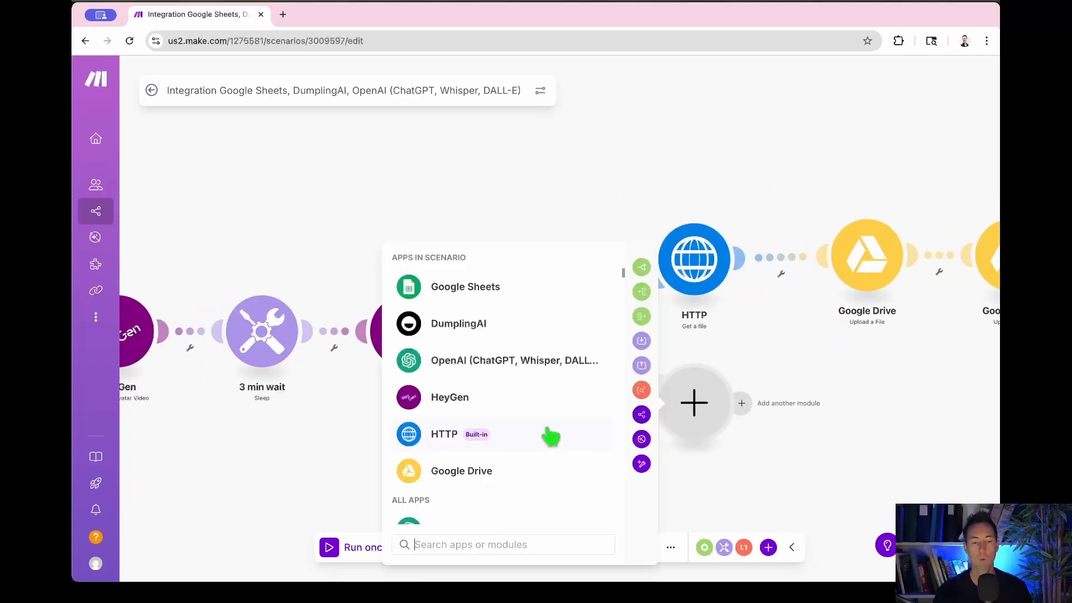
scroll(550, 438, down, 5)
scroll(550, 436, down, 3)
text(ins)
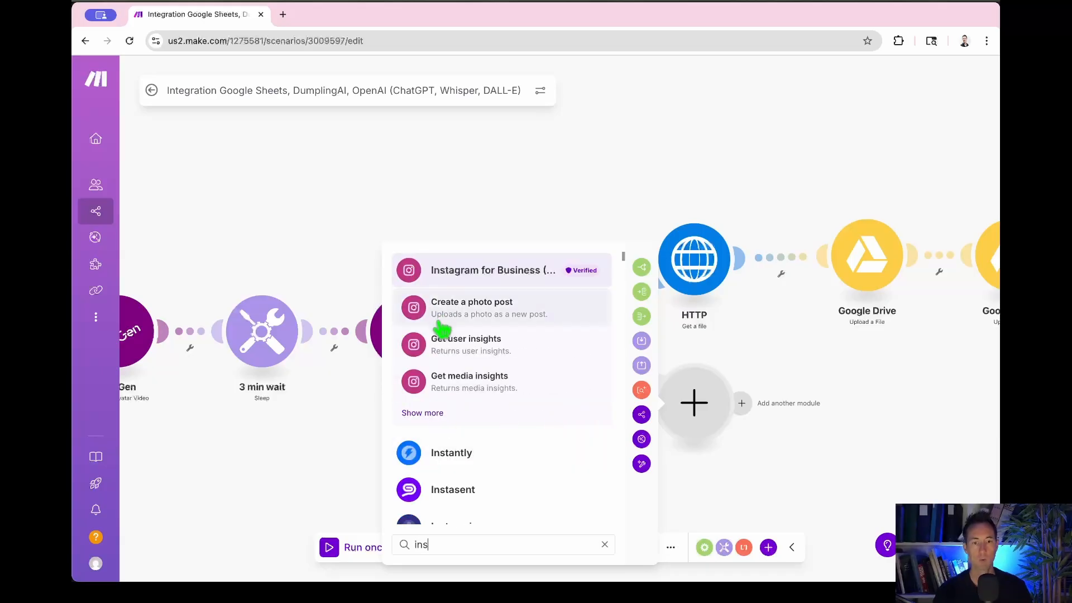
click(420, 274)
scroll(474, 422, down, 3)
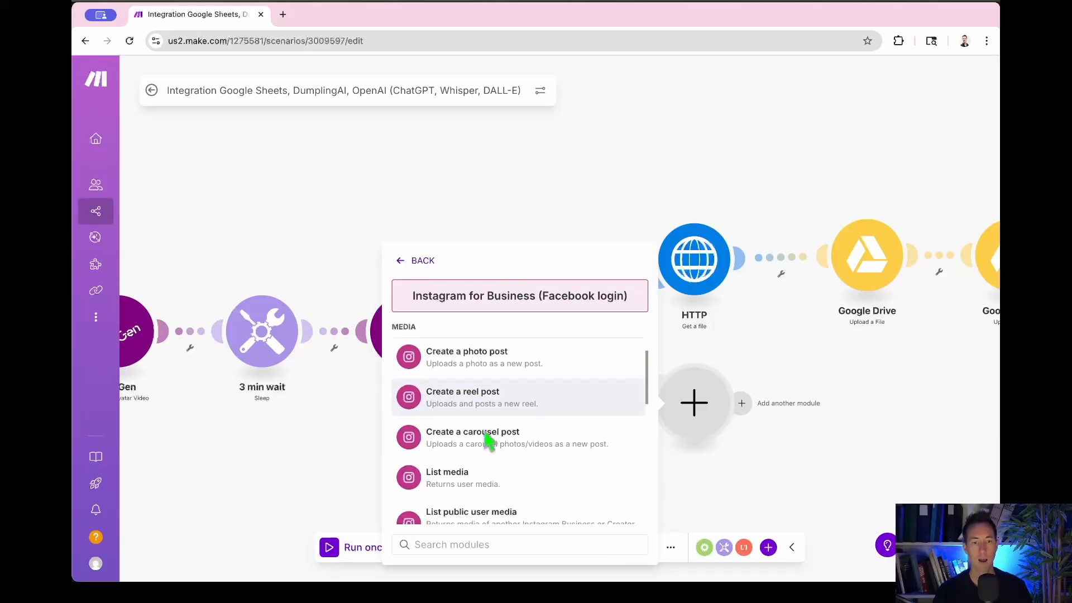
click(474, 411)
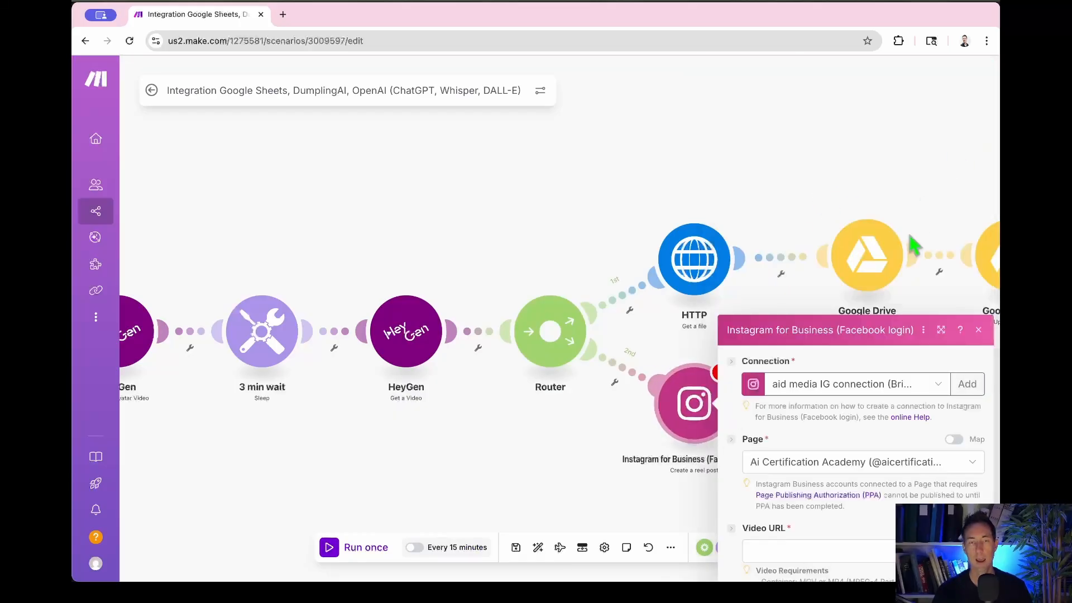
Map the Instagram reel's Video URL to Video Url from HeyGen Get a Video, check the Caption and Cover Frame fields, and close the settings.
click(801, 295)
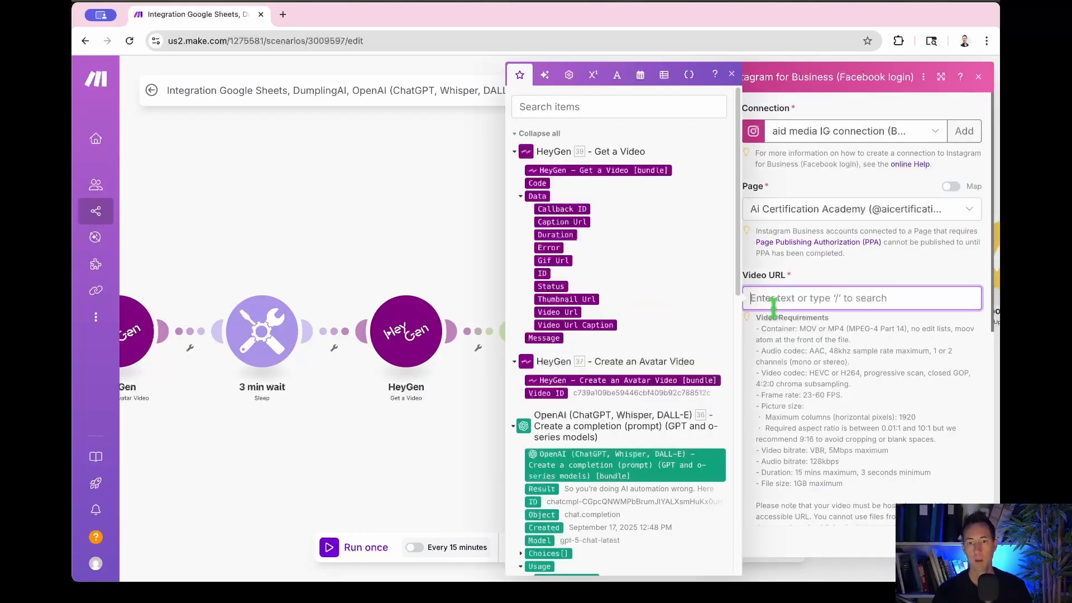
click(552, 312)
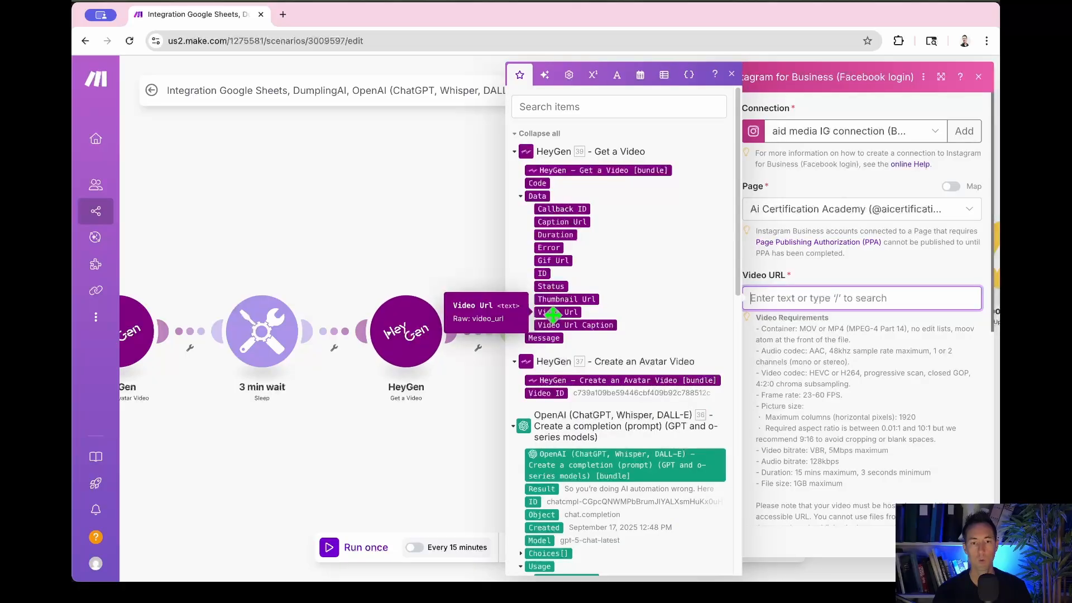
scroll(842, 408, down, 6)
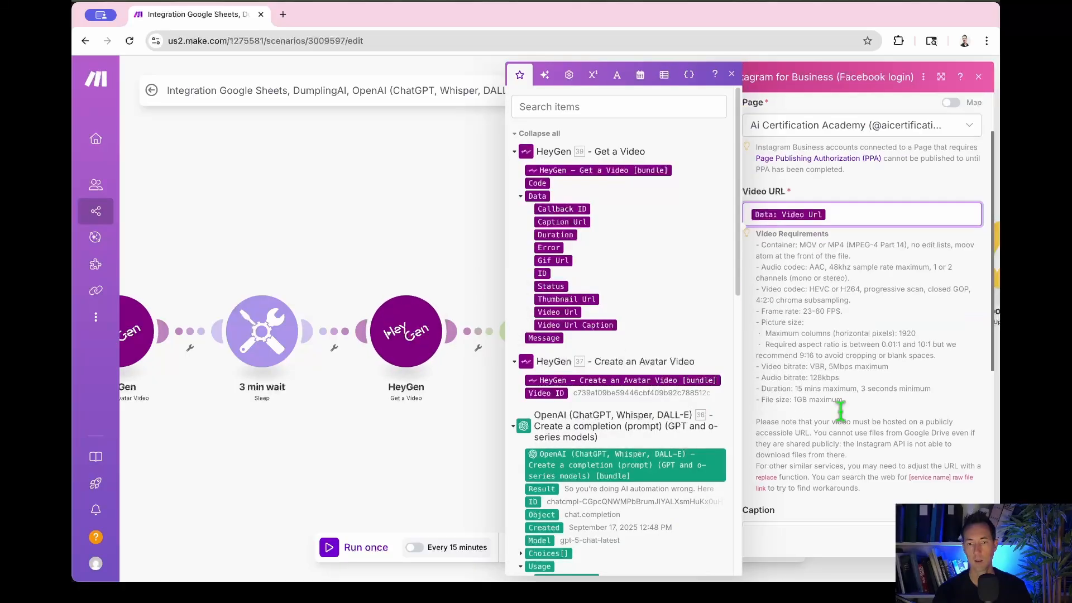
click(787, 265)
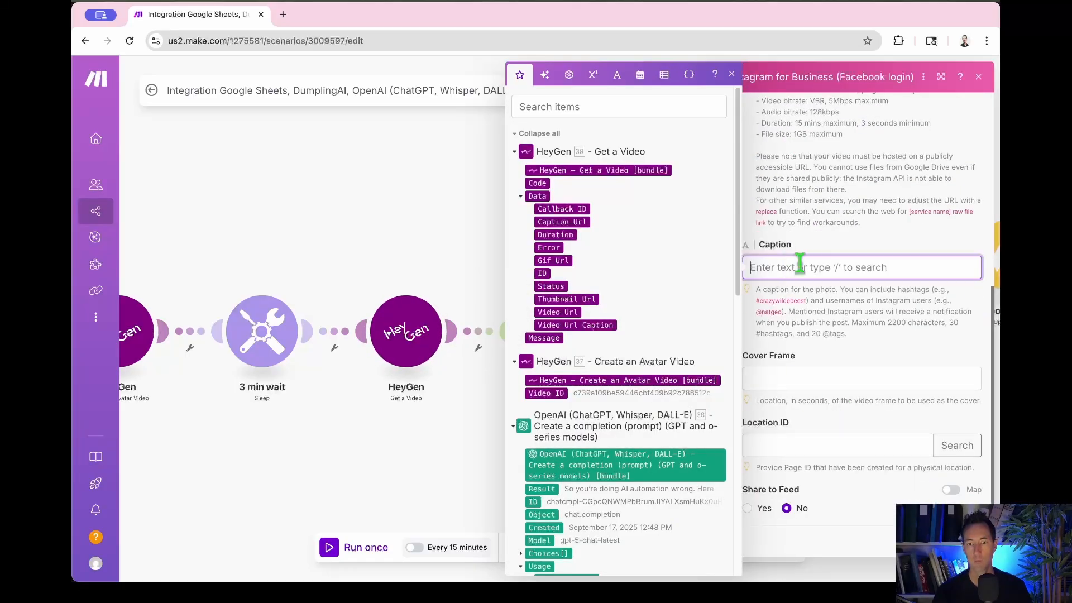
click(814, 376)
click(962, 541)
Move the Instagram module further from the router and unlink it from the second route.
drag(818, 400, 679, 277)
drag(556, 291, 659, 341)
drag(339, 373, 537, 416)
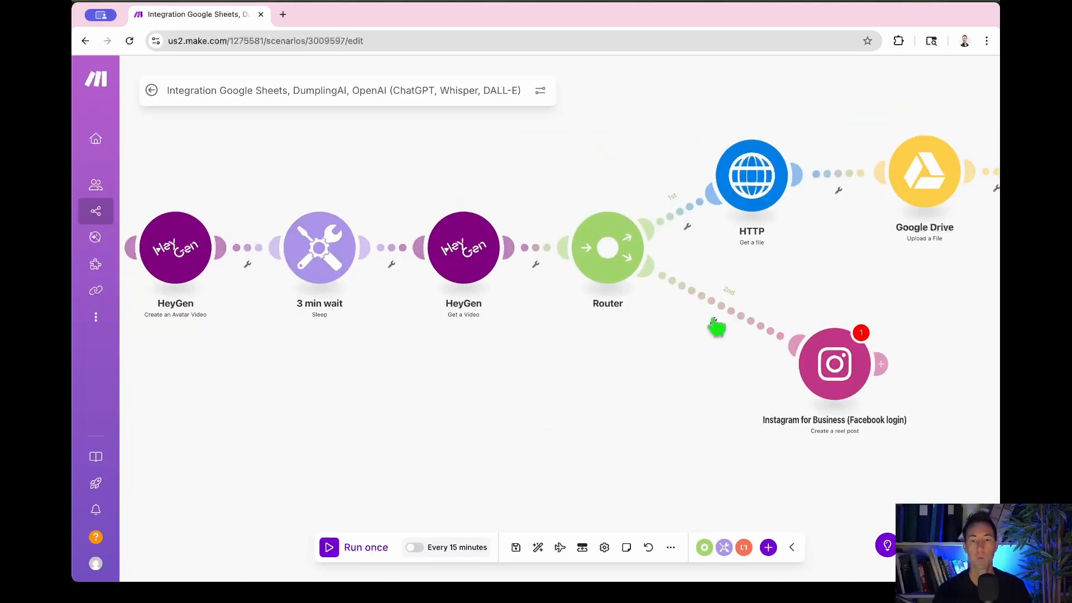
right_click(744, 315)
click(804, 344)
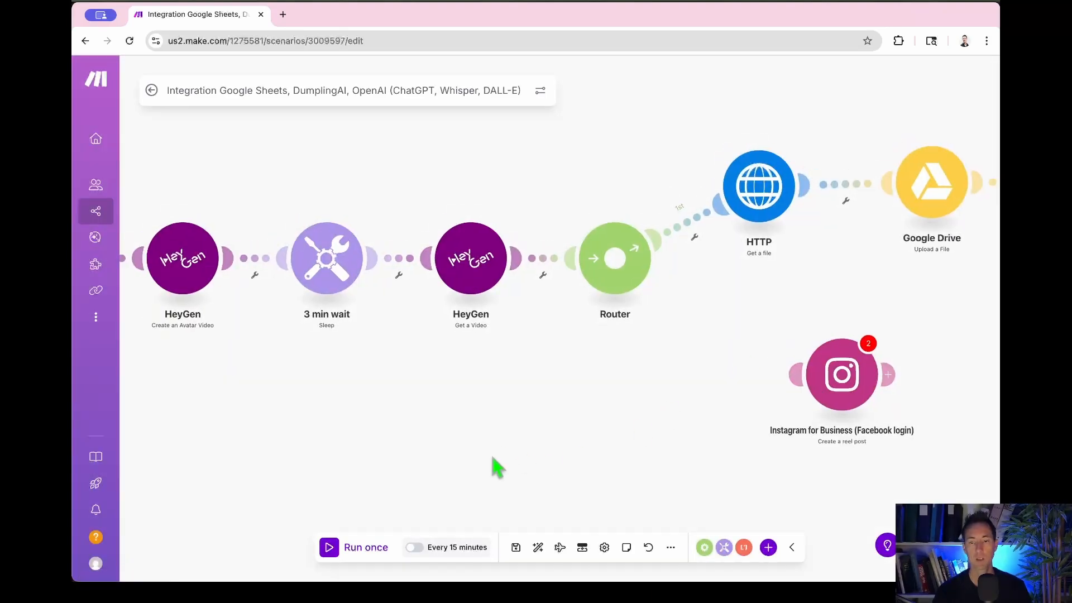
Set the HTTP Get a file module's URL to only the video_url value from HeyGen Get a Video, and save the module.
drag(492, 467, 569, 479)
scroll(546, 479, down, 5)
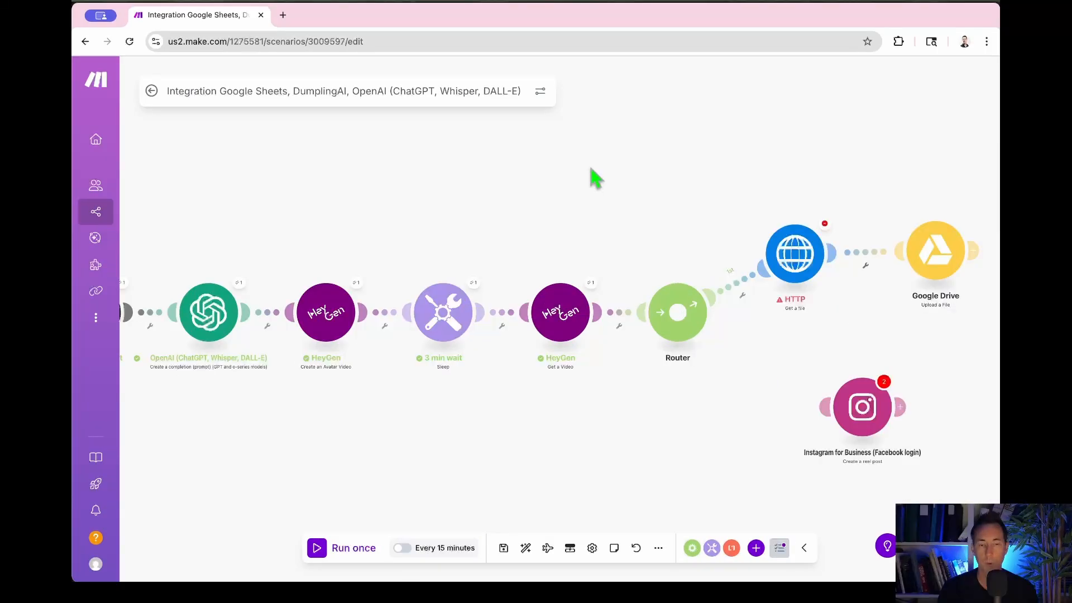
drag(624, 296, 573, 315)
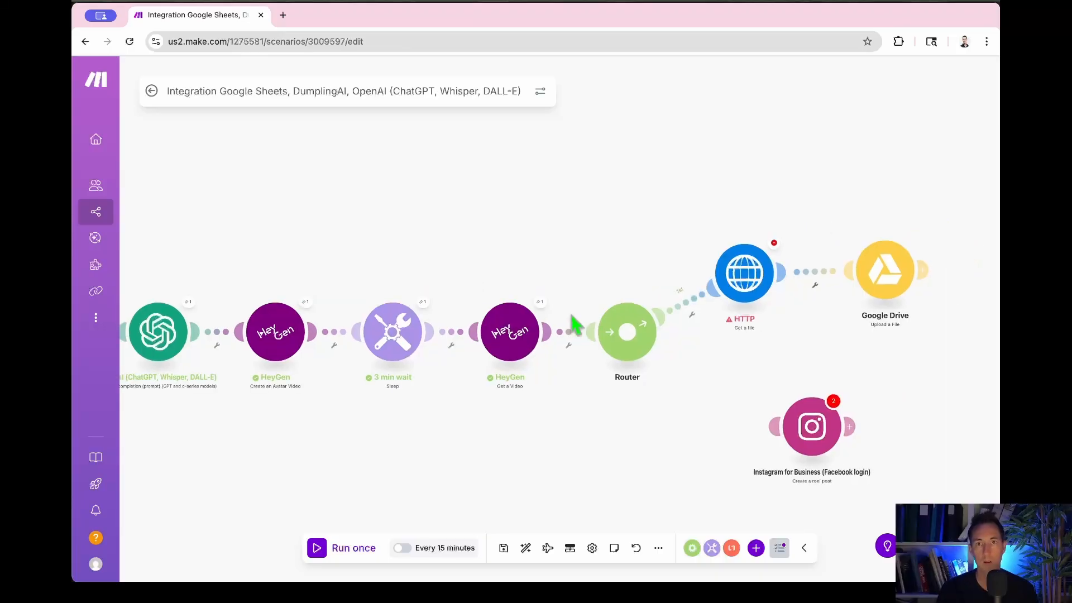
click(742, 301)
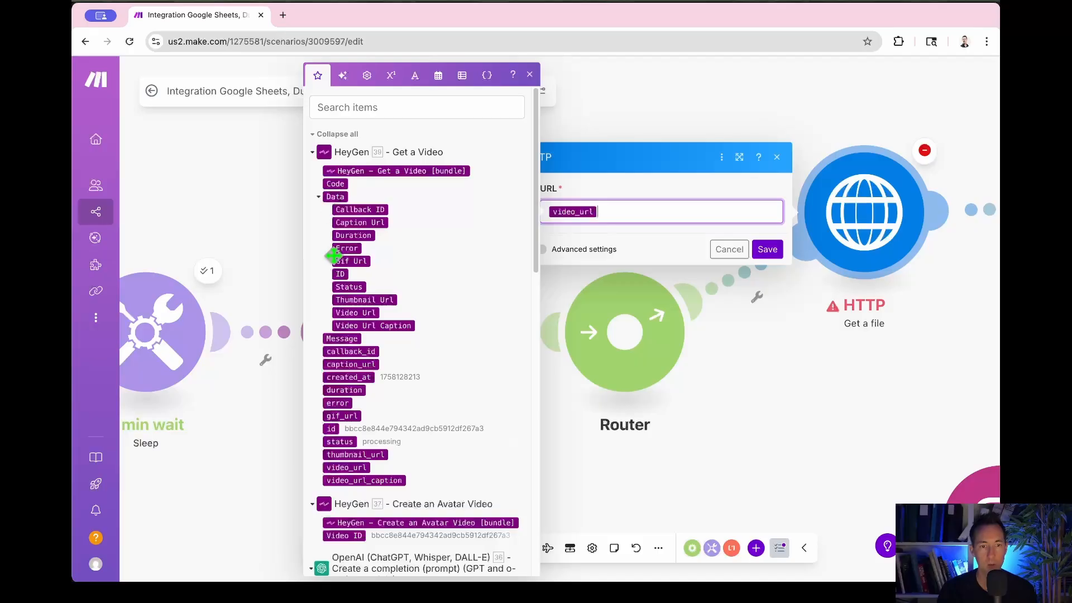
drag(343, 313, 587, 211)
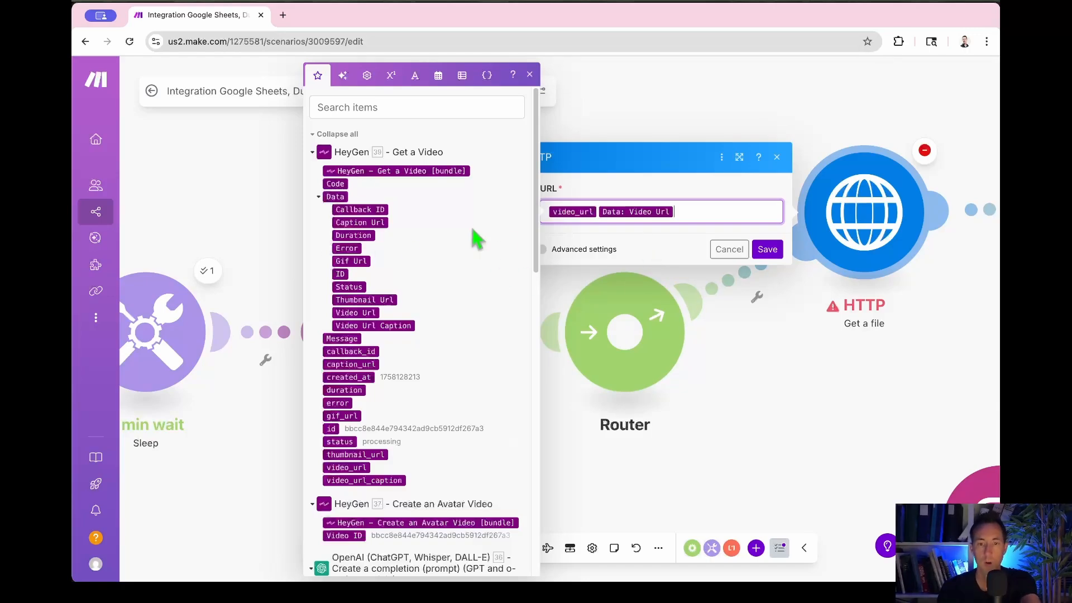
key(BackSpace)
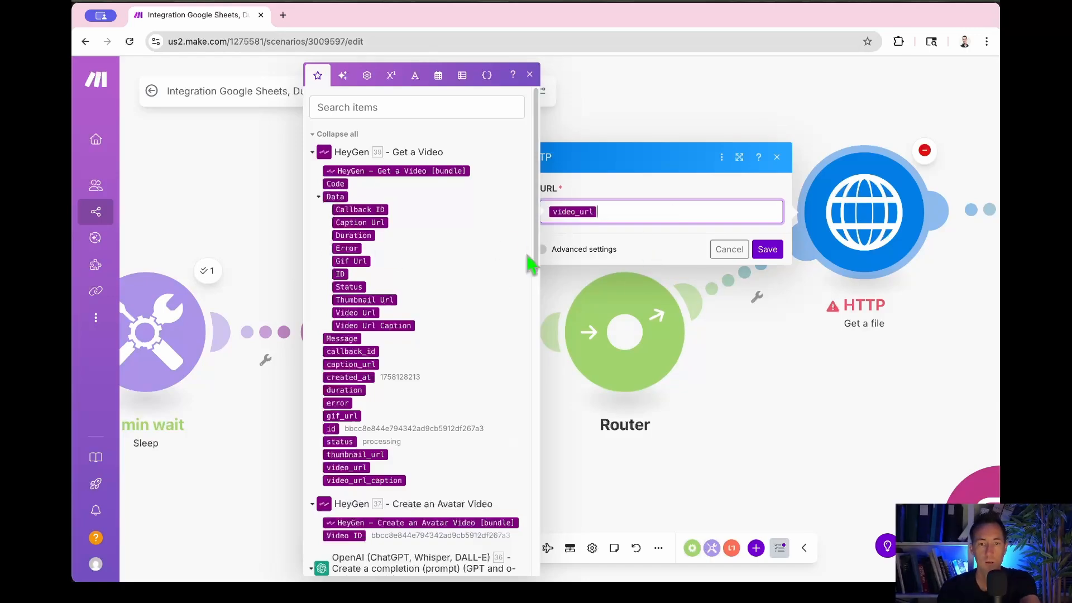
click(346, 467)
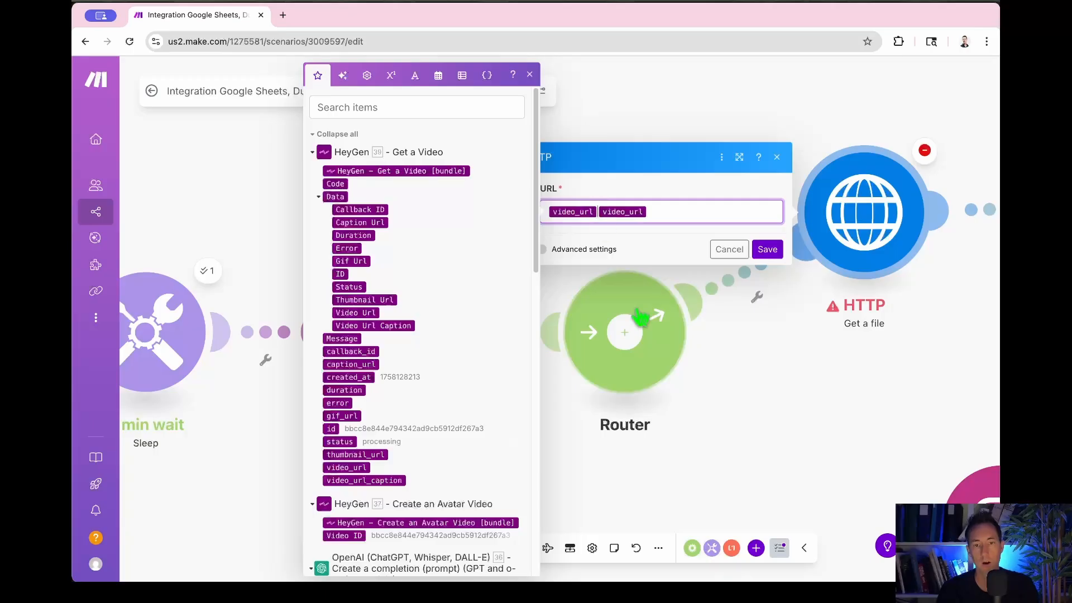
key(BackSpace)
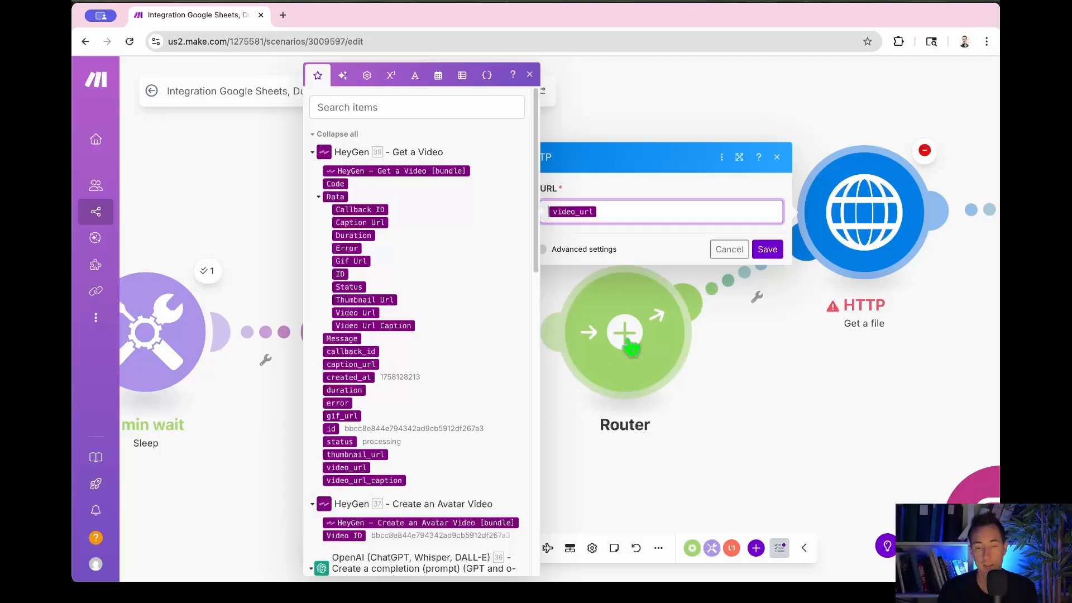
click(766, 249)
scroll(610, 443, right, 5)
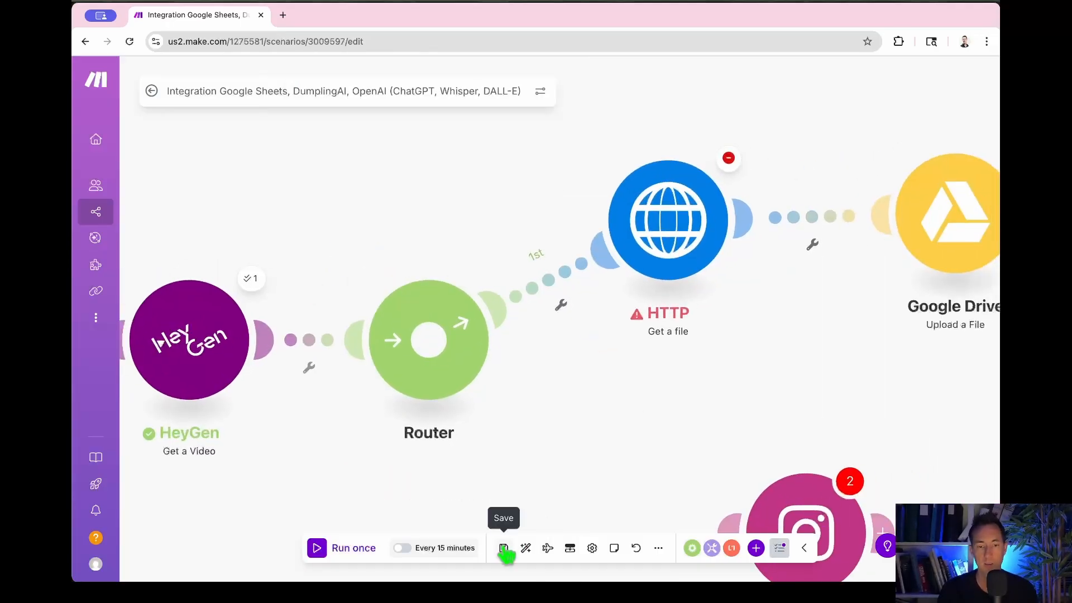
Delete the spare, unlinked Google Drive Upload a File module beyond the connected one.
scroll(455, 464, right, 5)
scroll(502, 418, right, 5)
drag(566, 309, 598, 270)
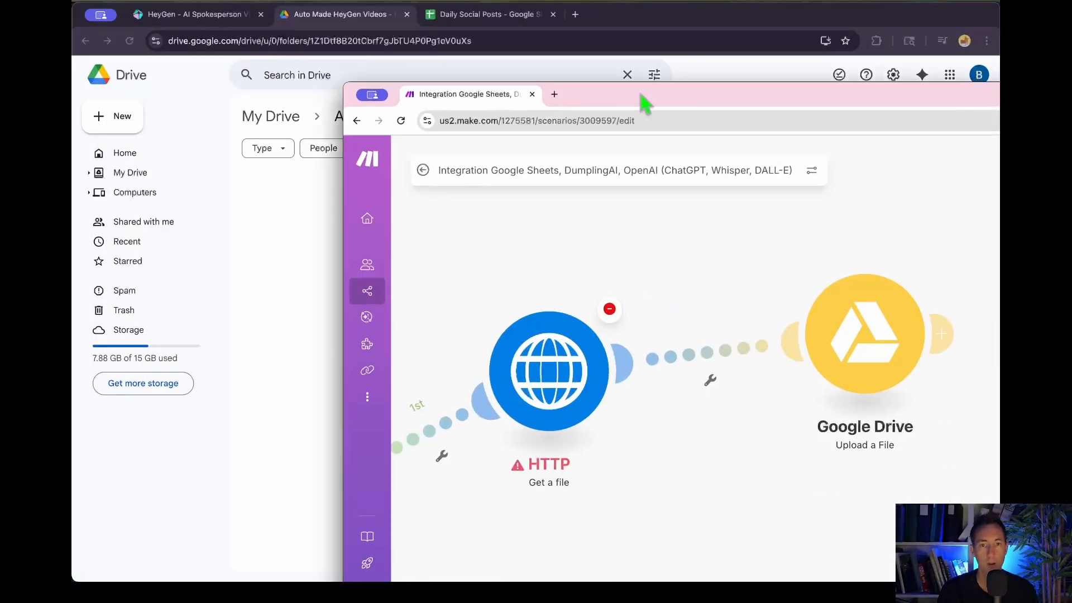
scroll(600, 232, right, 5)
scroll(600, 231, right, 2)
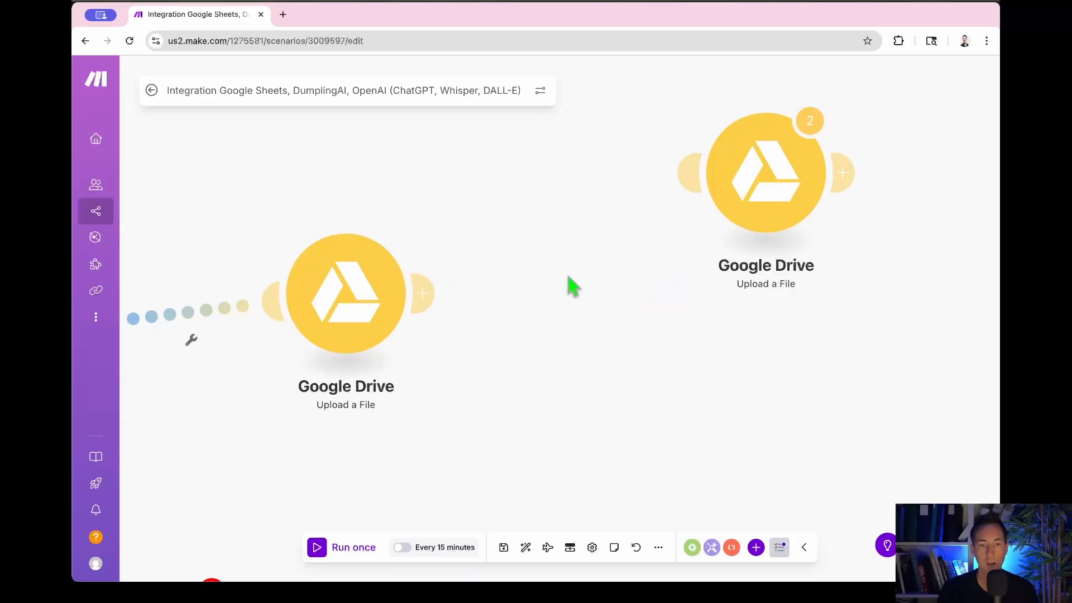
right_click(765, 190)
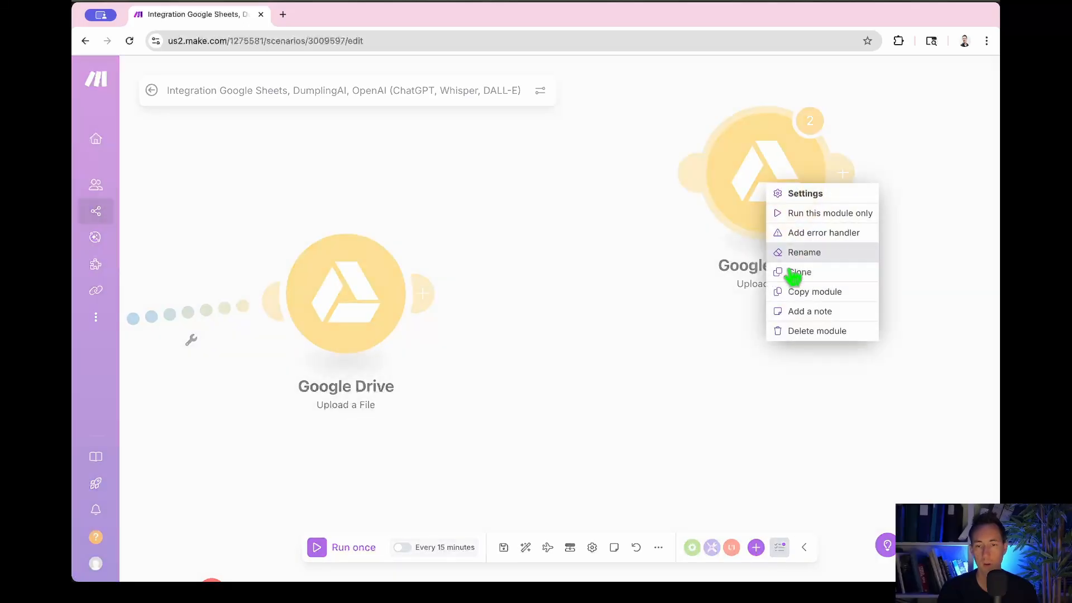
click(806, 333)
Add a Google Drive Update a File module after the connected Upload a File module.
right_click(573, 294)
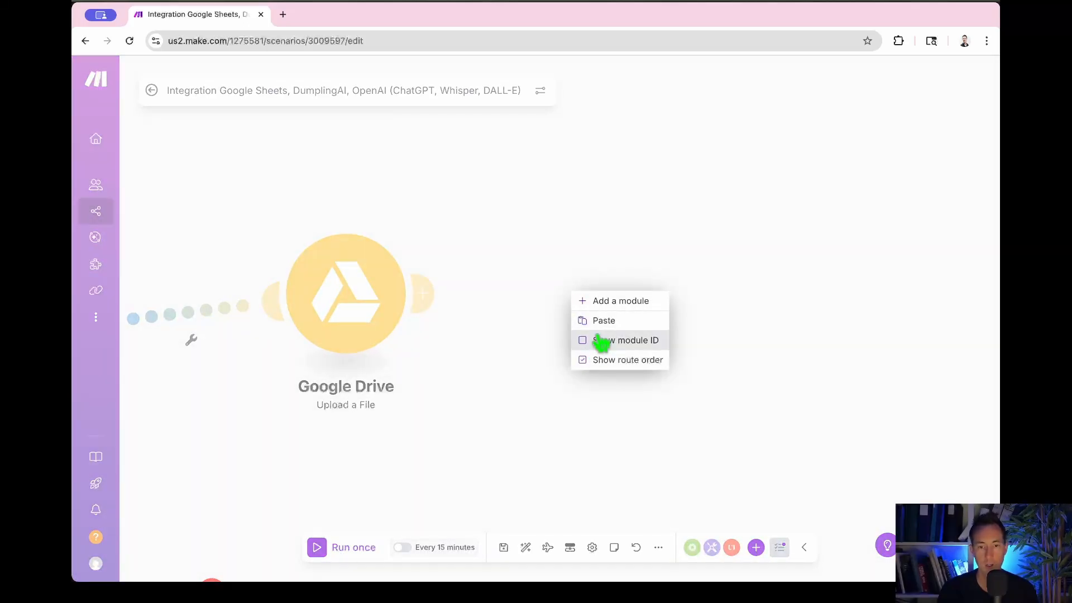
click(600, 302)
click(683, 360)
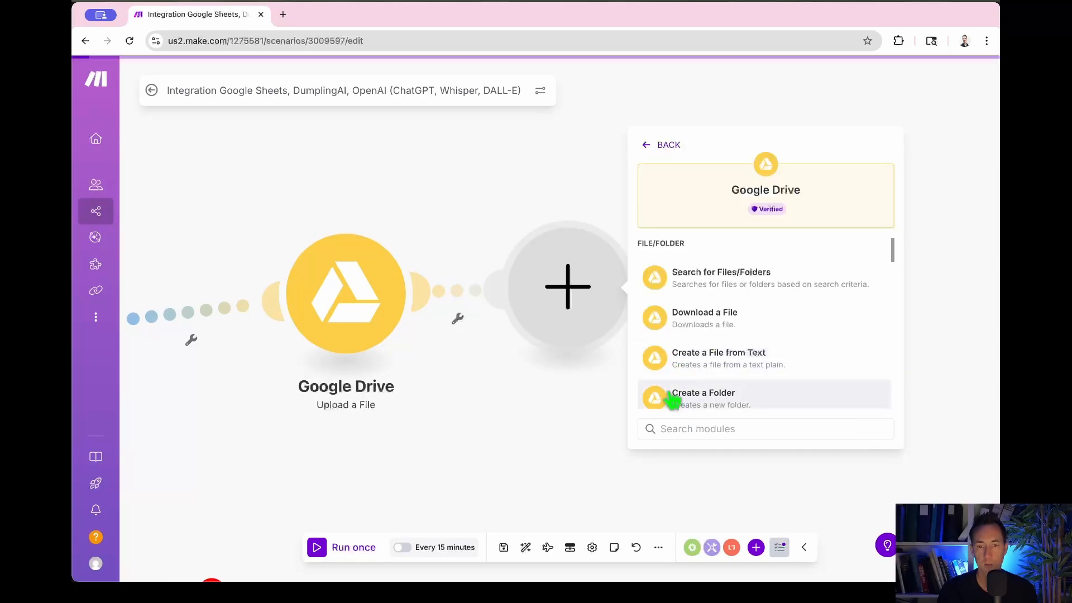
scroll(743, 346, down, 3)
click(734, 352)
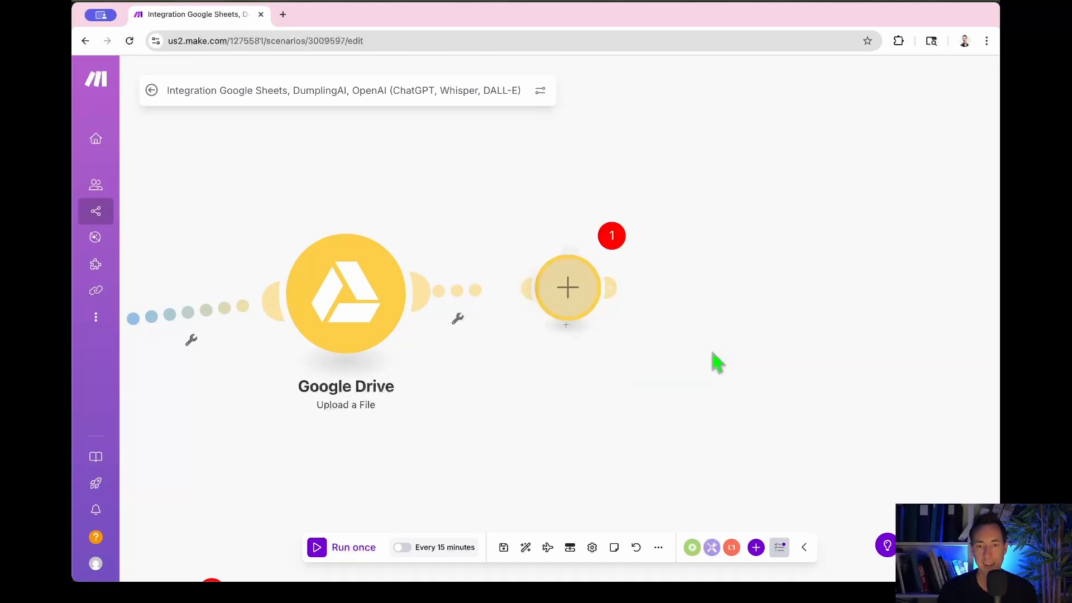
Set the Update a File module to select its file from the list, choose the Auto Made HeyGen Videos folder, and try to save.
click(720, 209)
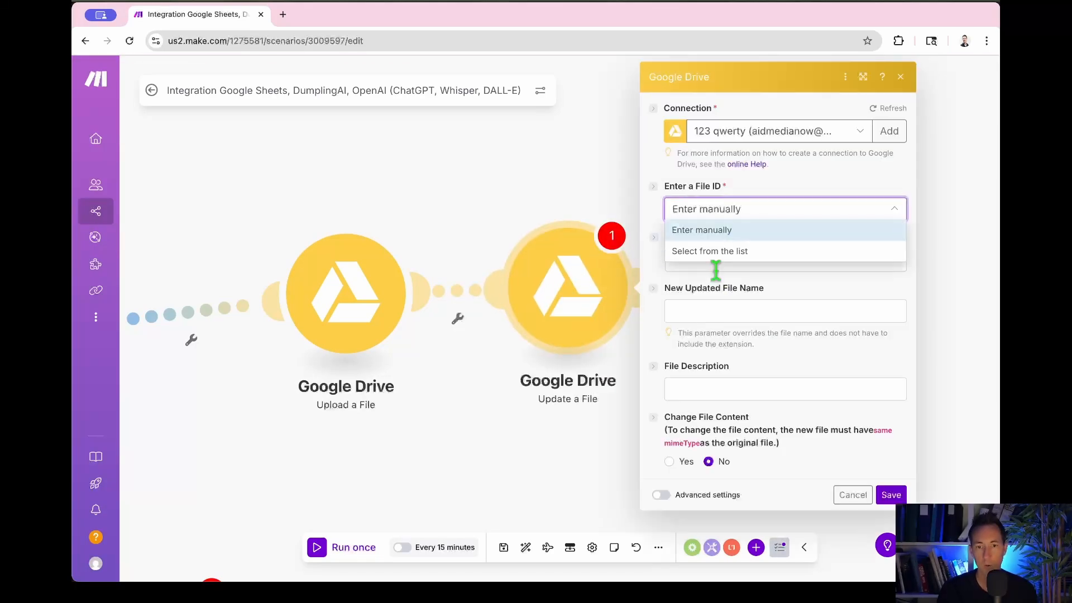
click(707, 249)
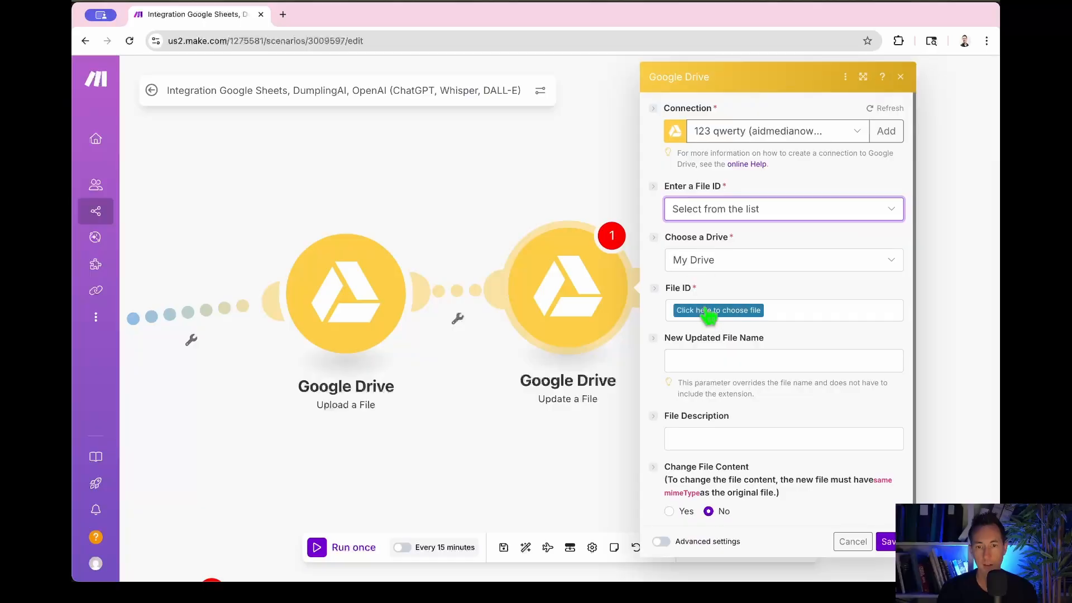
click(713, 311)
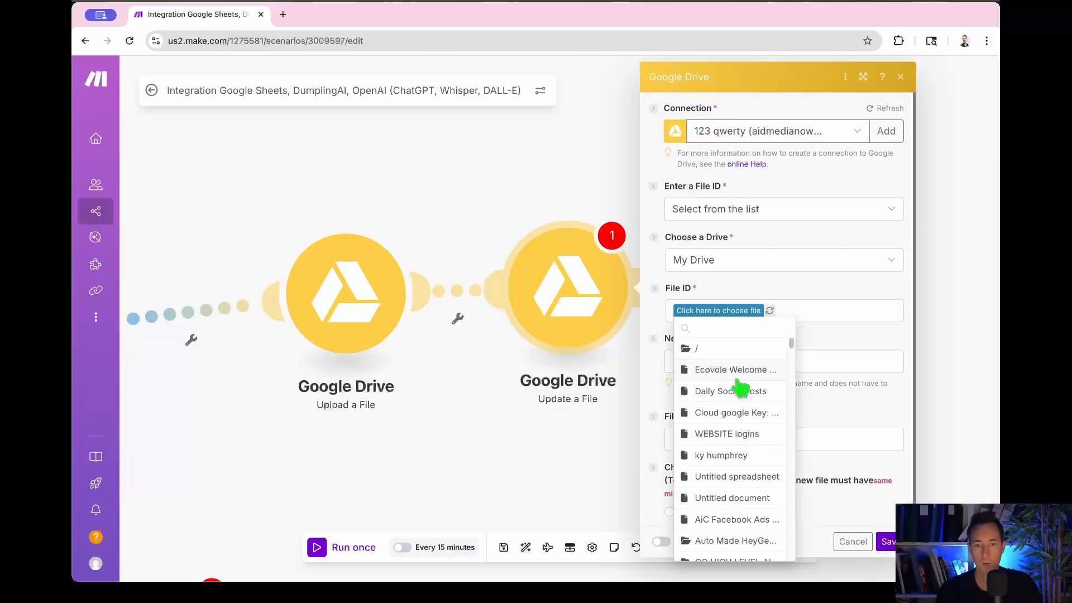
click(713, 328)
text(auto)
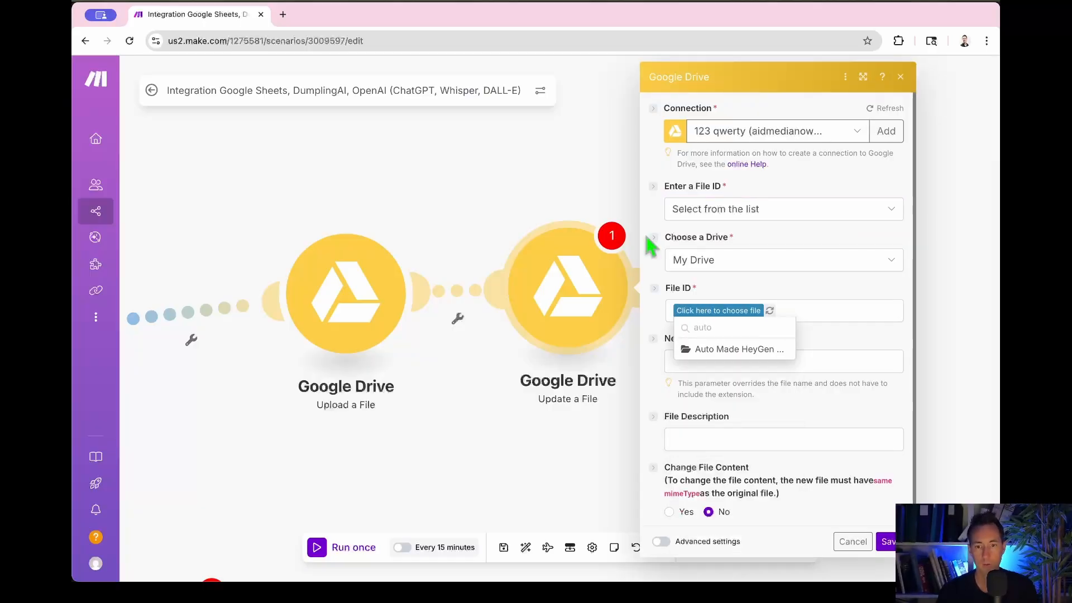
click(734, 350)
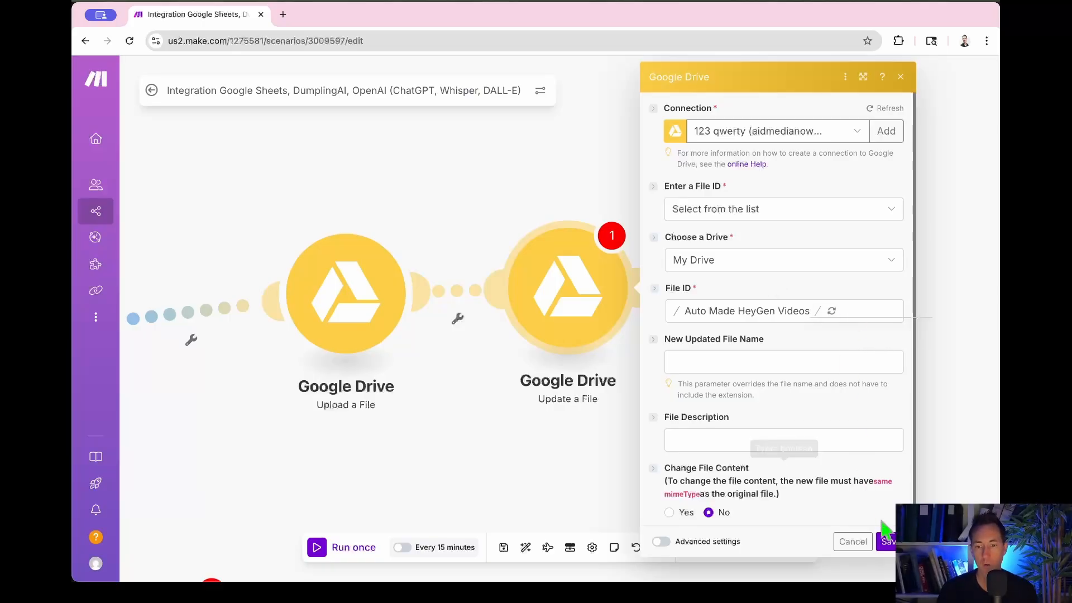
click(886, 543)
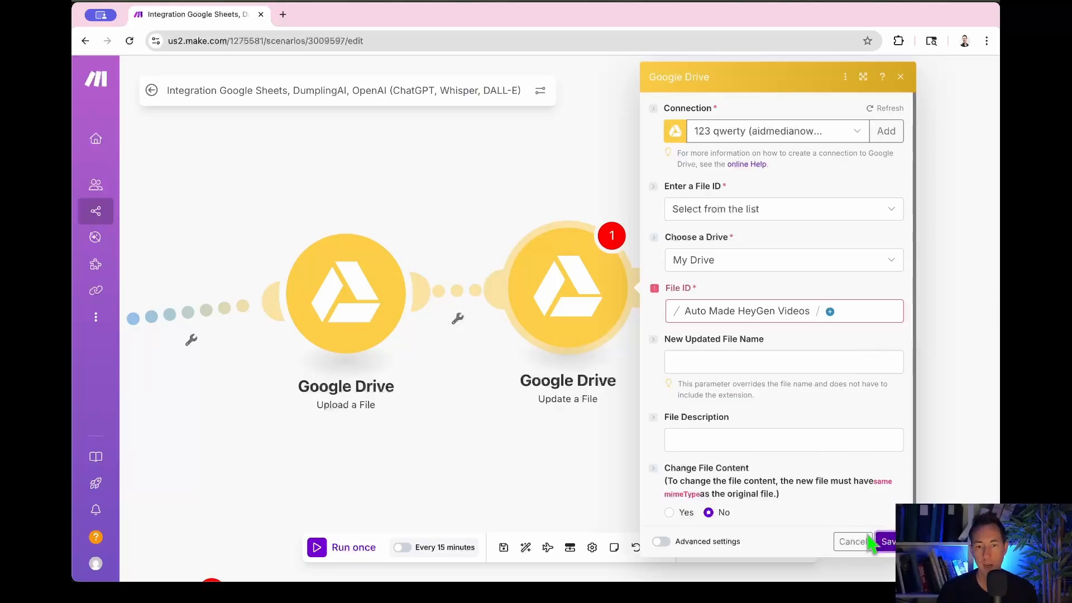
Close the Update a File settings, move the module well away from Upload a File, and unlink it.
click(574, 463)
drag(574, 321, 957, 261)
click(657, 277)
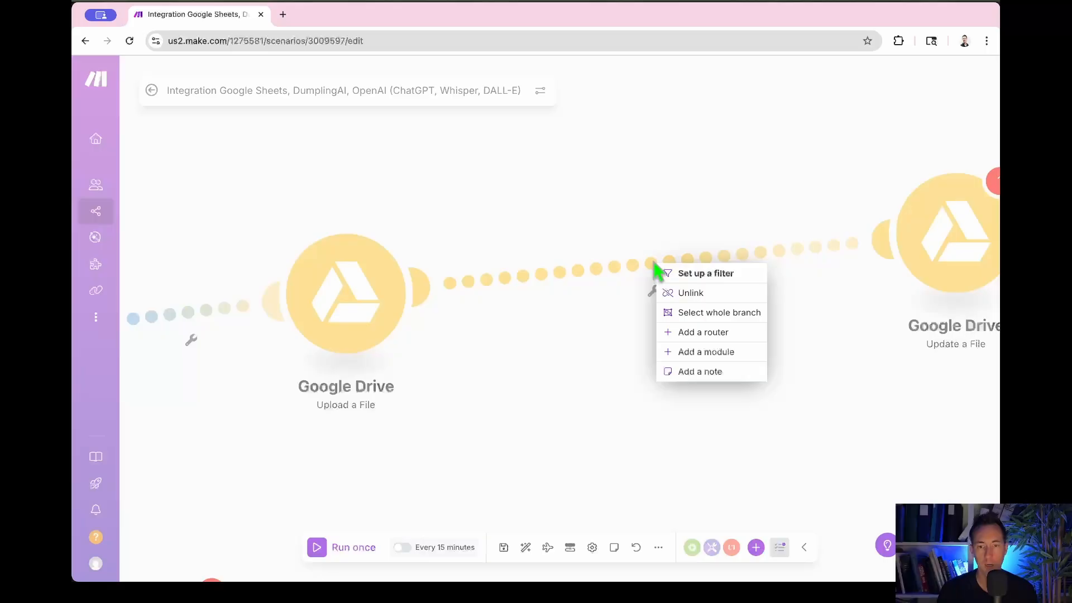
click(692, 293)
Review the HTTP Get a file module's URL mapping and the Sleep module's delay.
scroll(364, 481, down, 5)
scroll(438, 461, up, 5)
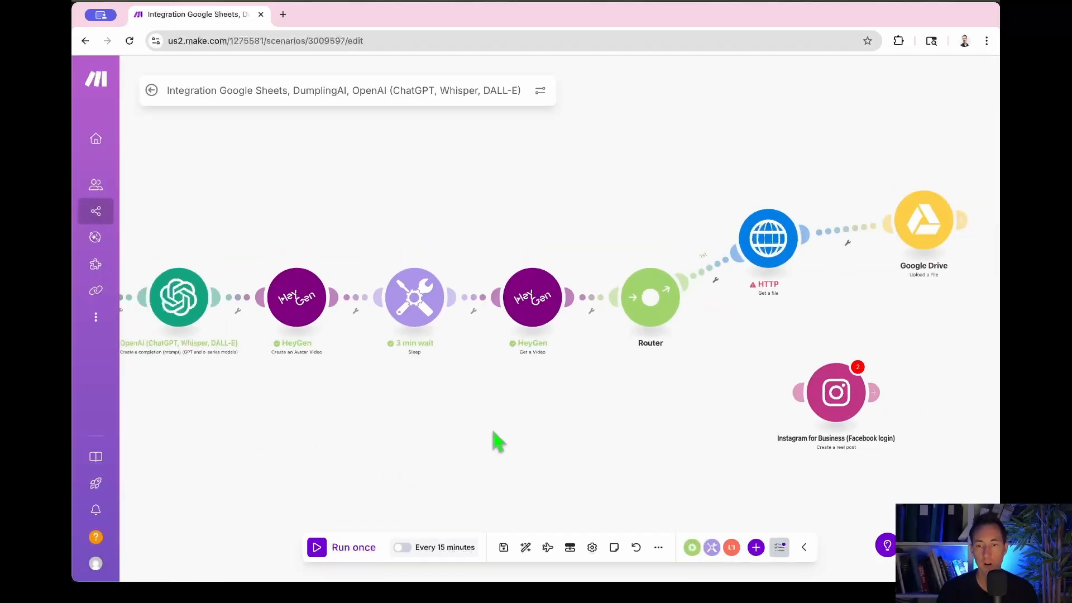
drag(546, 443, 575, 443)
scroll(574, 442, down, 2)
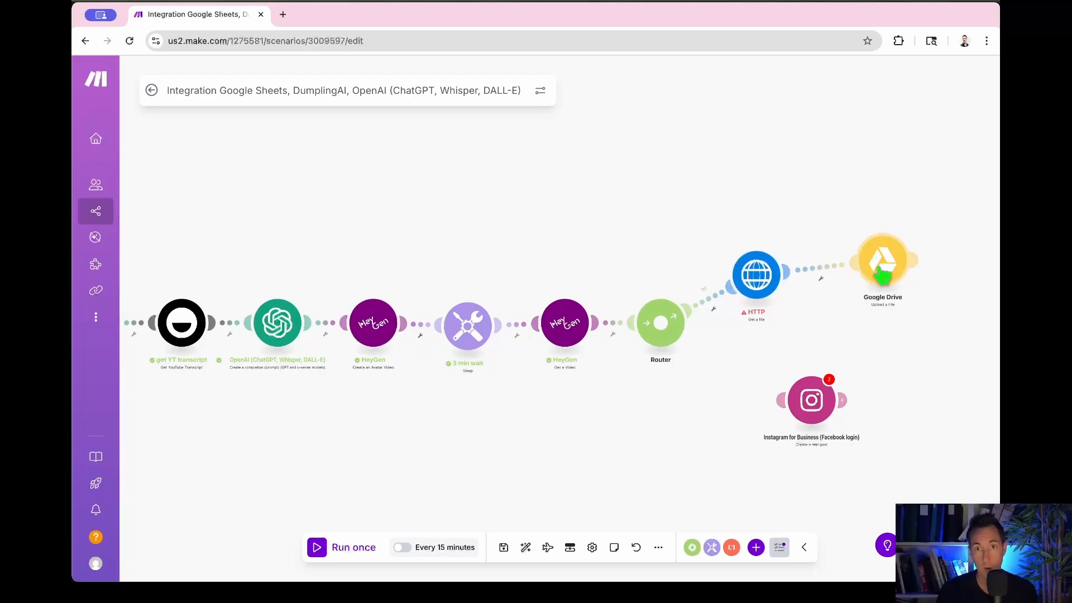
scroll(670, 245, down, 2)
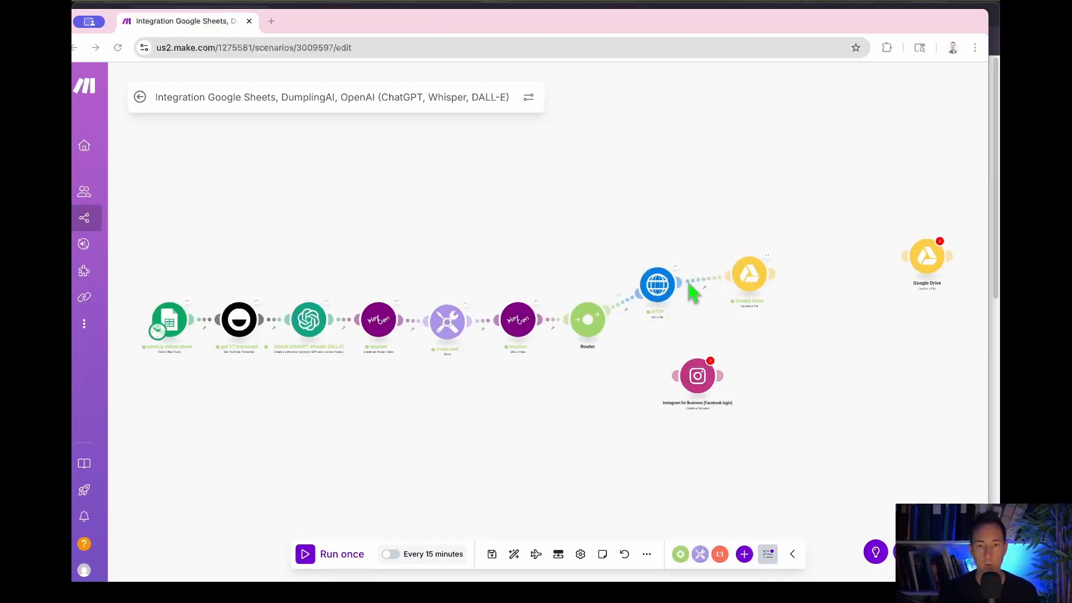
click(657, 285)
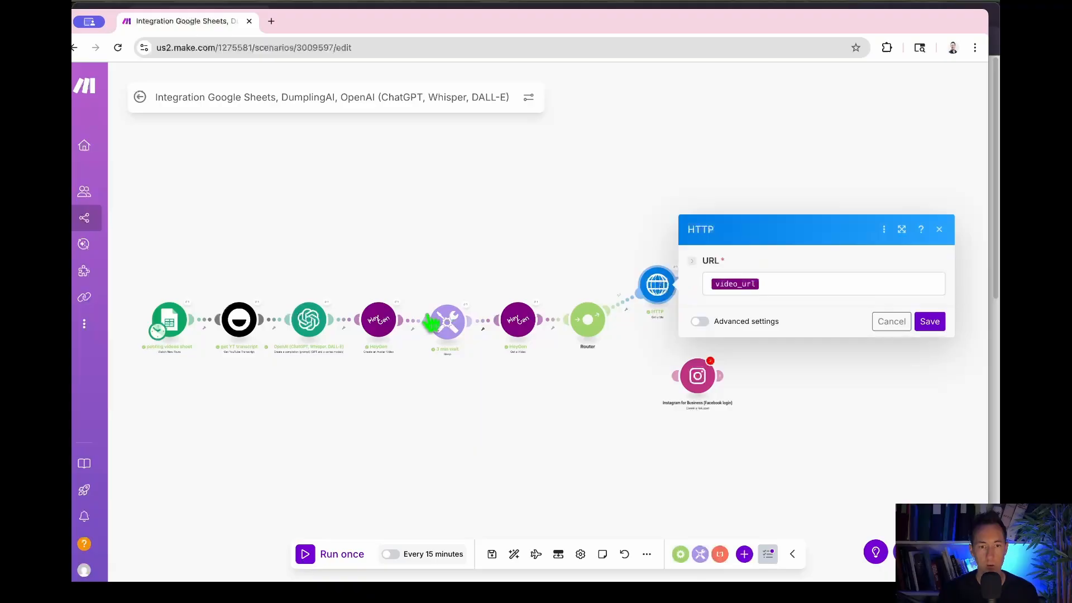
click(440, 401)
click(446, 320)
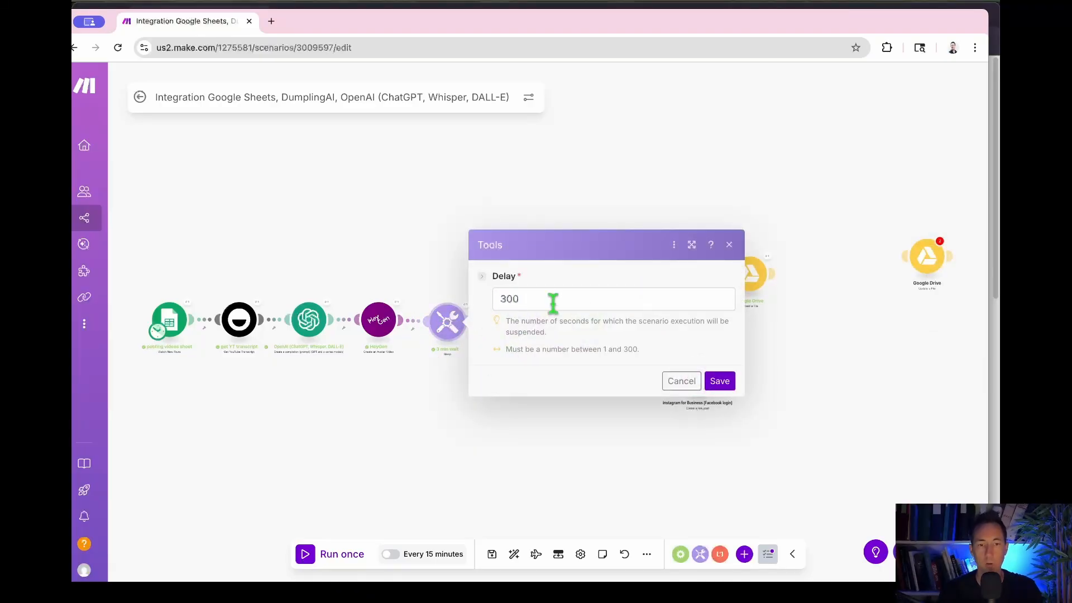
click(667, 293)
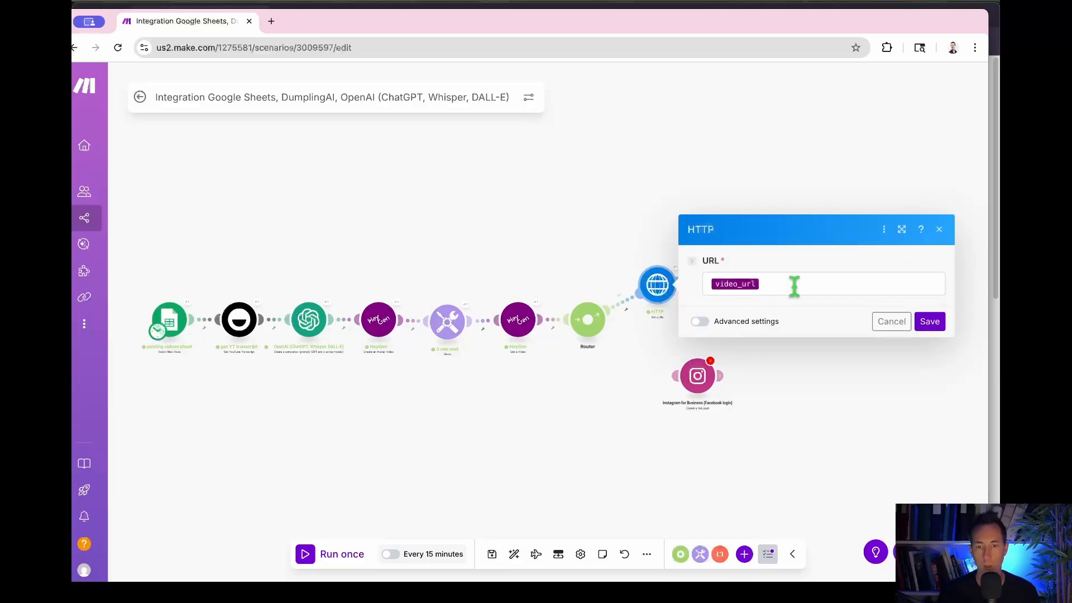
click(794, 286)
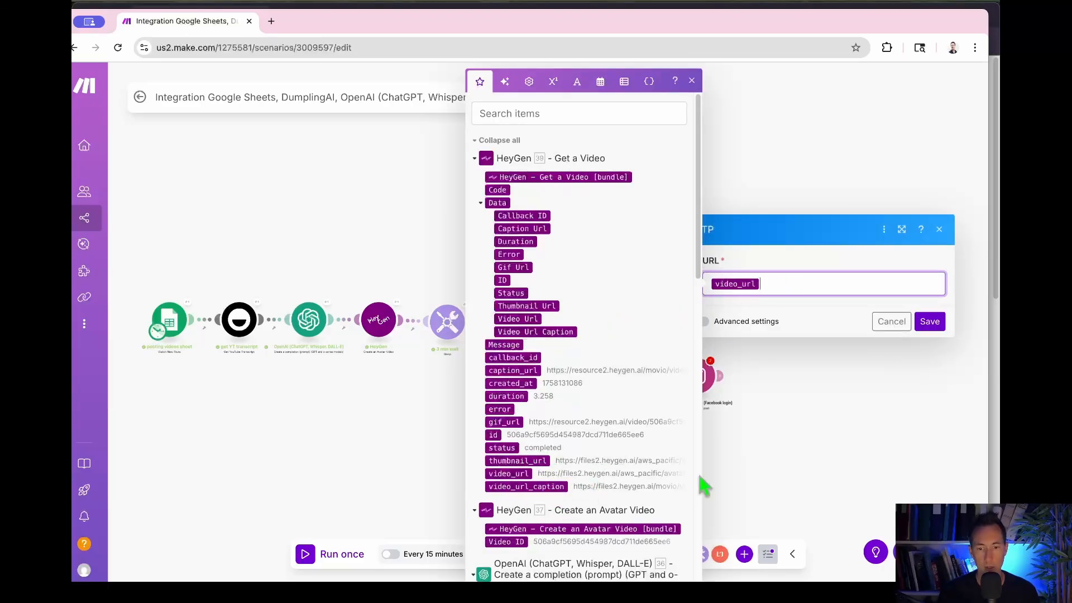
Close the HTTP settings and open the last run's output of the HeyGen Get a Video module.
drag(418, 383, 433, 389)
click(534, 333)
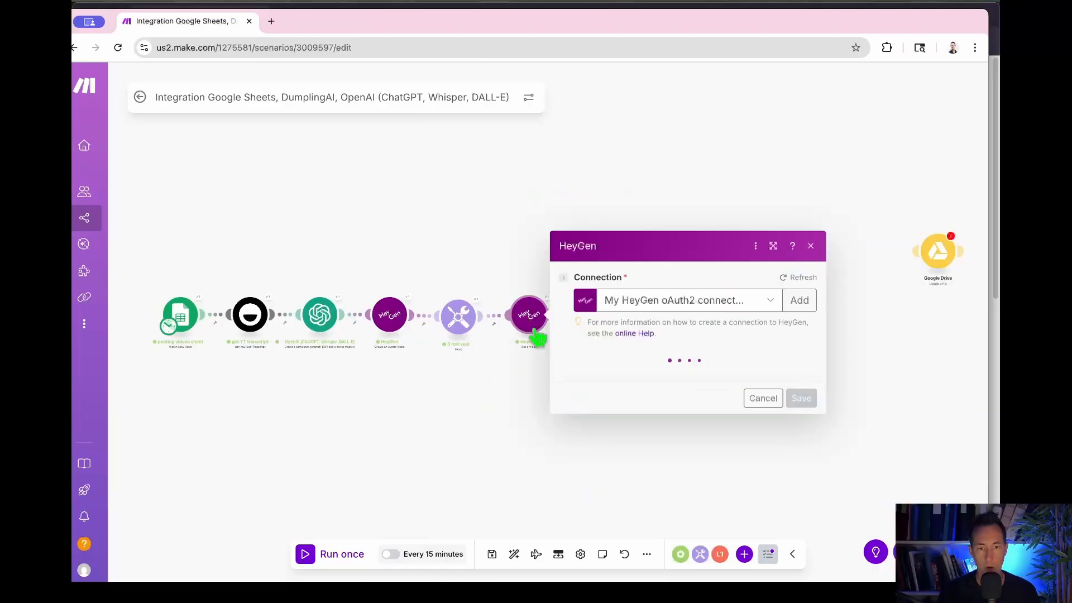
click(528, 324)
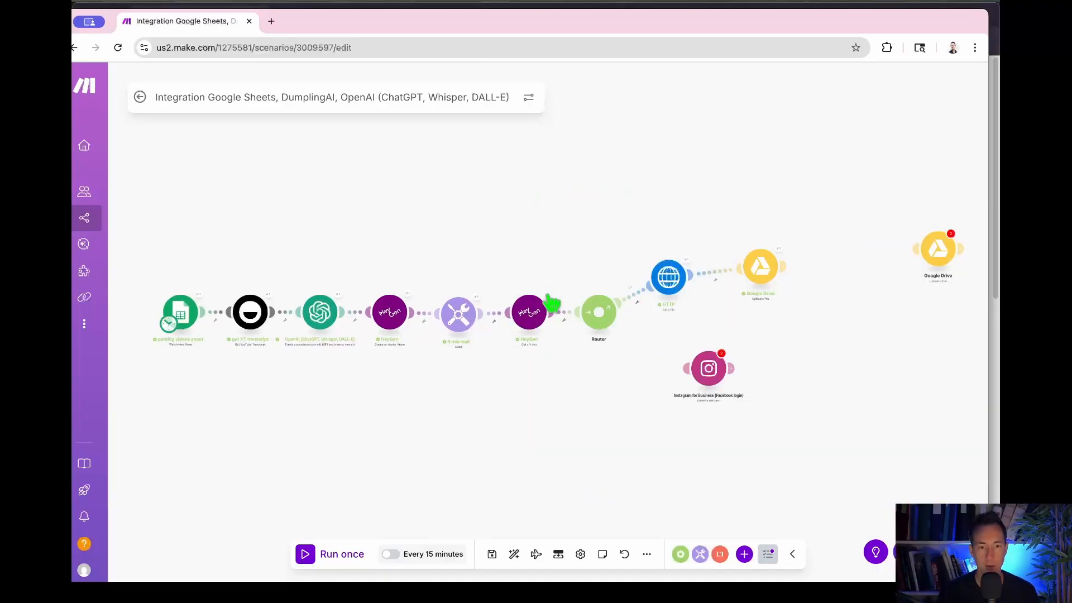
click(549, 298)
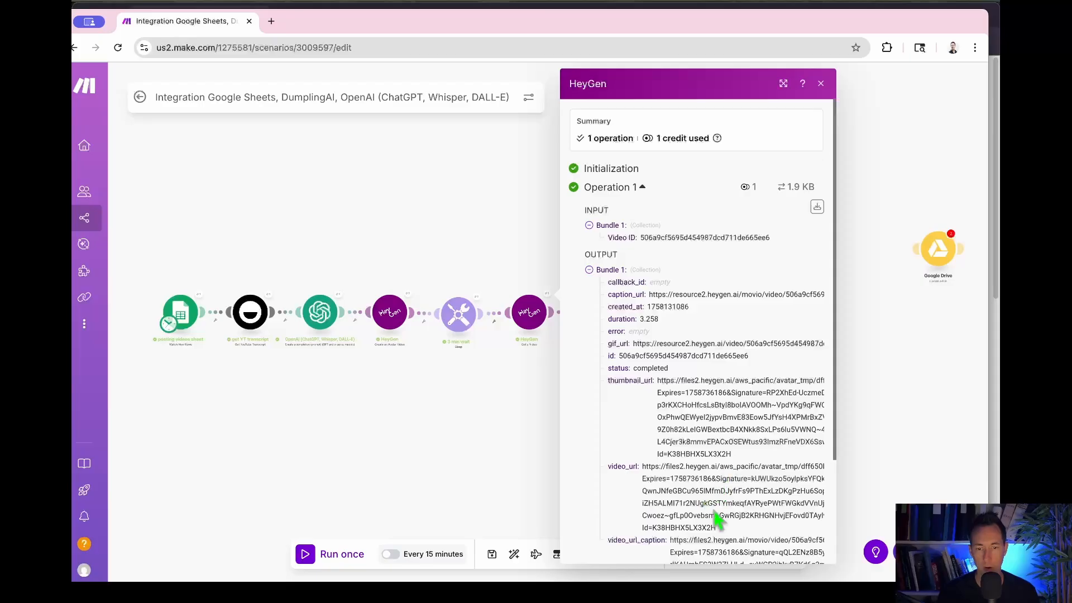
Copy the video_url value from the HeyGen output, open it in a new browser tab to check the video, and close that tab.
scroll(708, 479, down, 3)
drag(642, 331, 806, 392)
key(super+c)
click(271, 21)
click(306, 48)
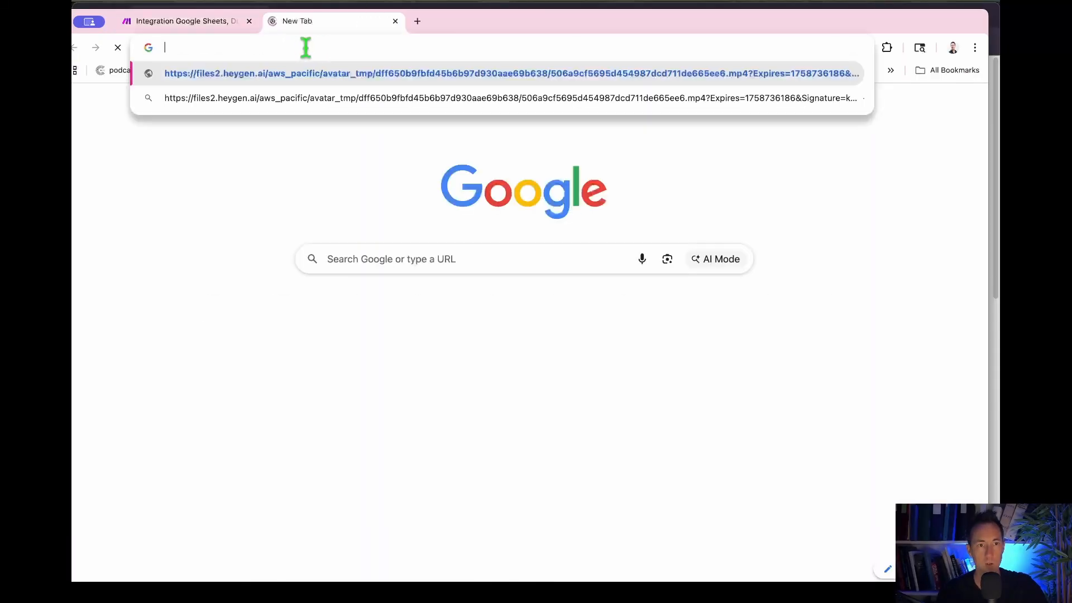
key(super+v)
key(Return)
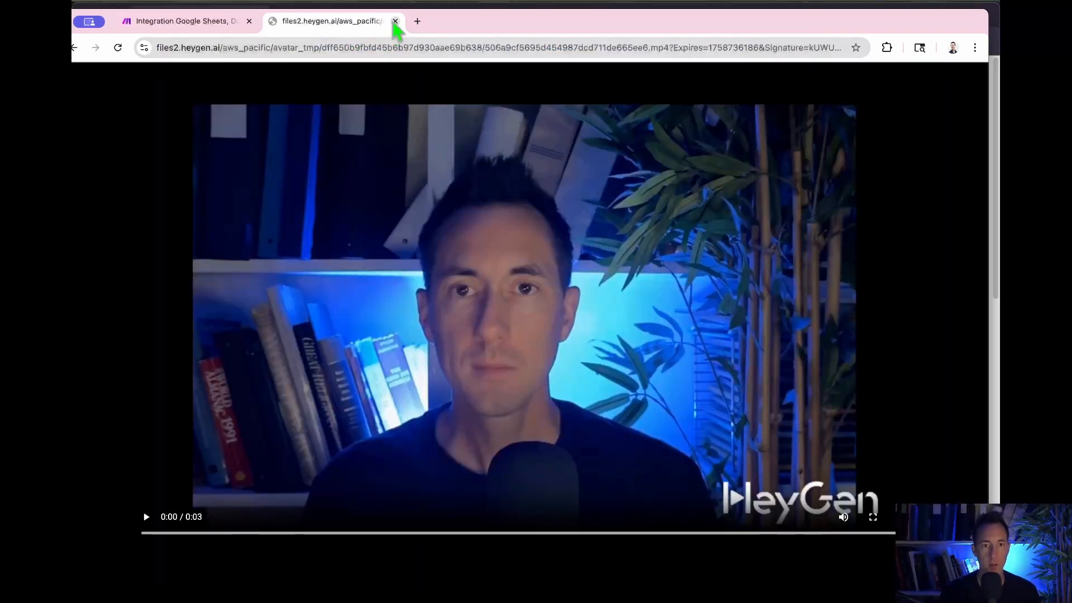
key(super+w)
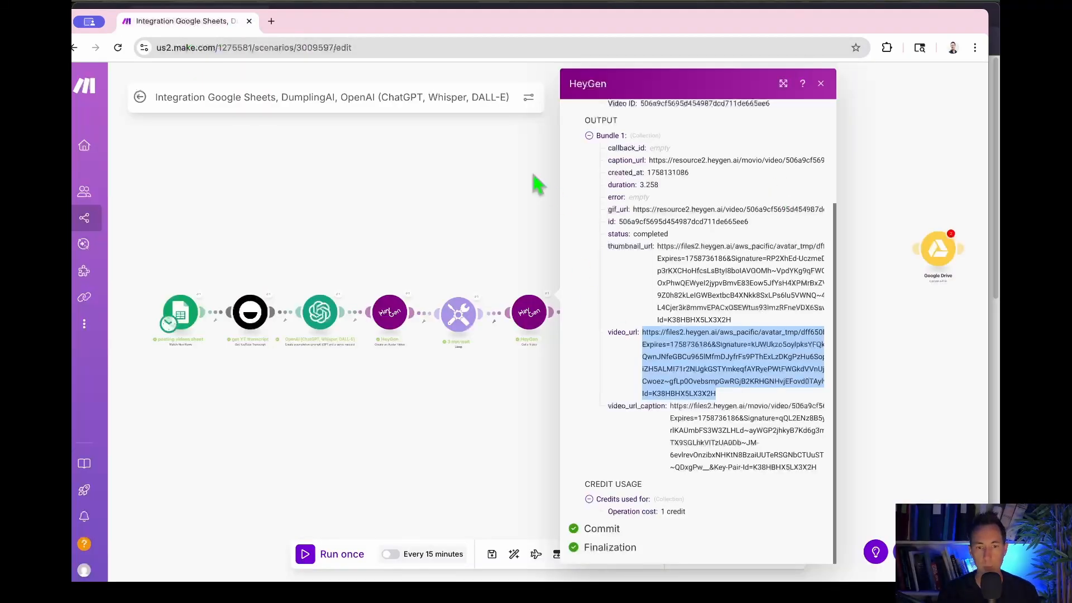
Switch to Google Drive and preview file.mp4 in the Auto Made HeyGen Videos folder, and return to the Make scenario.
click(519, 189)
scroll(685, 278, up, 3)
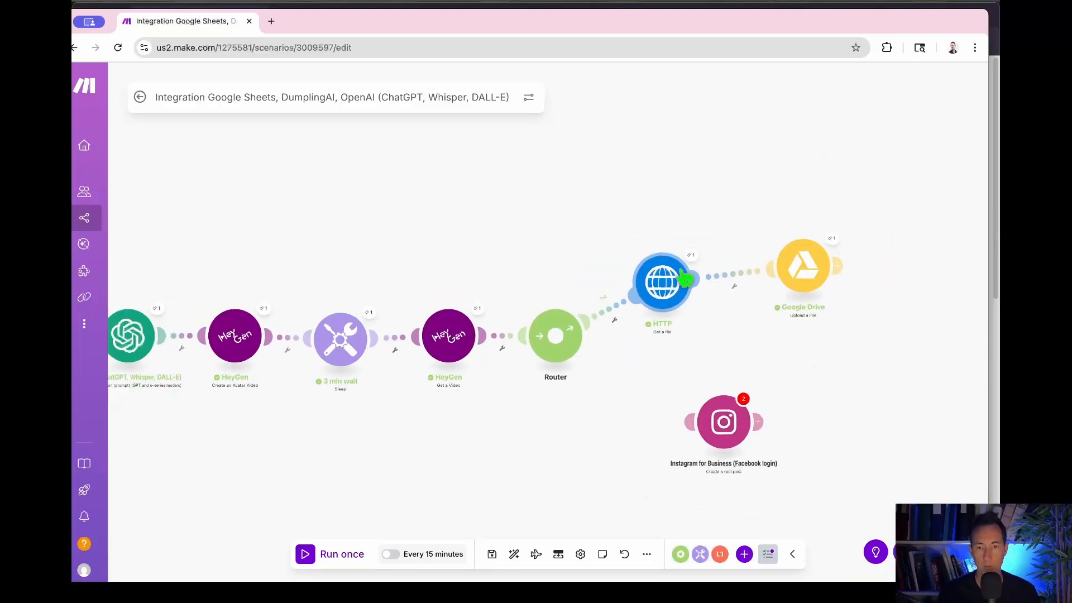
scroll(685, 277, up, 3)
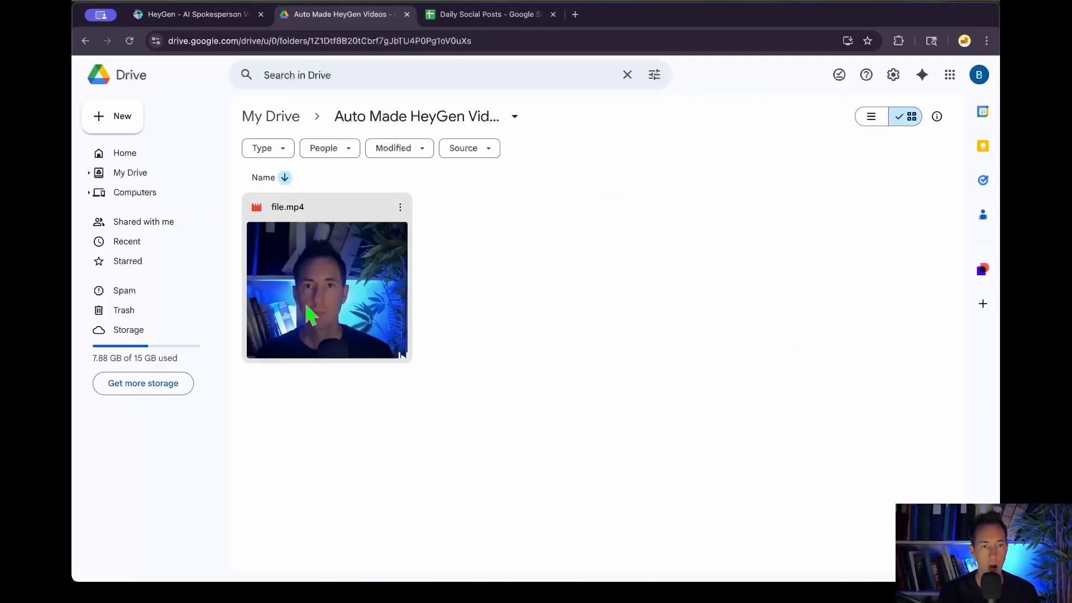
double_click(311, 315)
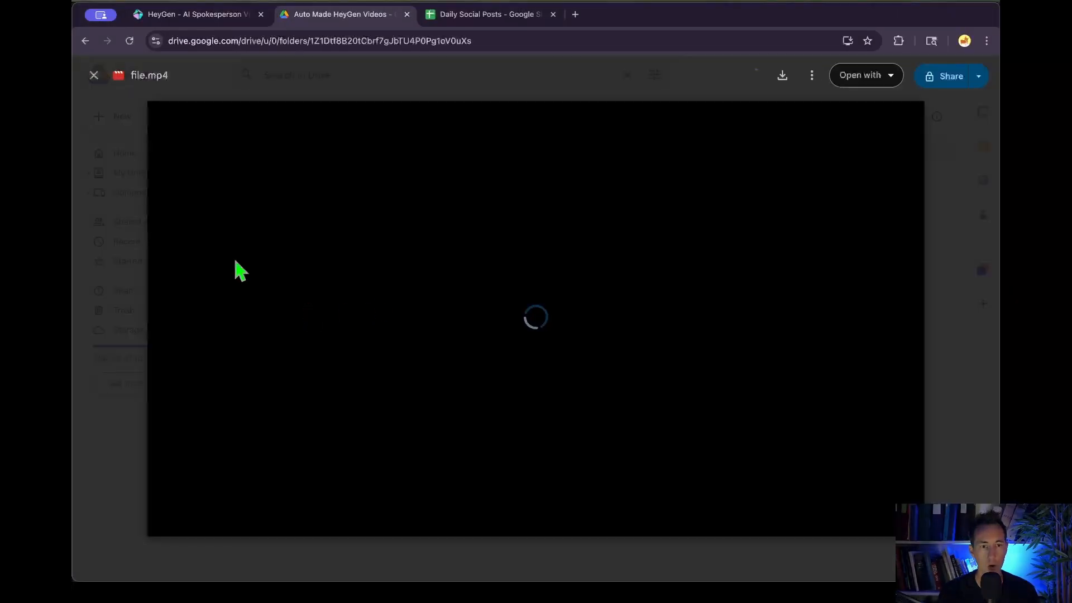
click(100, 498)
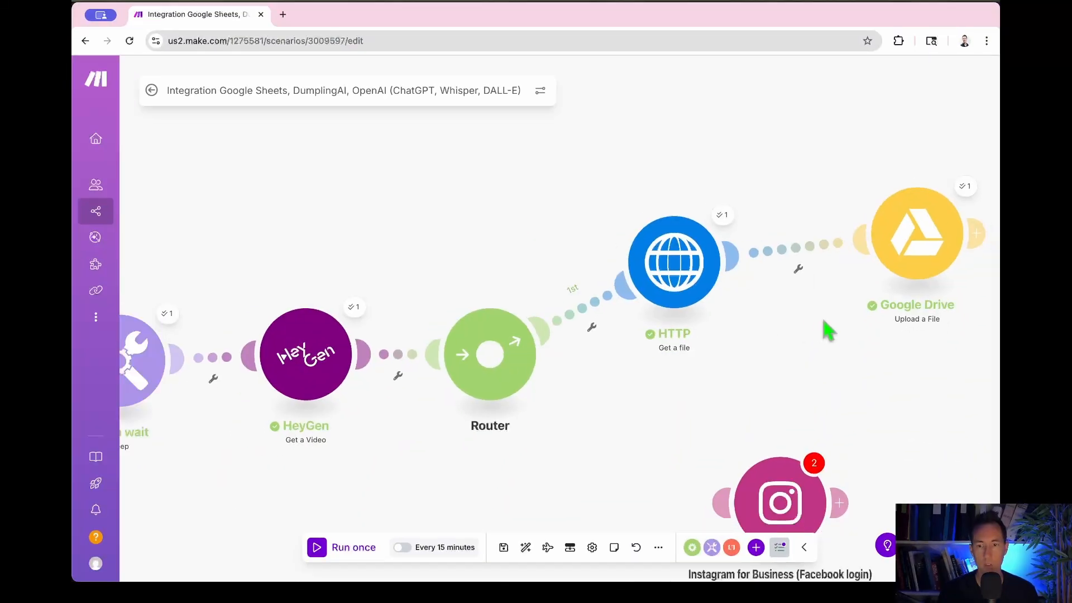
Move the Google Drive Update a File module next to Upload a File and link it there.
scroll(823, 319, down, 1)
drag(824, 320, 403, 351)
drag(896, 221, 673, 271)
Choose file.mp4 inside Auto Made HeyGen Videos as the Update a File module's File ID.
click(676, 277)
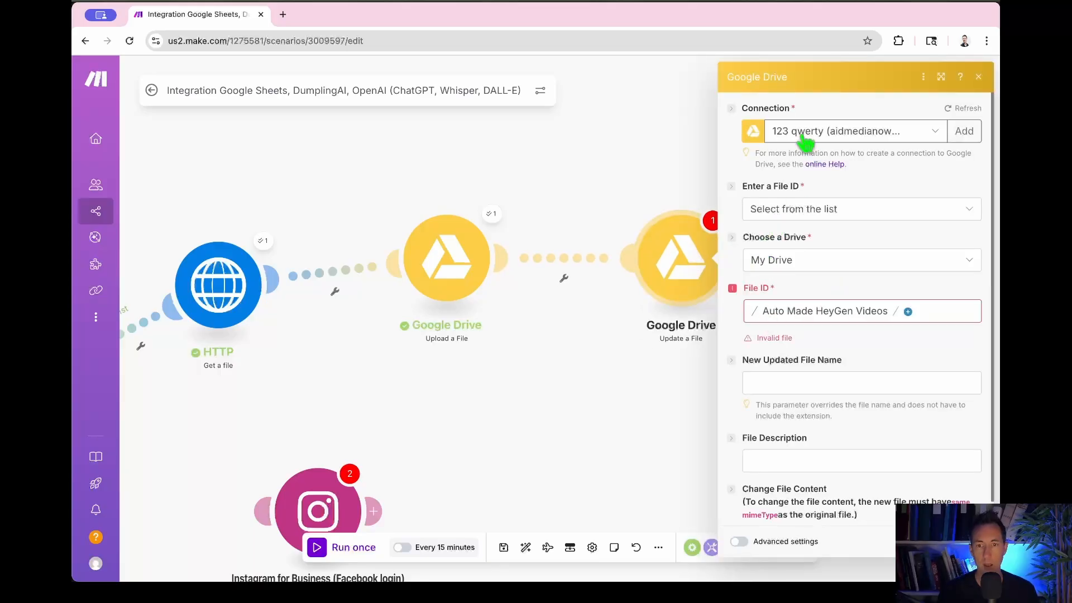
click(908, 311)
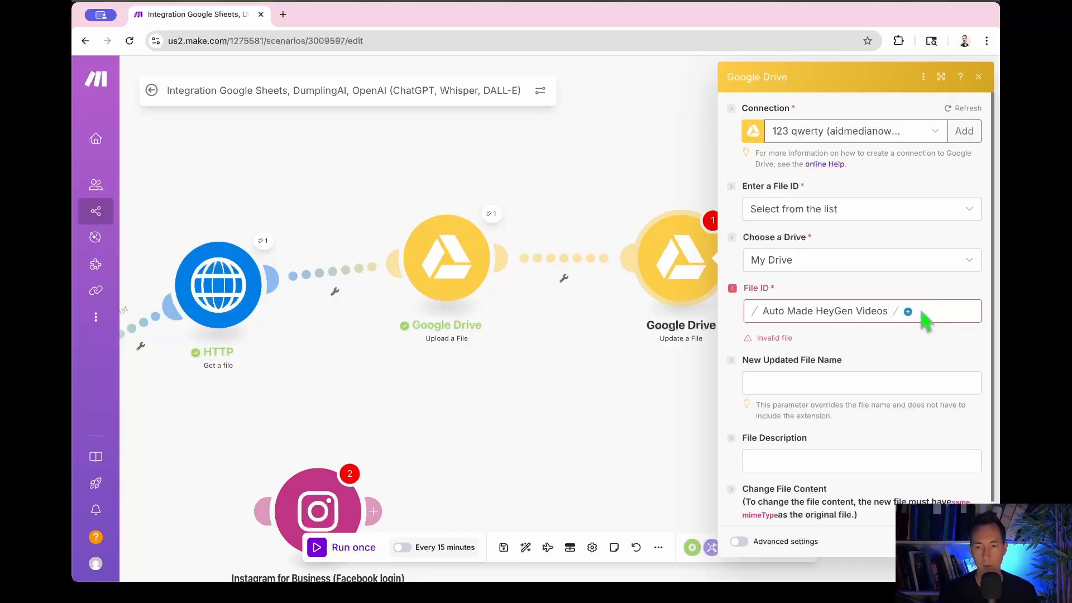
click(909, 311)
click(923, 328)
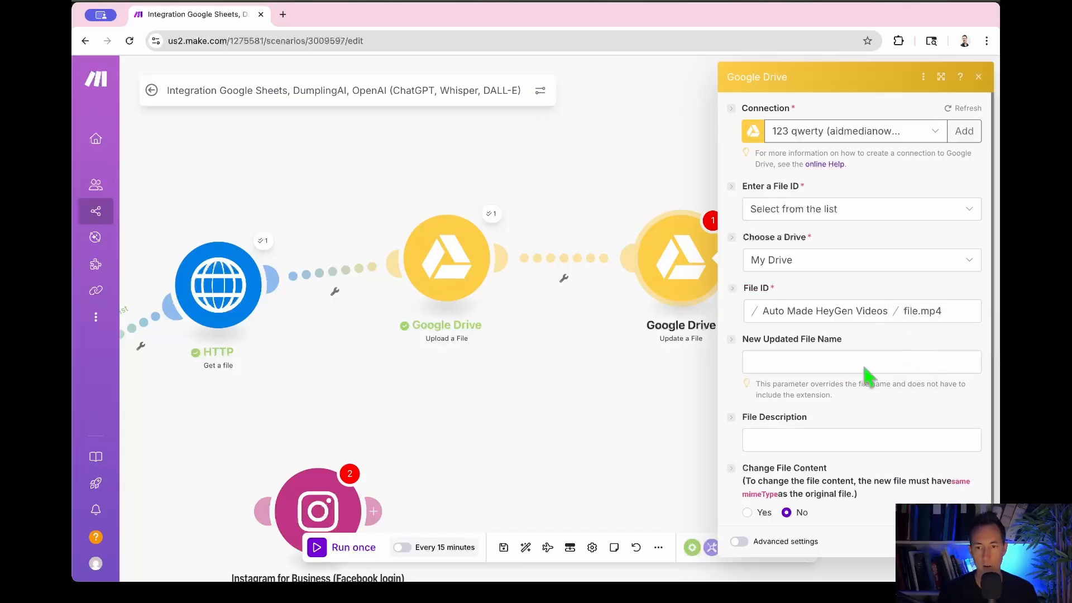
Enter New File as the New Updated File Name in the Update a File module.
click(806, 362)
text(Ne)
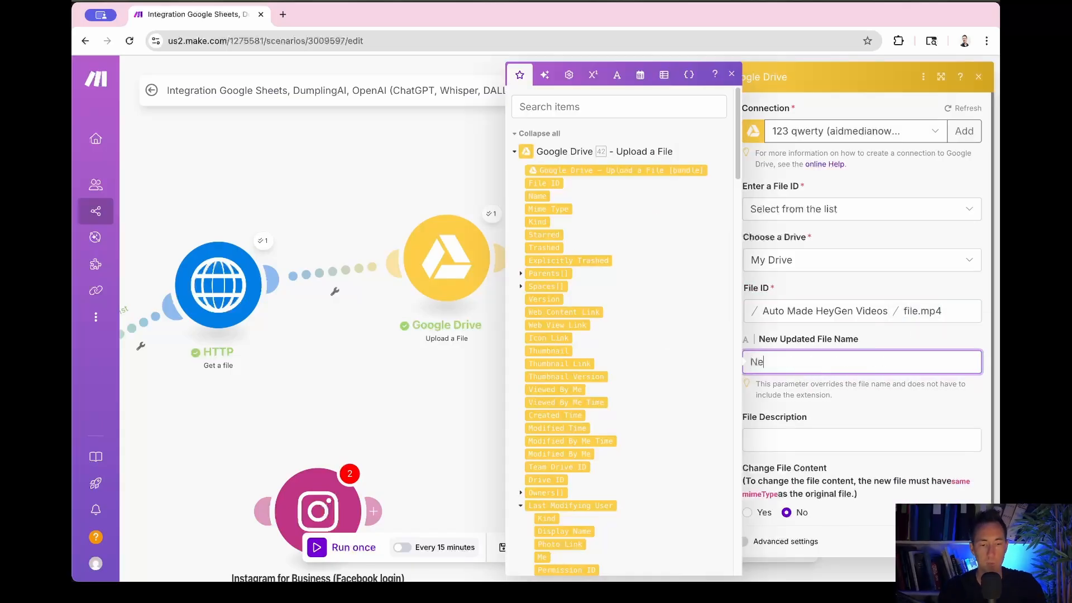
text(w File)
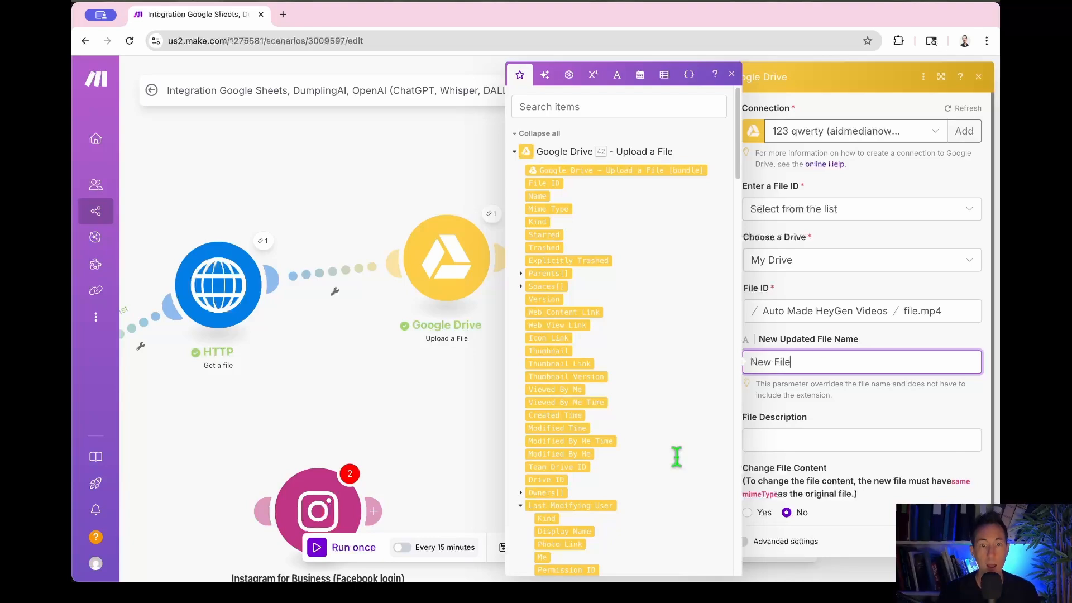
Append a hyphen and the OpenAI module's Created value to New File in the Update a File module's name, and save the scenario.
scroll(650, 363, down, 15)
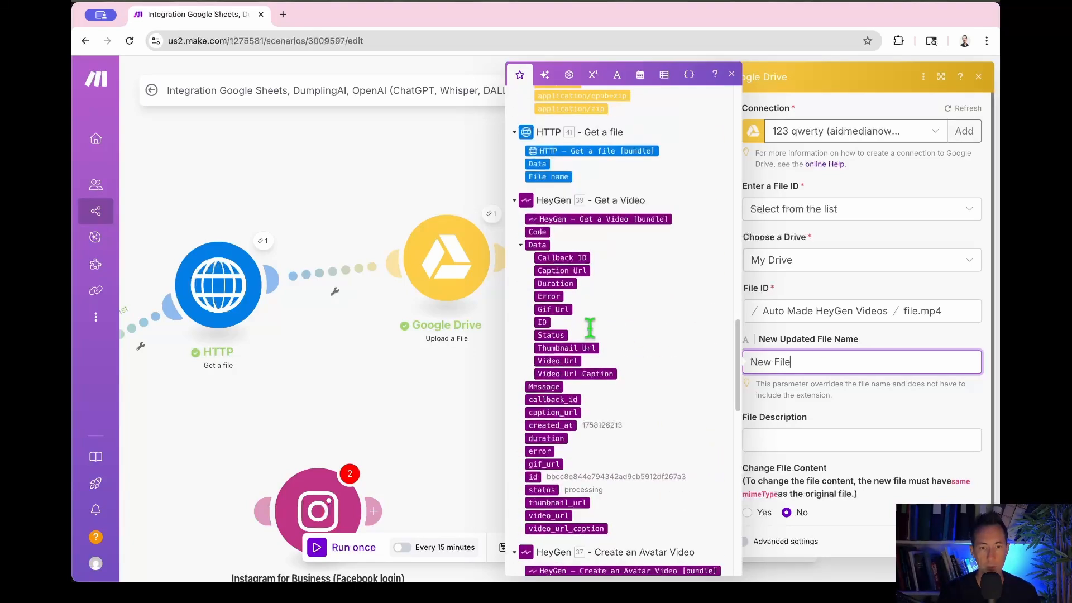
scroll(562, 245, down, 10)
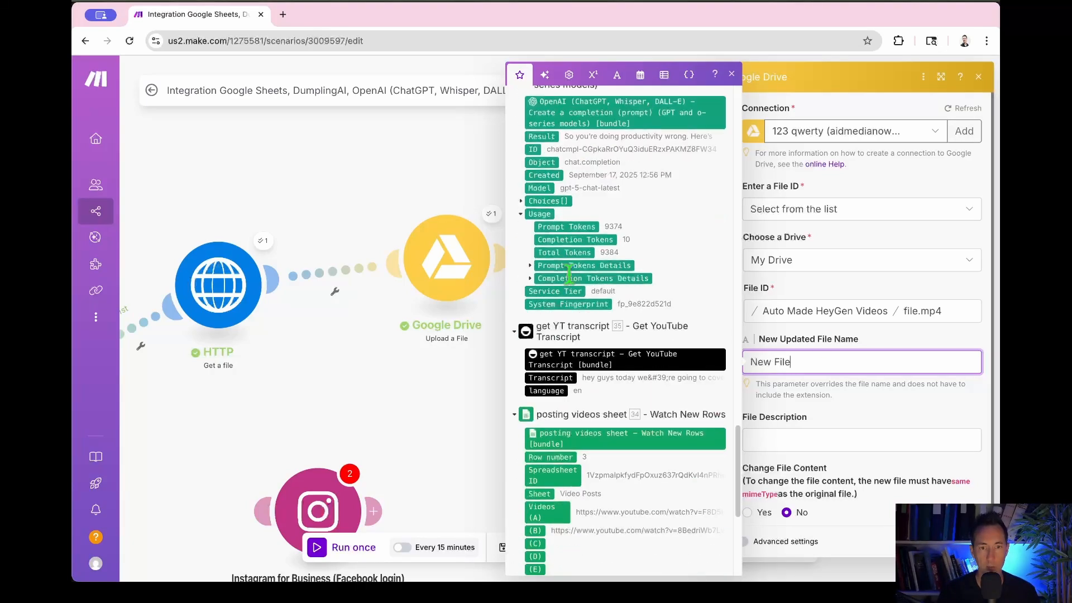
scroll(569, 260, up, 2)
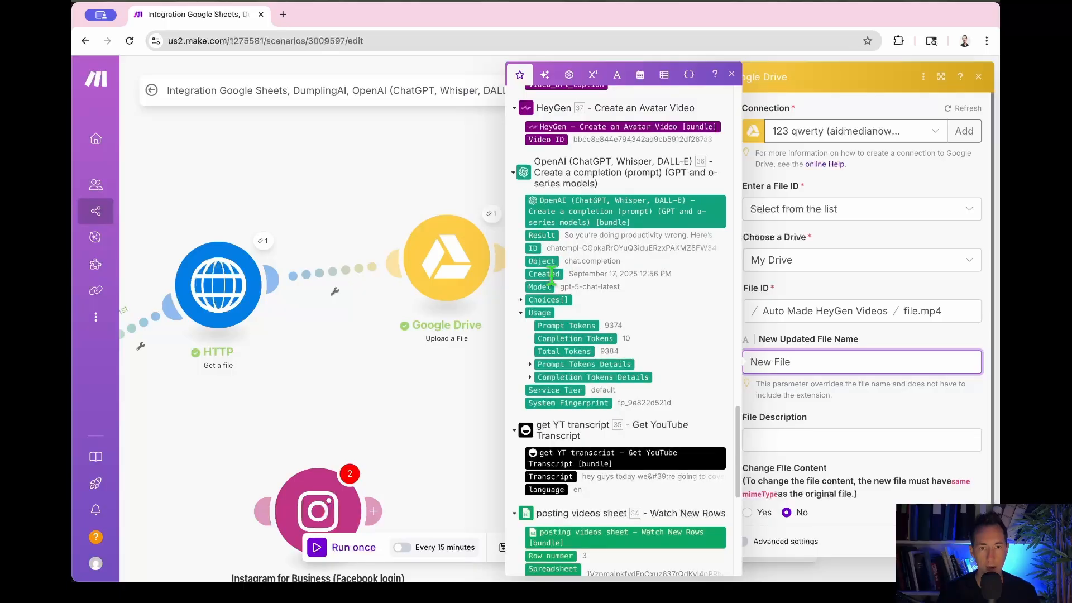
drag(550, 273, 792, 361)
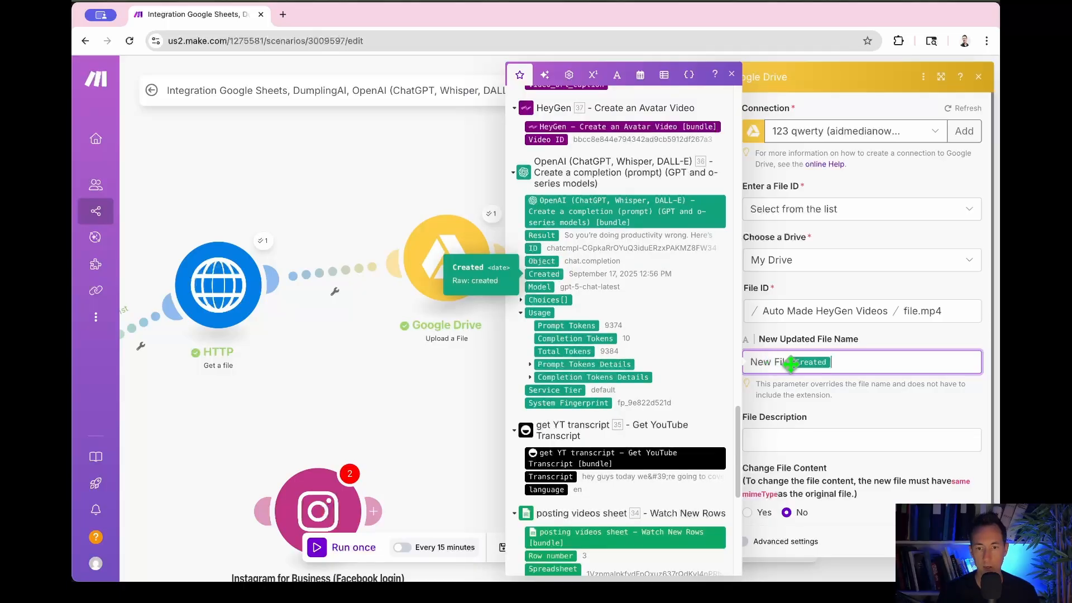
text(- Created)
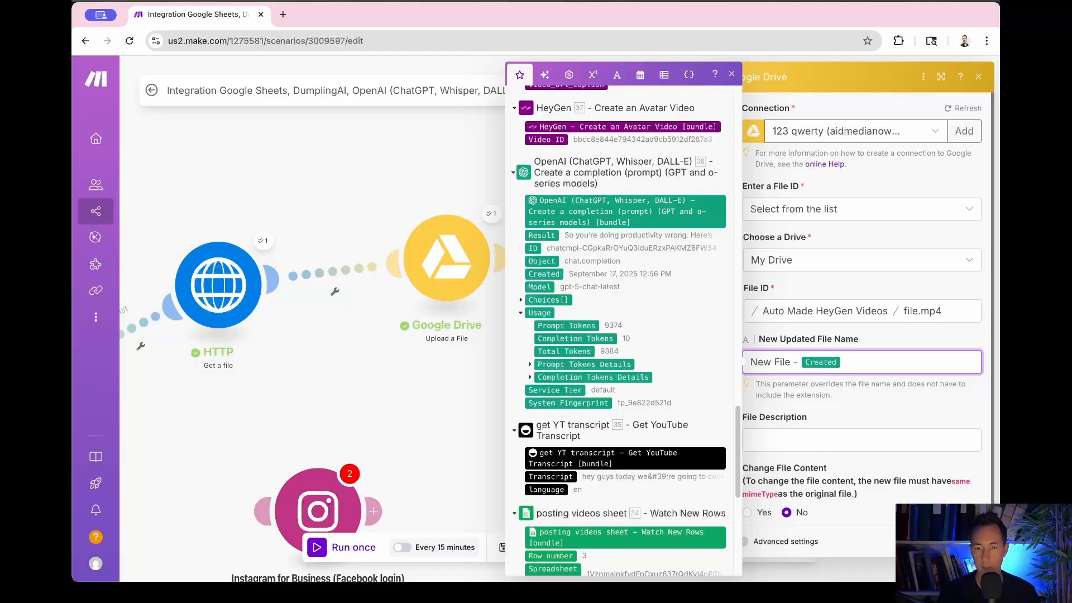
click(475, 575)
click(504, 548)
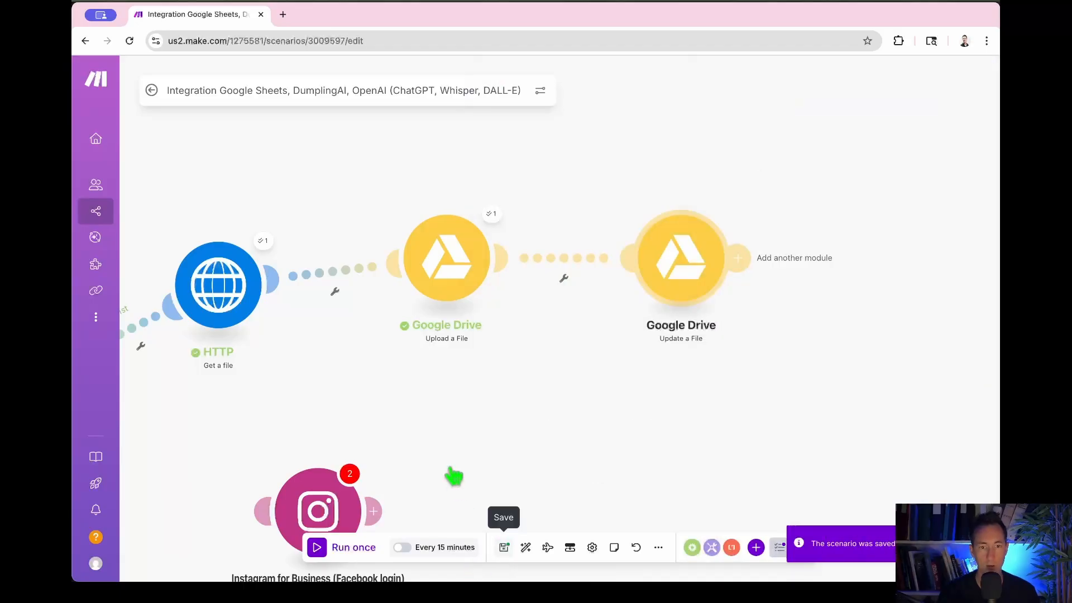
Link the Instagram Create a Reel Post module to the Router and map HeyGen Get a Video's video_url as its Video URL.
scroll(454, 475, down, 5)
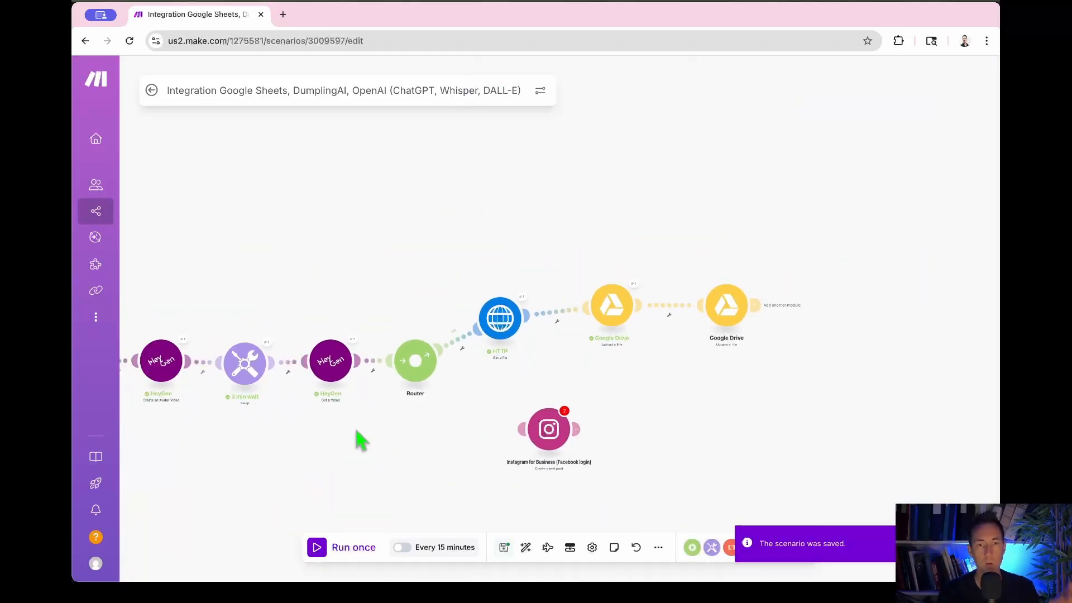
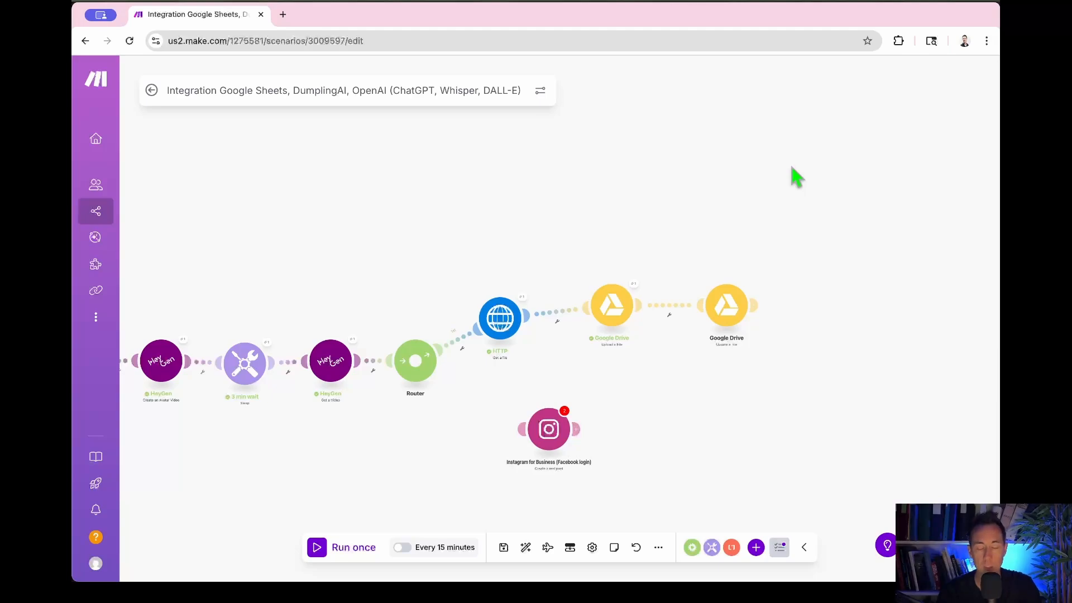
drag(550, 431, 510, 427)
drag(414, 456, 633, 399)
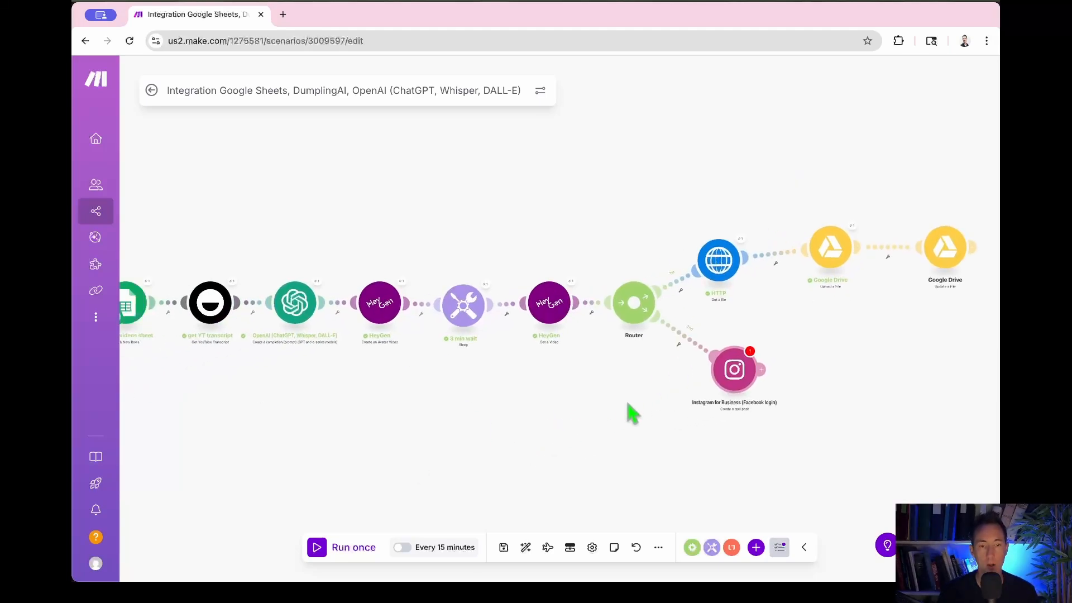
scroll(562, 419, up, 3)
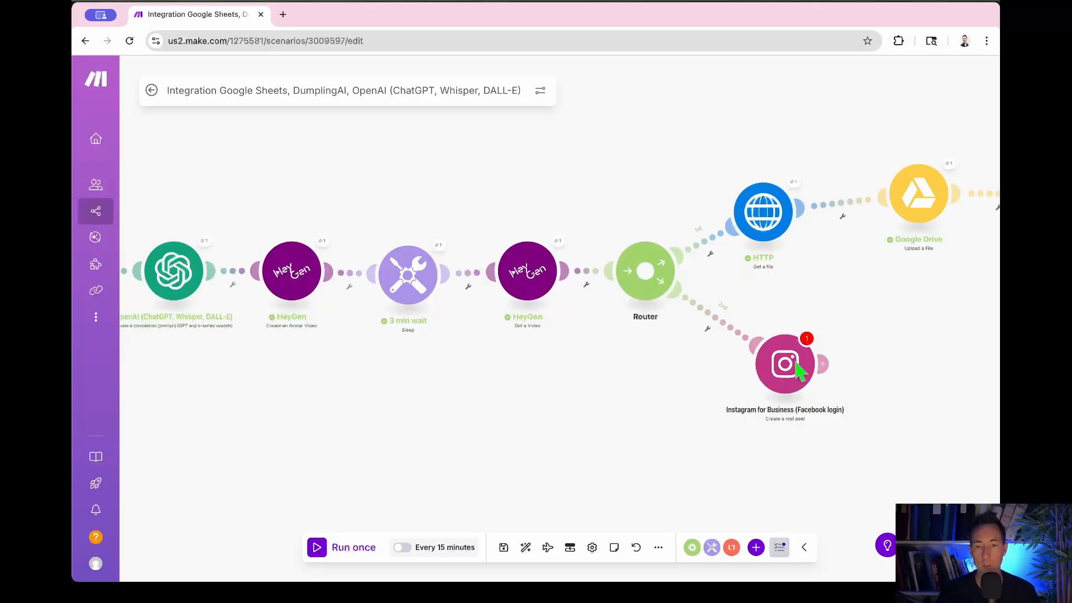
click(786, 365)
click(567, 298)
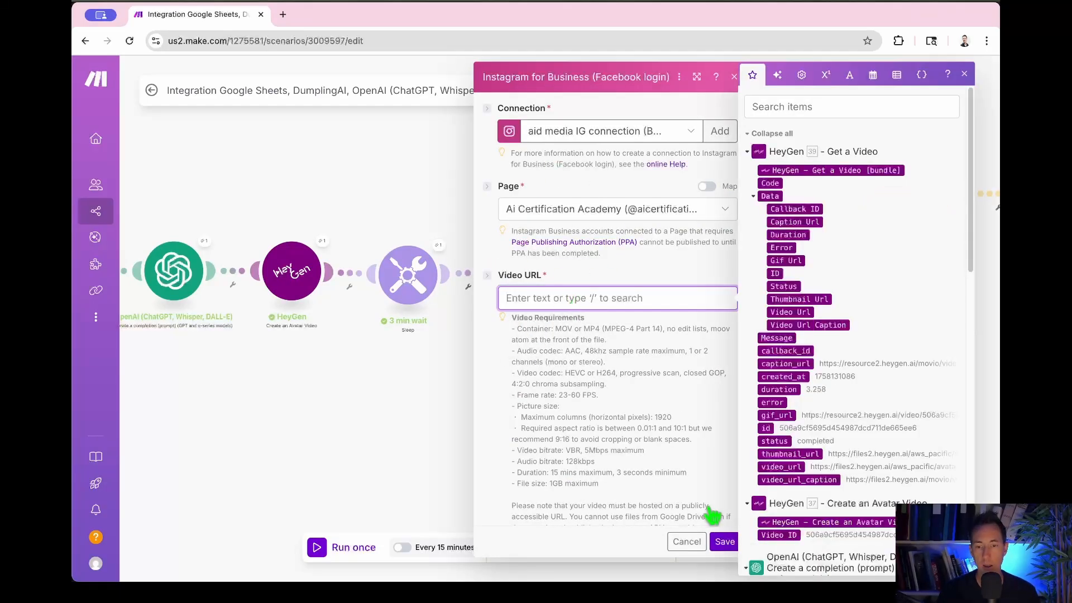
click(781, 467)
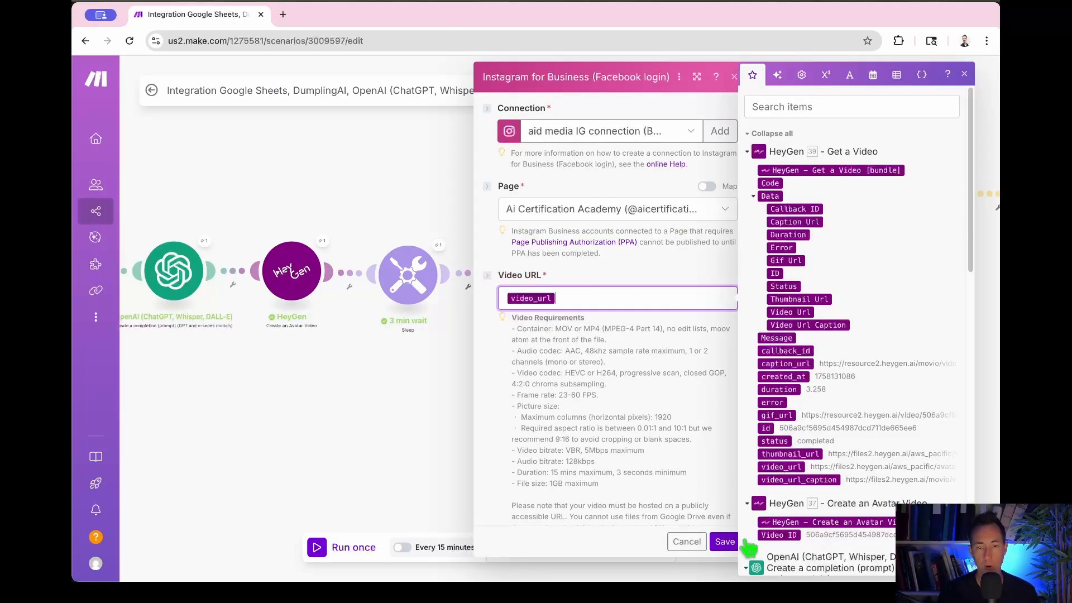
click(725, 541)
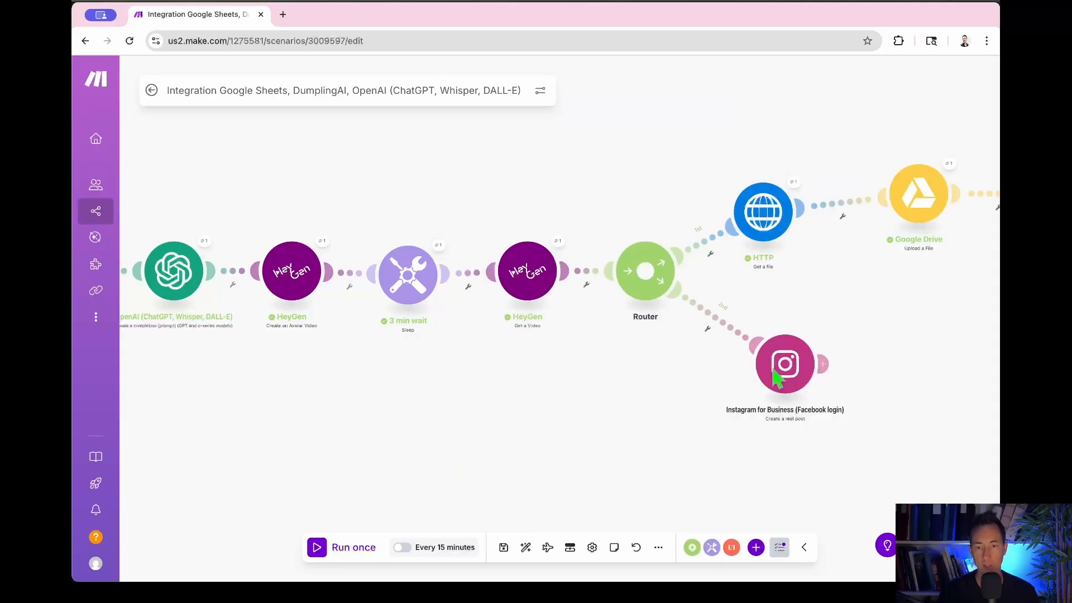
Detach the Instagram module from the Router and add an OpenAI Create a Completion module on the Router's second route.
drag(773, 369, 874, 426)
drag(726, 473, 597, 453)
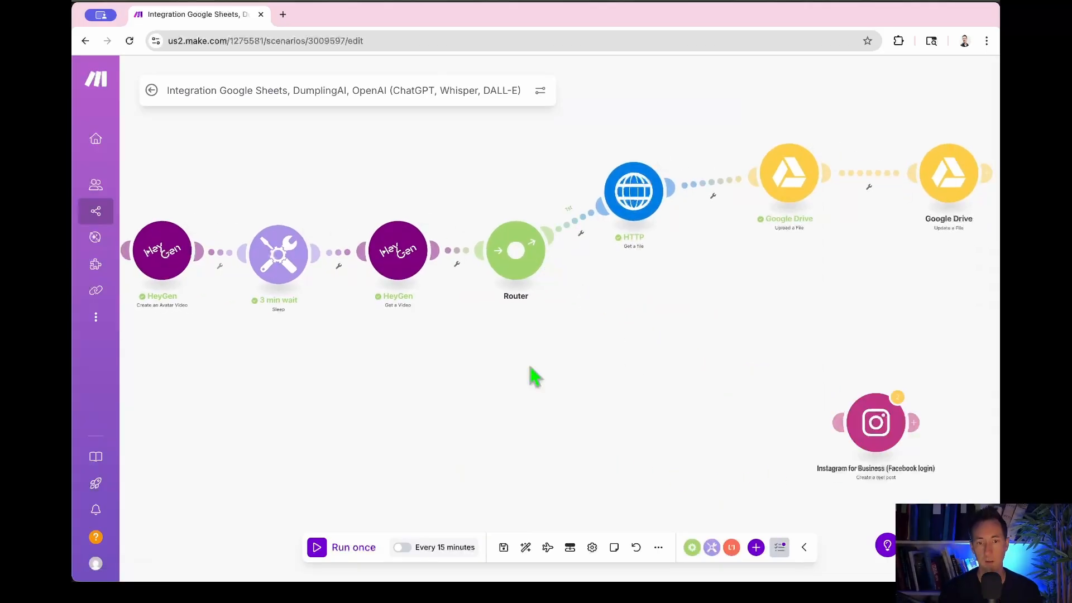
click(531, 262)
drag(631, 305, 667, 370)
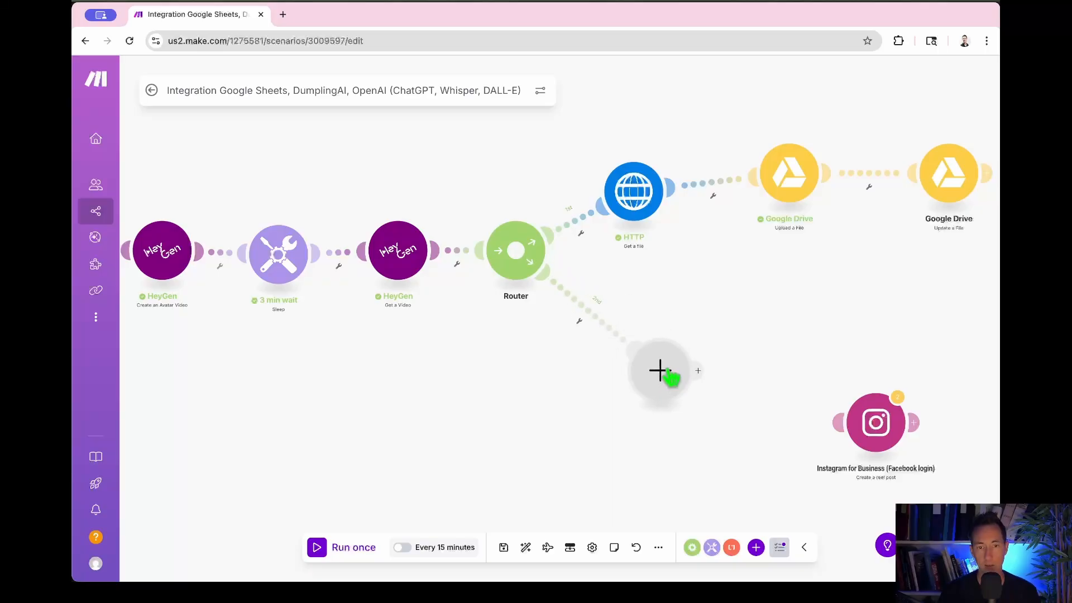
click(664, 373)
click(747, 327)
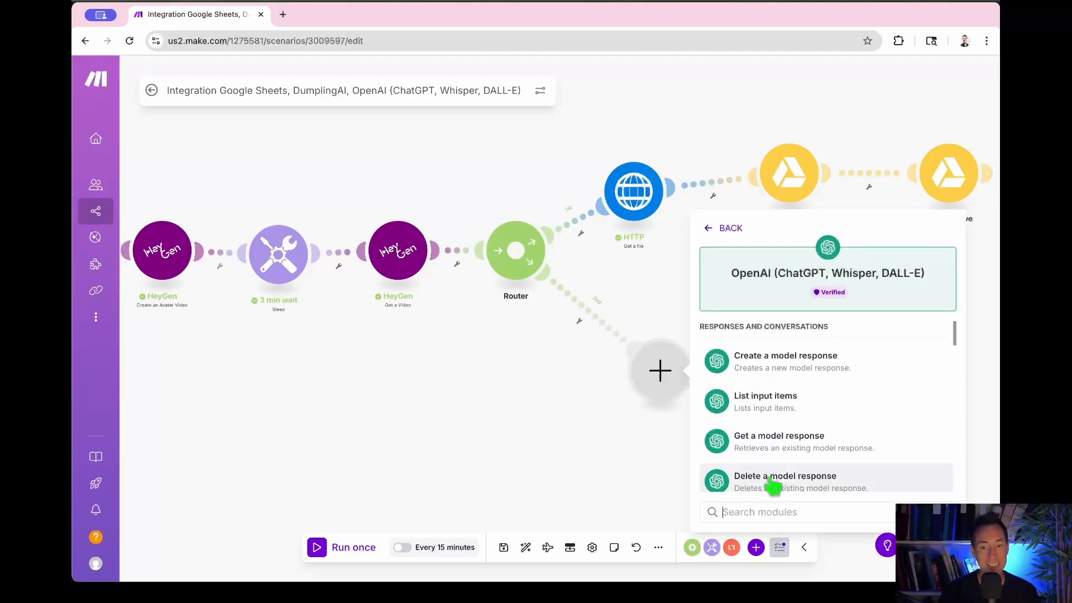
scroll(769, 466, down, 1)
scroll(769, 466, down, 3)
click(739, 412)
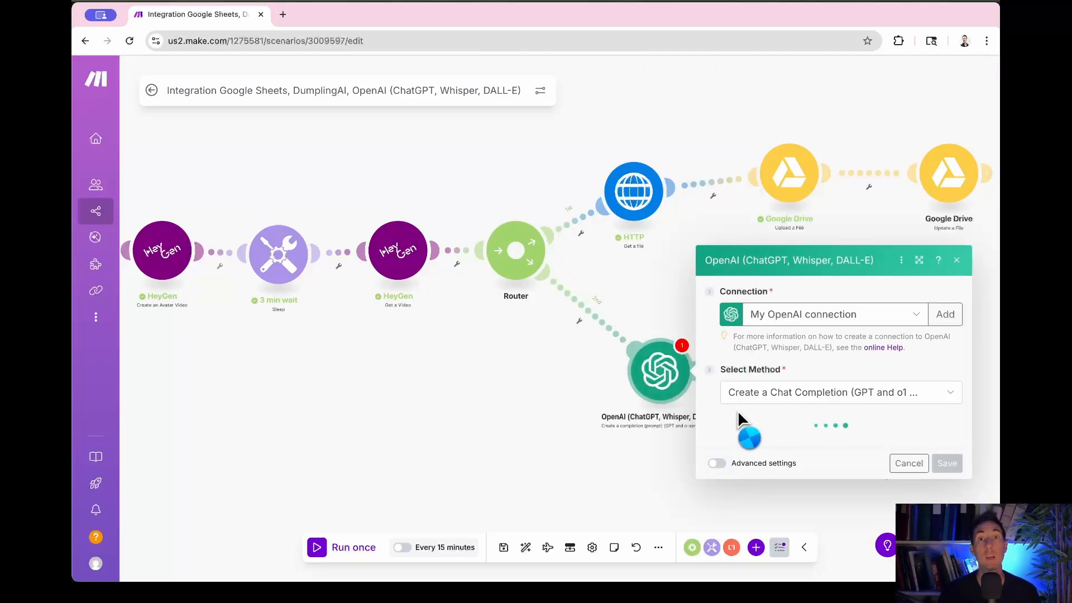
Set the new OpenAI module's model to gpt-5-chat-latest (system).
click(776, 355)
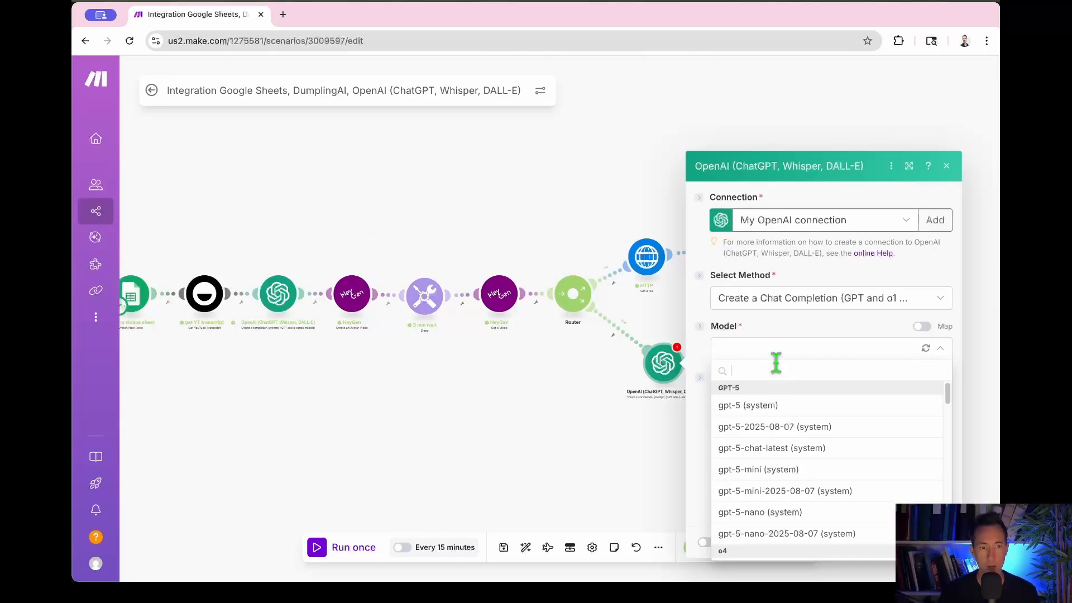
click(771, 448)
click(770, 432)
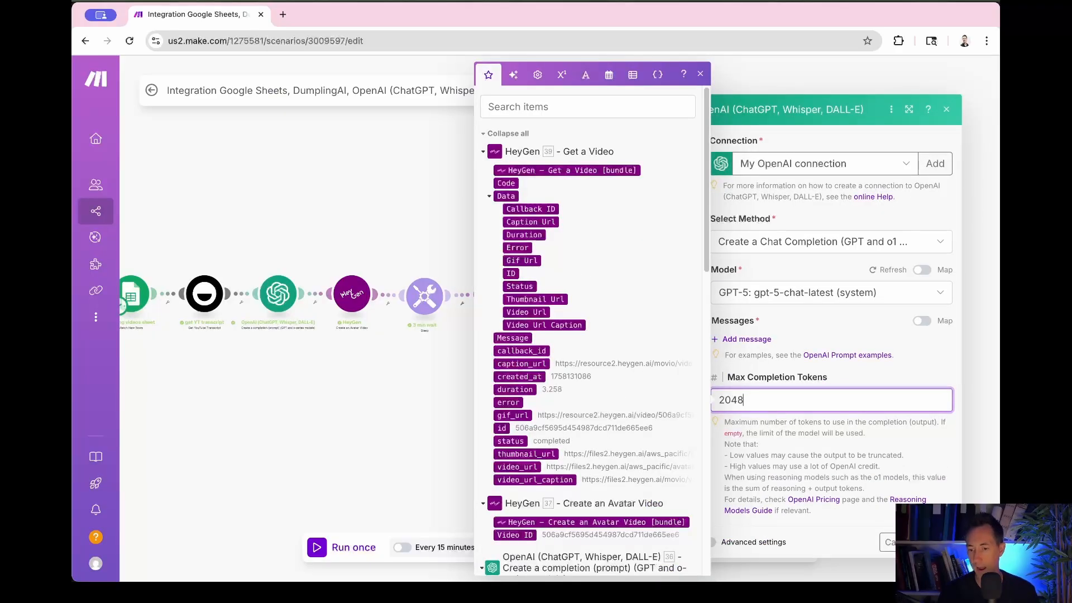
Add a User message containing the copied prompt that starts with "Make a short instagram caption from".
key(super+Tab)
click(747, 339)
click(828, 427)
key(ctrl+v)
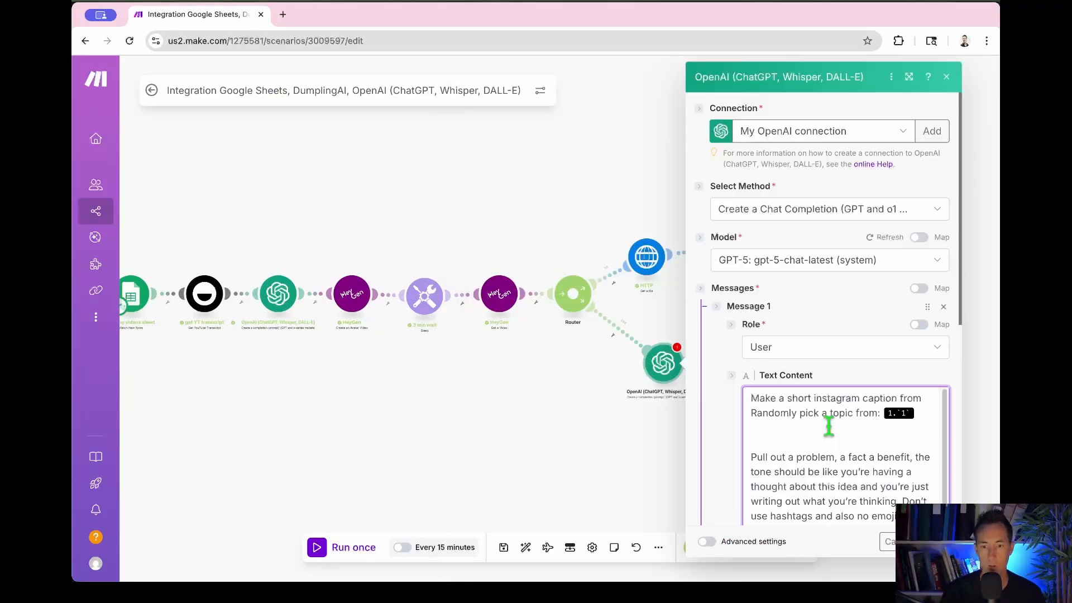
Replace the leftover variable after "Randomly pick a topic from:" with Choices[]: Message.Content from the earlier OpenAI module.
click(920, 411)
key(BackSpace)
drag(798, 415, 880, 409)
click(886, 416)
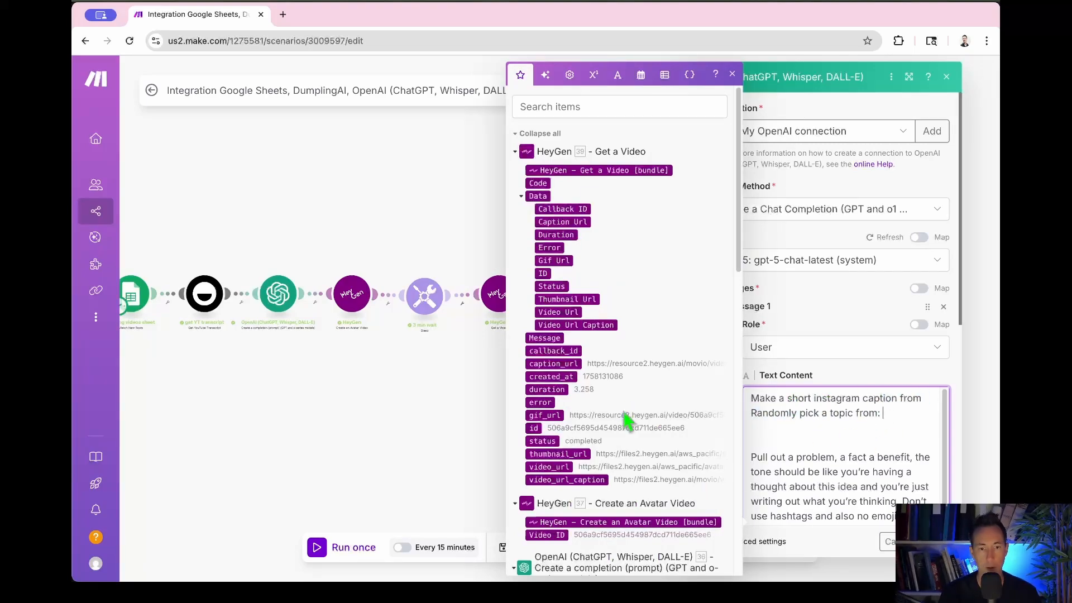
scroll(624, 351, down, 7)
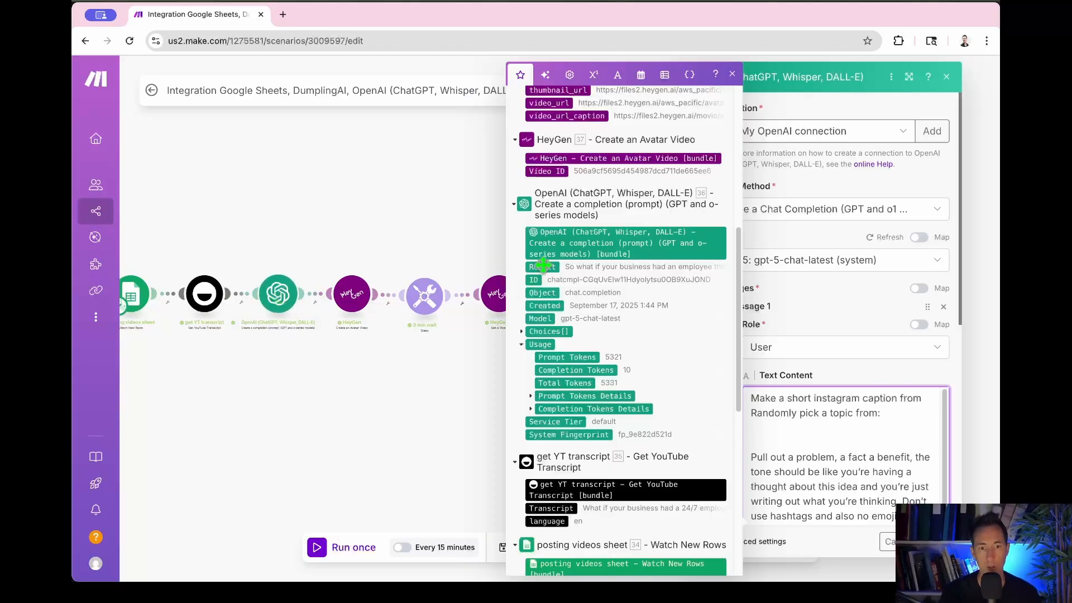
click(521, 332)
click(531, 395)
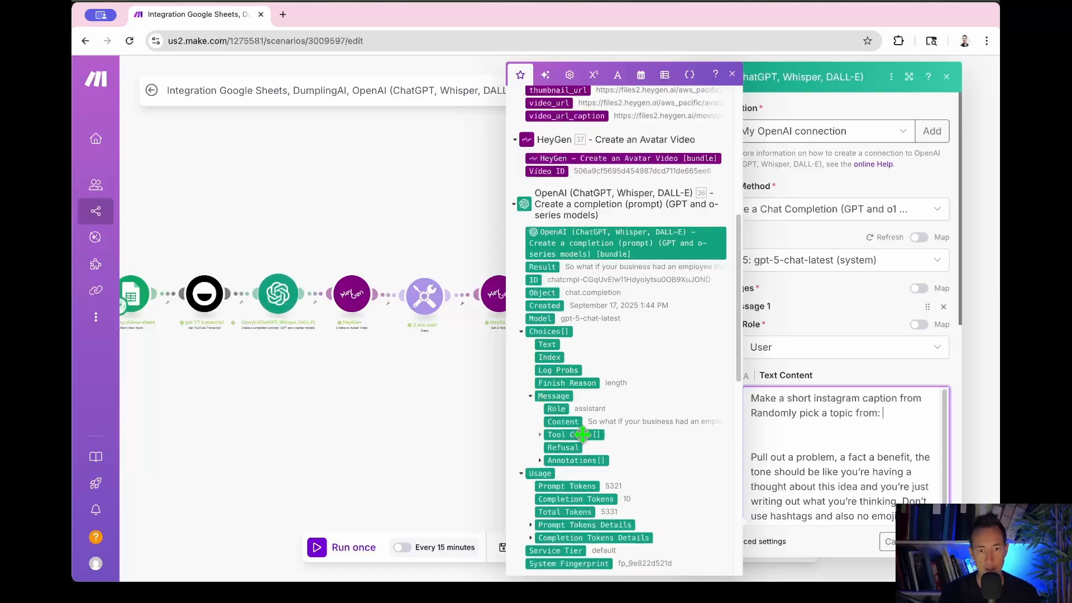
click(555, 422)
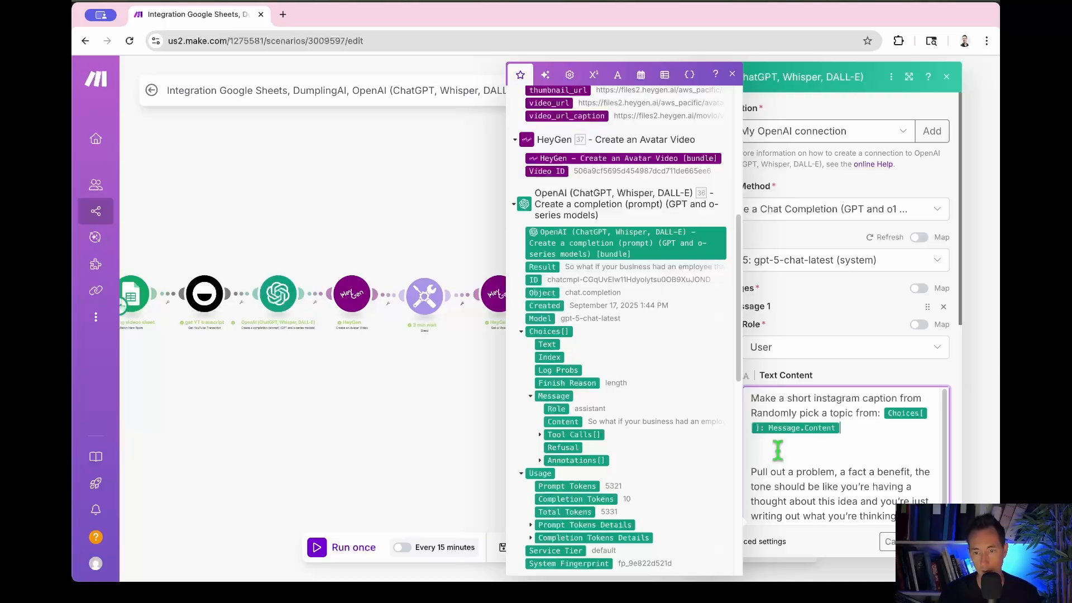
Review the rest of the caption prompt, set Max Completion Tokens to 40 and save the OpenAI module.
scroll(873, 441, down, 5)
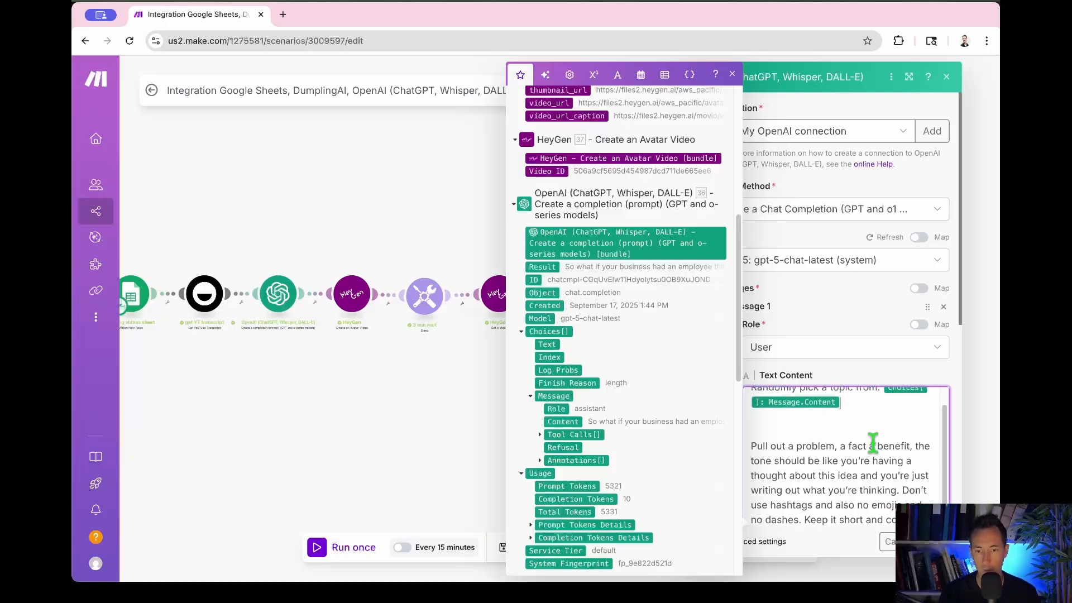
scroll(872, 445, down, 1)
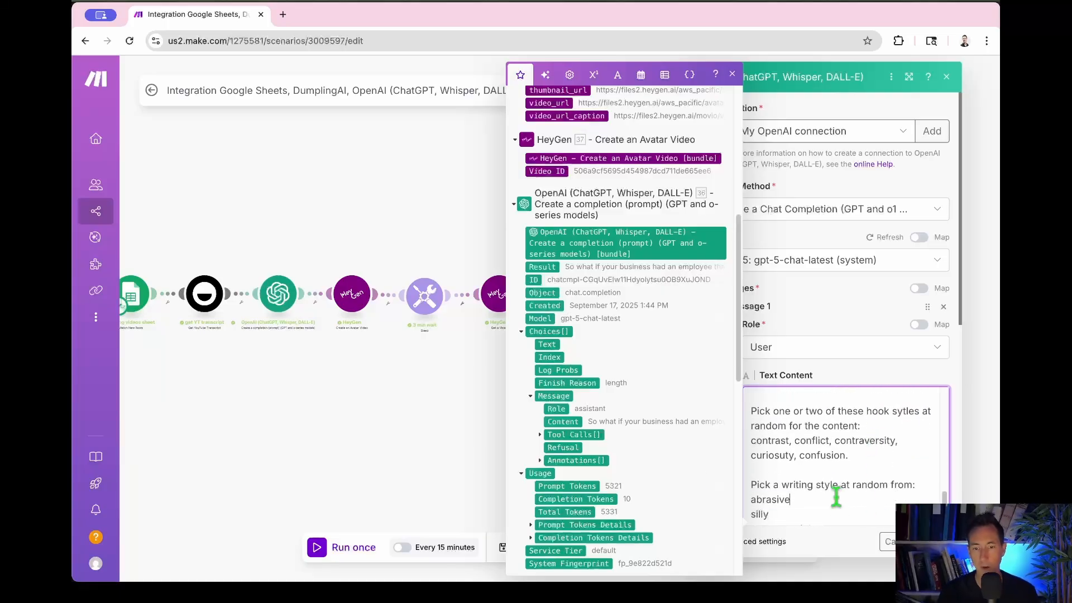
drag(836, 497, 833, 430)
scroll(828, 337, down, 7)
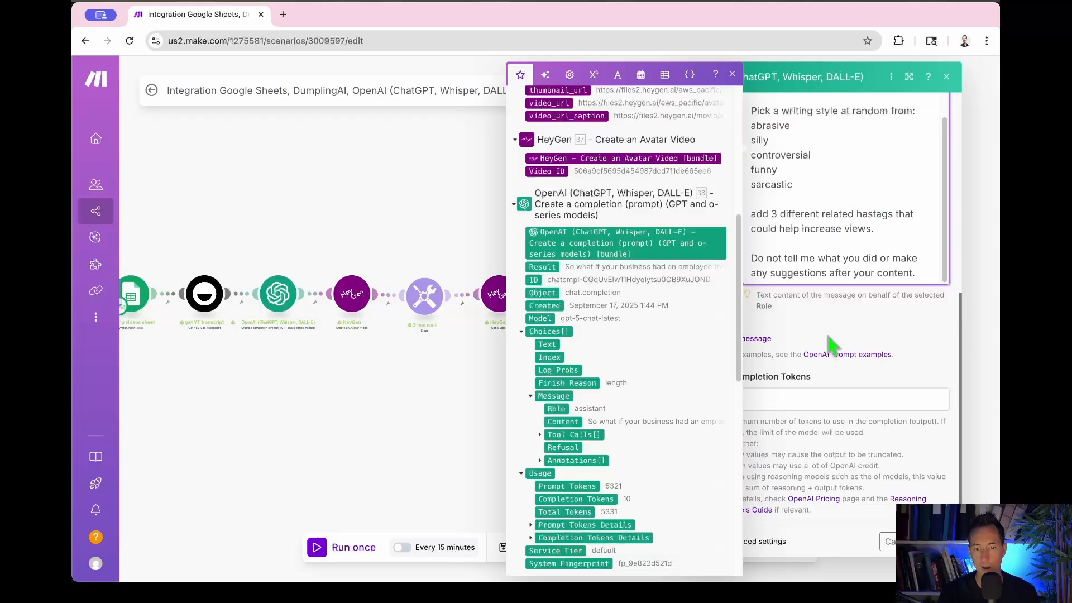
click(779, 398)
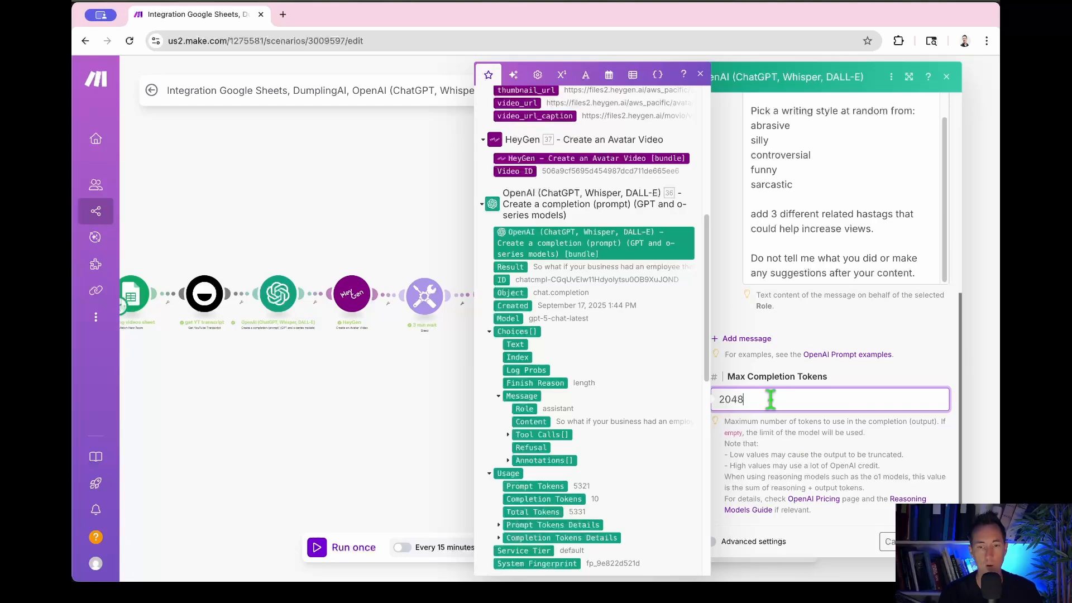
text(300)
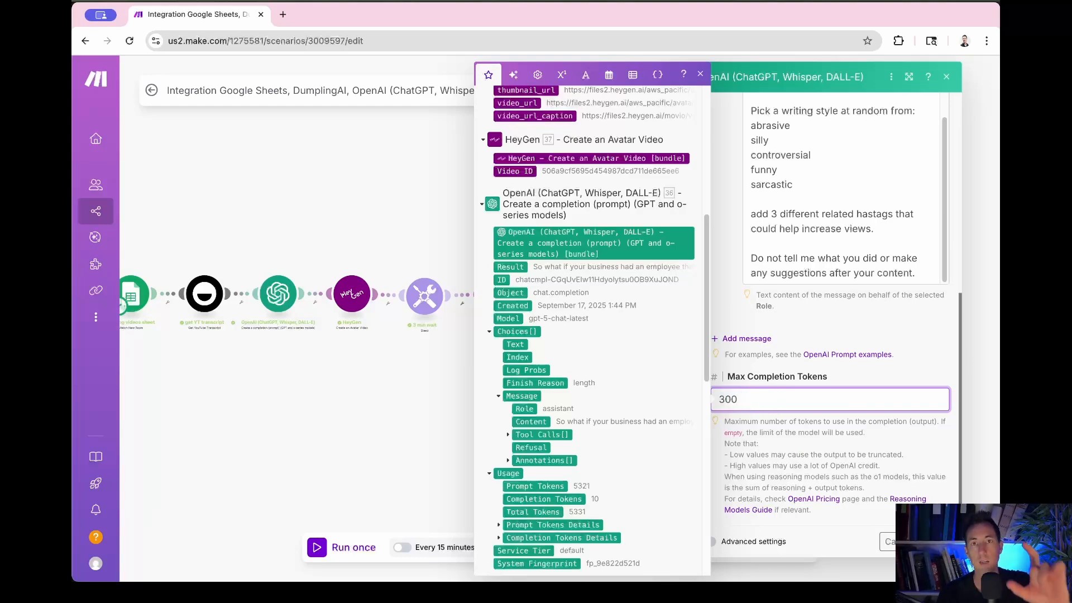
double_click(769, 398)
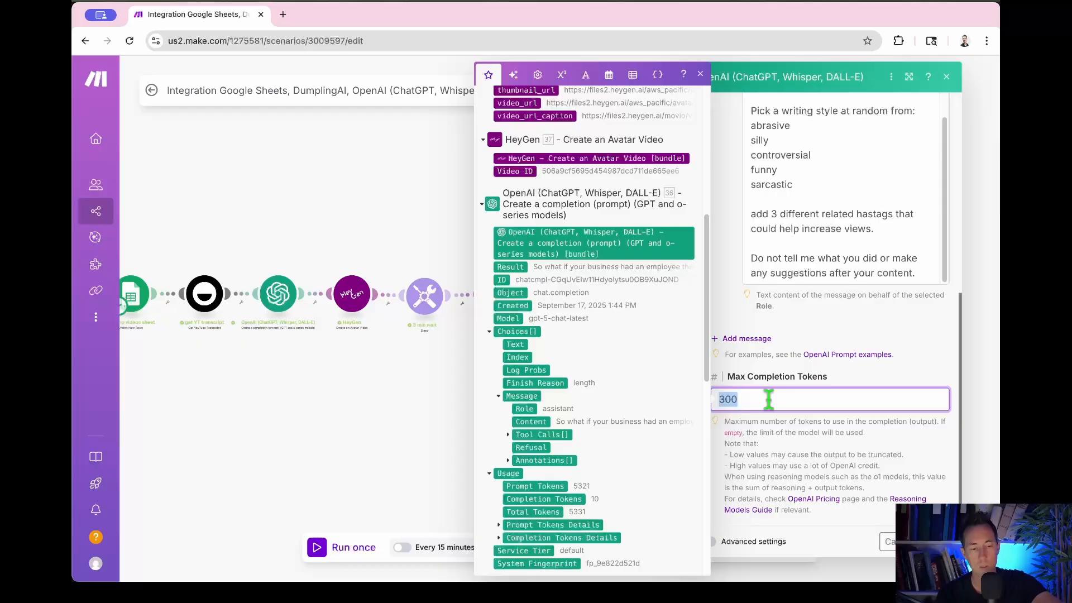
text(40)
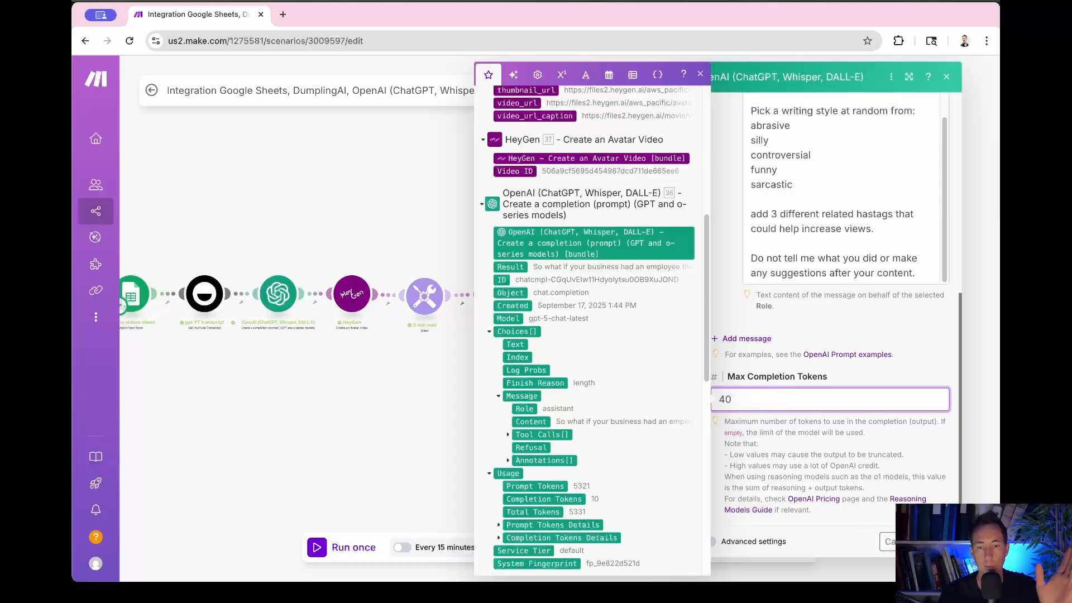
click(933, 541)
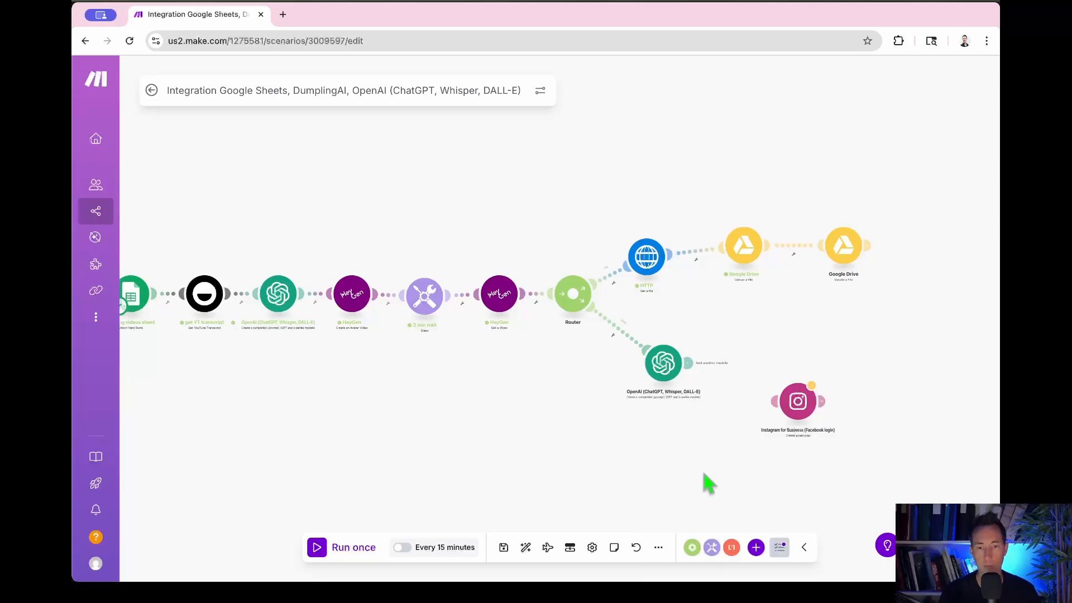
Attach the Instagram module after the new OpenAI module on the router's second route and open its Caption setting.
drag(783, 385, 775, 376)
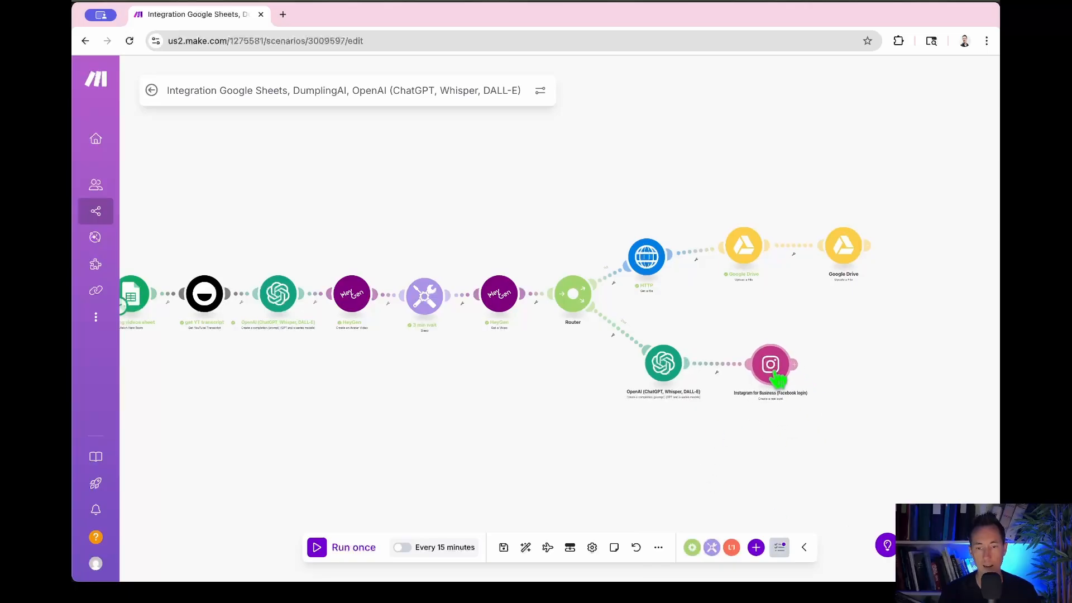
click(774, 375)
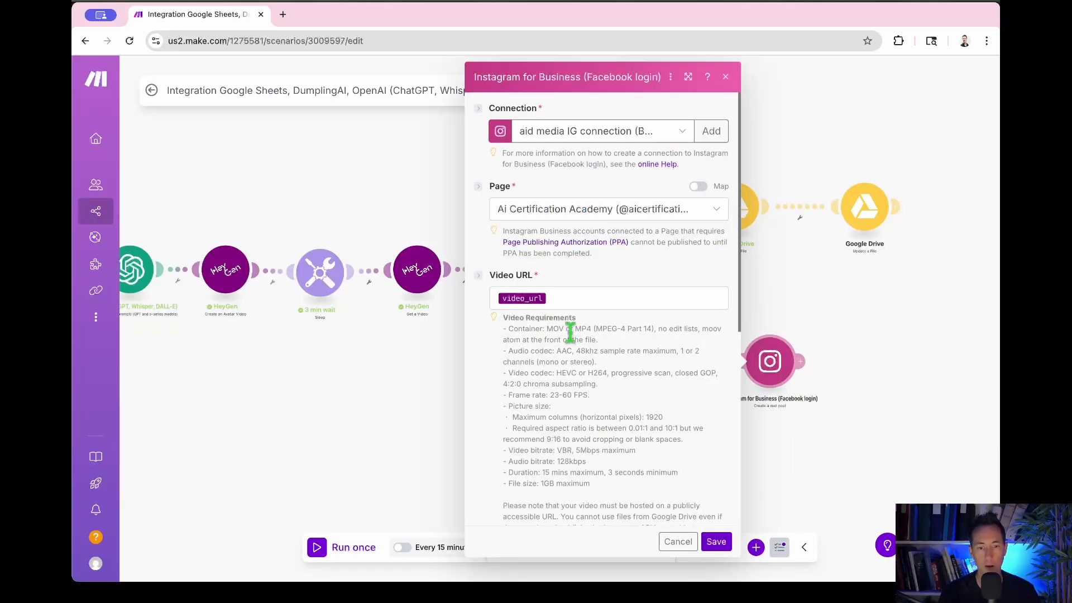
scroll(570, 334, down, 6)
click(546, 267)
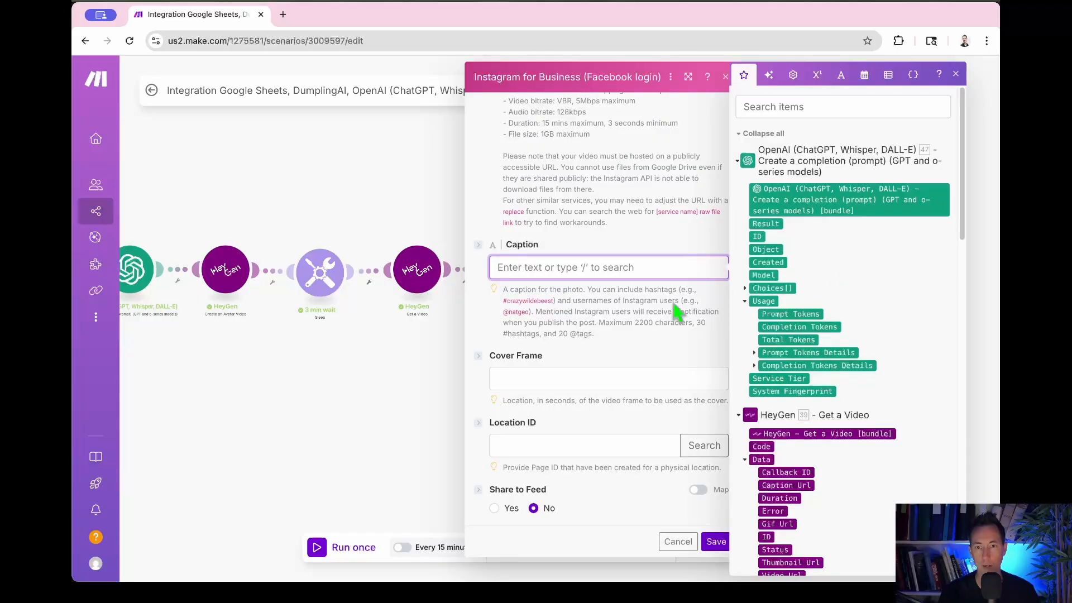
click(412, 421)
Rename the OpenAI module on the Instagram route as "caption makeing".
right_click(625, 364)
click(674, 440)
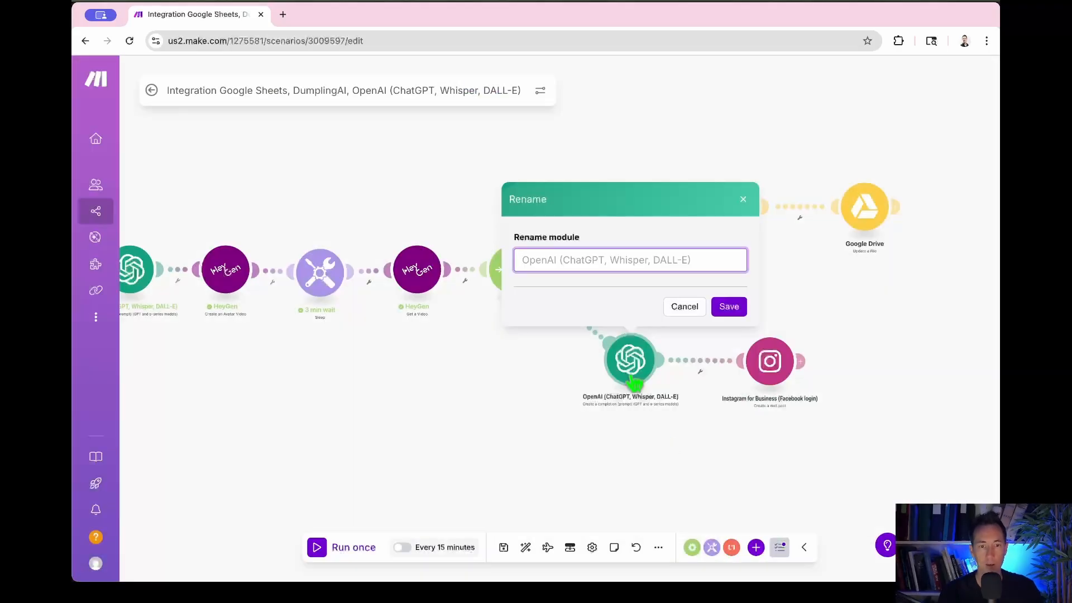
text(caption)
key(Return)
Map the Instagram reel's Caption to Choices[]: Message.Content from the caption makeing module and save the module.
click(770, 361)
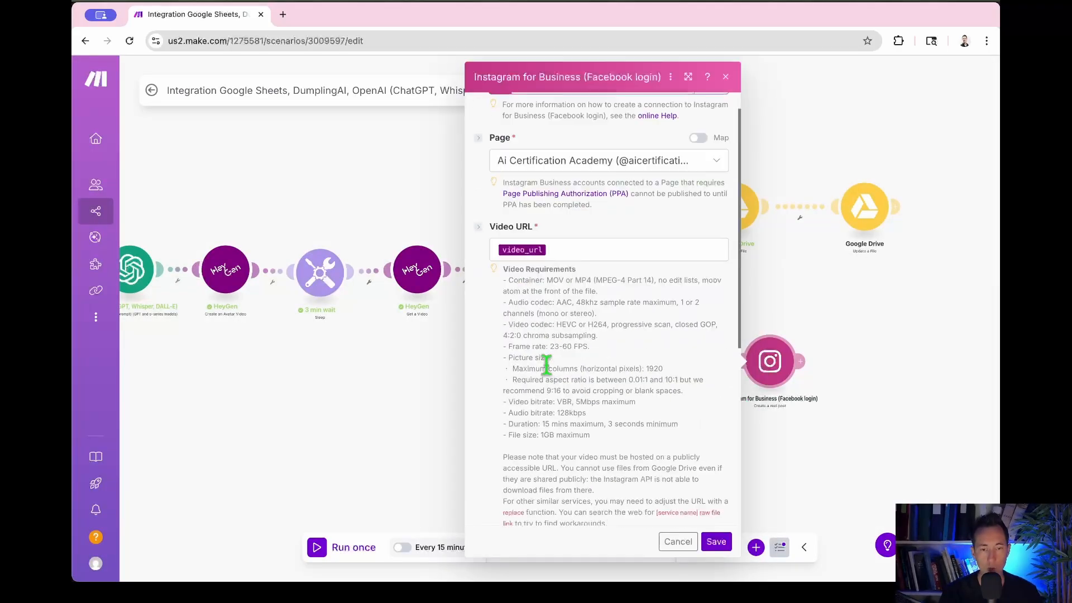
scroll(550, 369, down, 5)
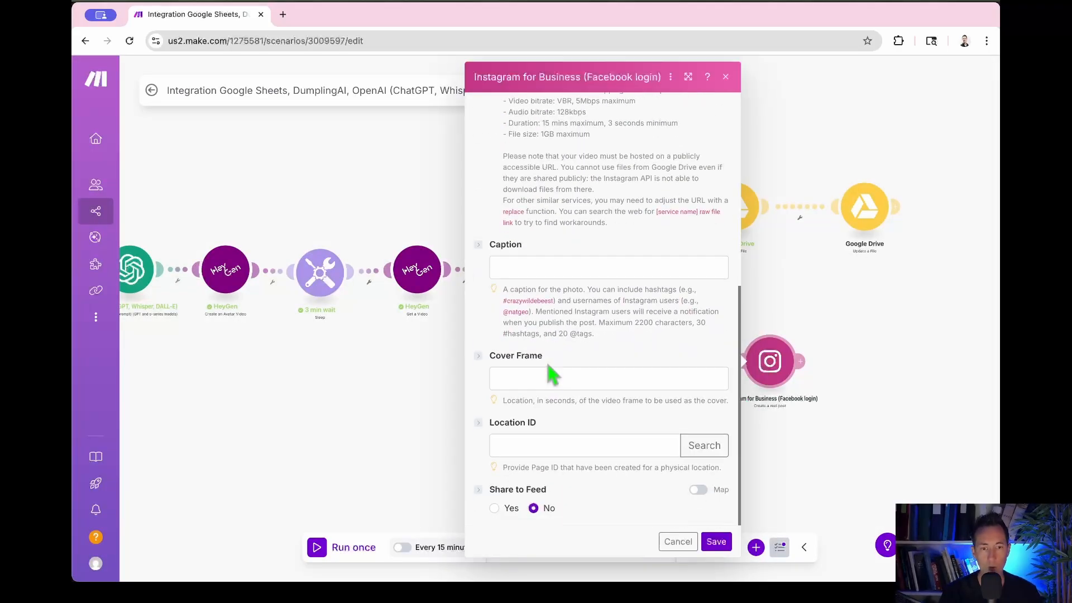
click(514, 276)
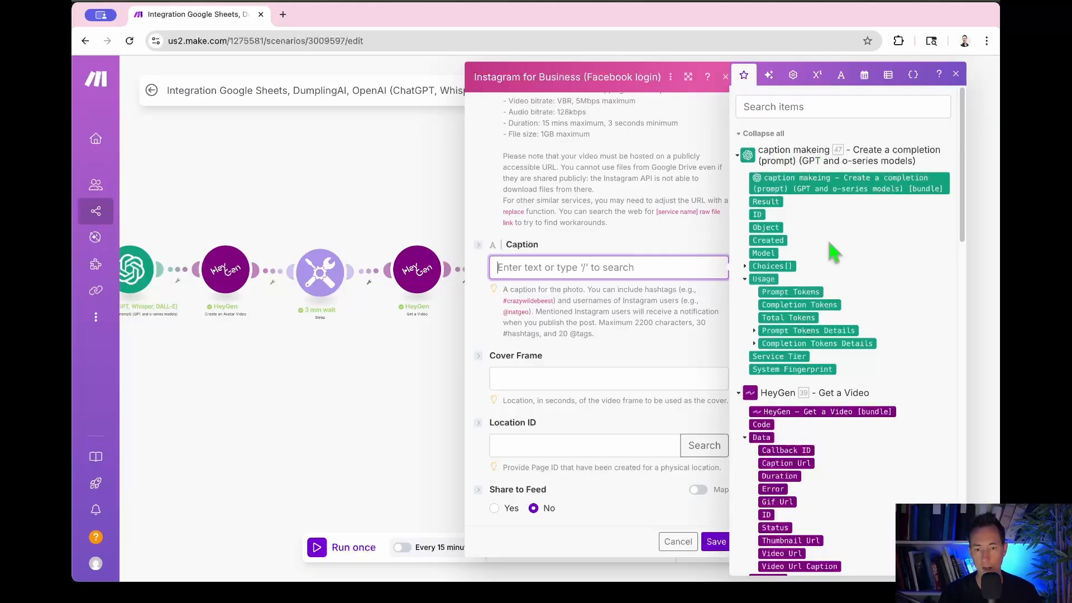
scroll(809, 279, down, 7)
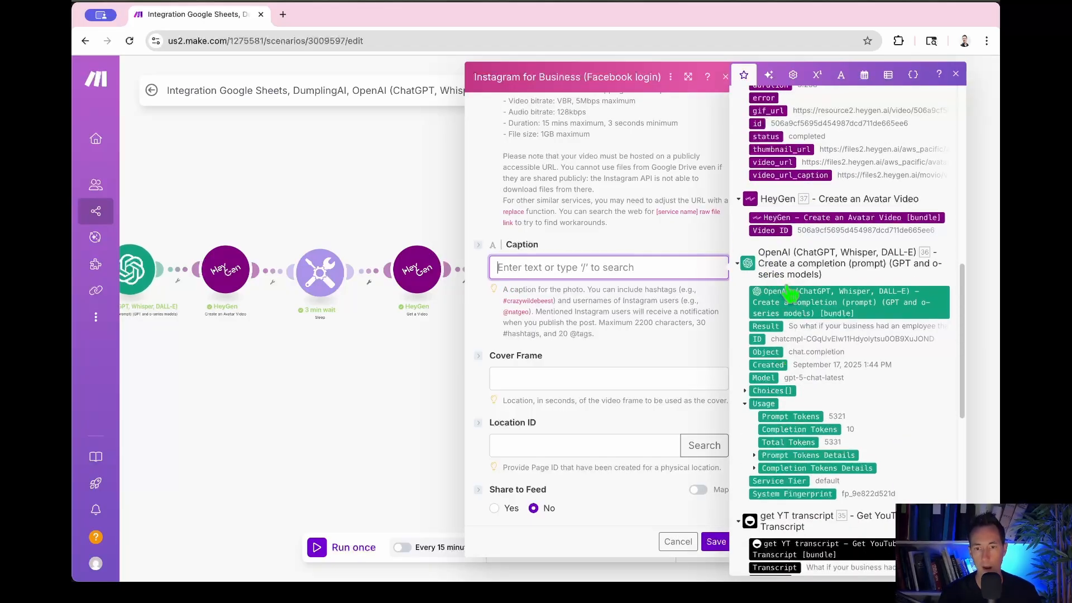
scroll(781, 339, down, 3)
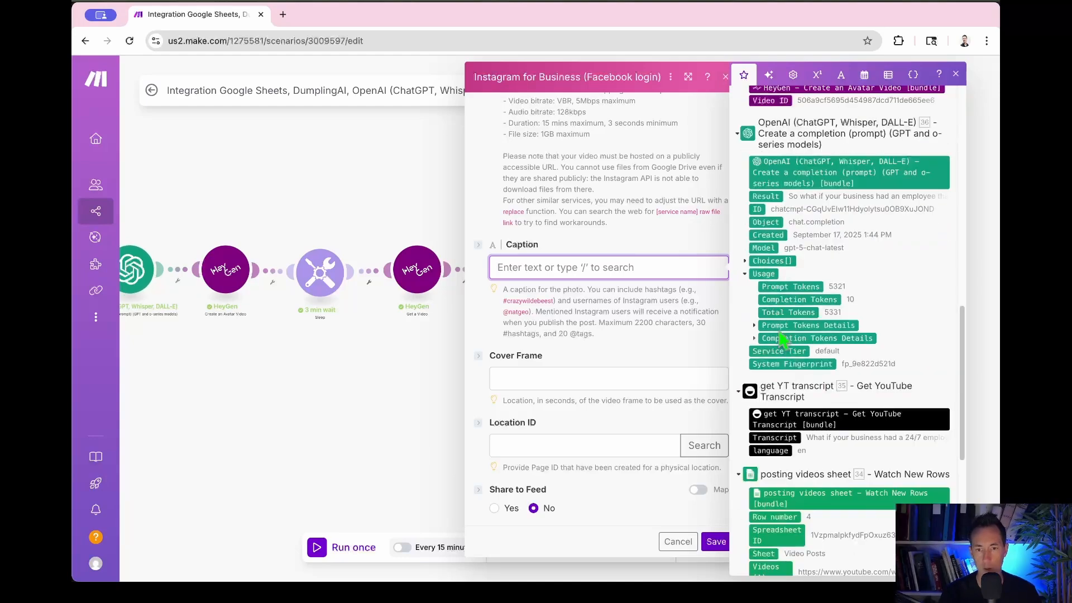
scroll(792, 324, up, 6)
scroll(809, 294, down, 3)
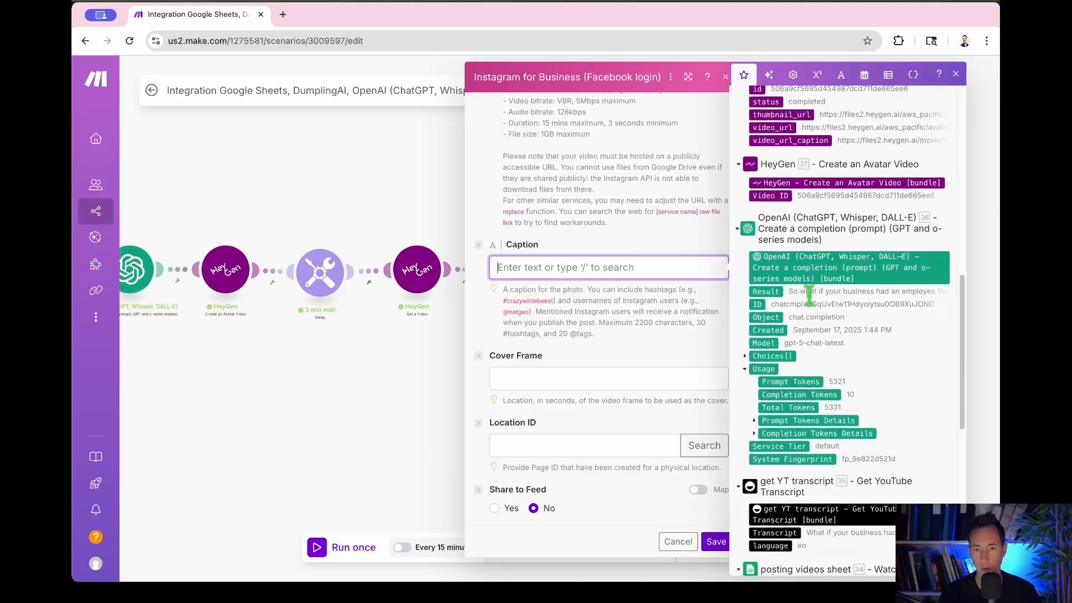
scroll(808, 294, up, 10)
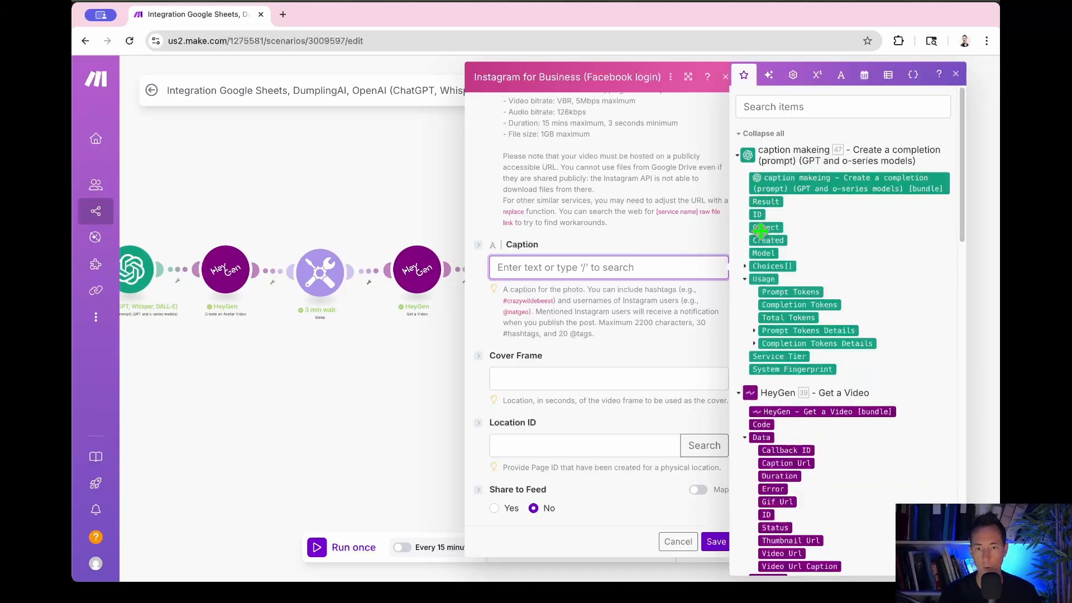
click(745, 266)
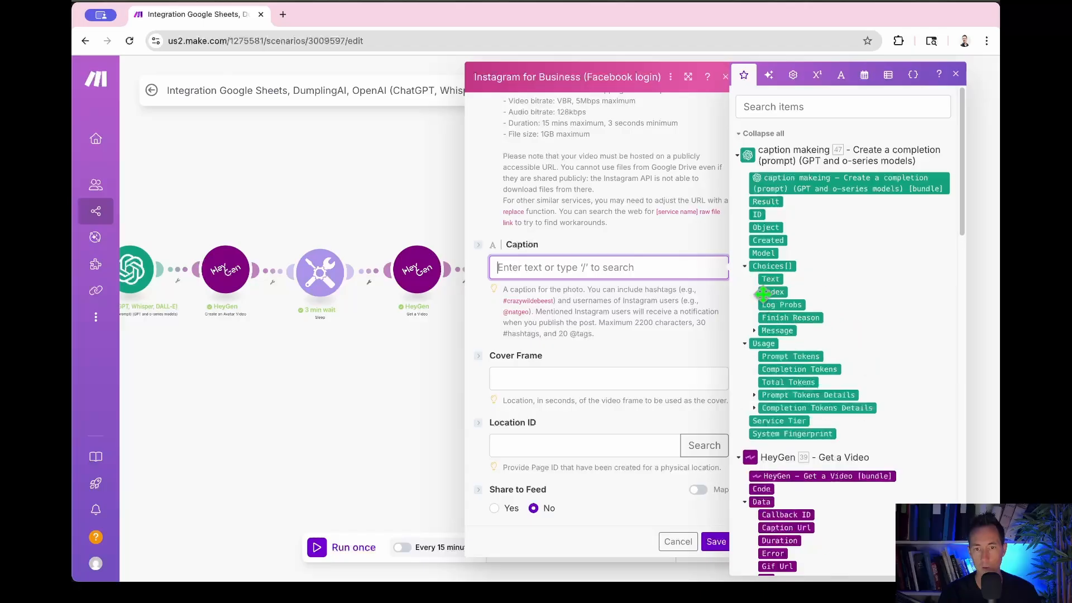
click(757, 331)
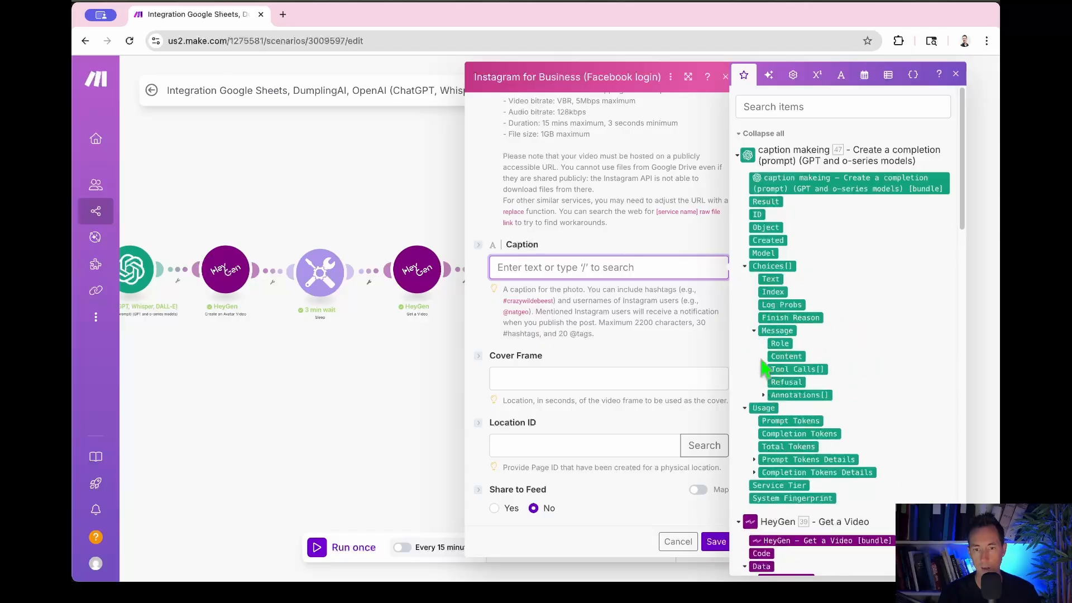
click(793, 357)
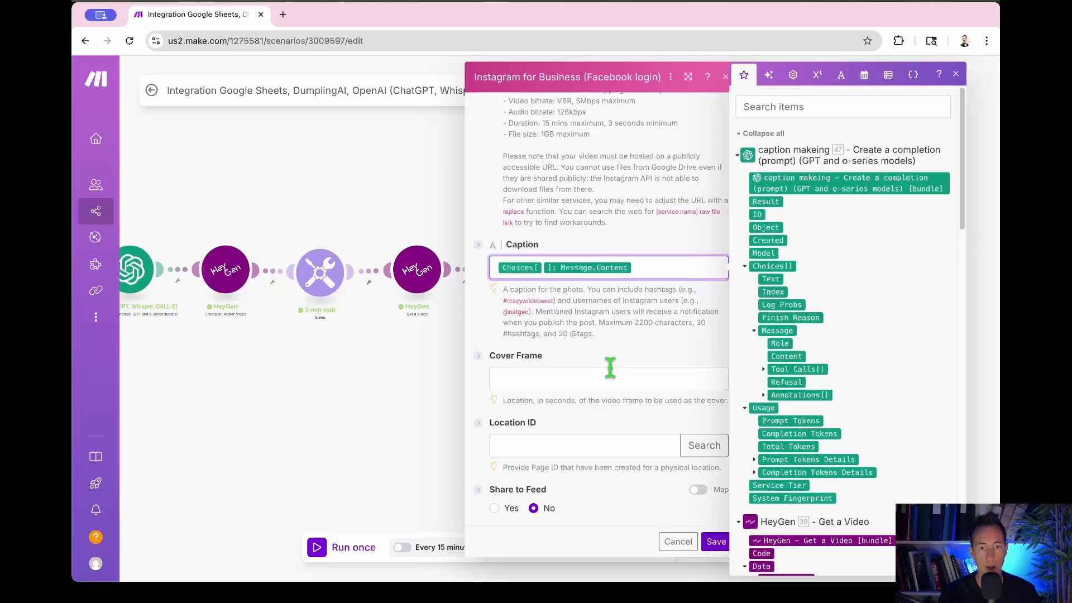
click(636, 322)
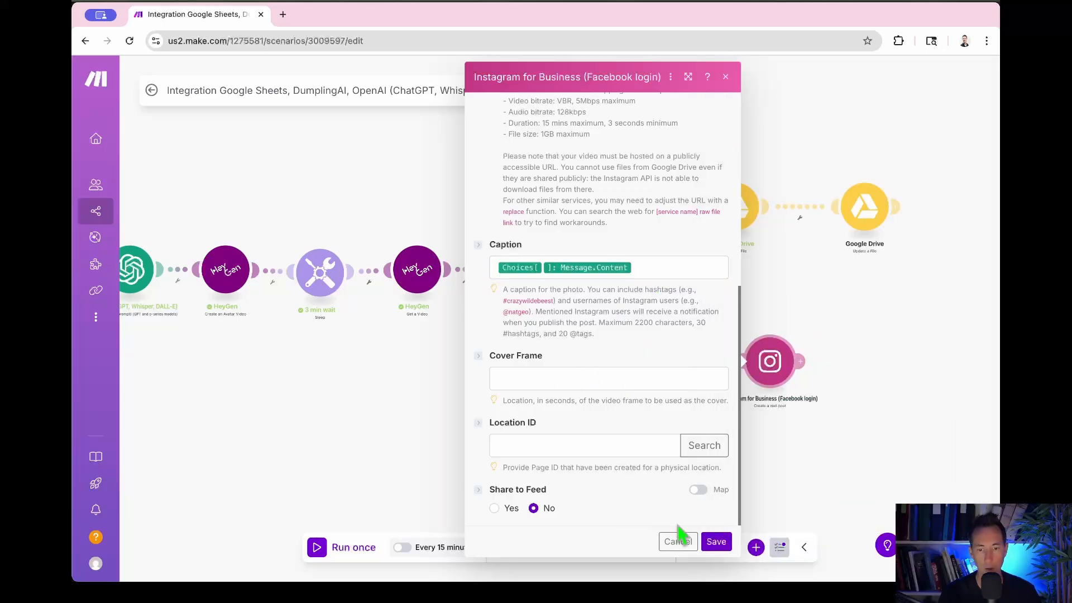
click(716, 542)
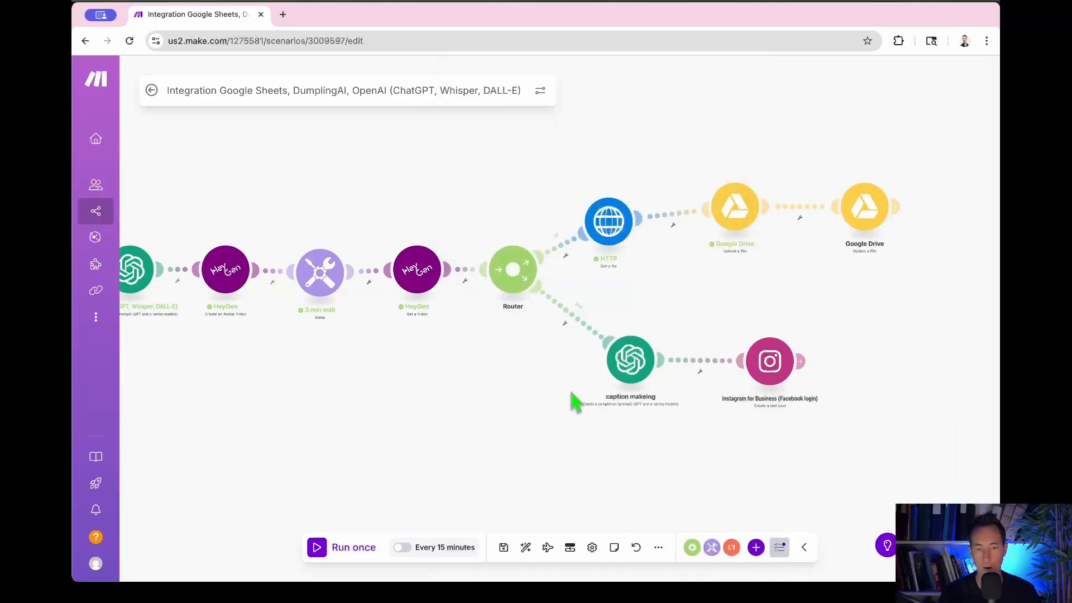
Reopen the Instagram module to check its Caption mapping and Share to Feed setting, and save it.
click(764, 361)
scroll(575, 441, down, 5)
scroll(491, 491, up, 1)
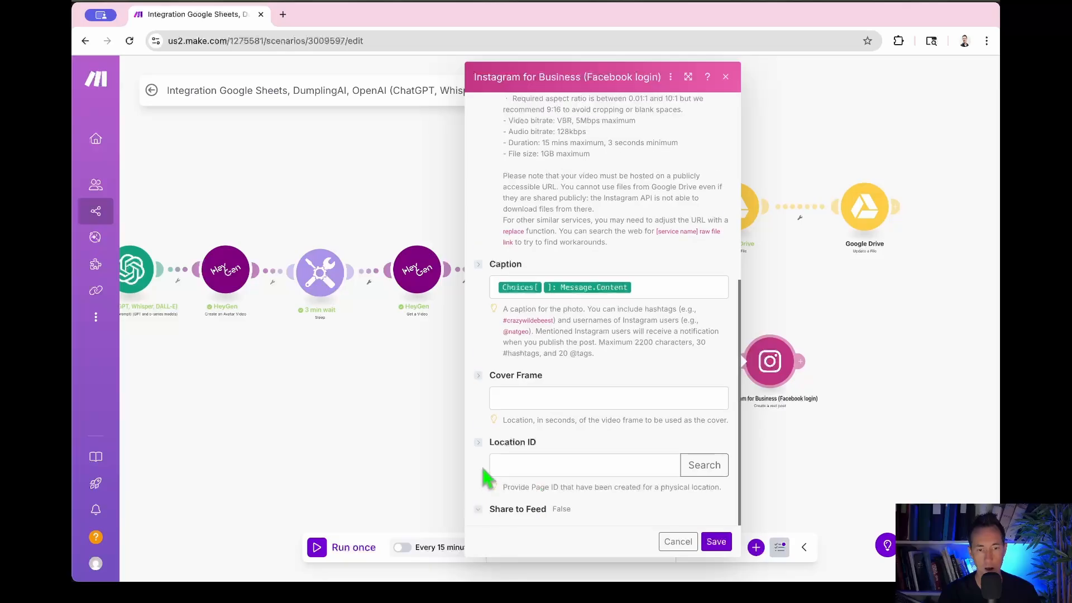
scroll(530, 519, down, 1)
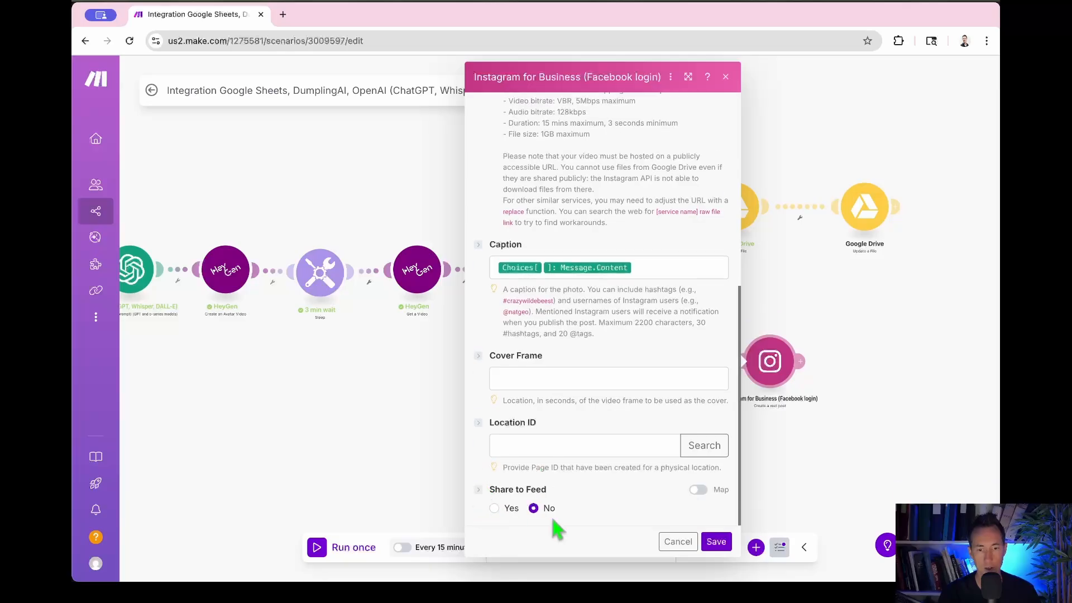
click(716, 542)
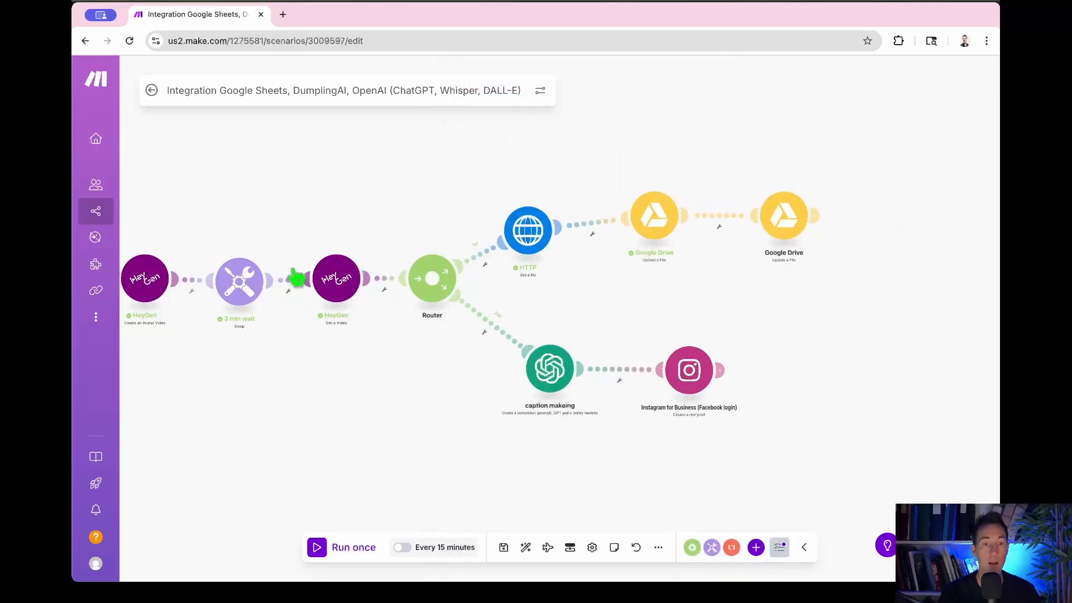
Set Max Completion Tokens to 60 in the first OpenAI module that writes the video script, and save it.
mouse_move(354, 18)
mouse_down()
mouse_move(876, 96)
mouse_move(395, 17)
mouse_move(357, 22)
mouse_up()
scroll(569, 375, left, 5)
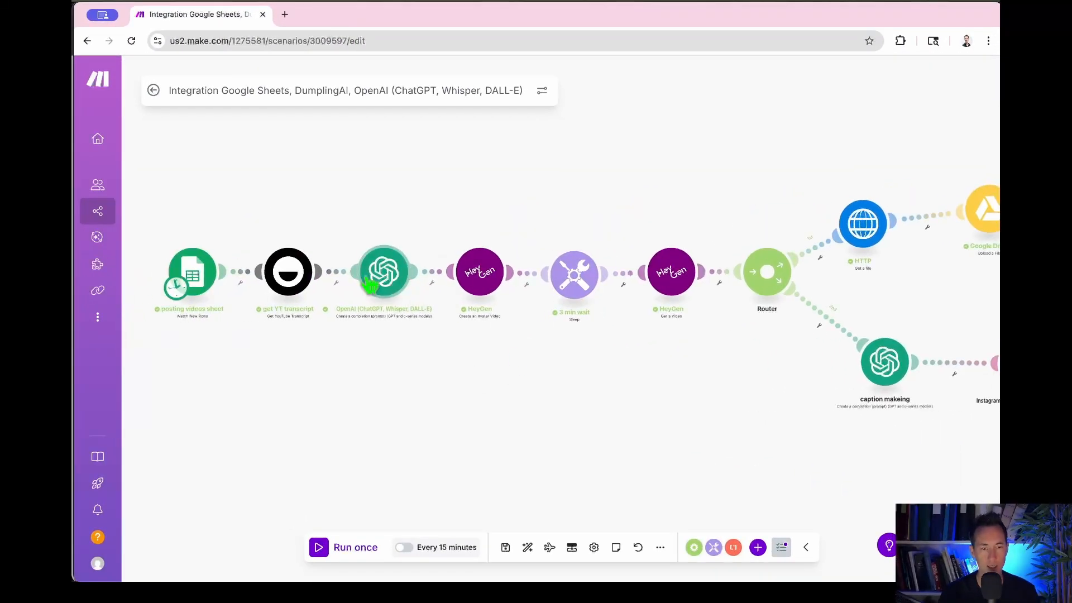
click(391, 274)
scroll(472, 457, down, 10)
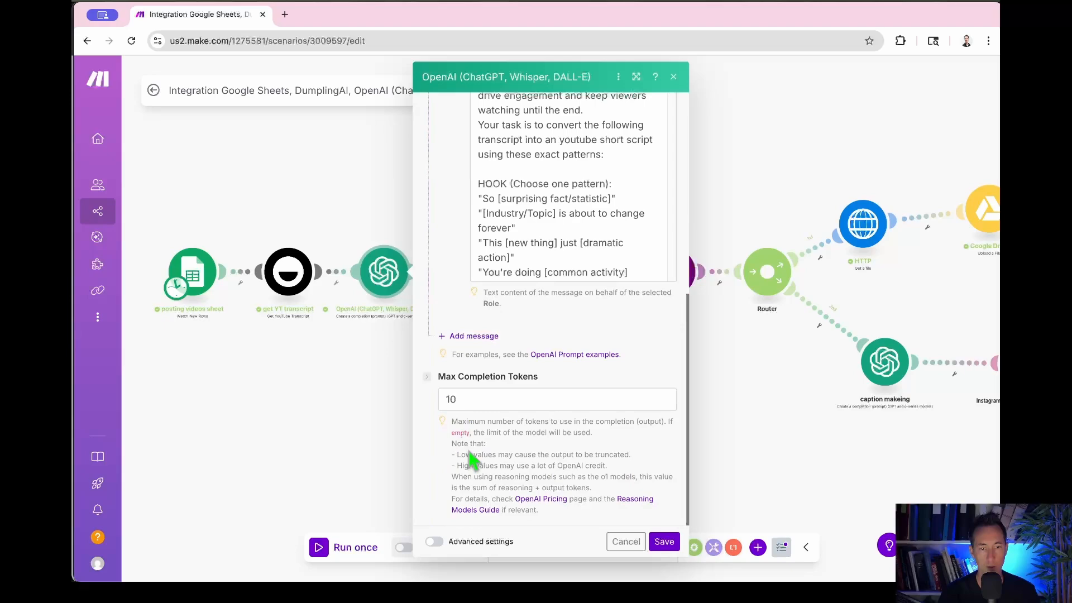
double_click(475, 400)
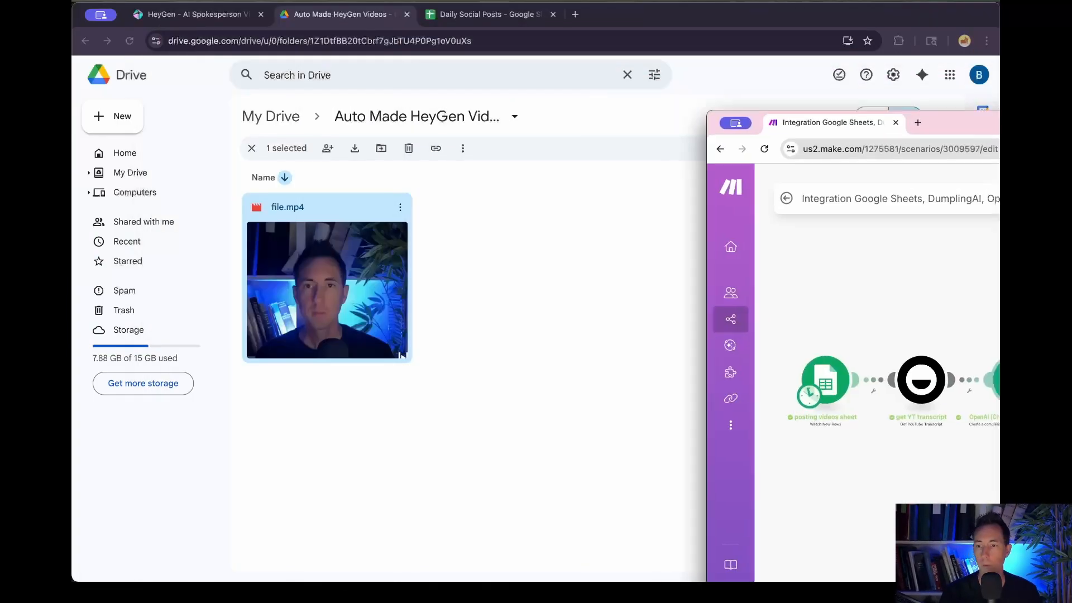
click(282, 259)
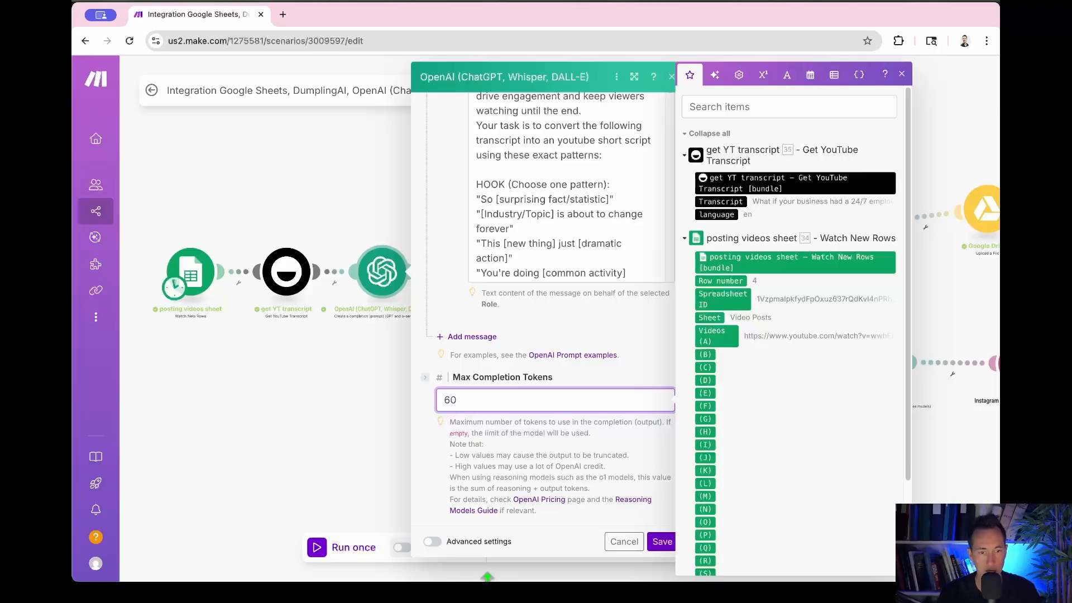
click(659, 541)
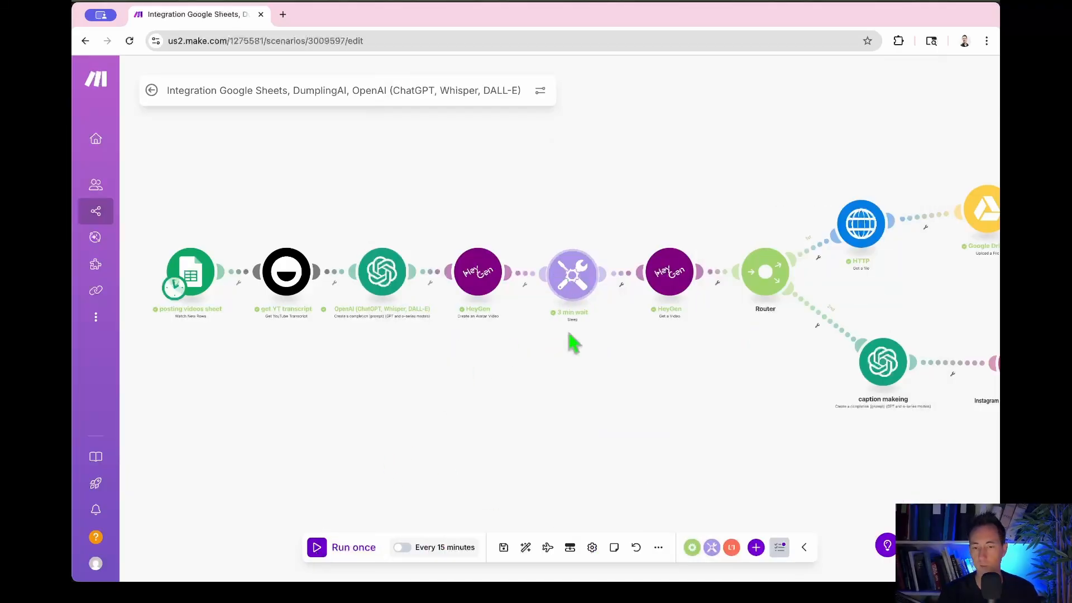
Switch to Google Drive, play the New File video in the Auto Made HeyGen Videos folder and close the preview.
scroll(568, 333, down, 5)
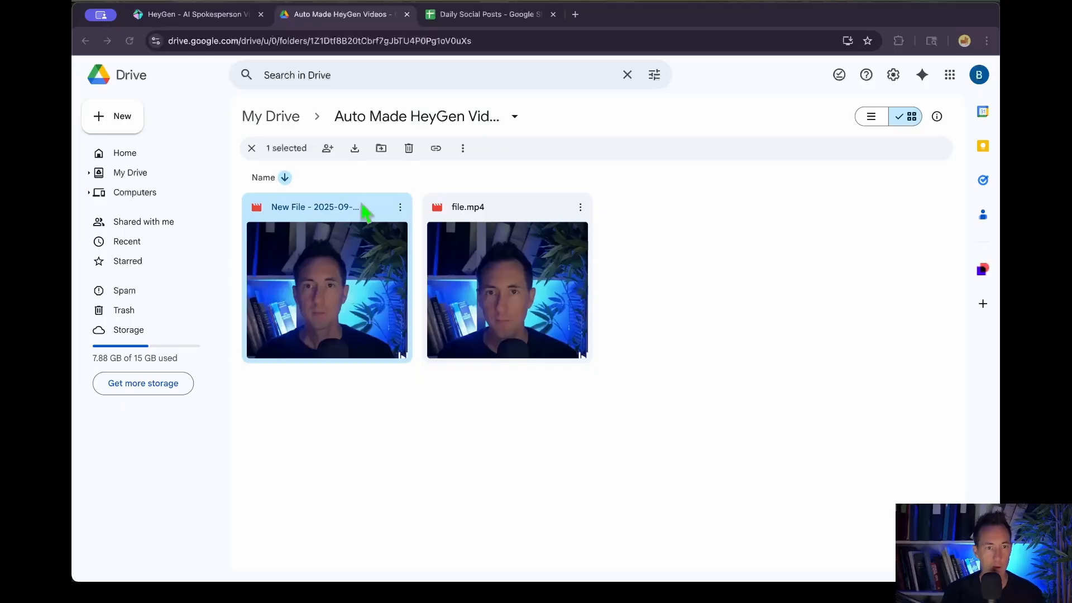
double_click(315, 309)
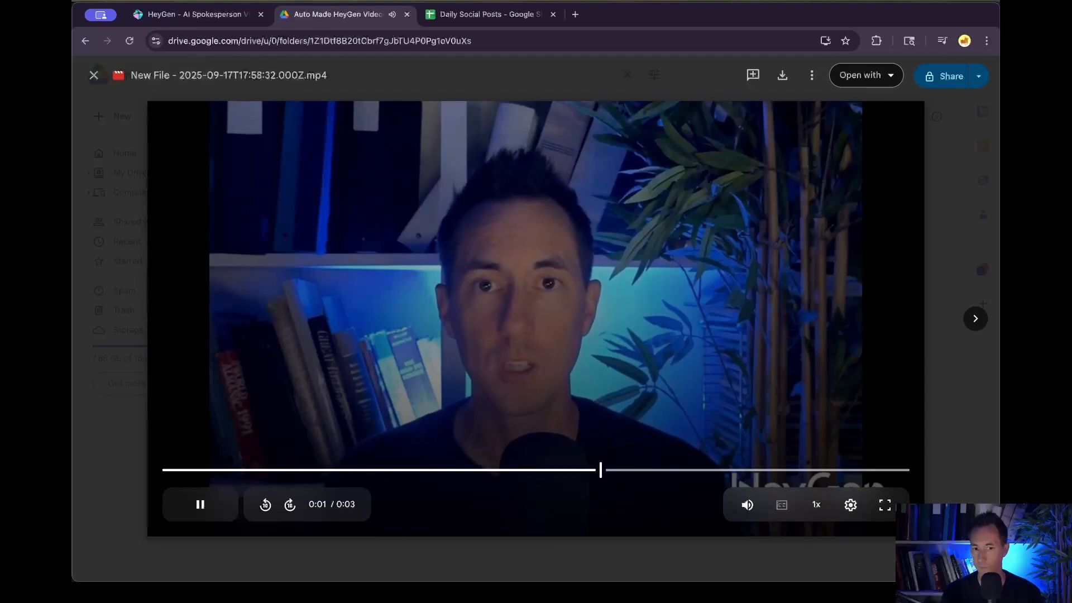
click(94, 75)
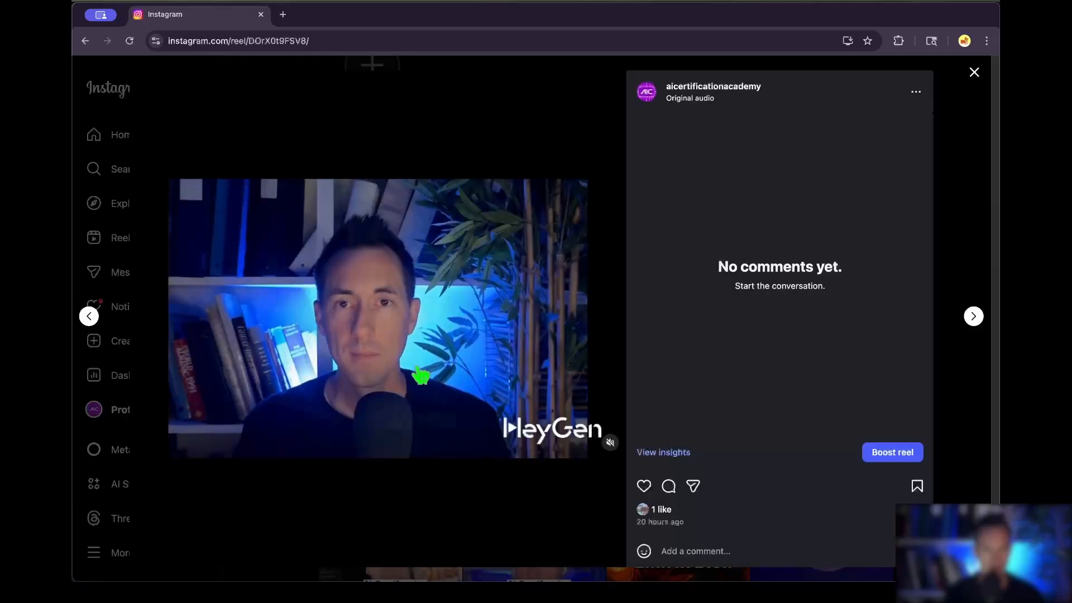
On Instagram, unmute and close the older reel, open the newest reel on the profile and highlight its caption text.
click(610, 442)
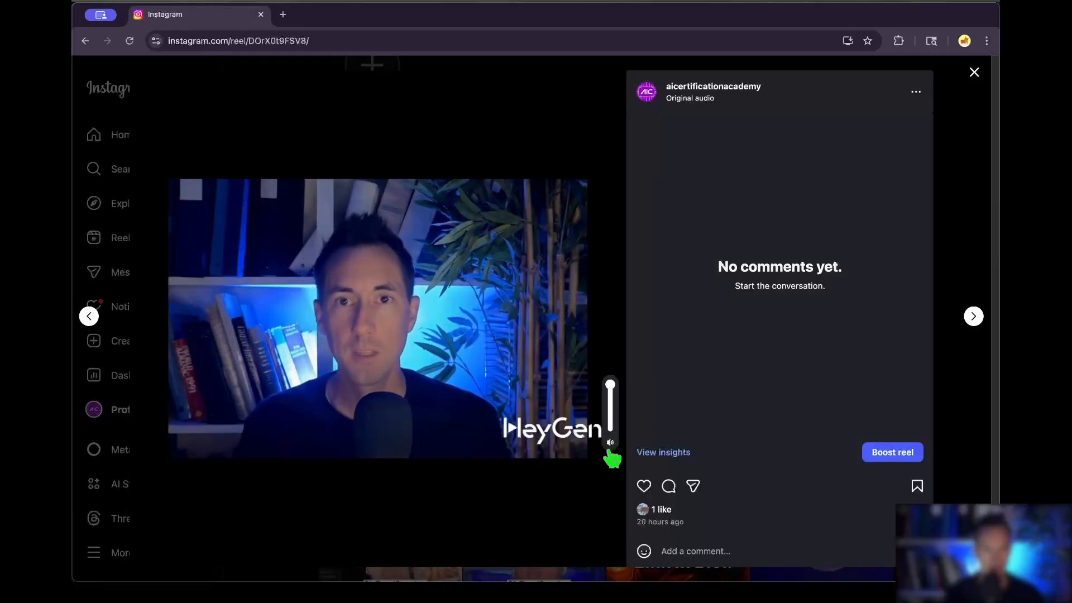
click(974, 72)
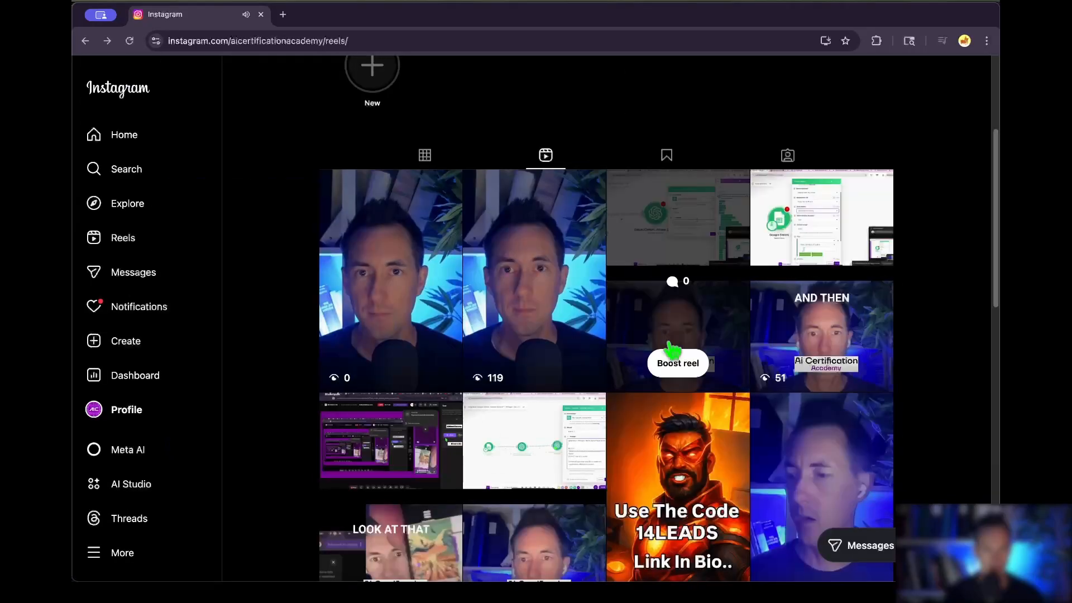
click(365, 287)
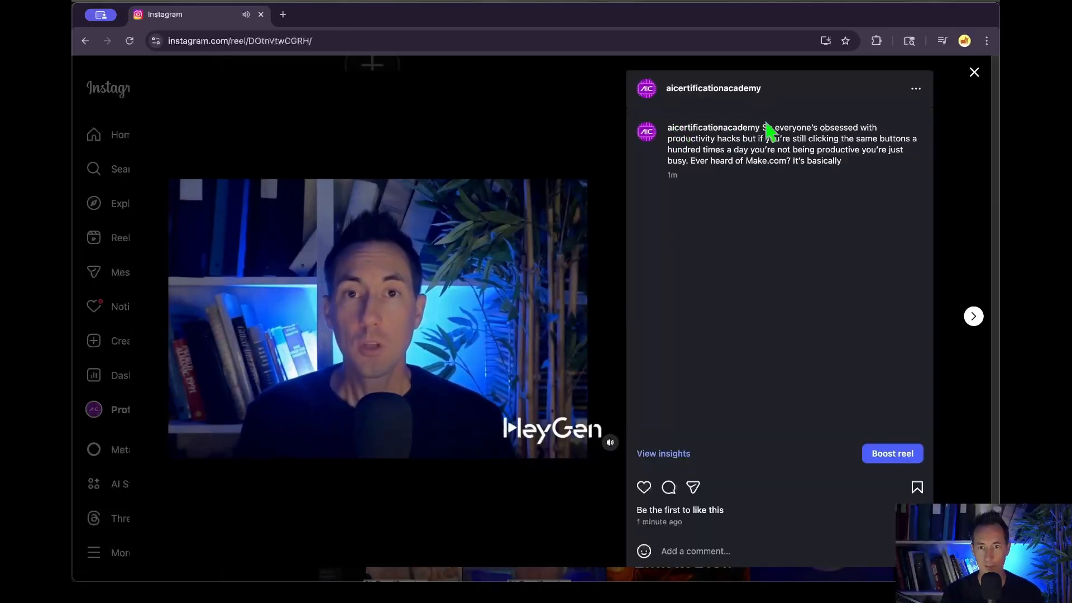
drag(766, 126, 862, 173)
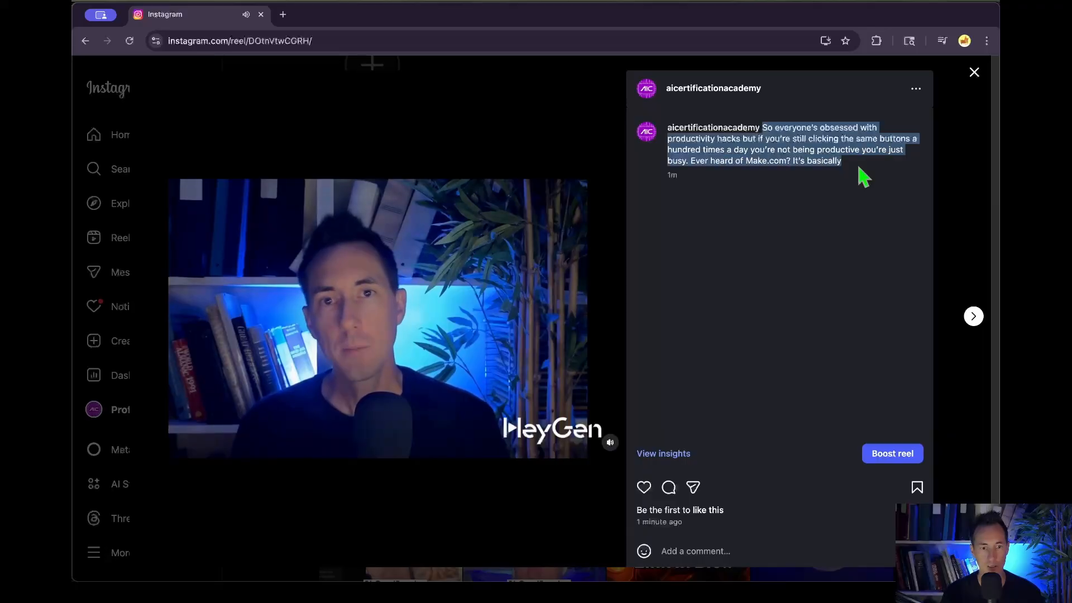
click(367, 159)
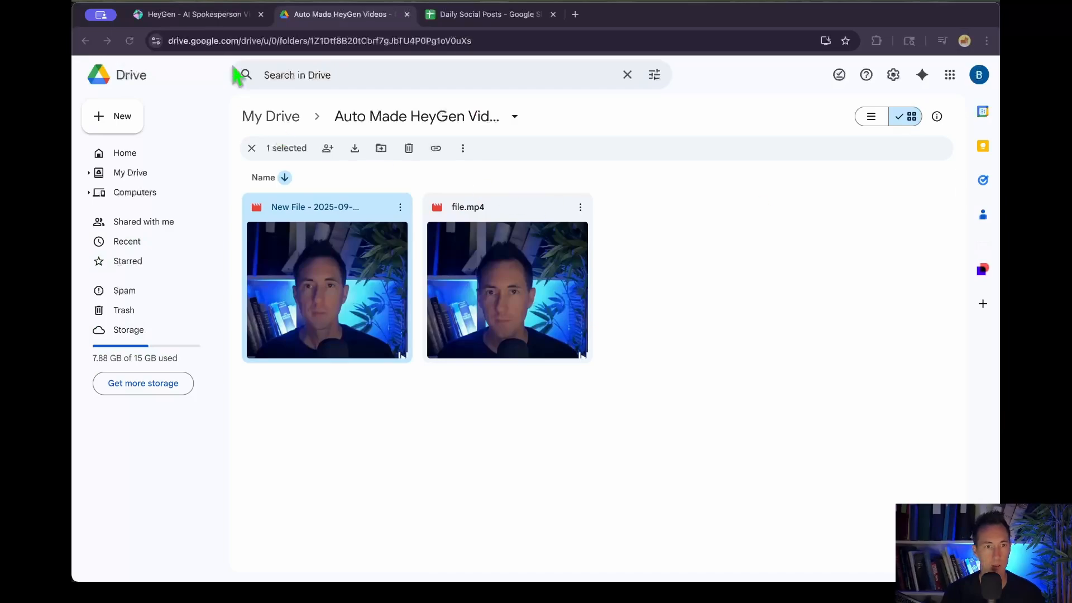
Open the latest generated avatar video in the HeyGen projects, and switch back to the Make scenario.
click(196, 16)
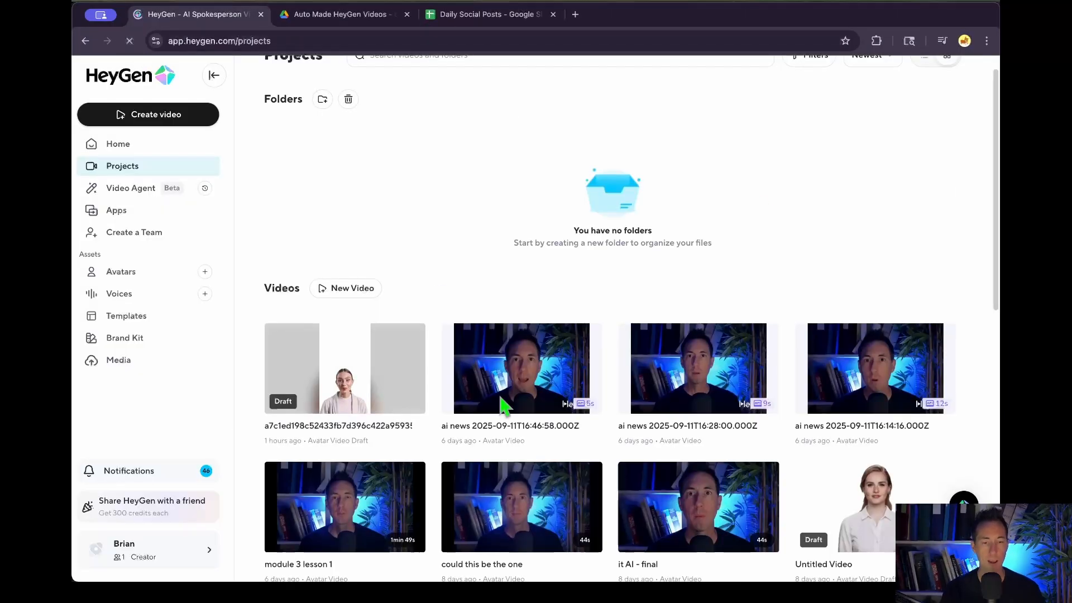
click(502, 394)
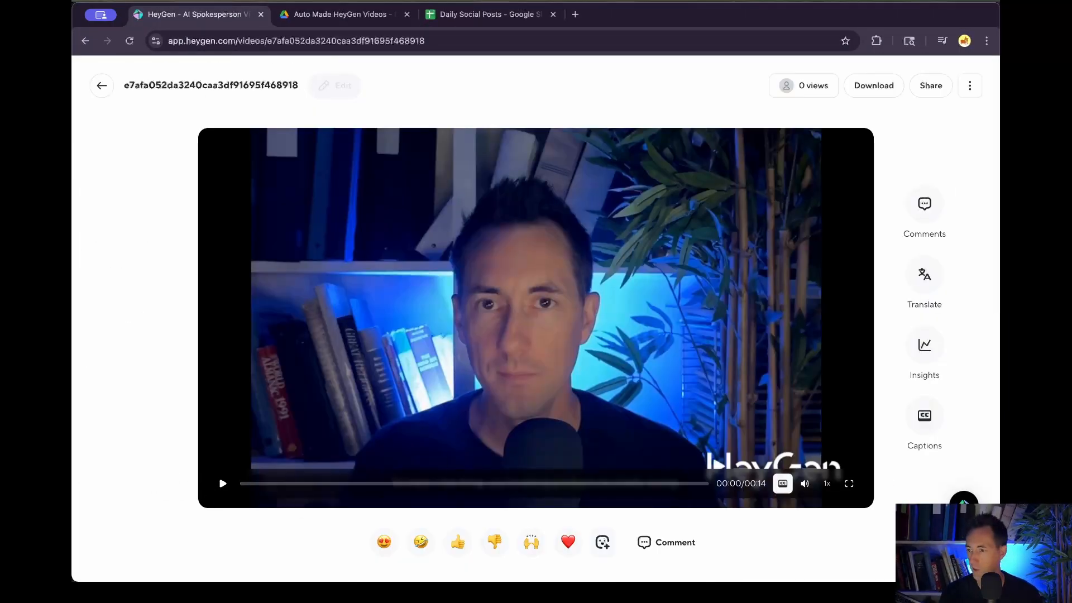
key(super+Tab)
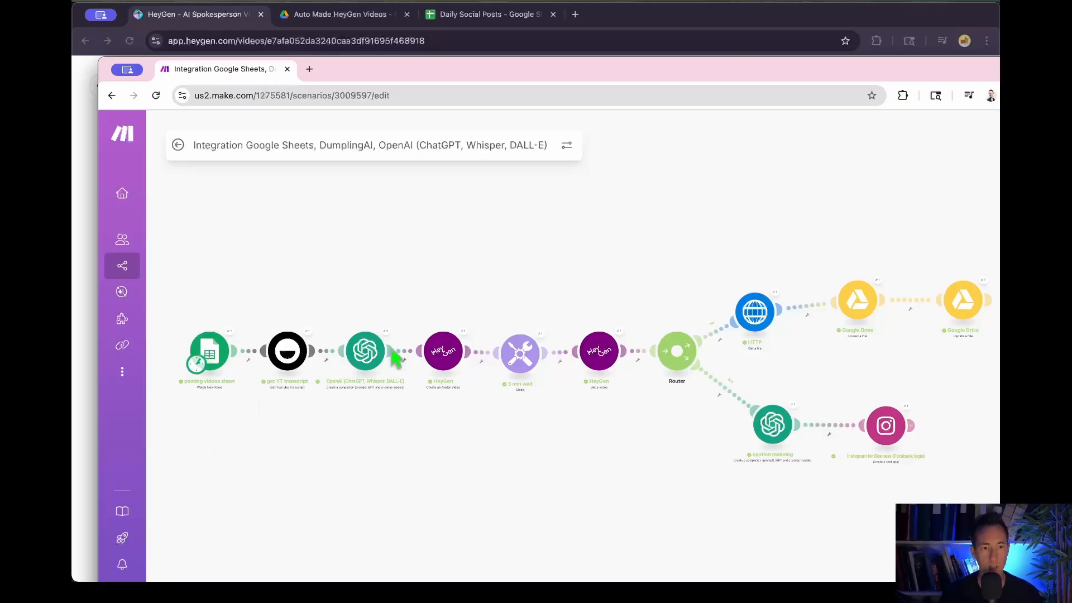
Open the script-writing OpenAI module to check its token limit, switch to HeyGen, play the generated avatar video and dismiss the feedback prompt.
click(366, 351)
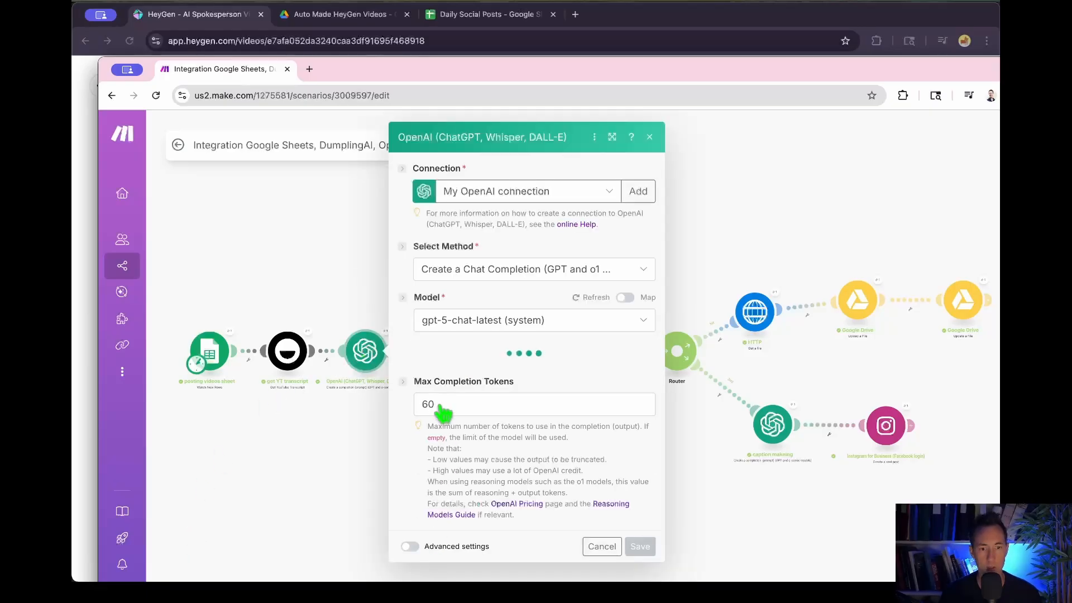
click(86, 455)
click(223, 483)
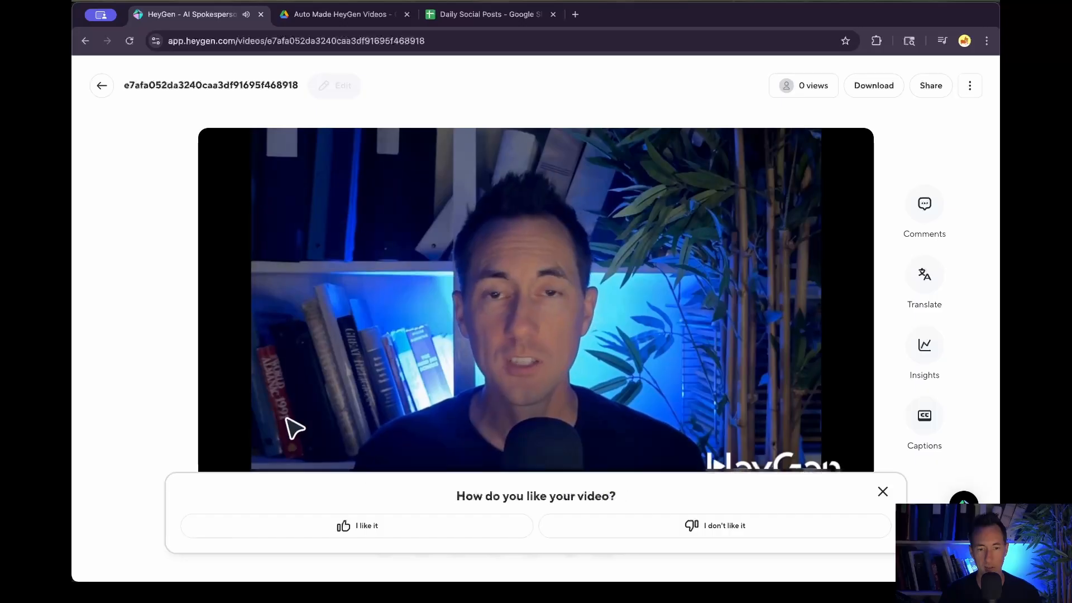
click(882, 492)
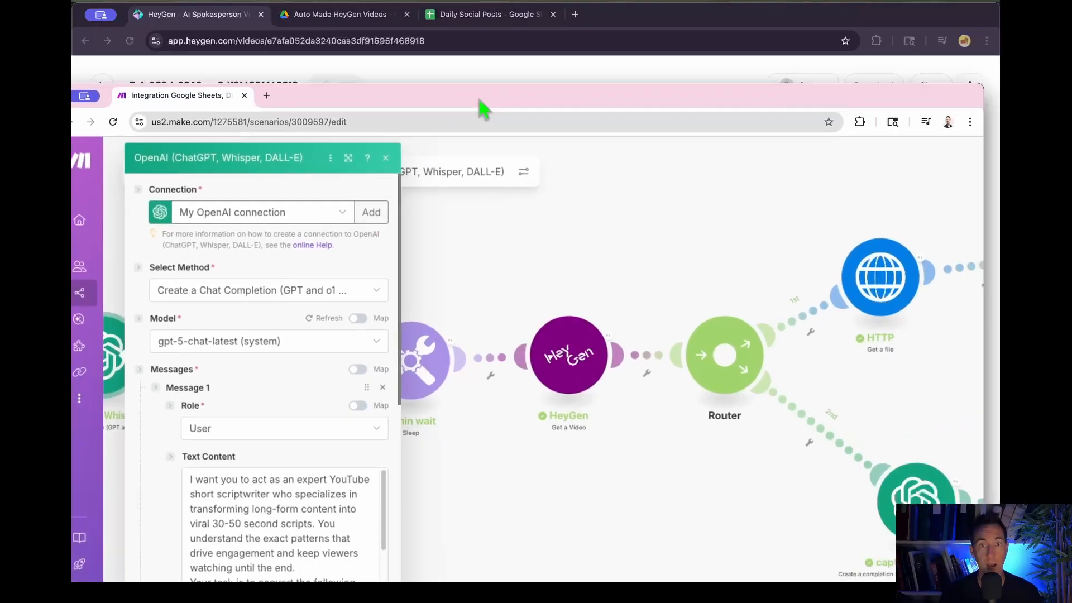
Bring the Make scenario back into full view over the HeyGen video and close the OpenAI module's settings without changes.
drag(478, 108, 646, 413)
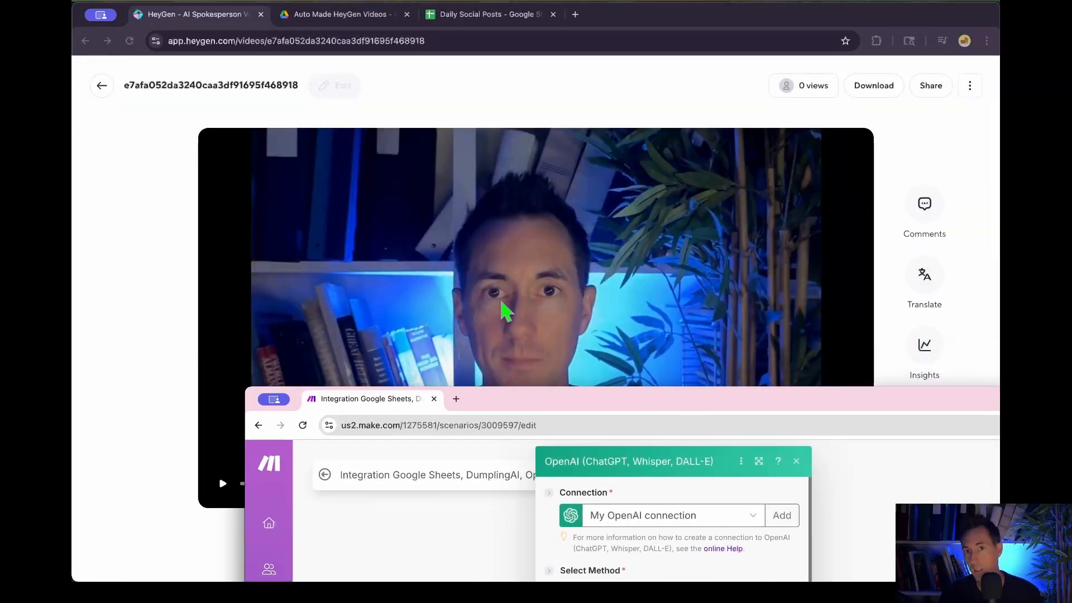
drag(636, 393, 477, 25)
click(612, 544)
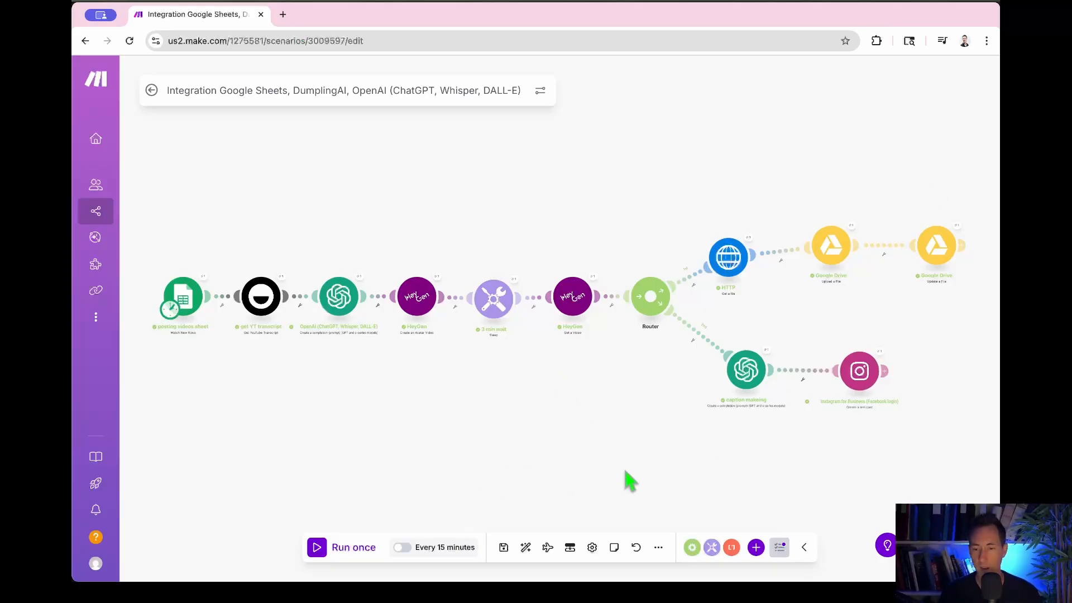
Reposition the last Google Drive module slightly above the Upload a File module at the end of the upper branch.
drag(929, 251, 914, 176)
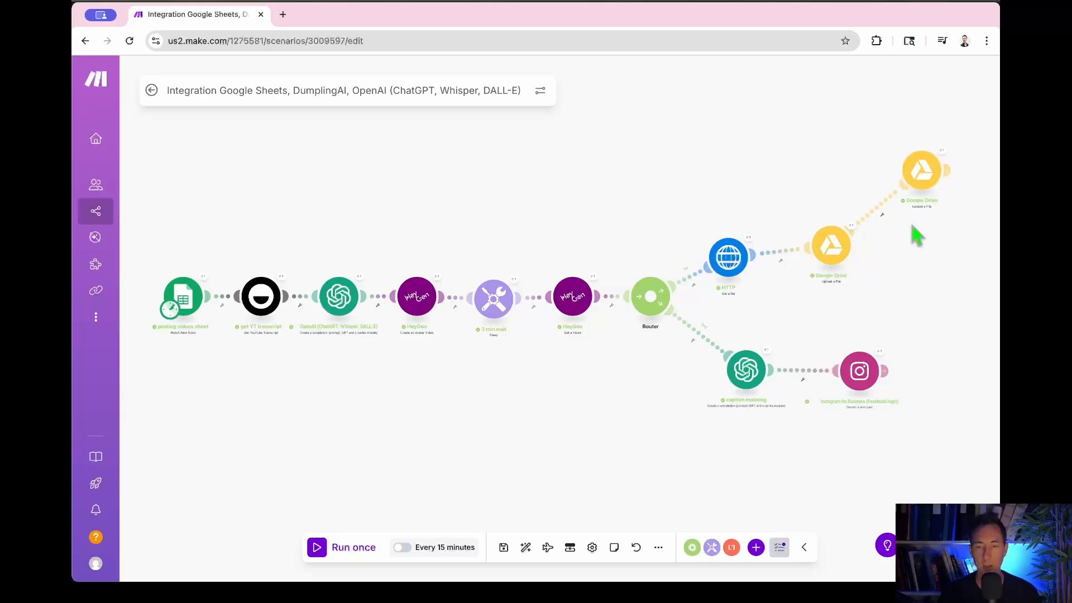
drag(921, 175, 934, 226)
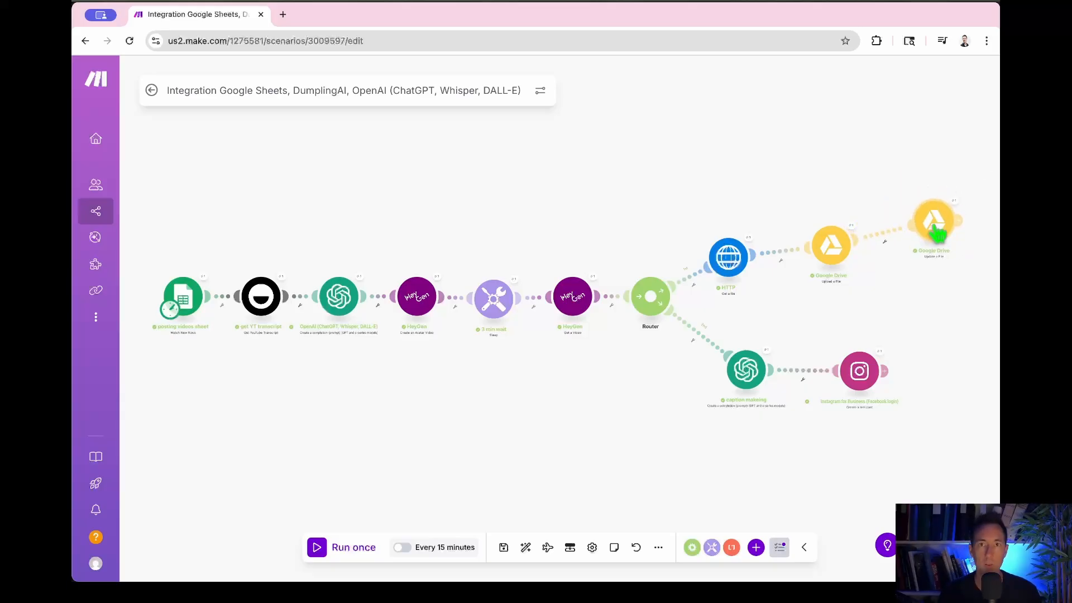